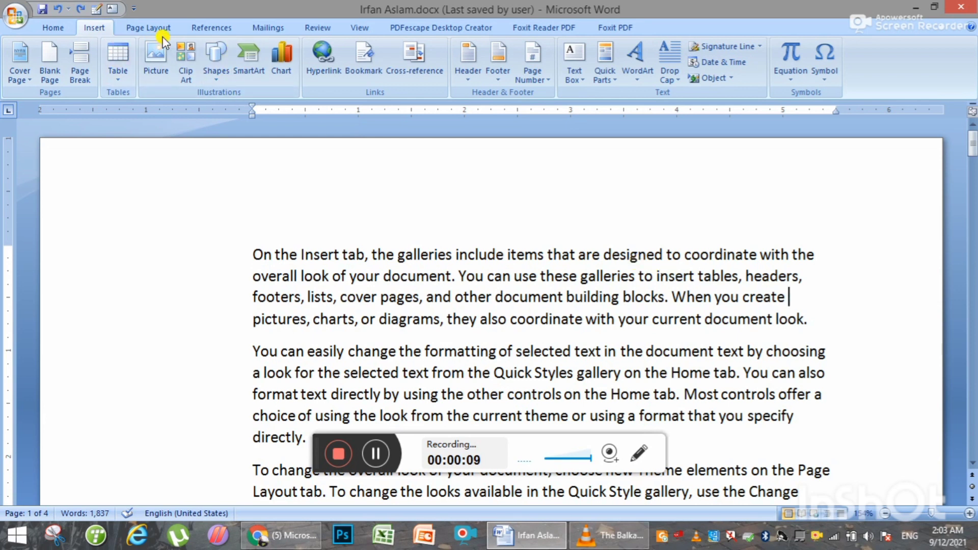
- Browse the Home, Insert, Page Layout and View ribbon tabs to survey their commands
click(47, 31)
click(93, 29)
click(122, 27)
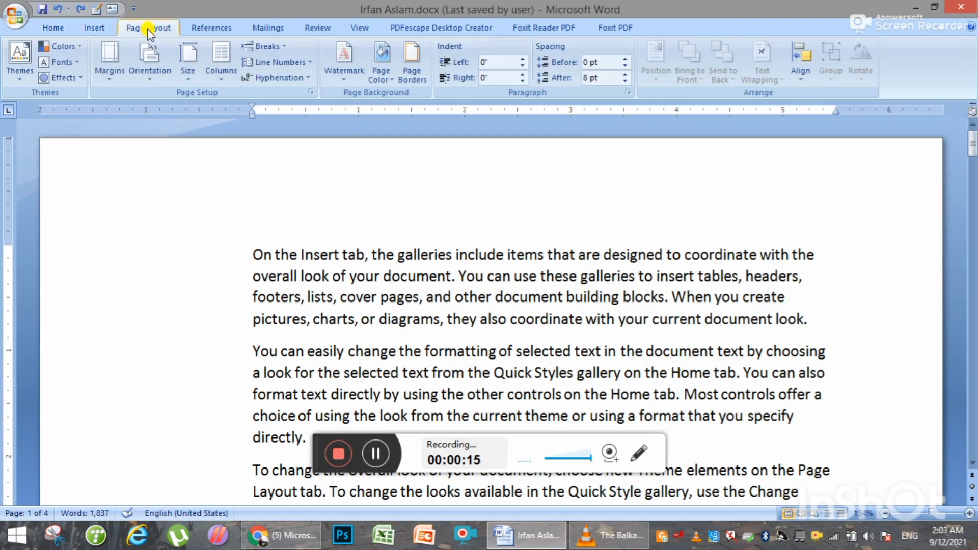
click(362, 28)
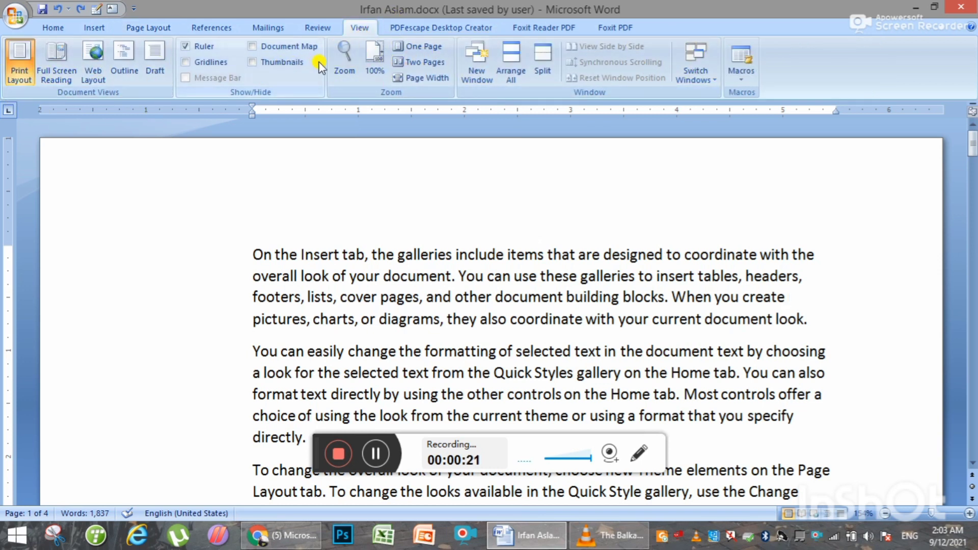
click(60, 28)
click(87, 28)
click(152, 28)
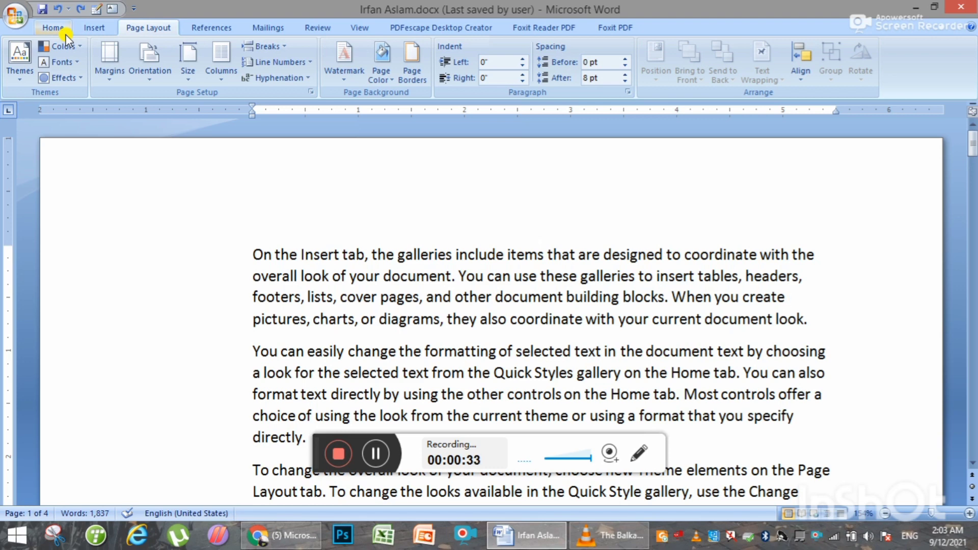
- Revisit Home, Insert and Page Layout, then look over References, Mailings and Review
click(51, 29)
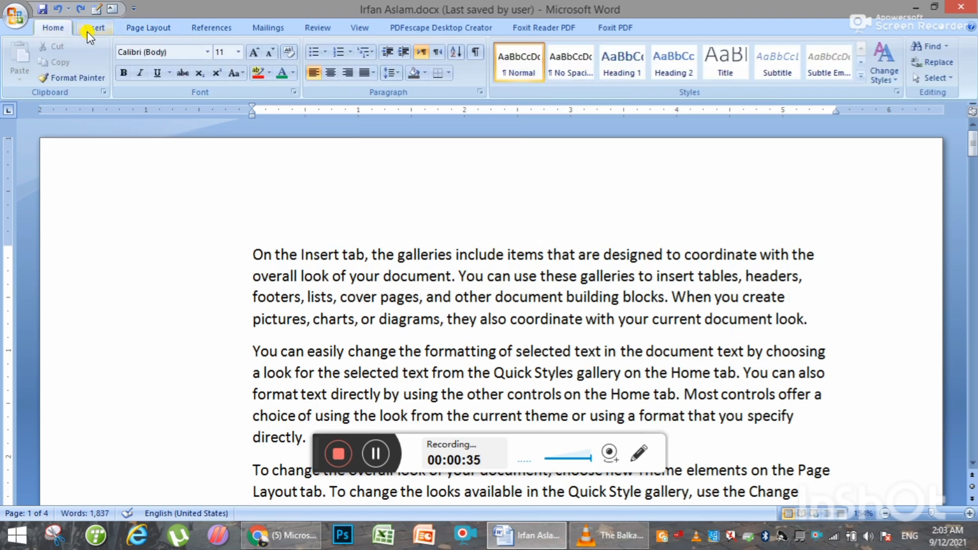
click(88, 28)
click(133, 28)
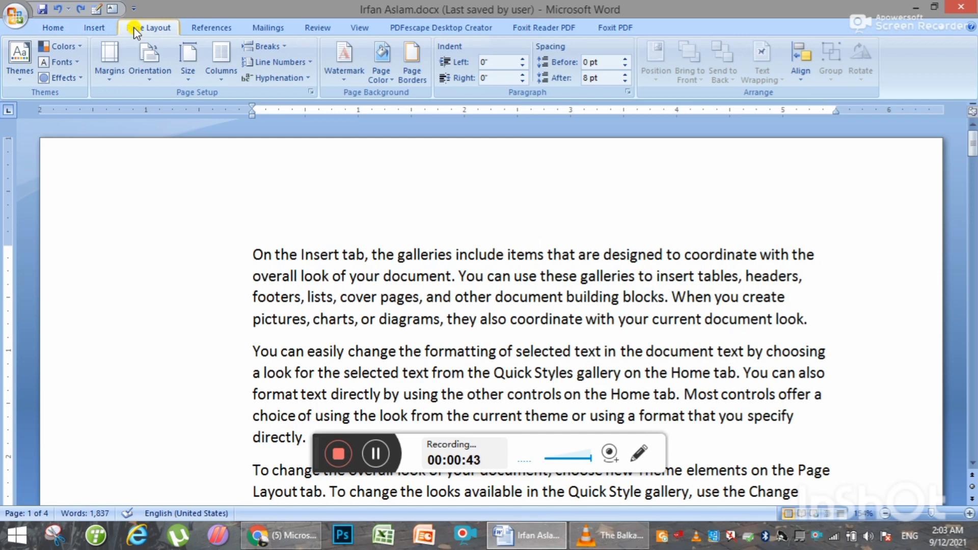
click(213, 26)
click(284, 29)
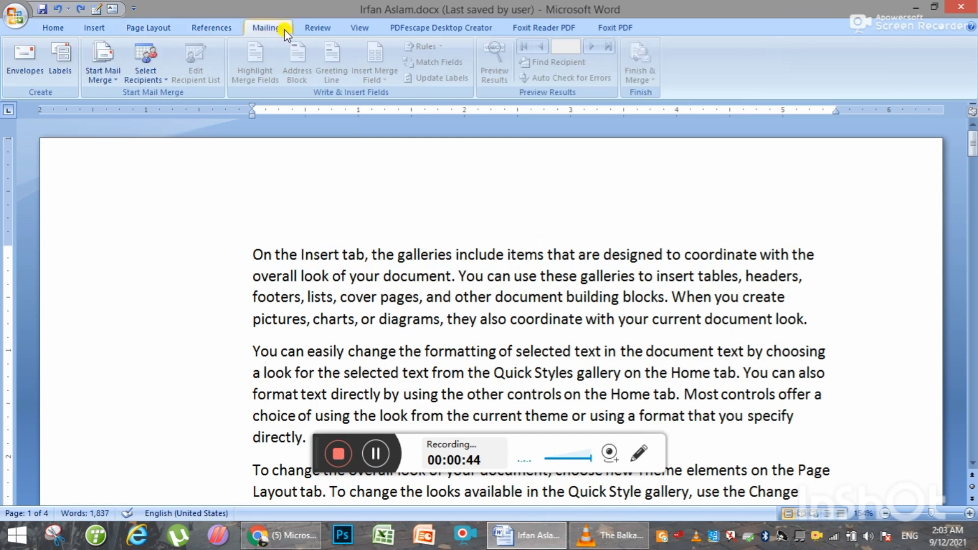
click(317, 28)
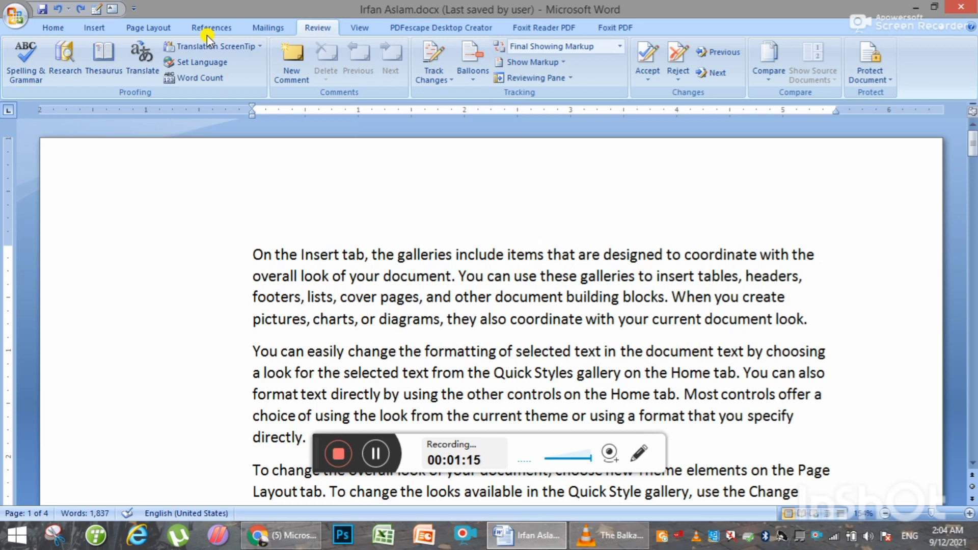
- Survey View, Review, Mailings and References, then switch between Page Layout and View, ending on Page Layout
click(357, 27)
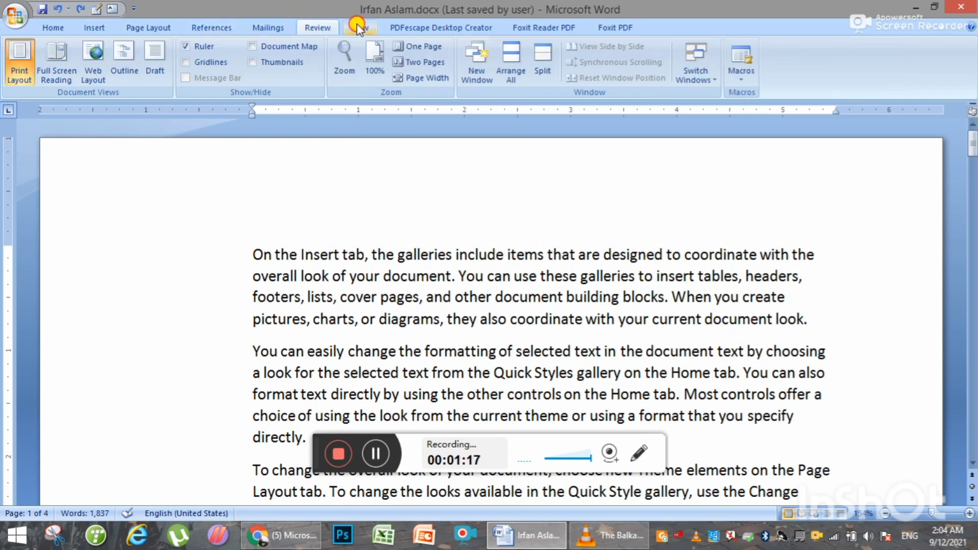
click(313, 27)
click(268, 28)
click(211, 27)
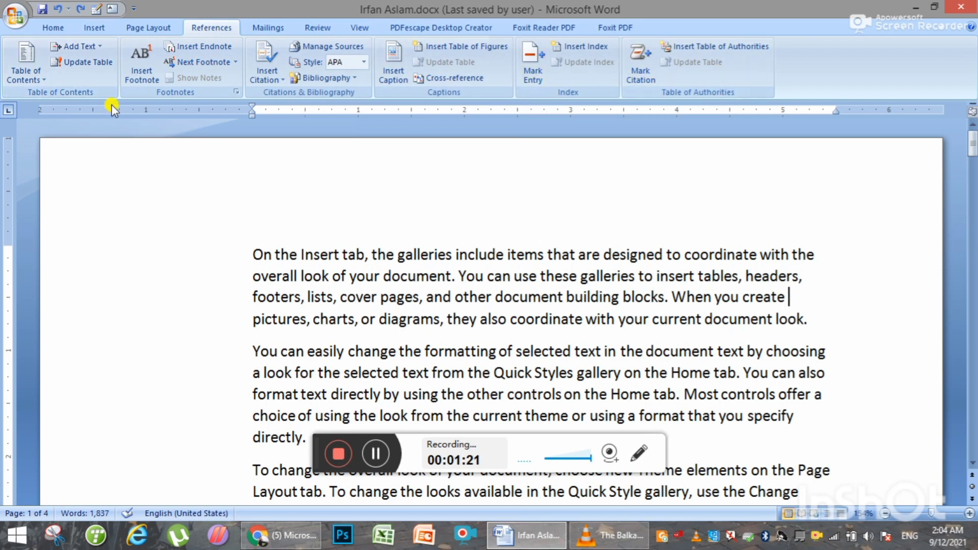
click(157, 29)
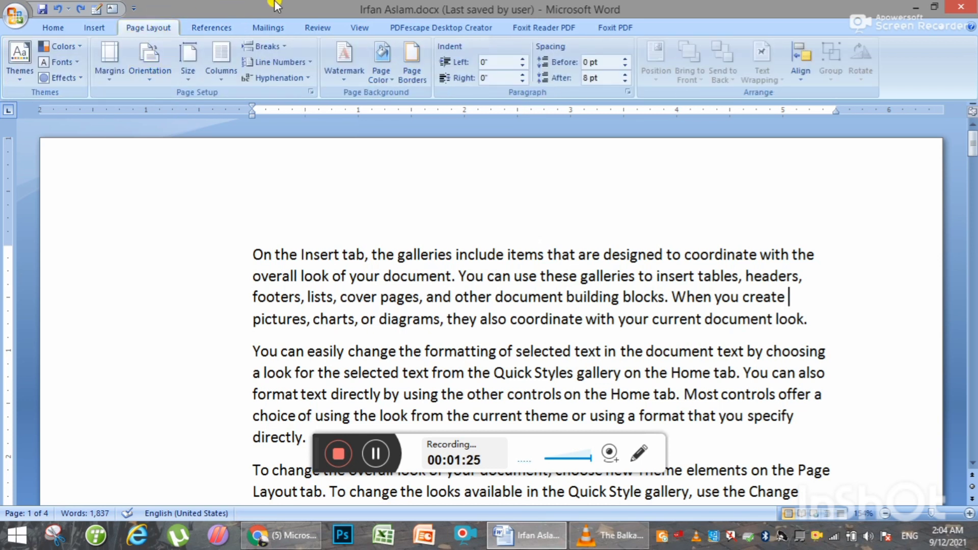
click(360, 28)
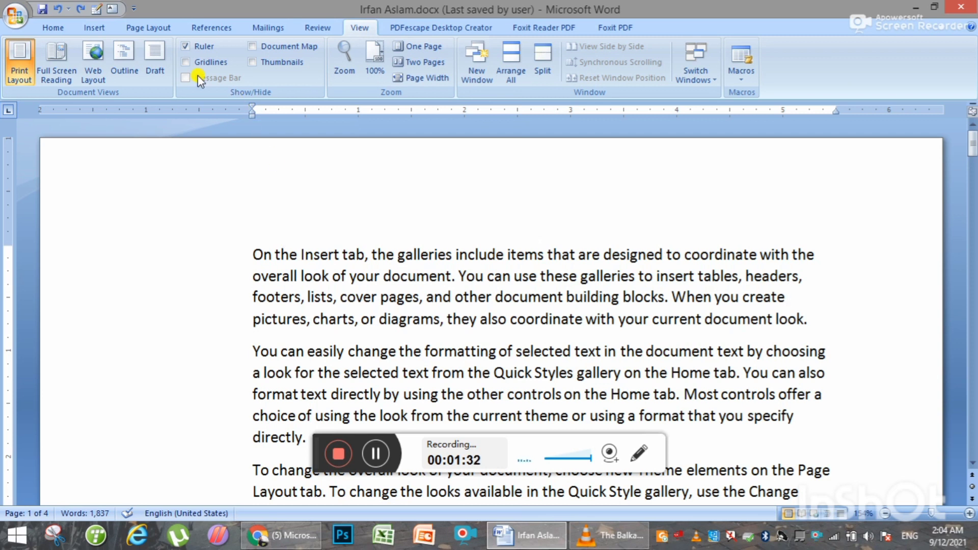
click(158, 29)
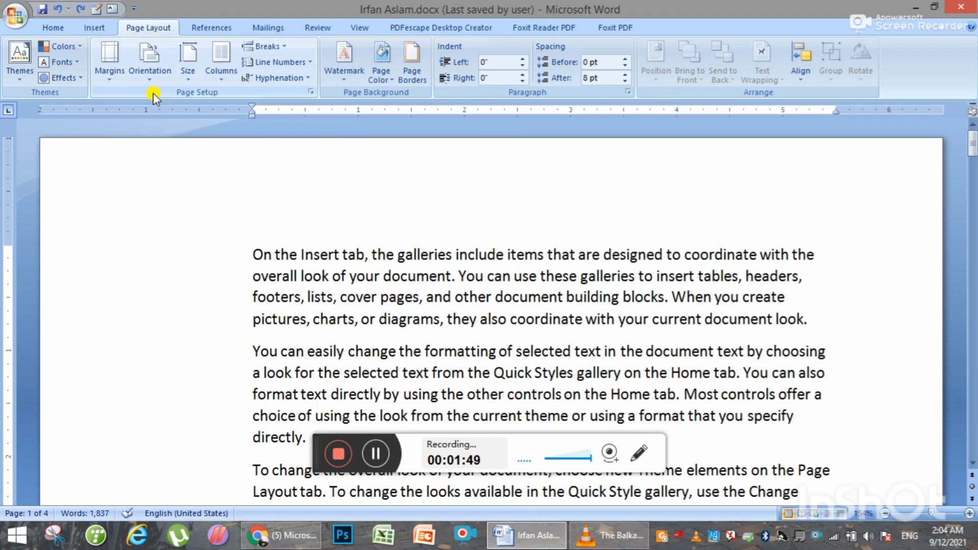
- Look at the Page Number menu on the Insert tab, then dismiss it
click(94, 28)
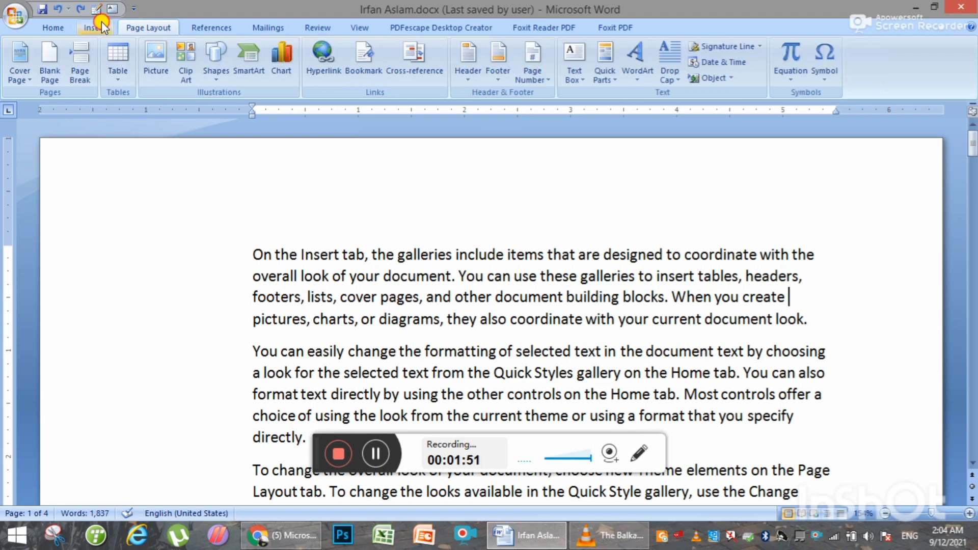
click(550, 77)
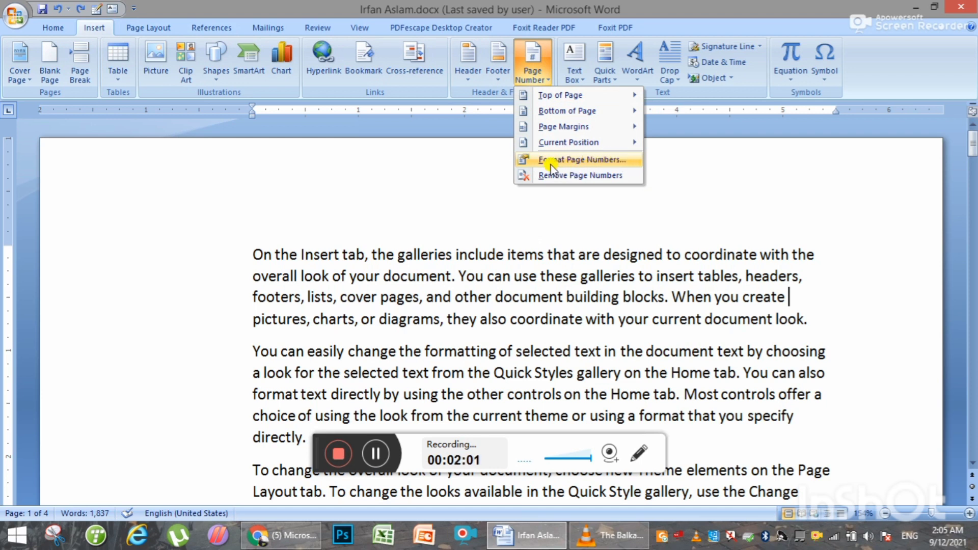
click(768, 197)
- Go to the end of the document and start a new empty paragraph
scroll(437, 367, down, 2)
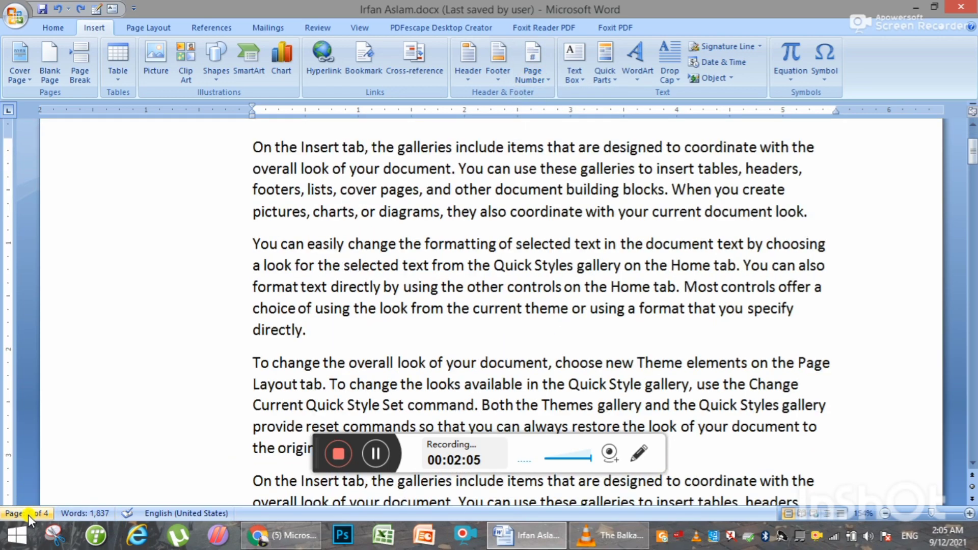
scroll(113, 478, down, 5)
text(On the Insert tab, the galleries include items that are designed to coordinate with the overall look of your document. You can use these galleries to insert tables, headers, footers, lists, cover pages, and other document building blocks. When you create pictures, charts, or diagrams, they also coordinate with your current document look.)
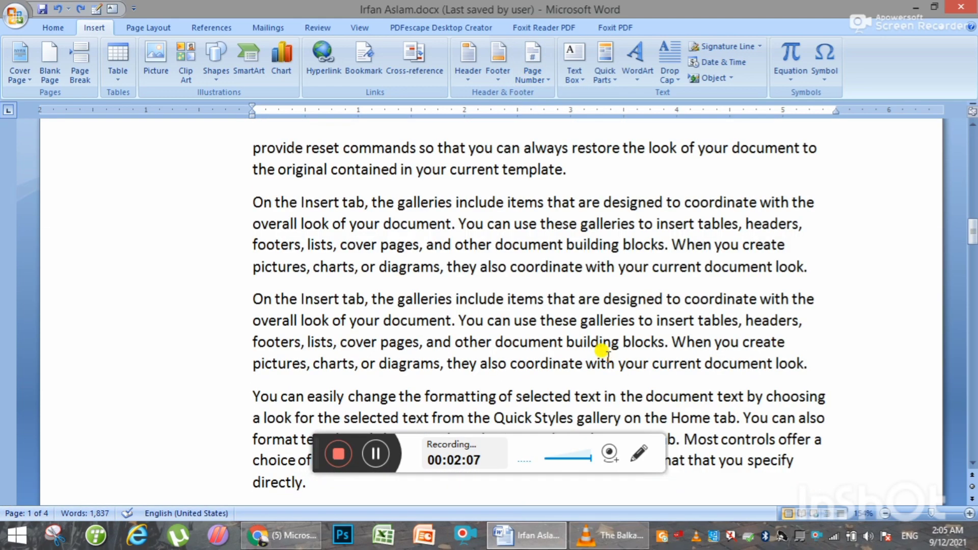
key(ctrl+End)
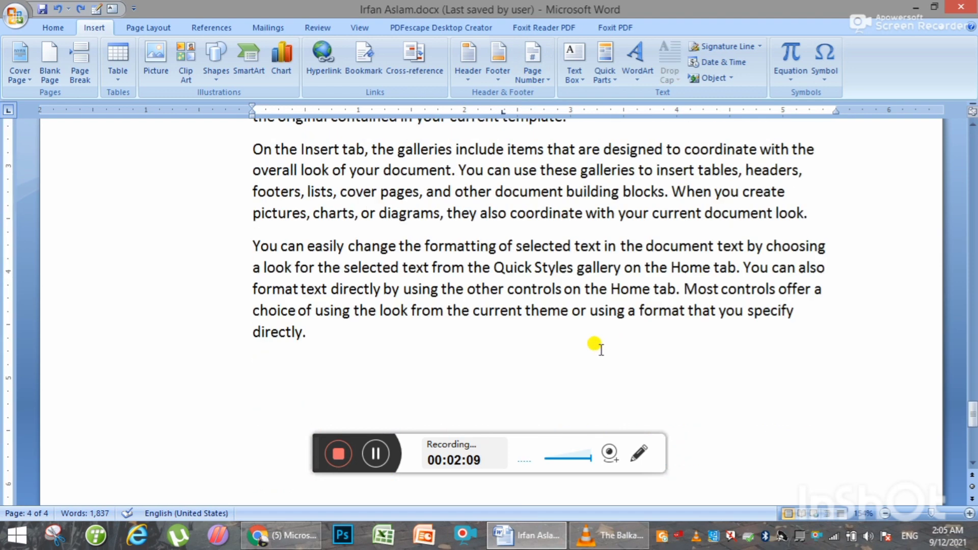
key(Return)
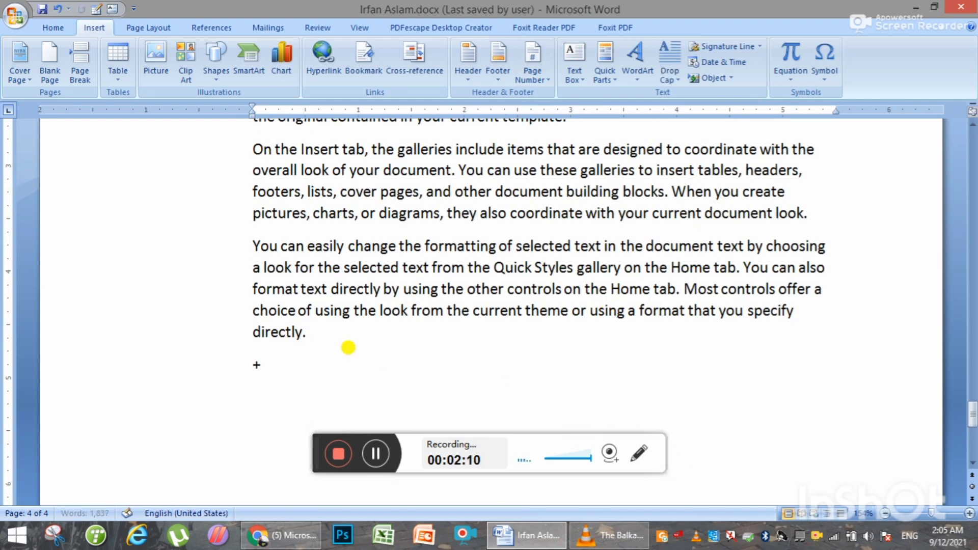
- Generate sample text with =rand(100), growing the document to 16 pages, then return to the top
text(=ran)
text(d(1)
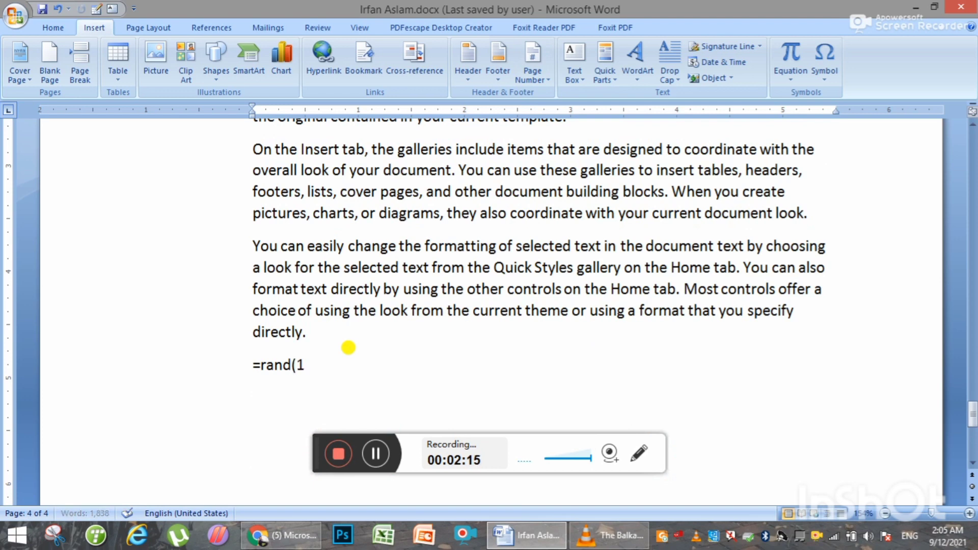
text(00))
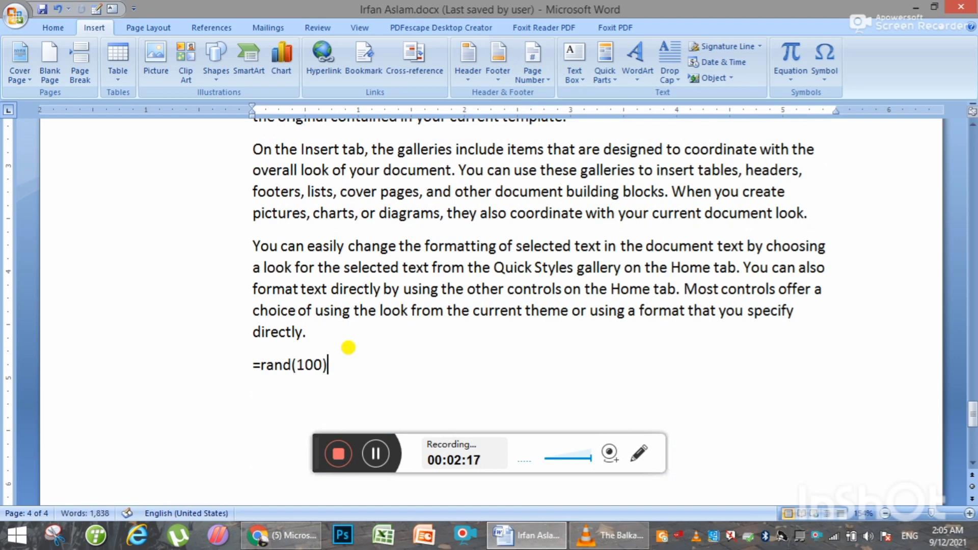
key(Return)
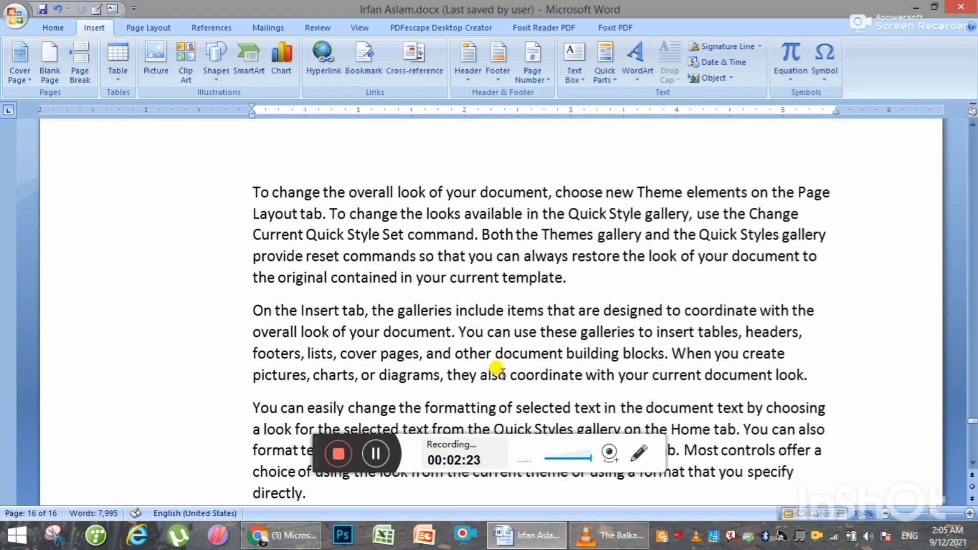
key(ctrl+Home)
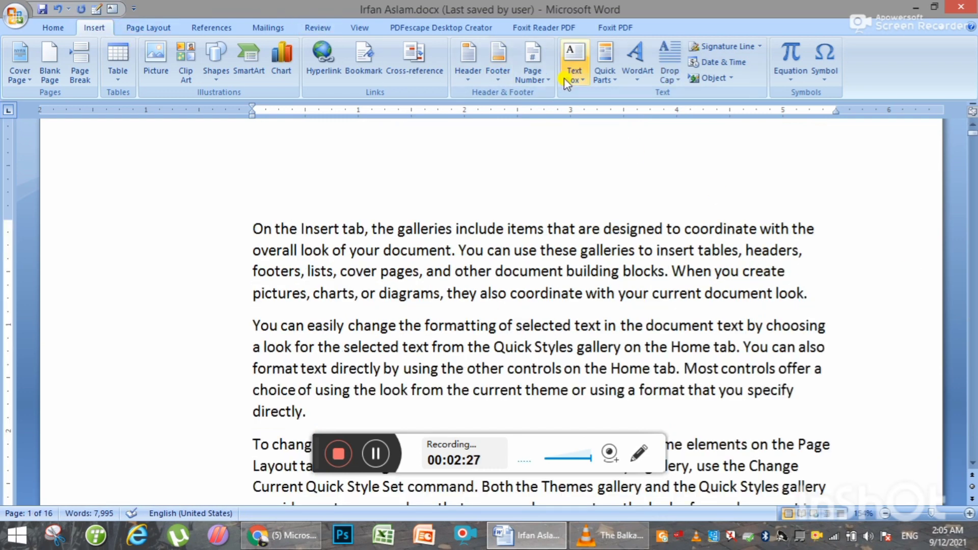
- Add a plain page number at the top right of the header, set in Blackoak Std
click(539, 77)
mouse_move(560, 95)
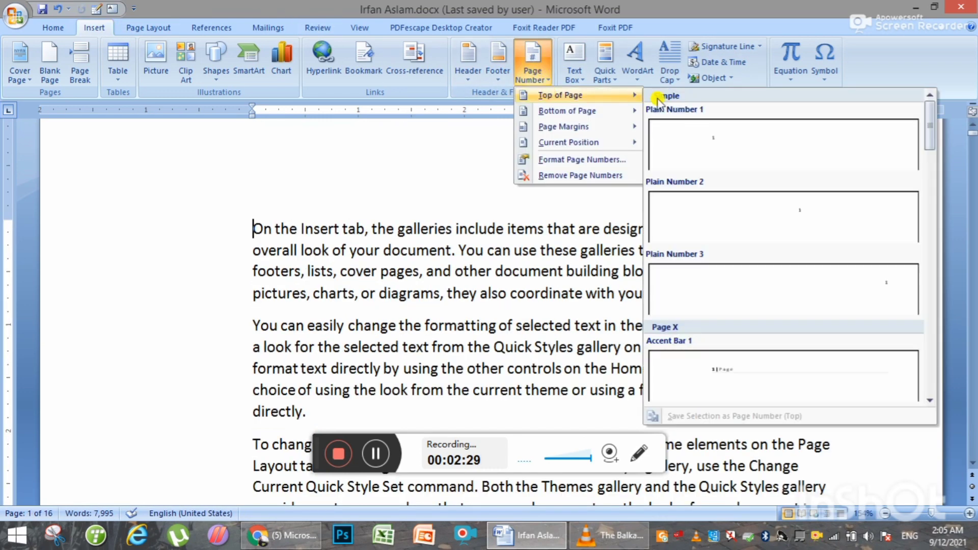
click(878, 292)
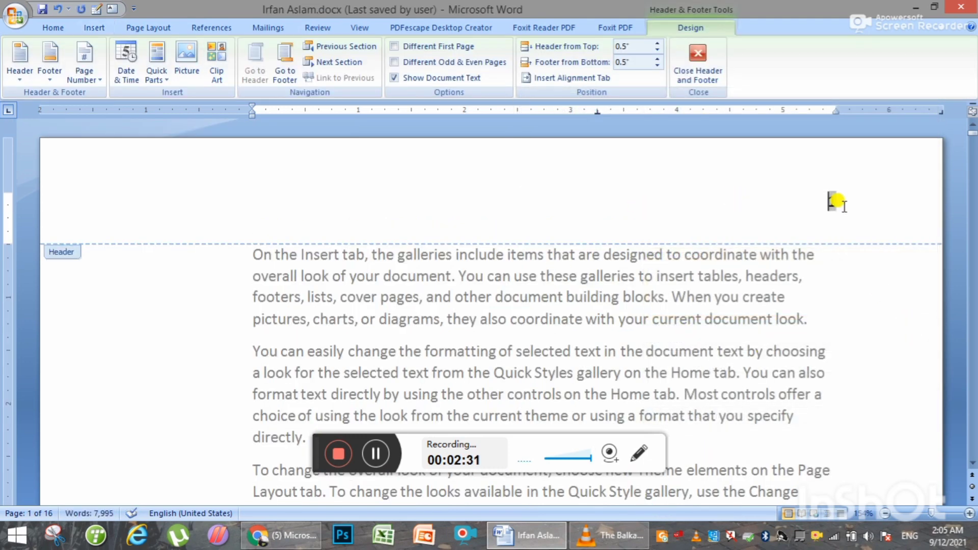
click(65, 29)
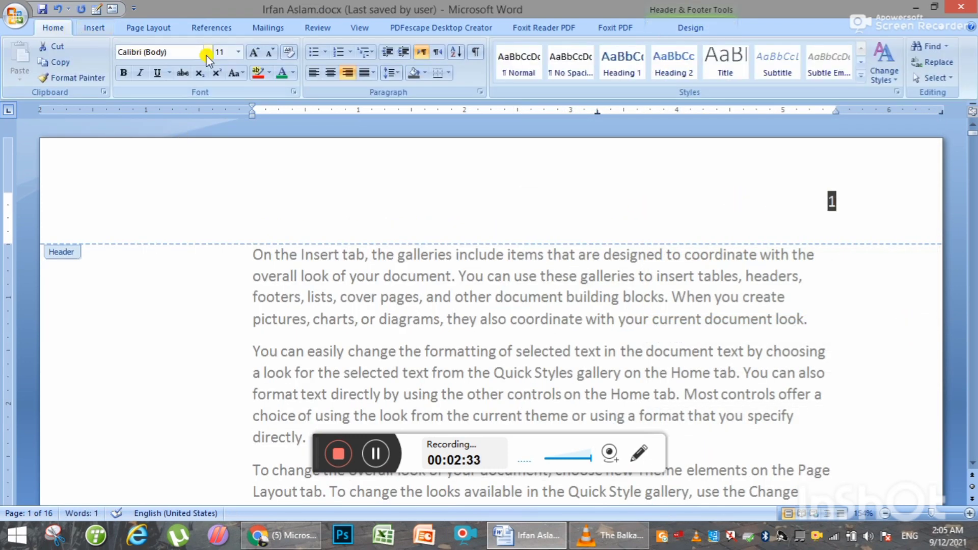
click(209, 51)
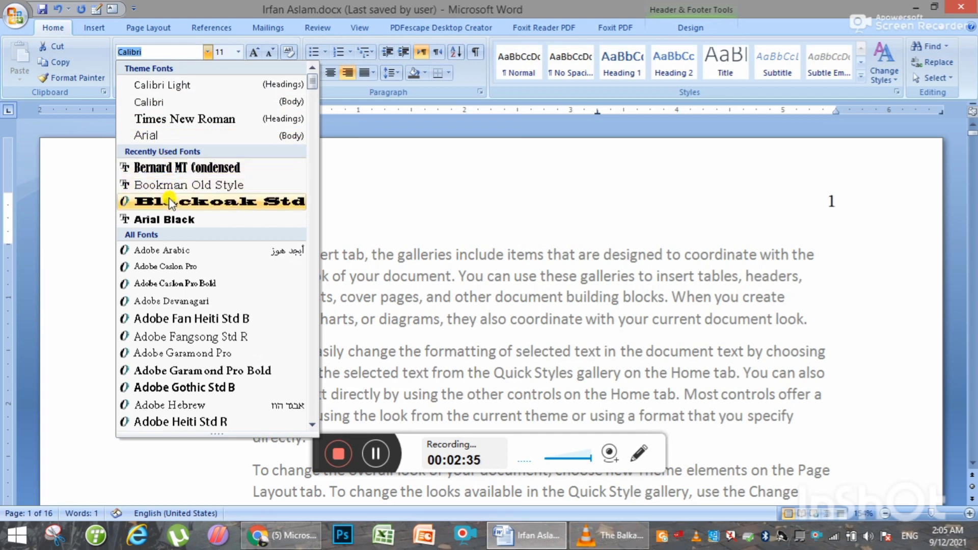
click(173, 212)
- Enlarge the page number to 24 pt, highlight it red and colour its text green
click(253, 53)
click(253, 53)
click(253, 53)
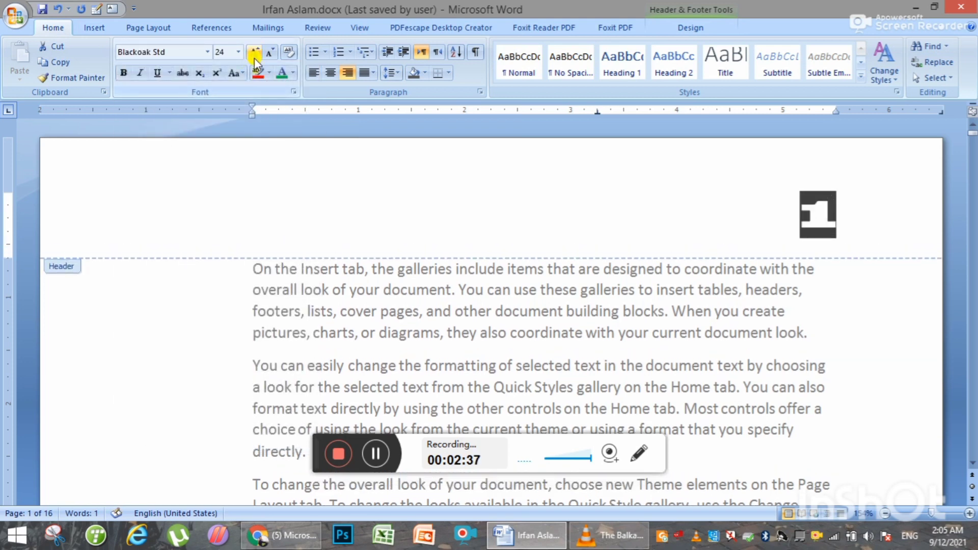
click(259, 71)
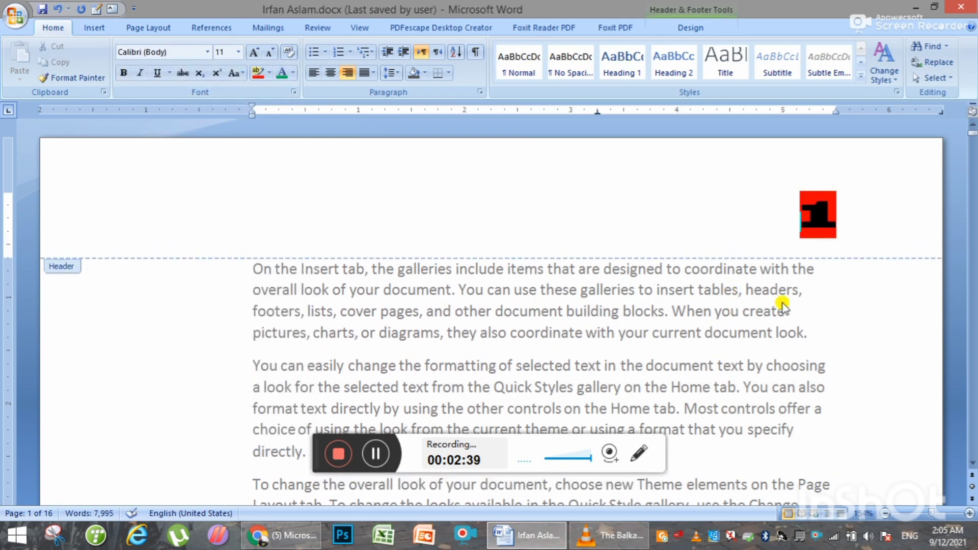
drag(839, 219, 789, 226)
click(282, 73)
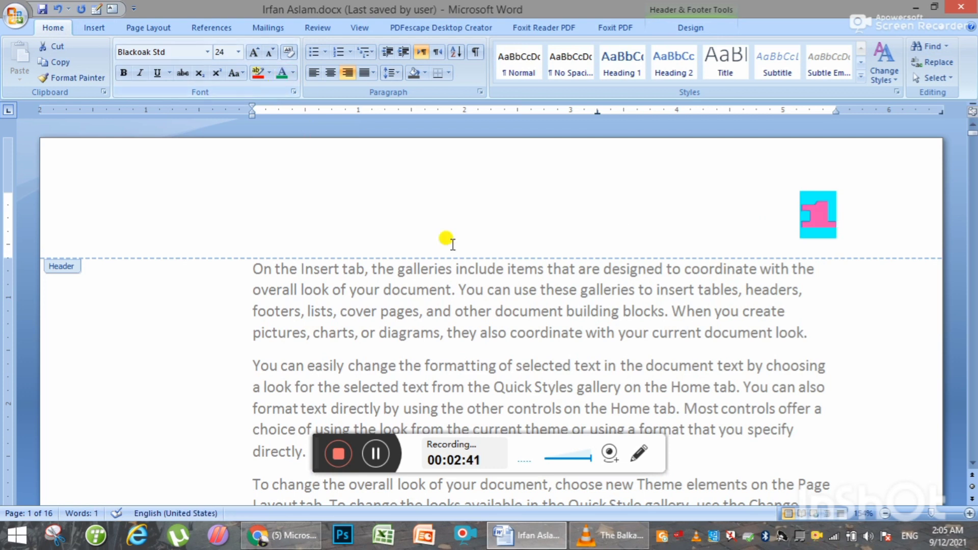
click(836, 265)
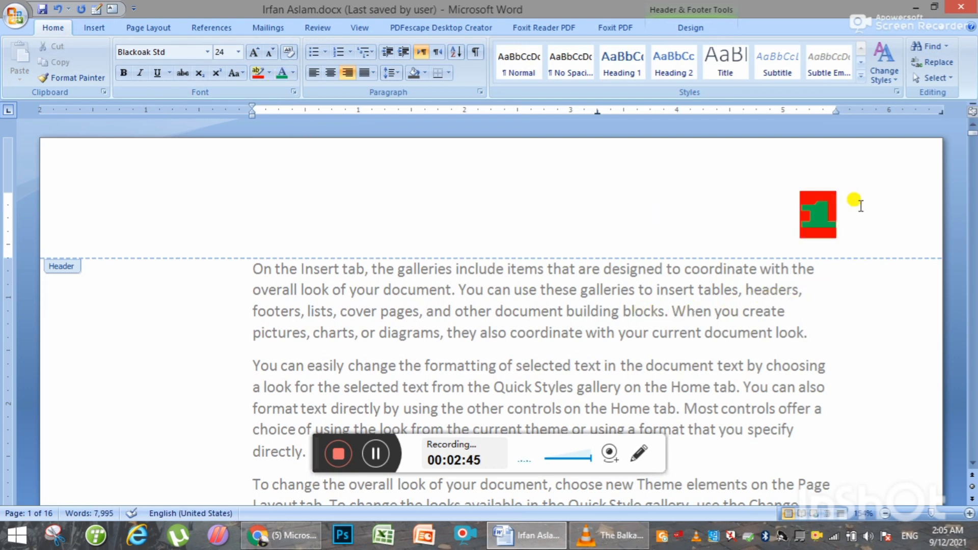
scroll(832, 219, down, 4)
scroll(833, 326, down, 3)
scroll(833, 326, down, 3)
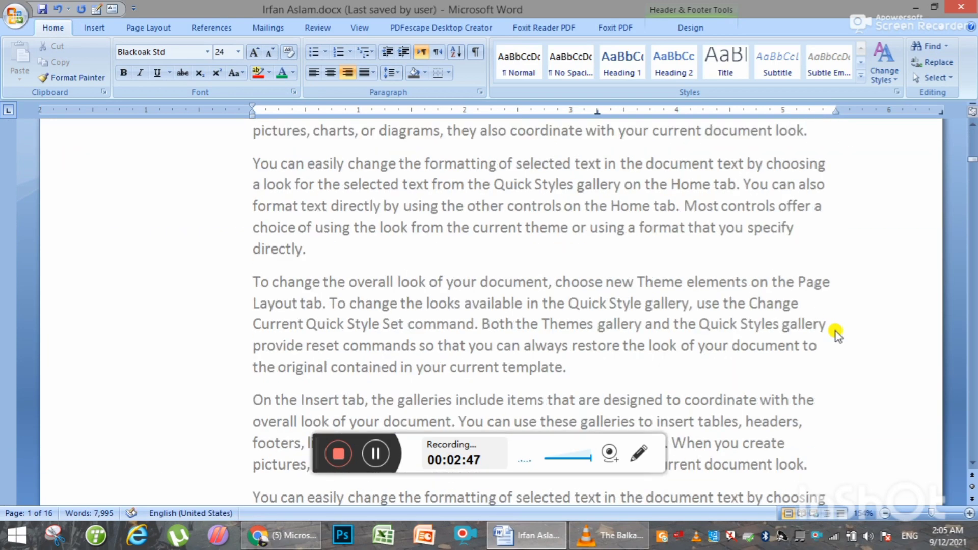
scroll(835, 328, down, 2)
scroll(836, 332, down, 2)
scroll(836, 333, down, 4)
scroll(836, 333, down, 12)
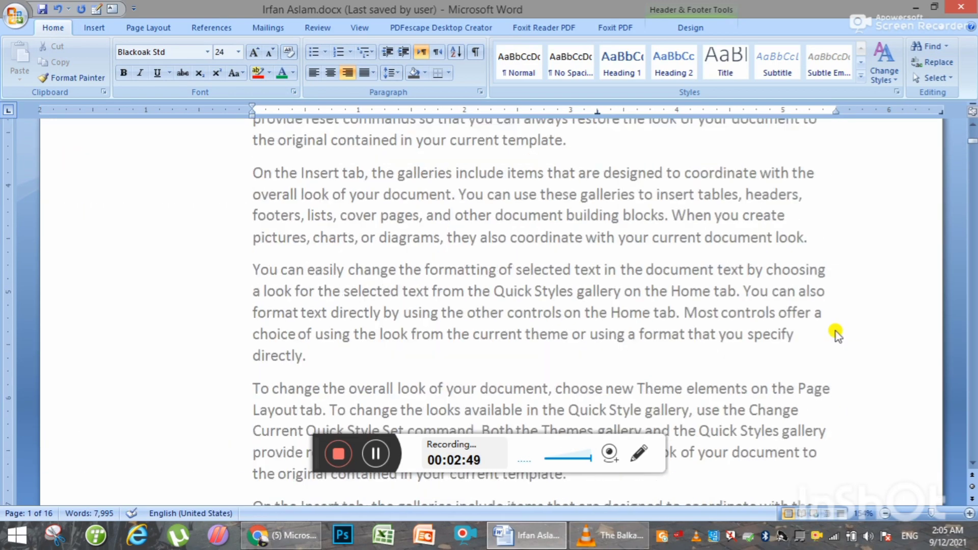
scroll(836, 334, down, 6)
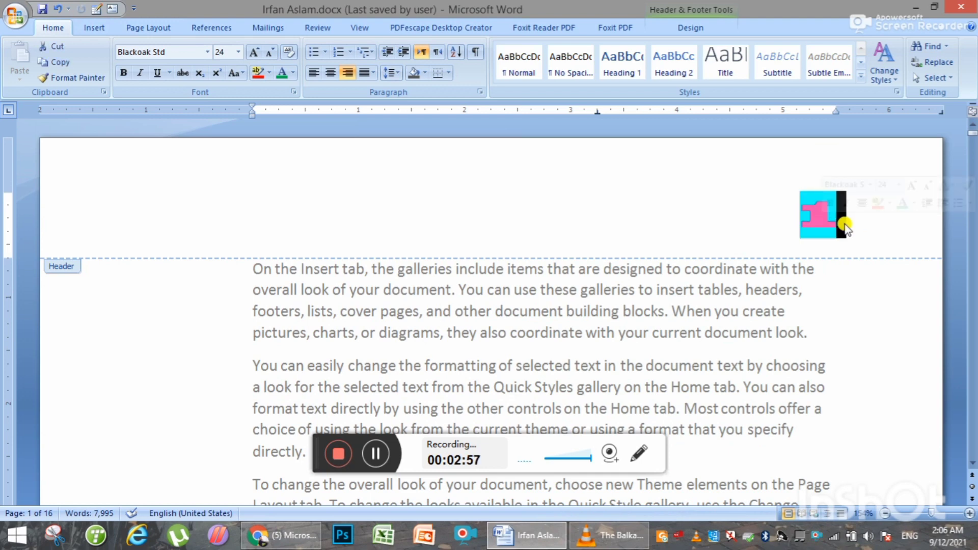
scroll(858, 335, down, 2)
scroll(858, 334, down, 2)
scroll(885, 412, down, 2)
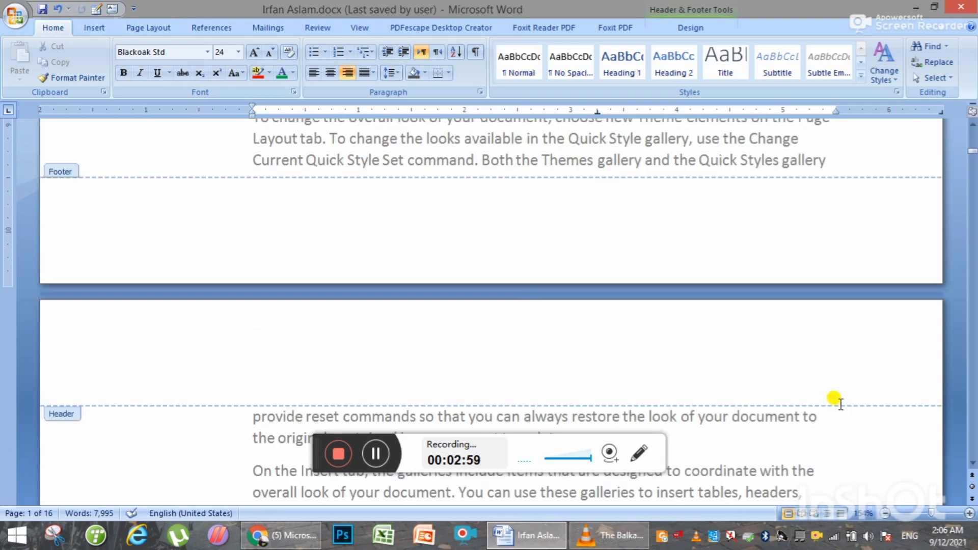
scroll(835, 400, down, 1)
scroll(832, 334, down, 2)
scroll(822, 351, down, 5)
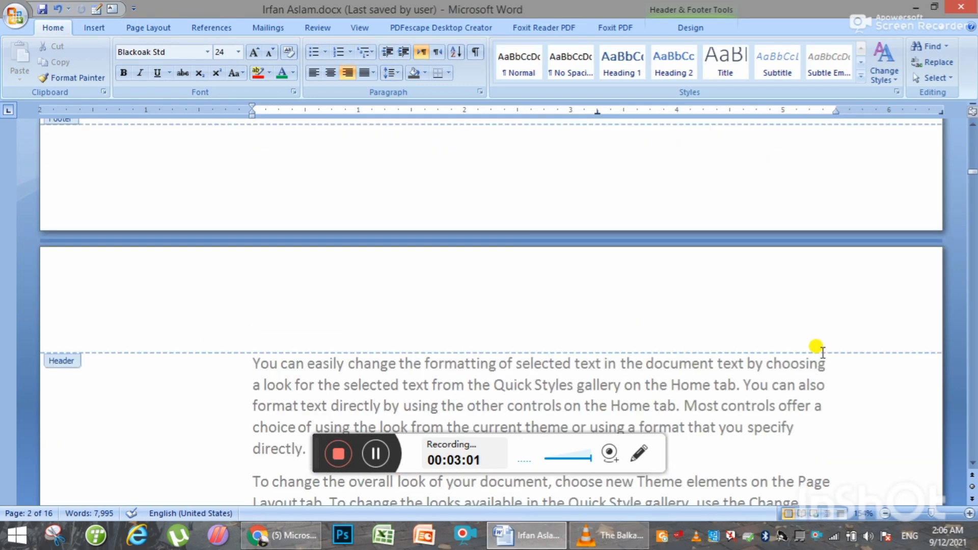
key(ctrl+Home)
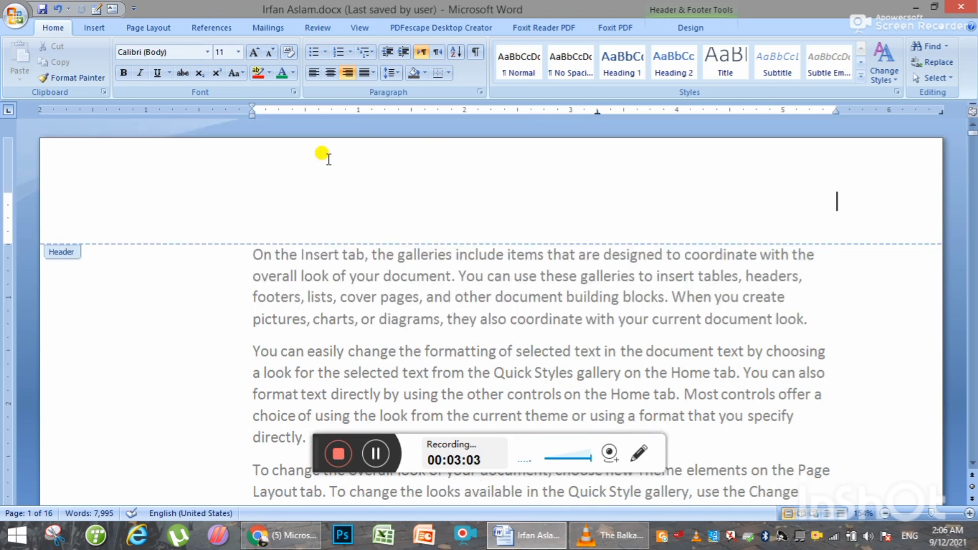
key(ctrl+v)
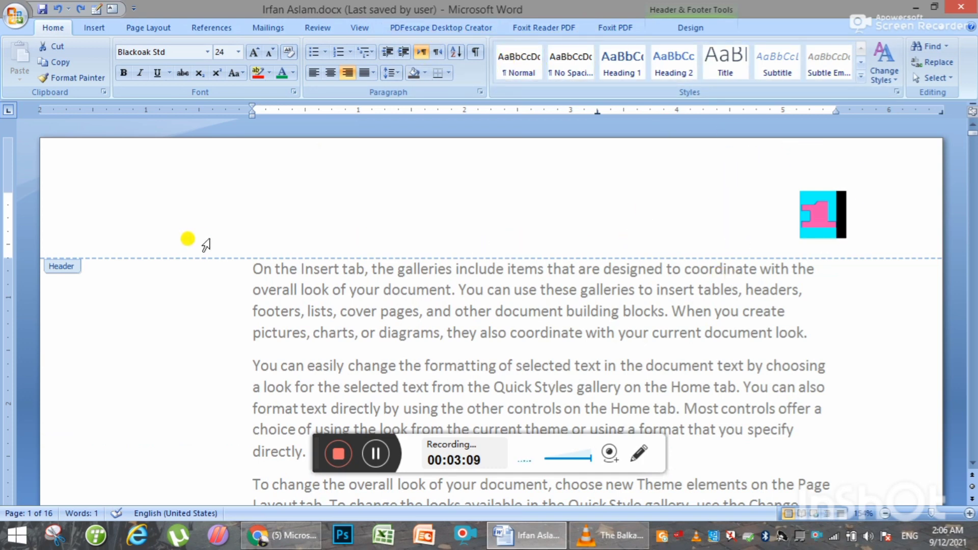
scroll(389, 236, down, 1)
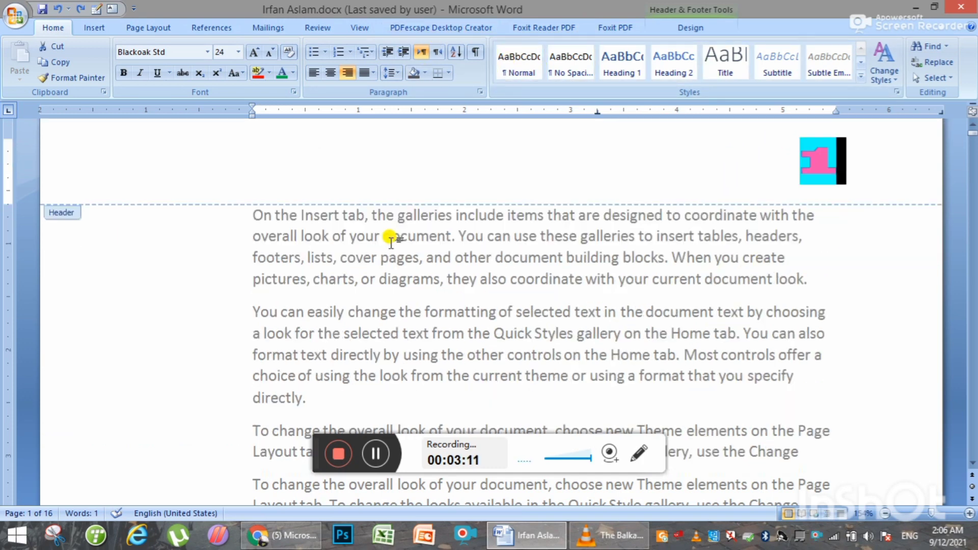
scroll(395, 248, down, 3)
scroll(407, 265, down, 3)
click(310, 327)
scroll(397, 295, down, 3)
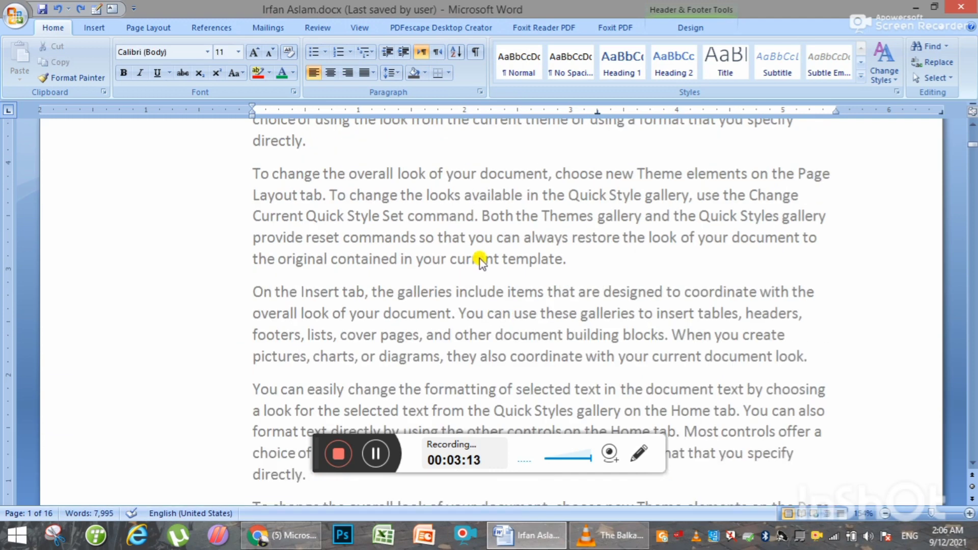
scroll(468, 249, down, 3)
click(871, 216)
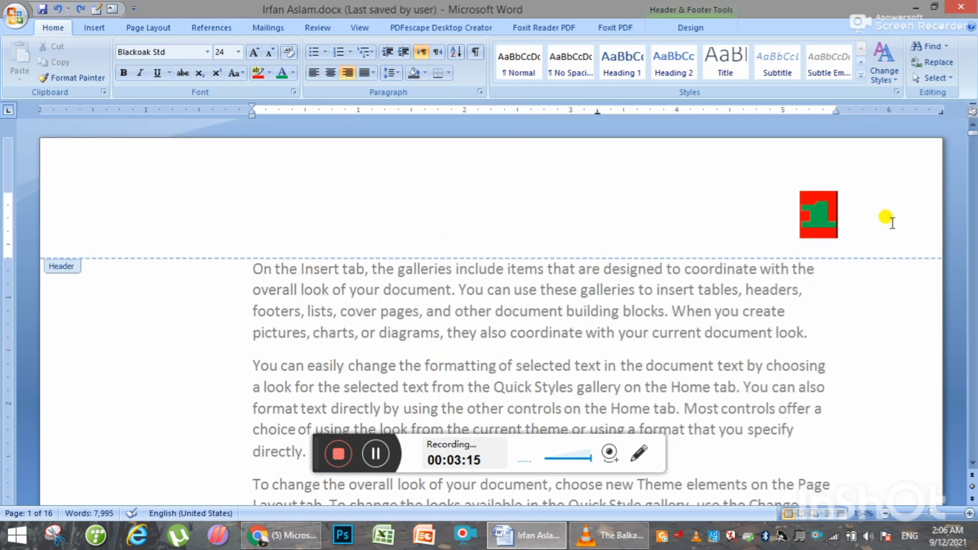
drag(837, 219, 872, 220)
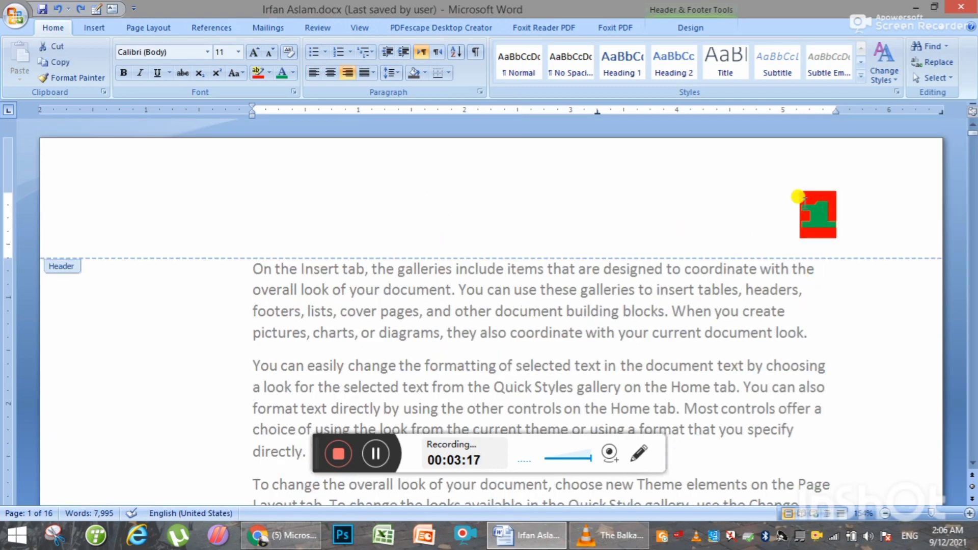
click(861, 203)
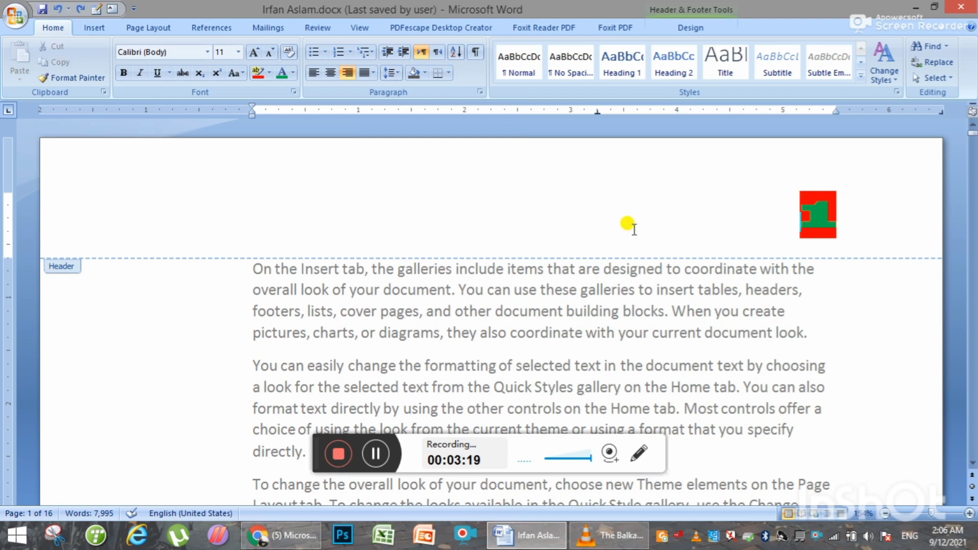
- Review the headers under Header & Footer Tools Design, then close header editing
click(702, 29)
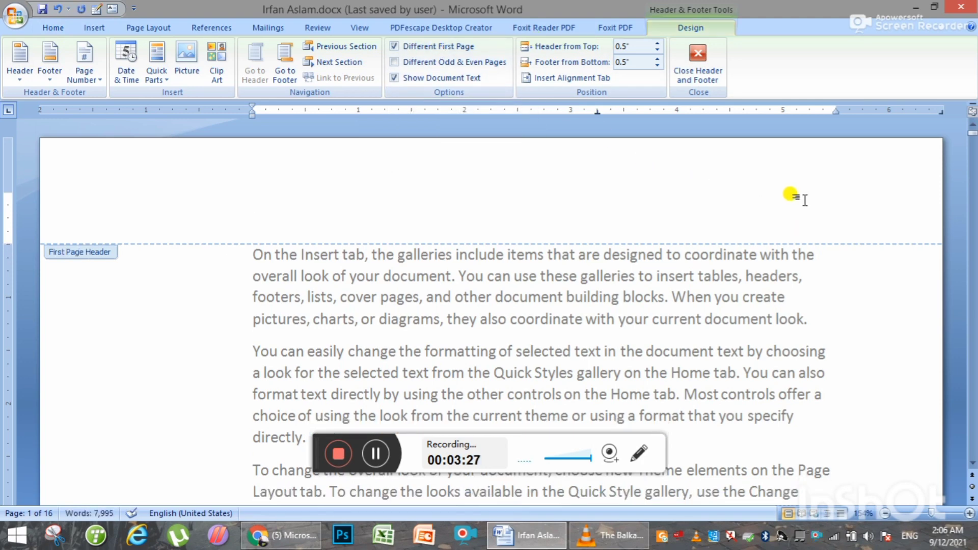
scroll(804, 199, down, 5)
scroll(803, 240, down, 10)
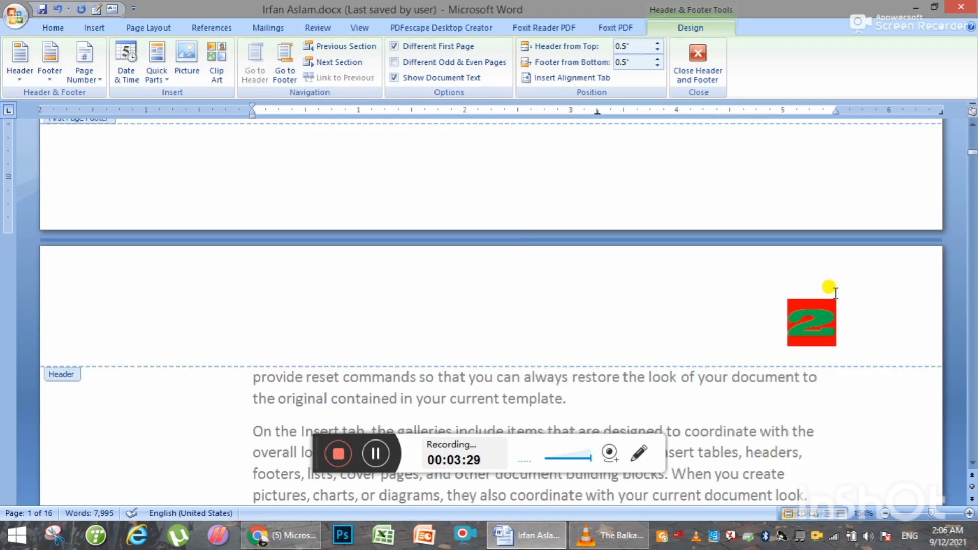
key(Escape)
scroll(760, 280, up, 3)
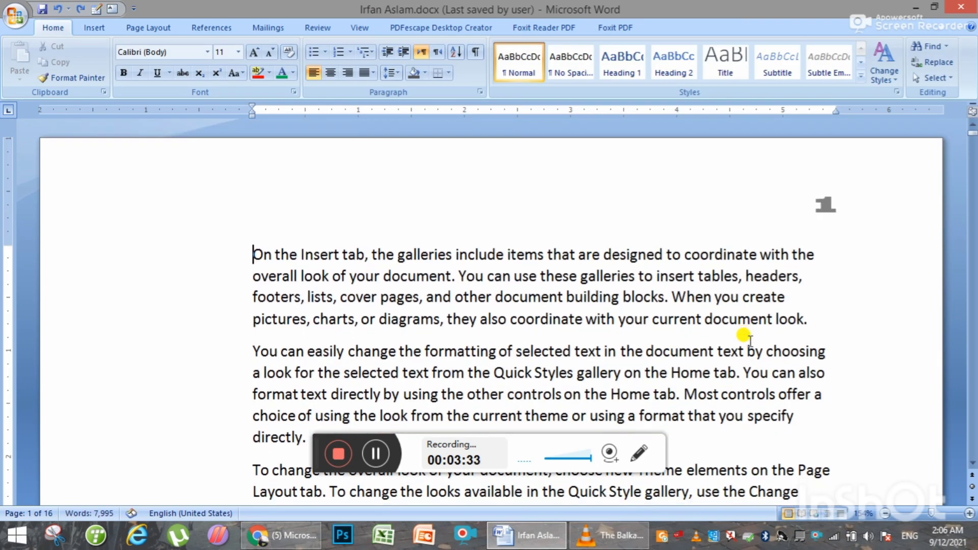
click(94, 28)
- Remove the page numbers, then set numbering to start at 7 in 1, 2, 3 format
click(535, 76)
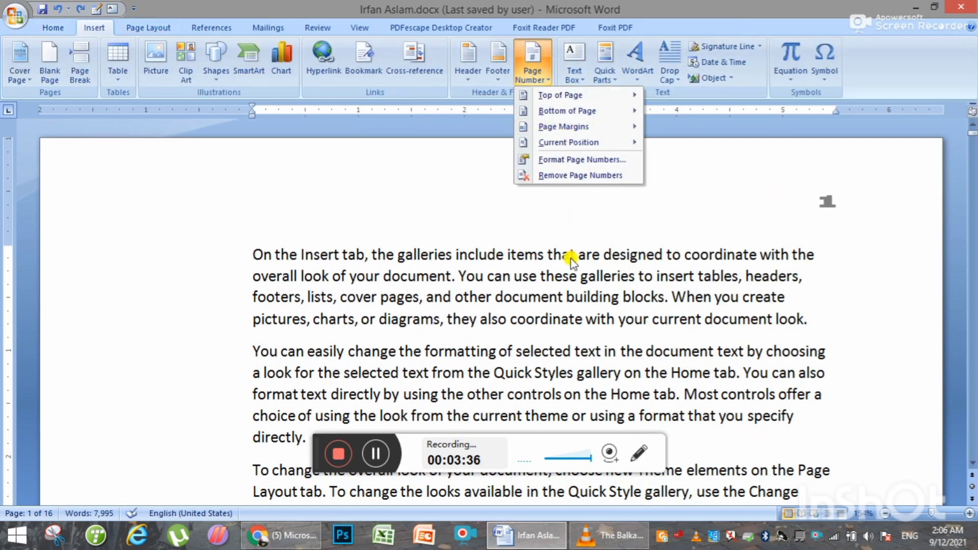
click(555, 175)
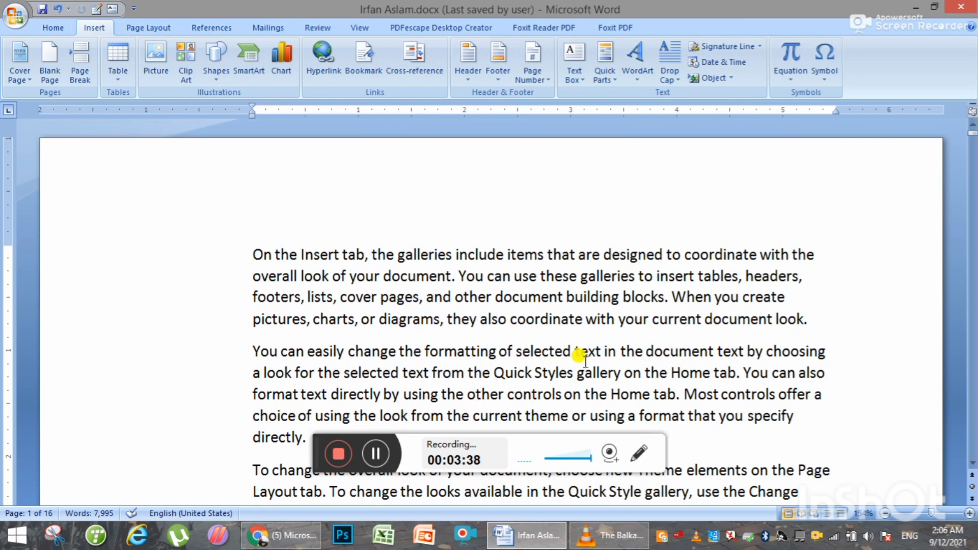
click(540, 79)
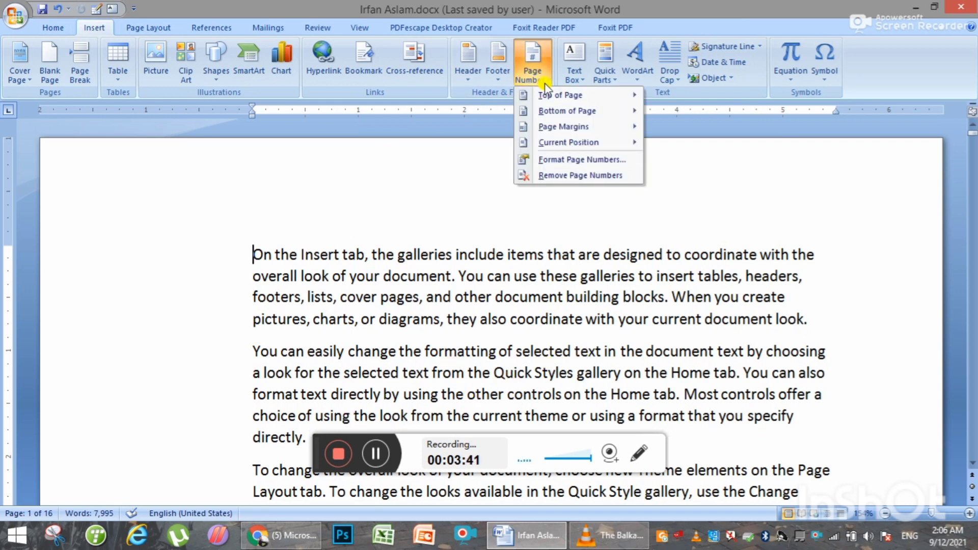
click(601, 161)
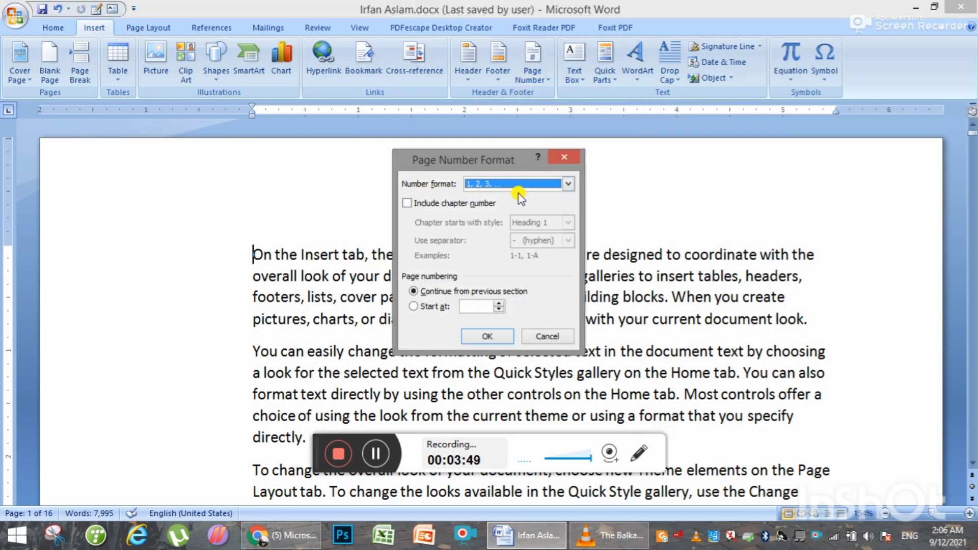
click(569, 184)
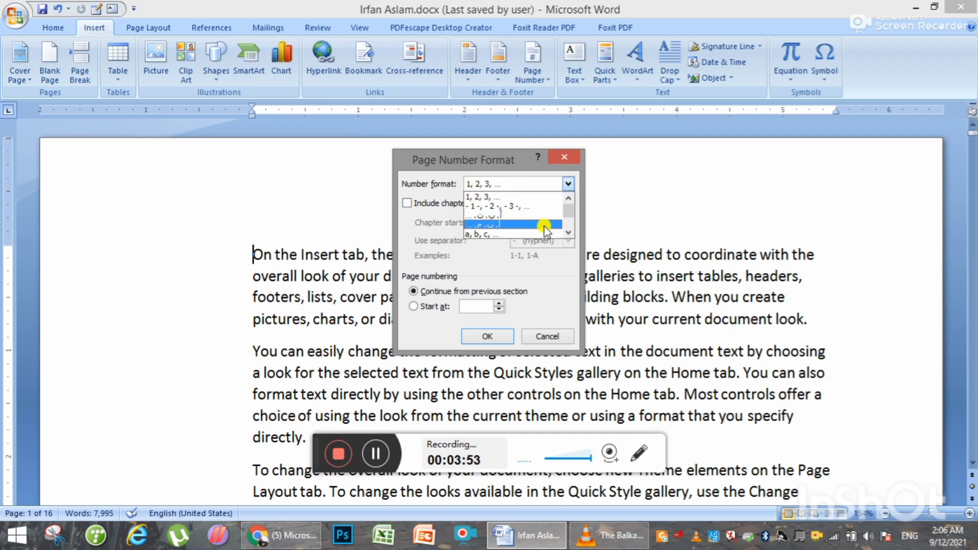
click(574, 232)
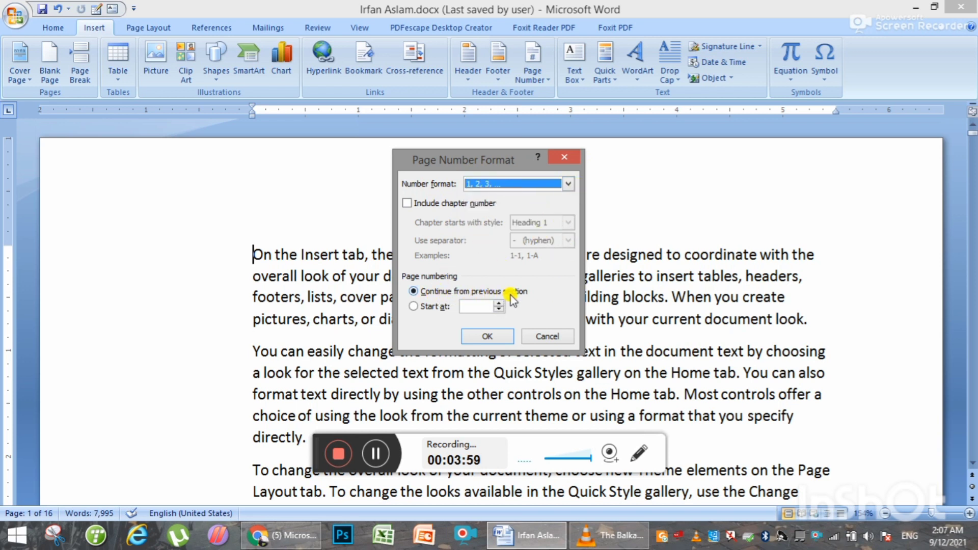
click(414, 306)
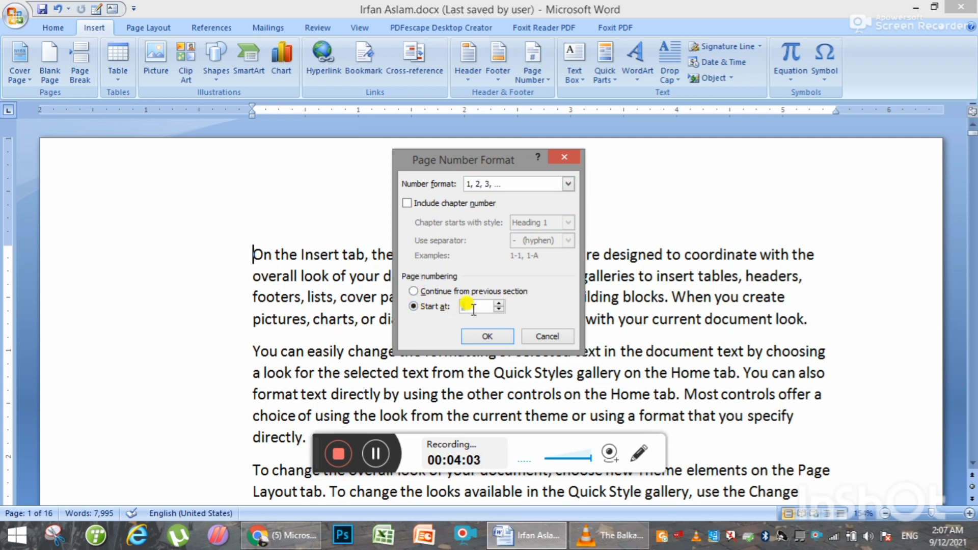
text(7)
click(487, 335)
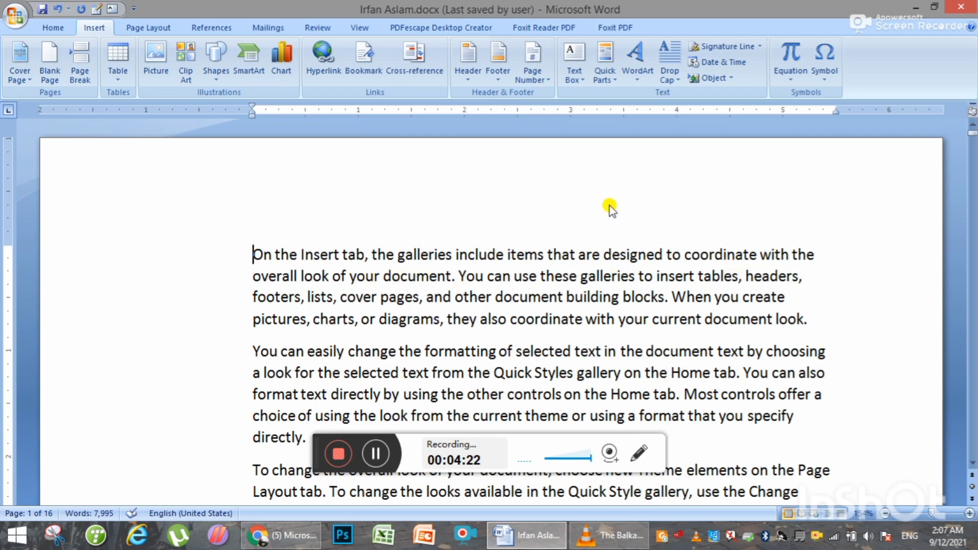
- Preview the bottom-of-page number placements, dismiss them, and scroll through the document
click(552, 88)
mouse_move(566, 111)
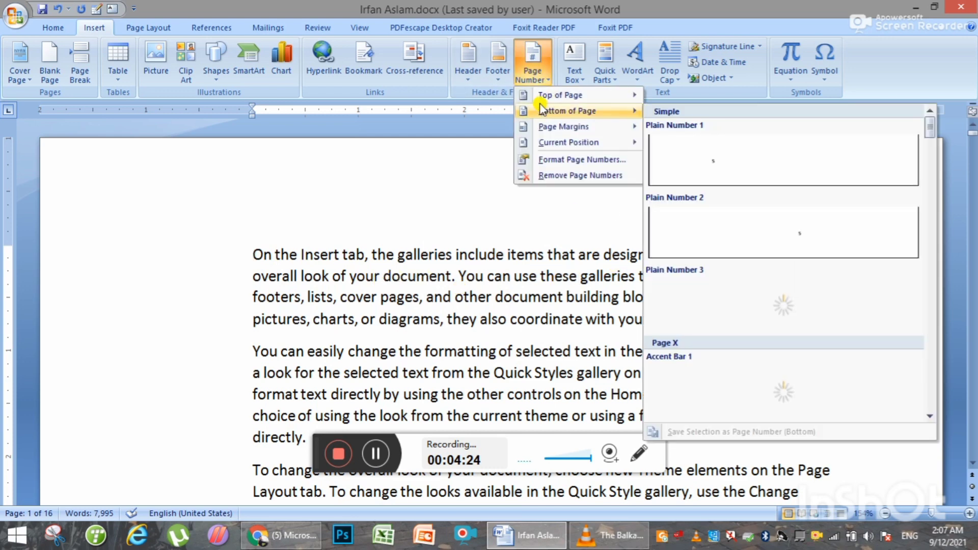
click(497, 255)
scroll(579, 328, down, 2)
scroll(616, 323, down, 4)
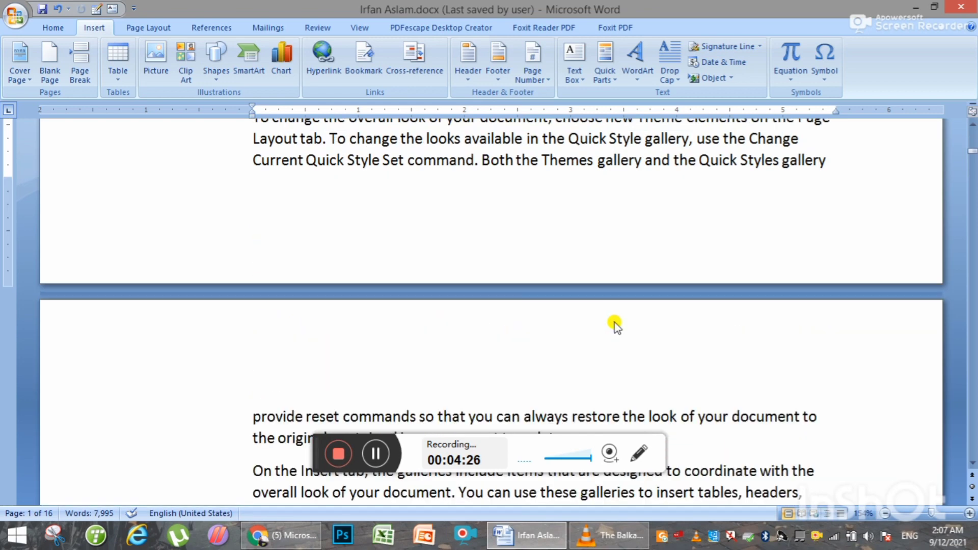
scroll(616, 320, down, 3)
scroll(616, 322, down, 3)
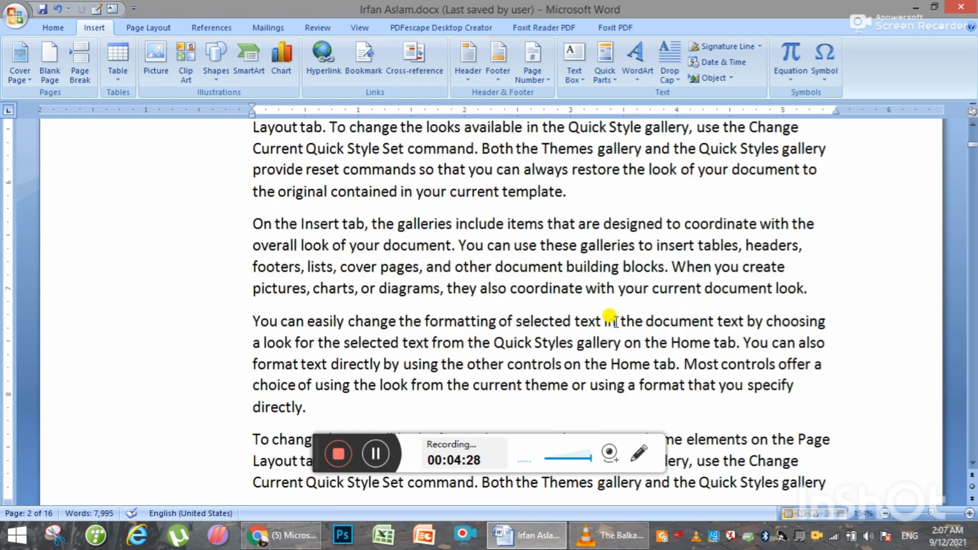
scroll(616, 322, down, 3)
scroll(617, 322, down, 2)
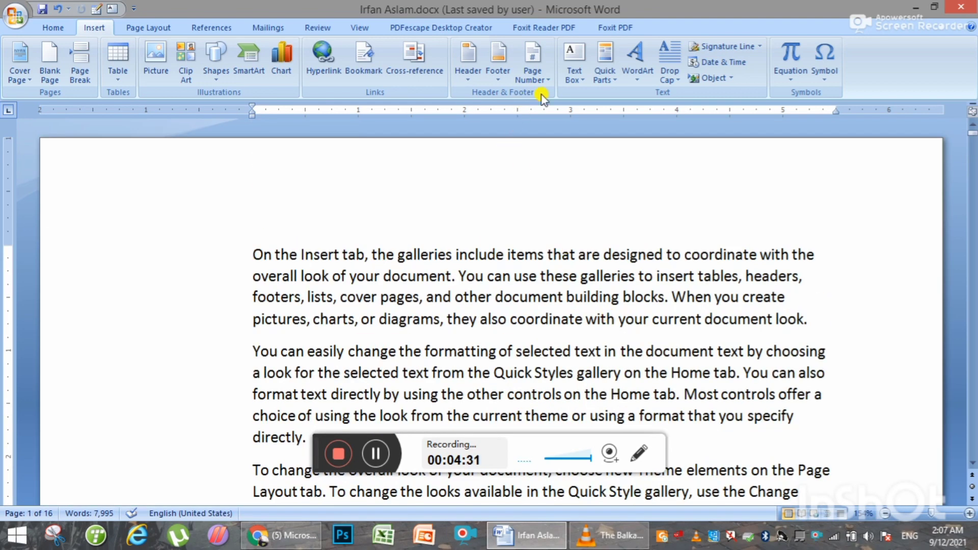
- Confirm page numbering starting at 5 in the Page Number Format dialog and check the pages
click(532, 76)
click(540, 160)
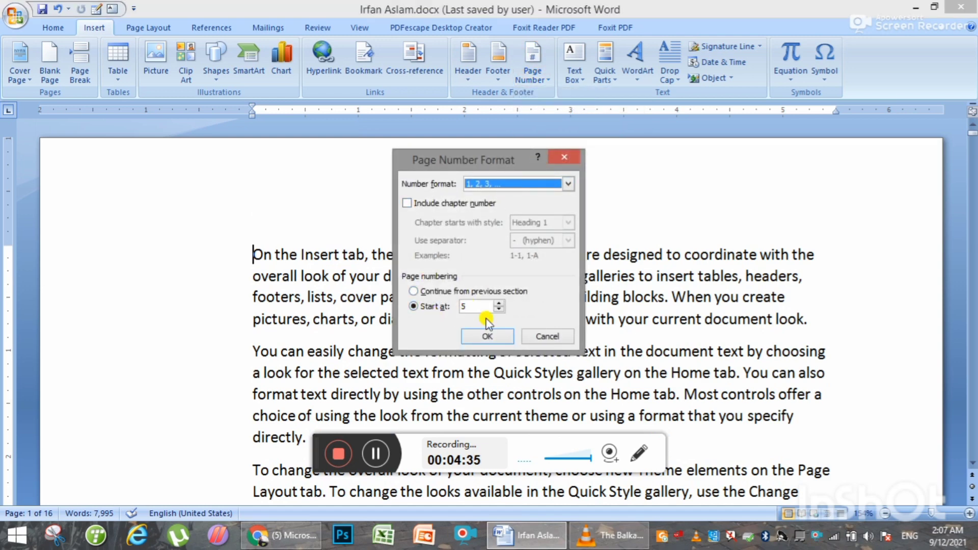
click(486, 335)
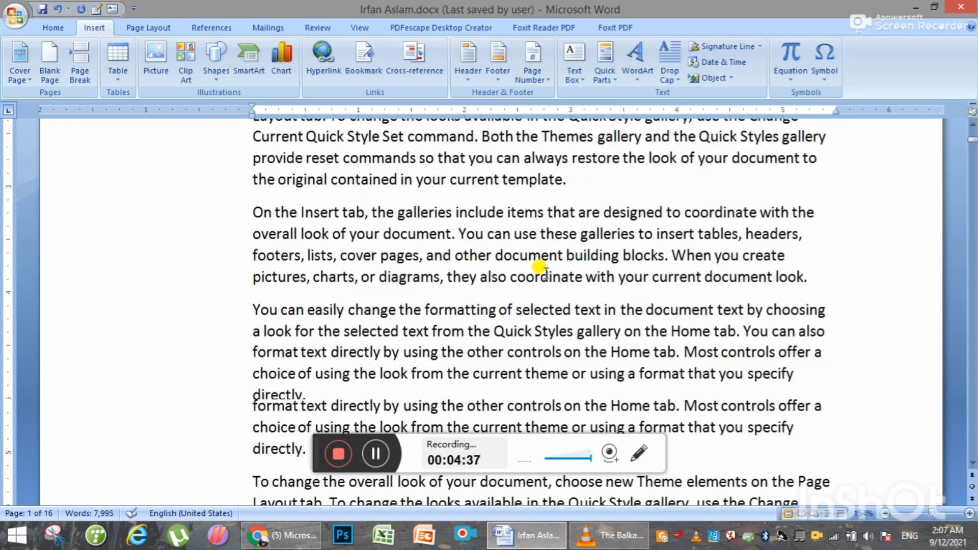
scroll(541, 265, down, 3)
scroll(584, 279, down, 3)
scroll(620, 299, down, 3)
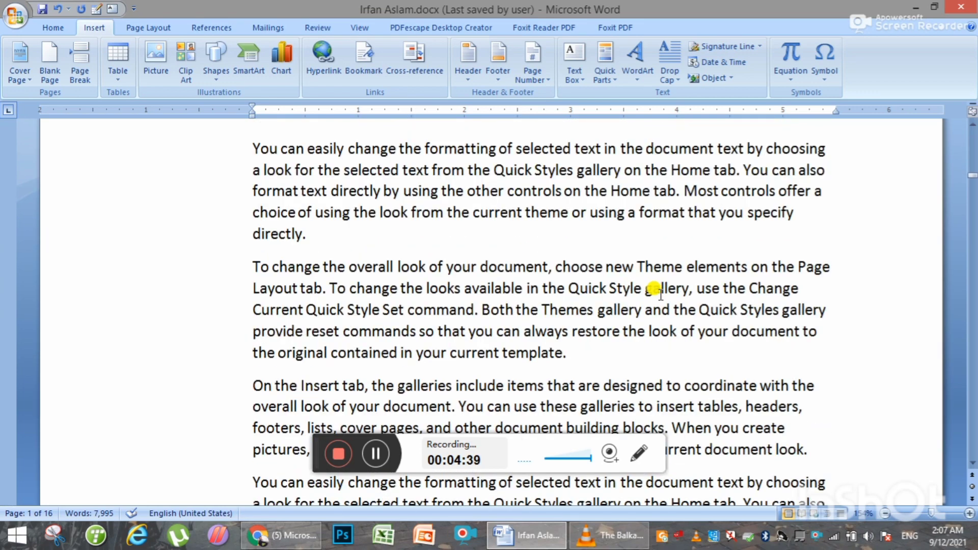
scroll(646, 288, down, 3)
scroll(634, 279, down, 3)
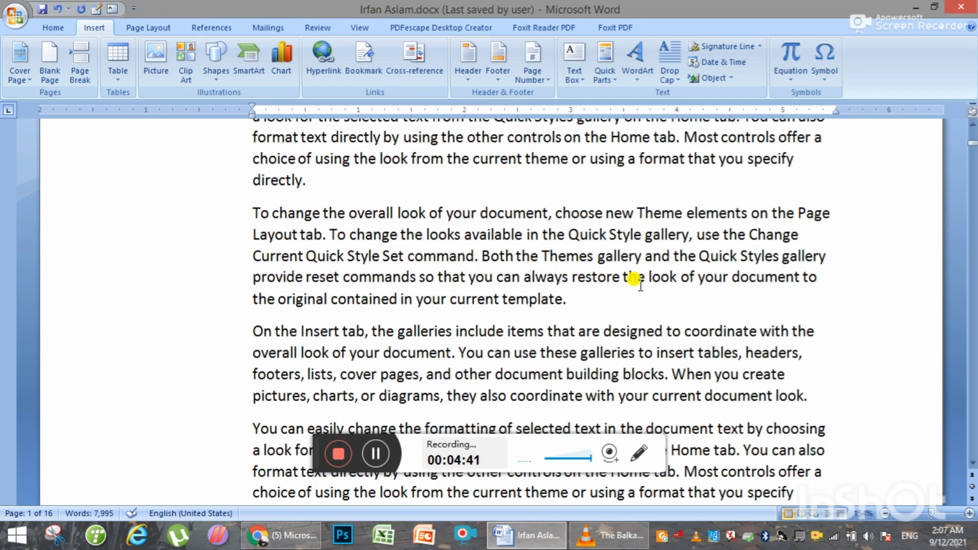
scroll(634, 279, up, 10)
click(532, 75)
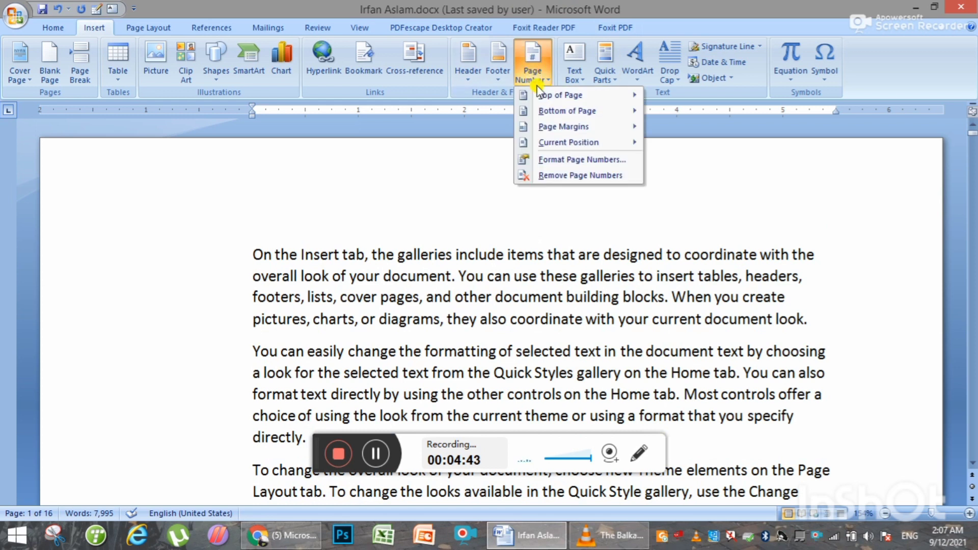
mouse_move(573, 95)
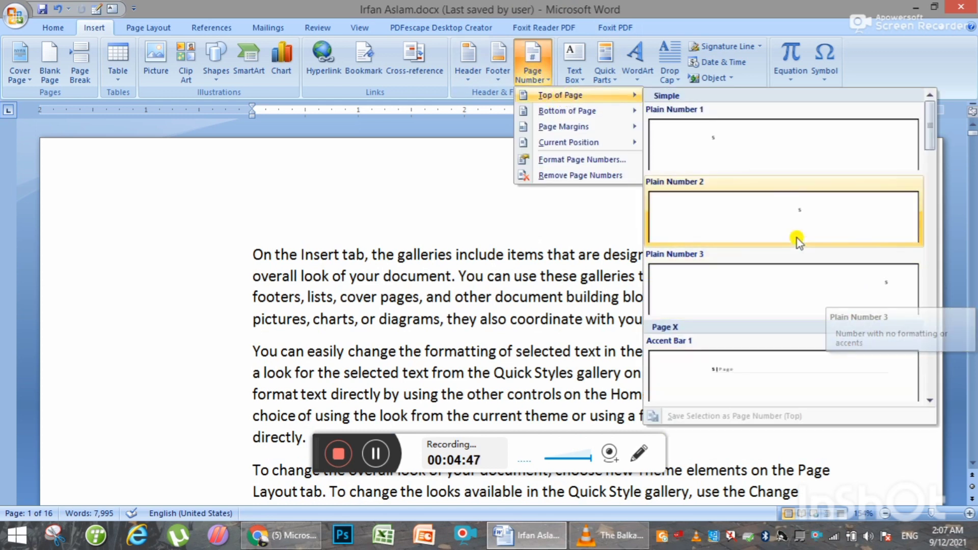
- Insert a Plain Number 1 top-of-page number, so page 1's header shows 5
click(710, 151)
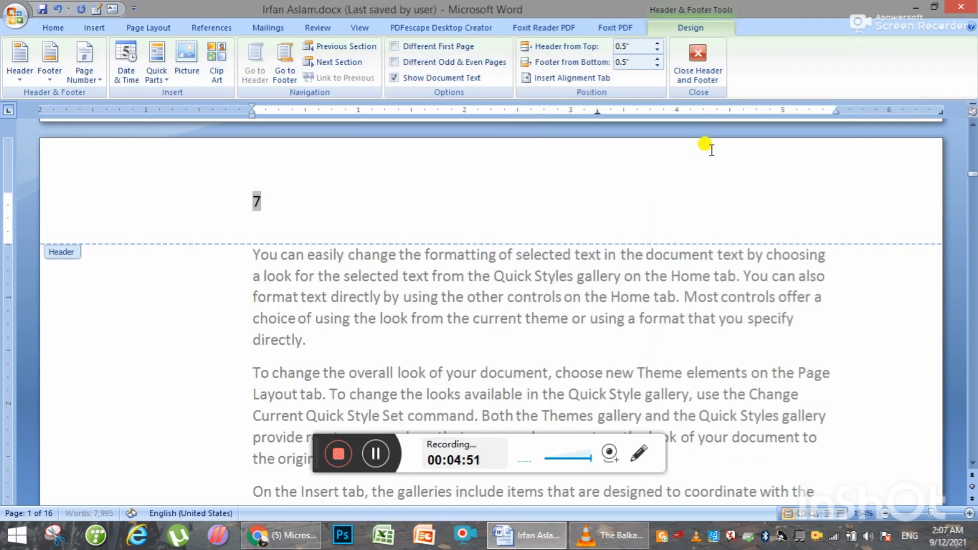
scroll(351, 272, up, 3)
scroll(351, 272, up, 5)
scroll(351, 271, up, 5)
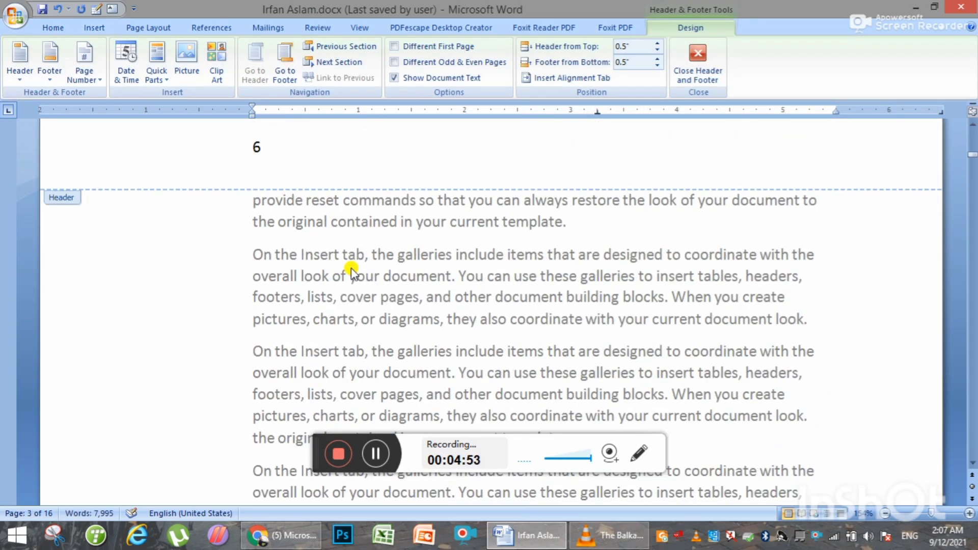
scroll(351, 272, up, 5)
scroll(351, 271, up, 5)
click(259, 201)
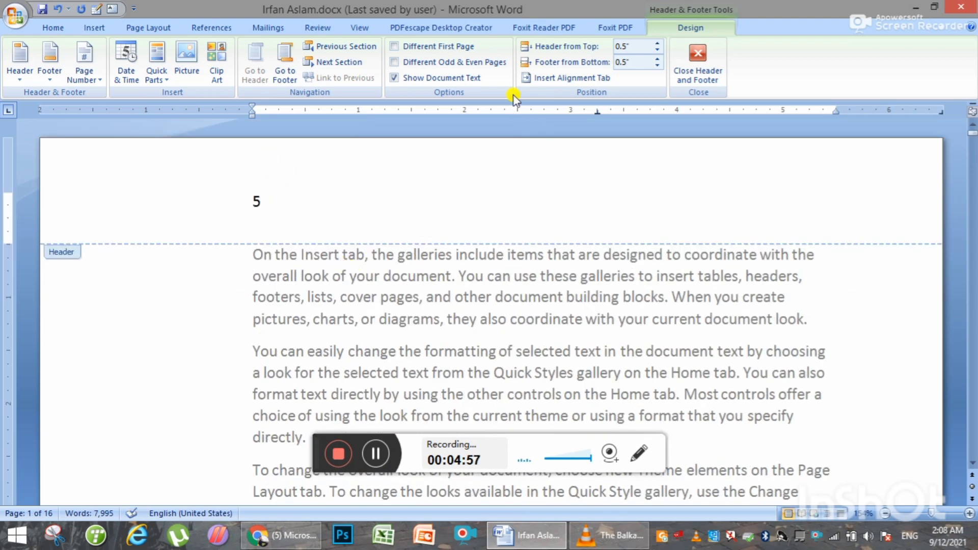
click(94, 30)
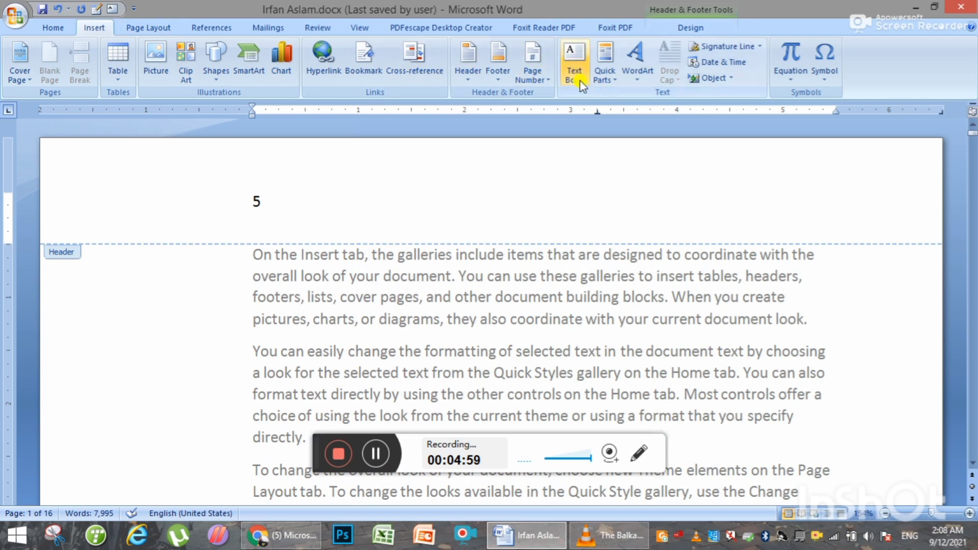
click(534, 75)
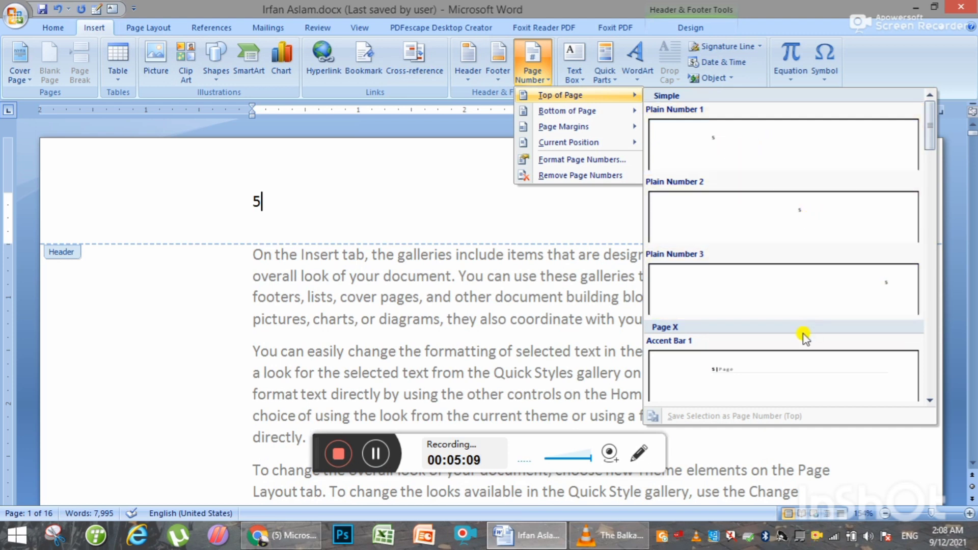
- Reinsert the plain top-of-page number and lower the starting number in Page Number Format
click(720, 153)
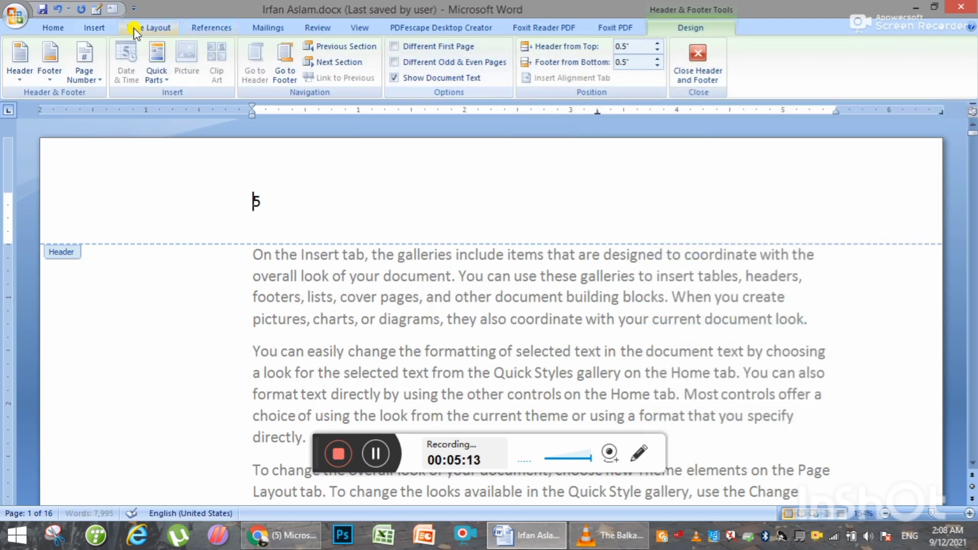
click(94, 27)
click(532, 75)
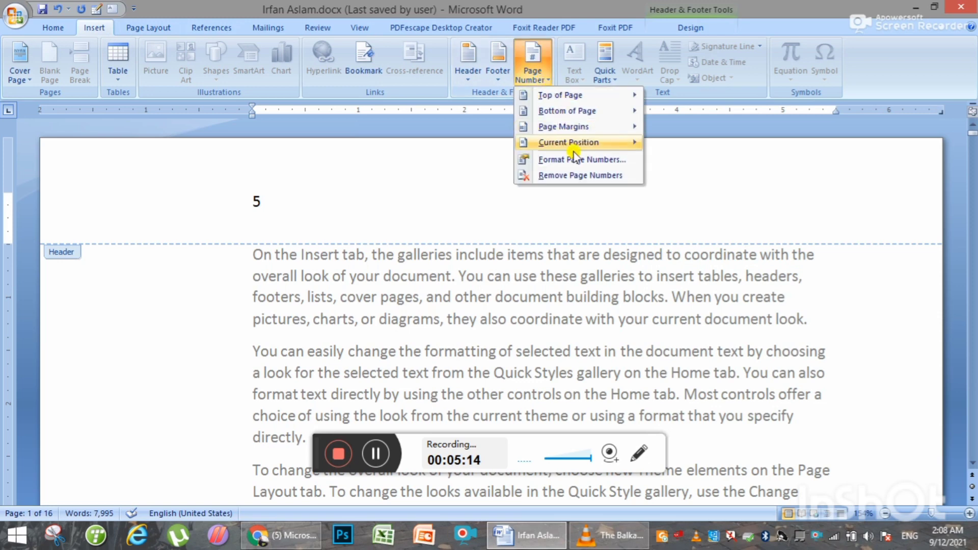
click(574, 160)
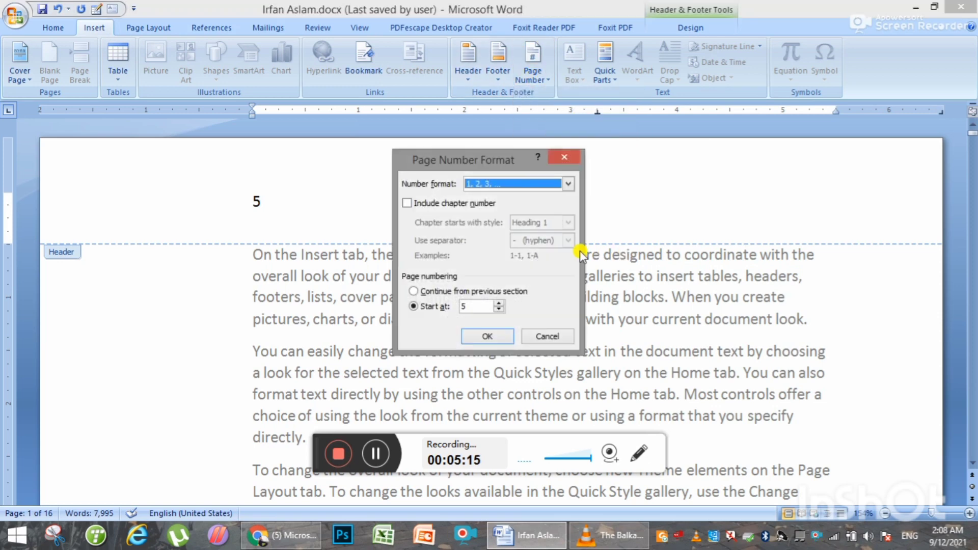
click(500, 309)
click(489, 336)
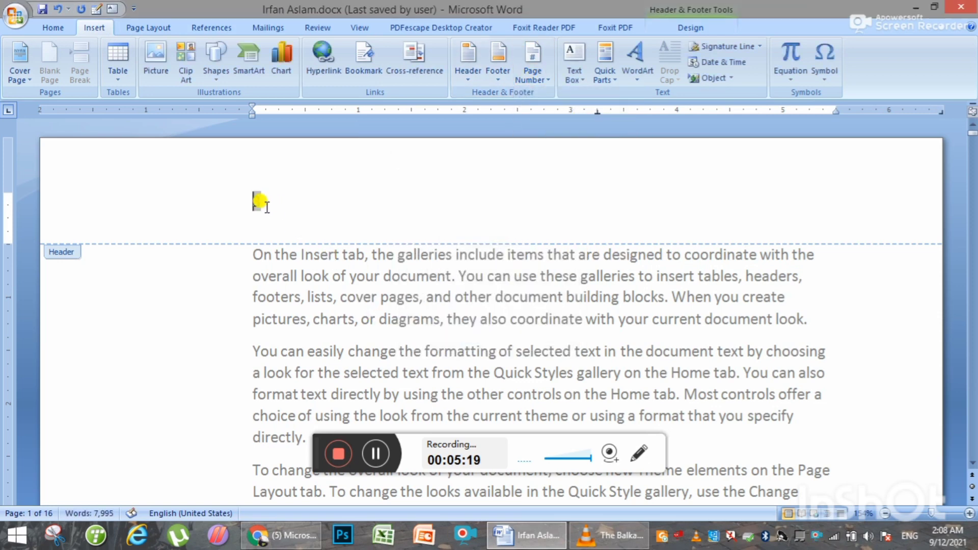
- Set page numbering to start at 2 so page 1's header reads 2
click(532, 76)
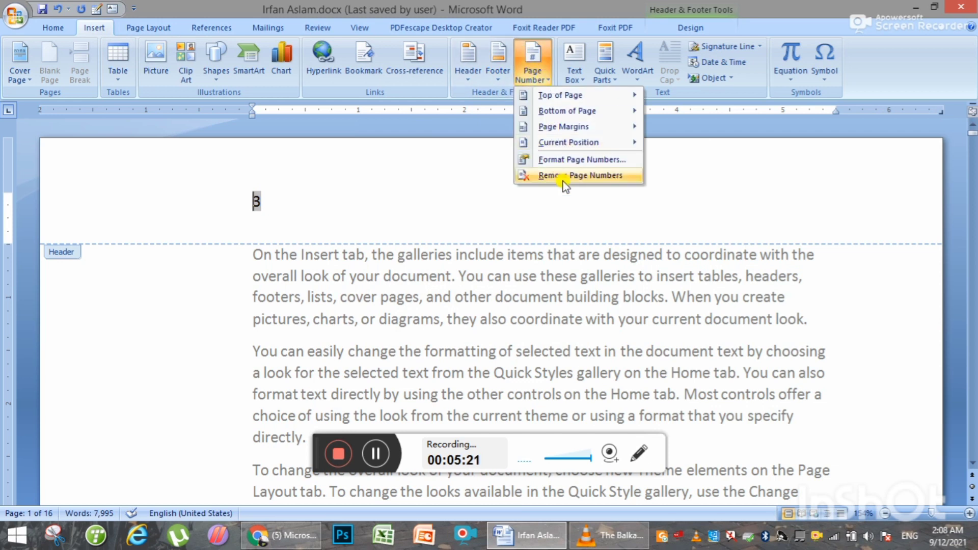
click(567, 161)
click(411, 307)
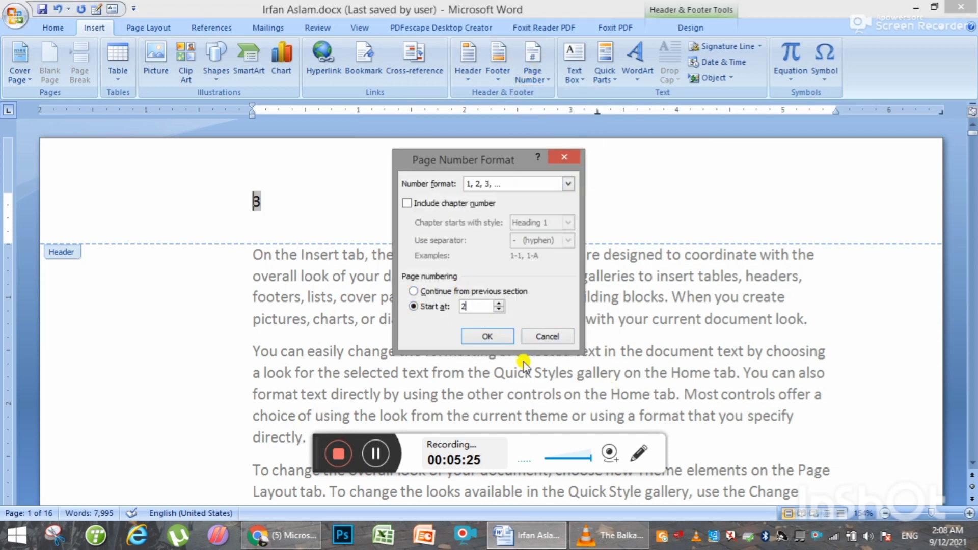
click(487, 336)
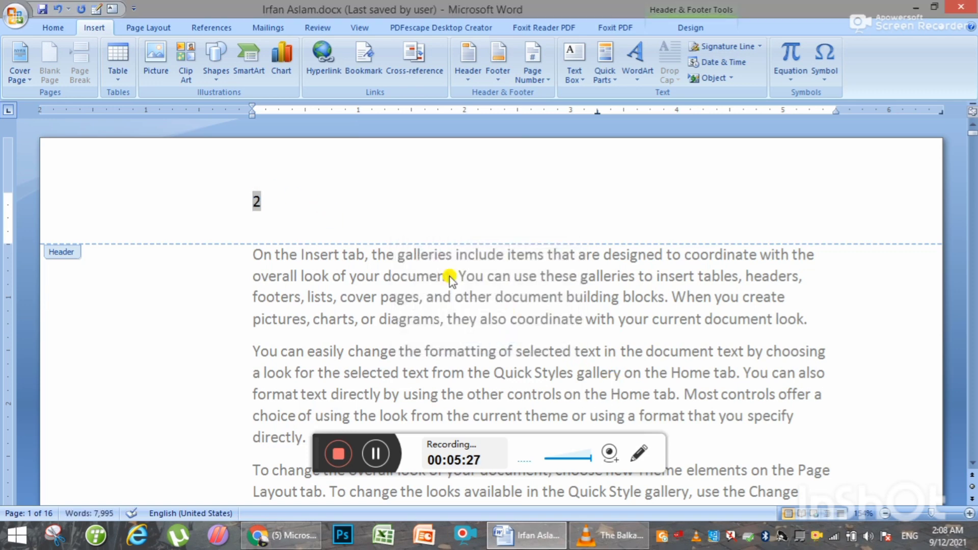
scroll(606, 280, down, 2)
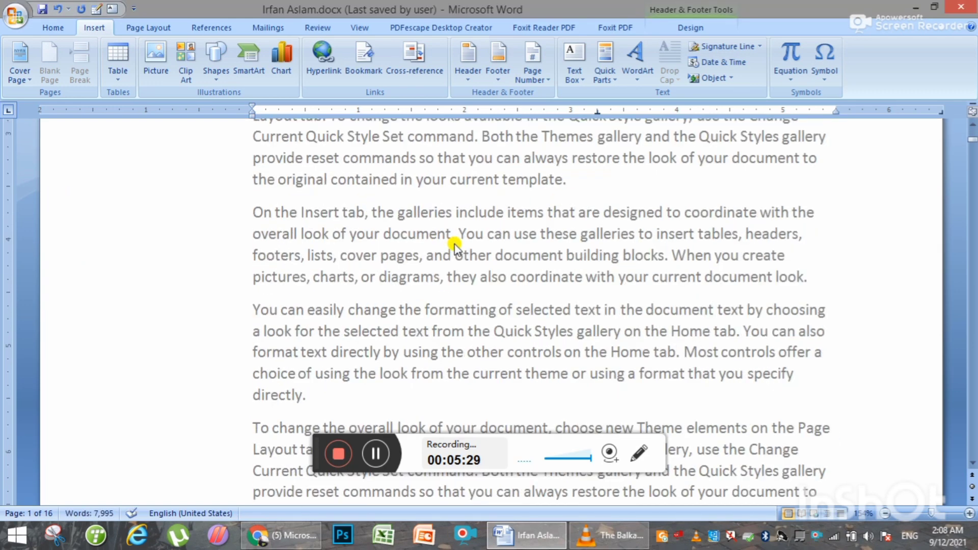
scroll(472, 244, up, 2)
- Select the header's page number 2 and look through the page number options
click(532, 71)
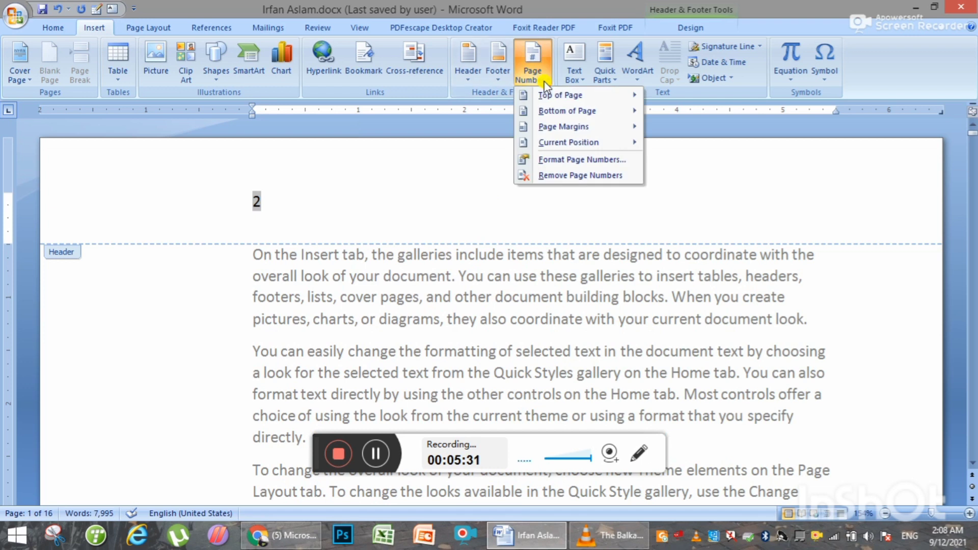
click(520, 175)
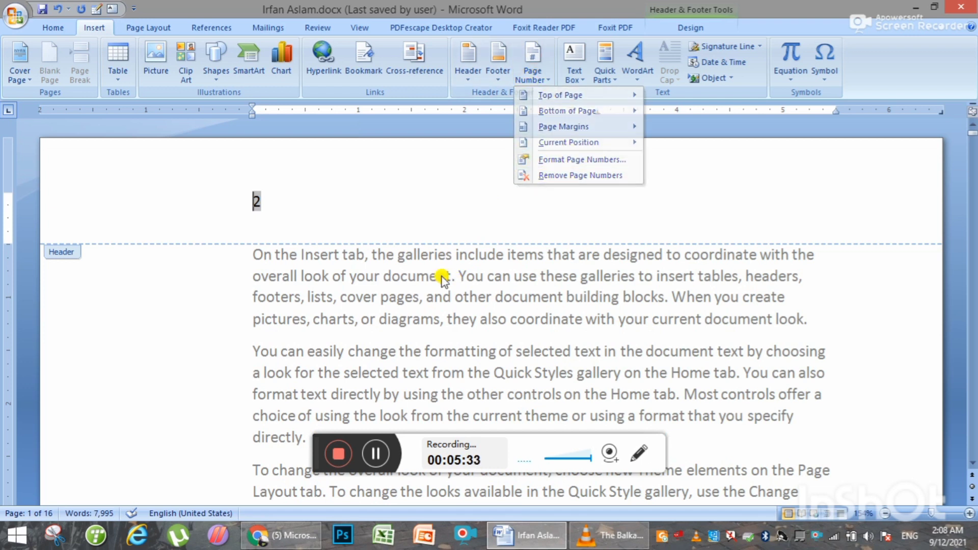
drag(271, 206, 211, 190)
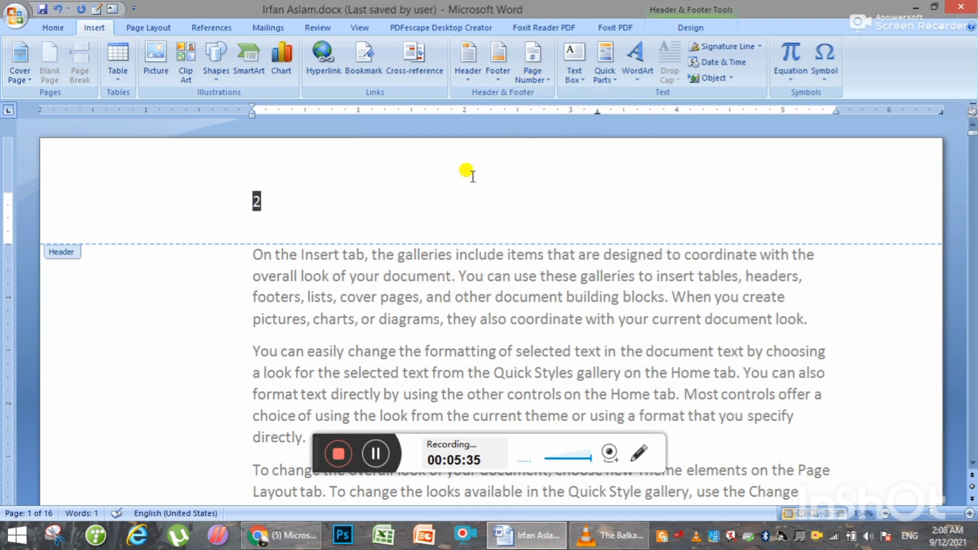
click(542, 80)
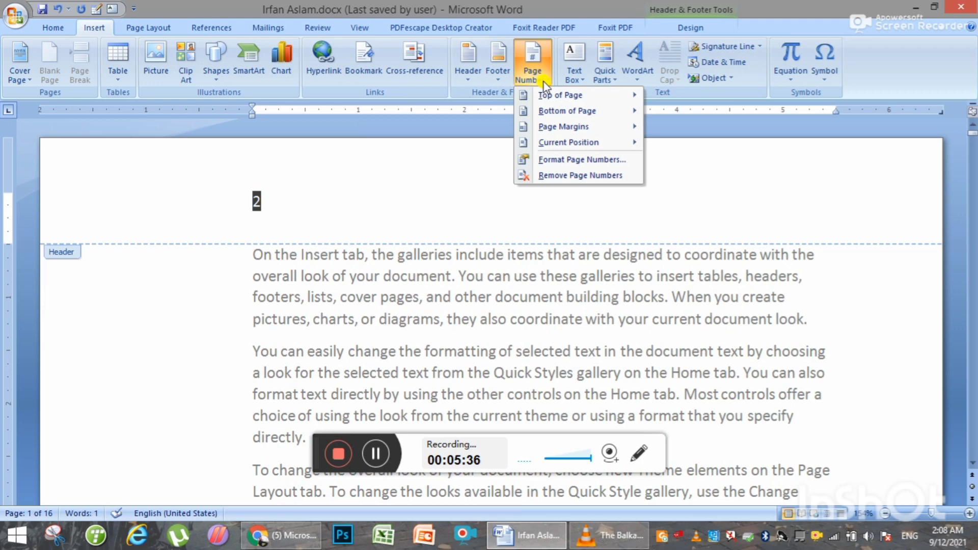
- Tick Different First Page in the Header & Footer design settings so page one shows no number
click(700, 29)
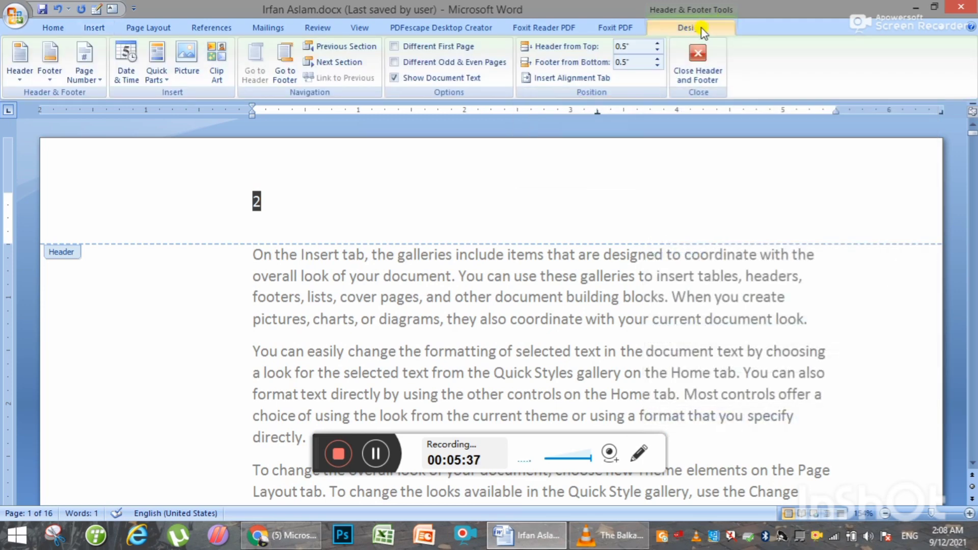
click(423, 49)
scroll(254, 214, down, 5)
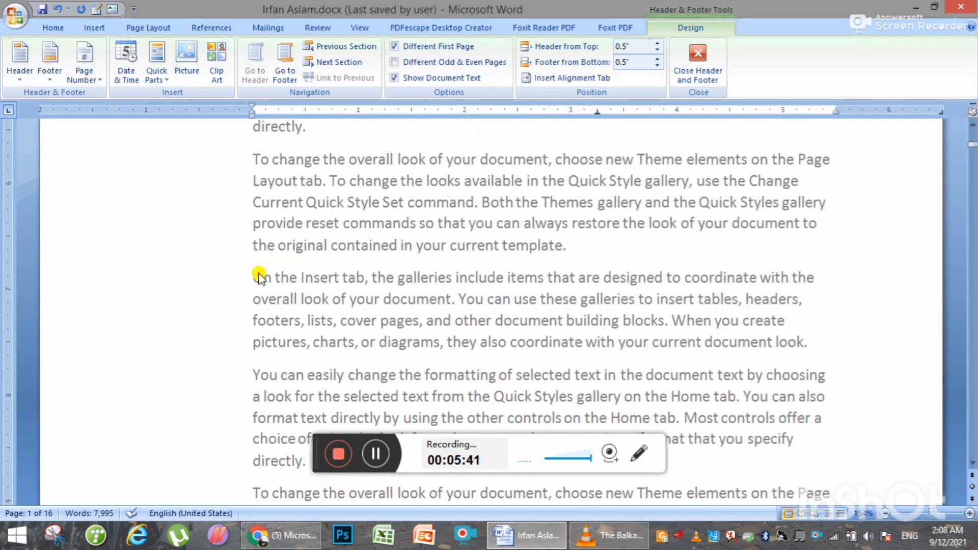
scroll(265, 285, down, 5)
scroll(294, 305, down, 1)
scroll(305, 305, down, 3)
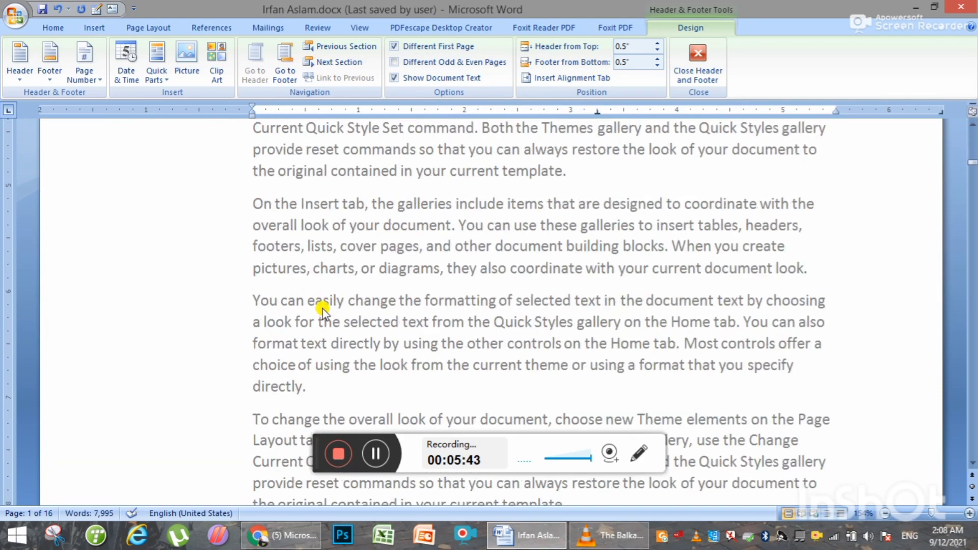
scroll(320, 308, down, 5)
scroll(295, 257, down, 5)
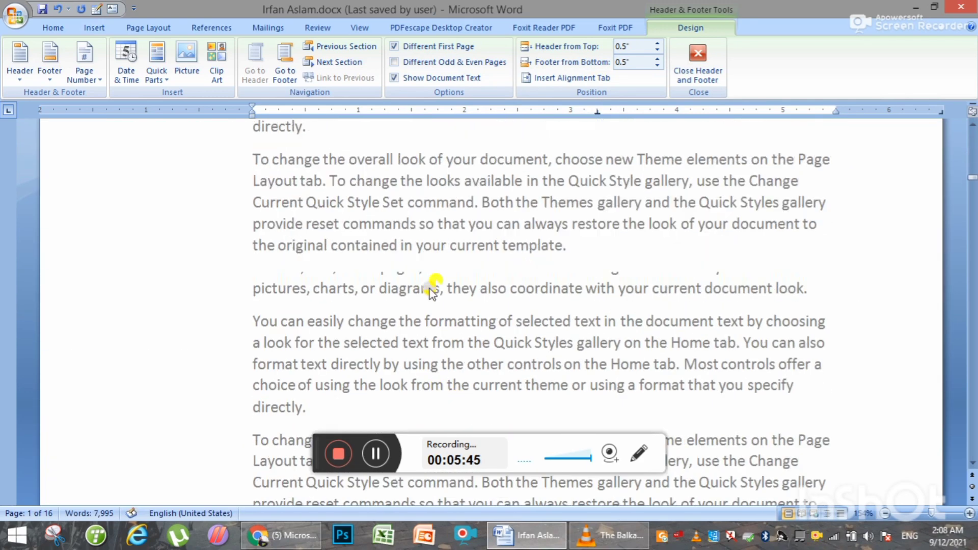
scroll(436, 282, up, 3)
scroll(540, 285, up, 2)
scroll(616, 282, up, 3)
scroll(565, 234, up, 3)
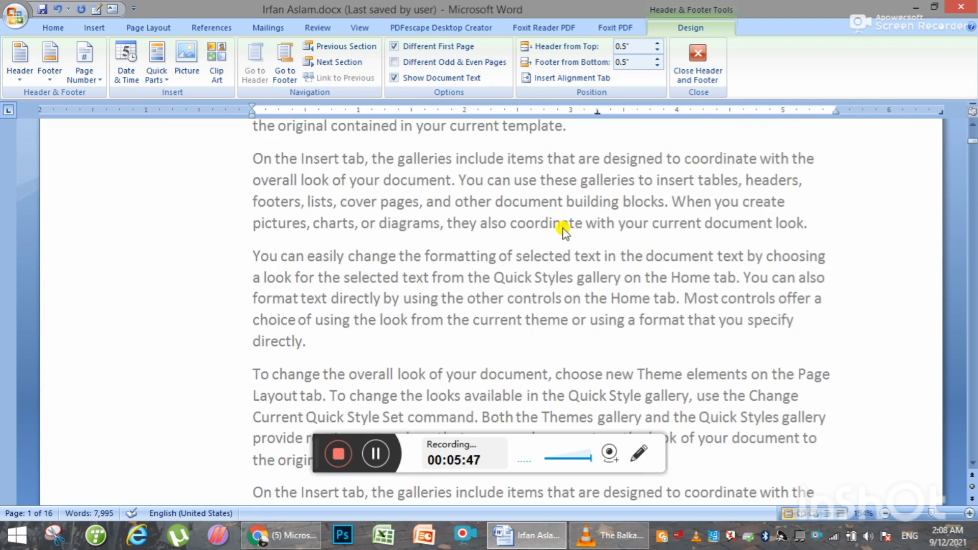
scroll(570, 255, up, 3)
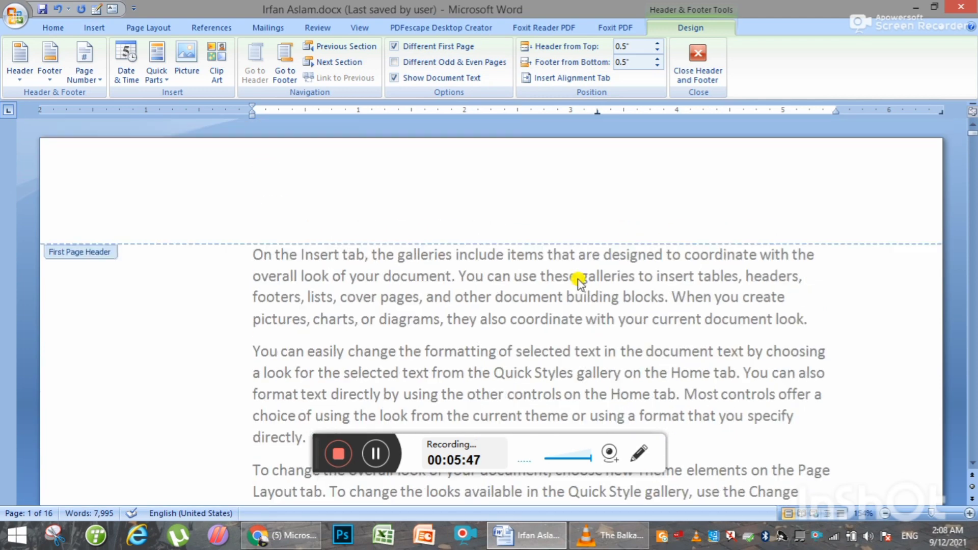
- Close header and footer editing and return to the body text
click(702, 67)
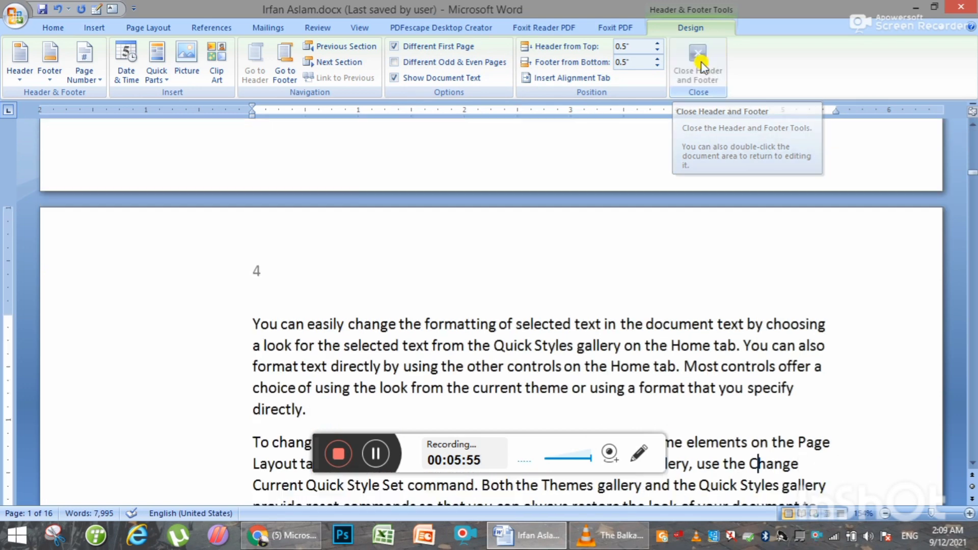
click(168, 32)
scroll(279, 188, down, 5)
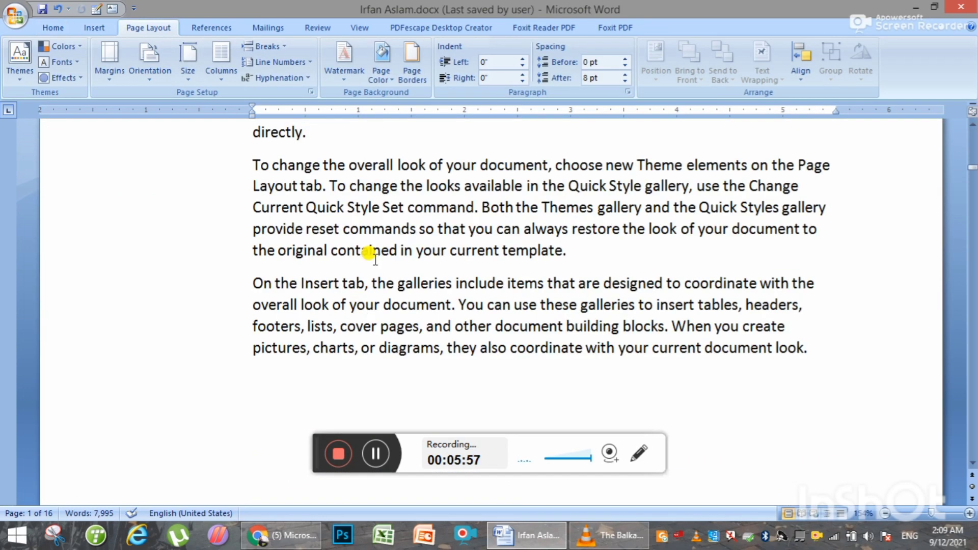
scroll(242, 247, down, 5)
scroll(383, 218, down, 5)
scroll(387, 221, down, 5)
scroll(391, 224, down, 2)
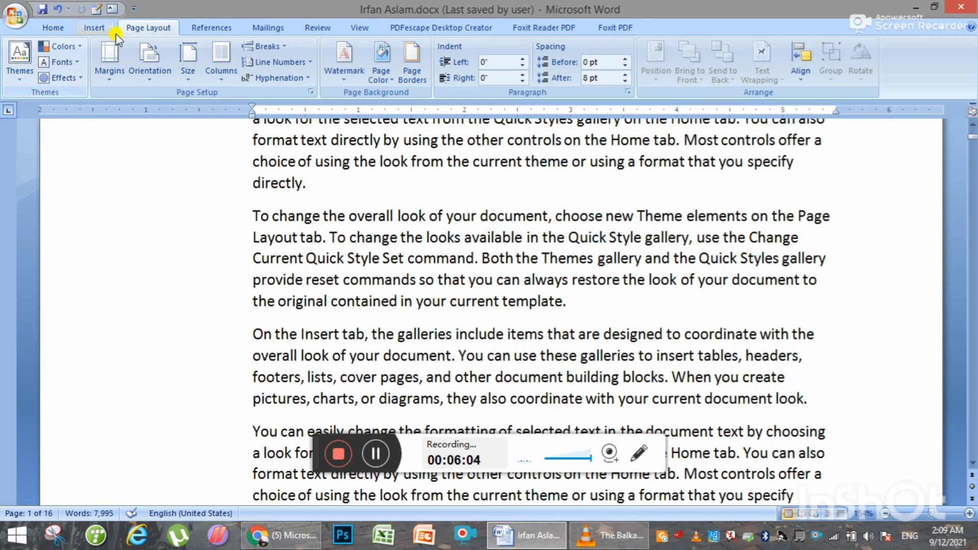
scroll(555, 283, down, 5)
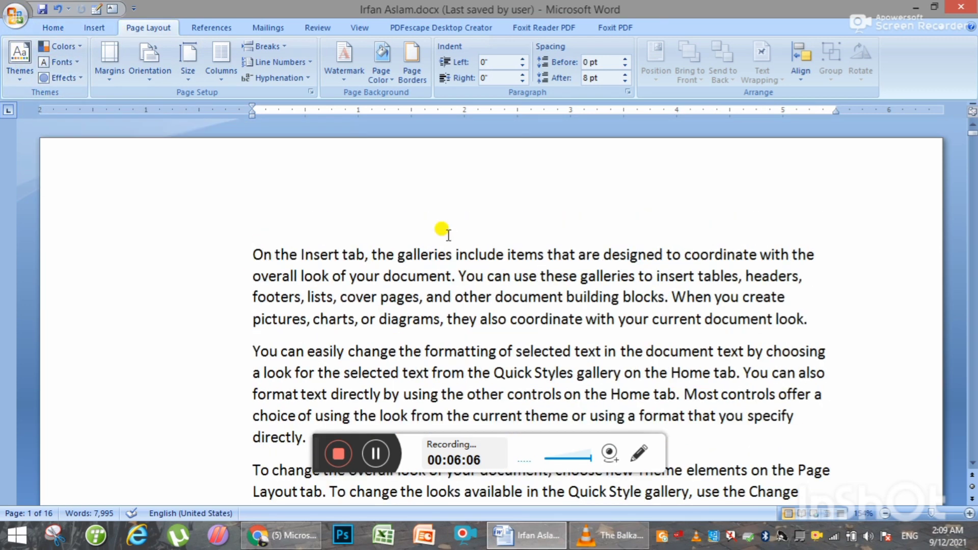
- Select all the document text and expand the Home quick styles gallery
click(422, 220)
key(ctrl+a)
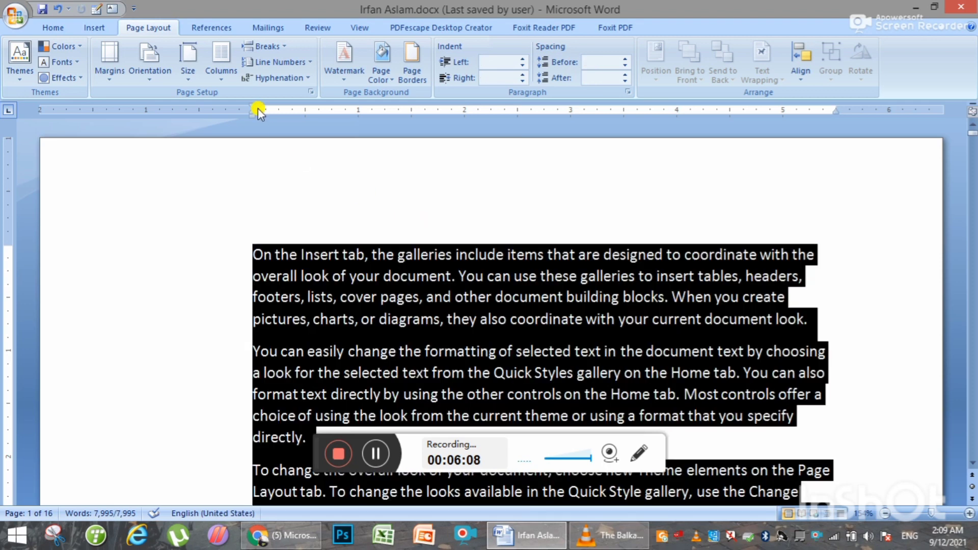
click(55, 28)
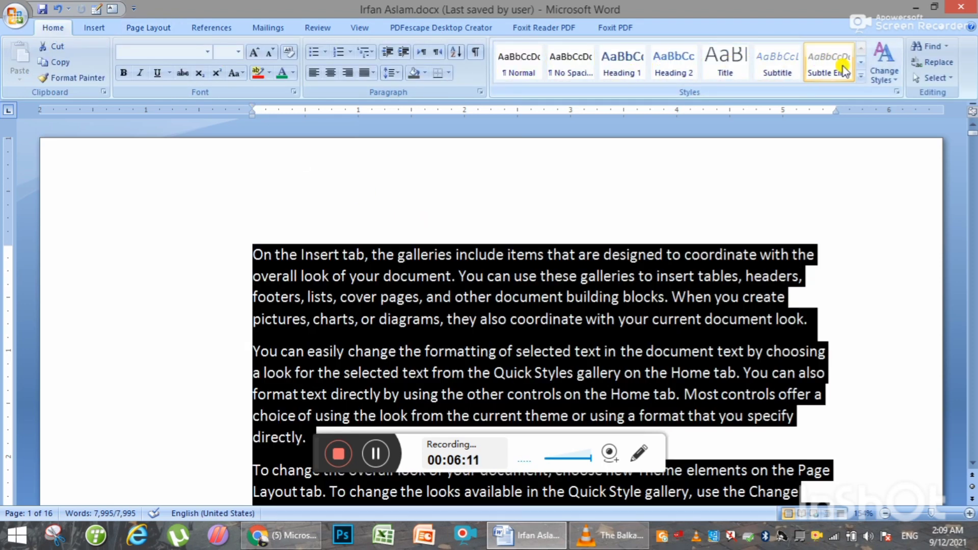
click(860, 62)
- Apply Subtle Reference to all text, then the Opulent theme from Page Layout
click(779, 64)
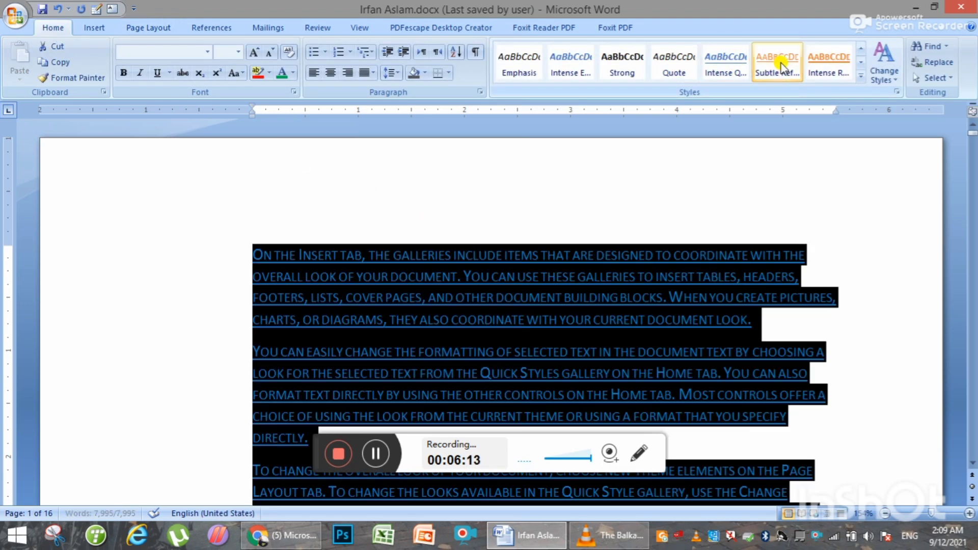
click(533, 255)
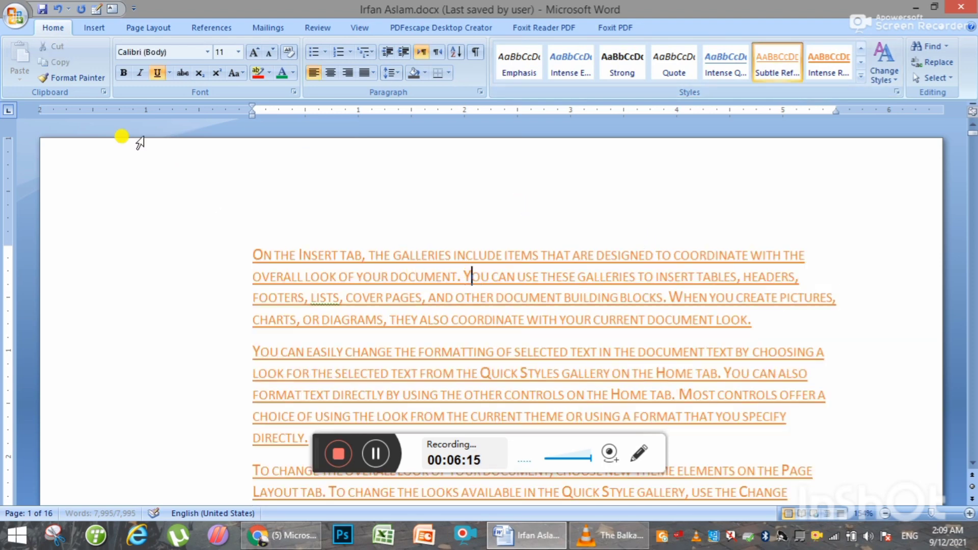
click(149, 28)
click(80, 79)
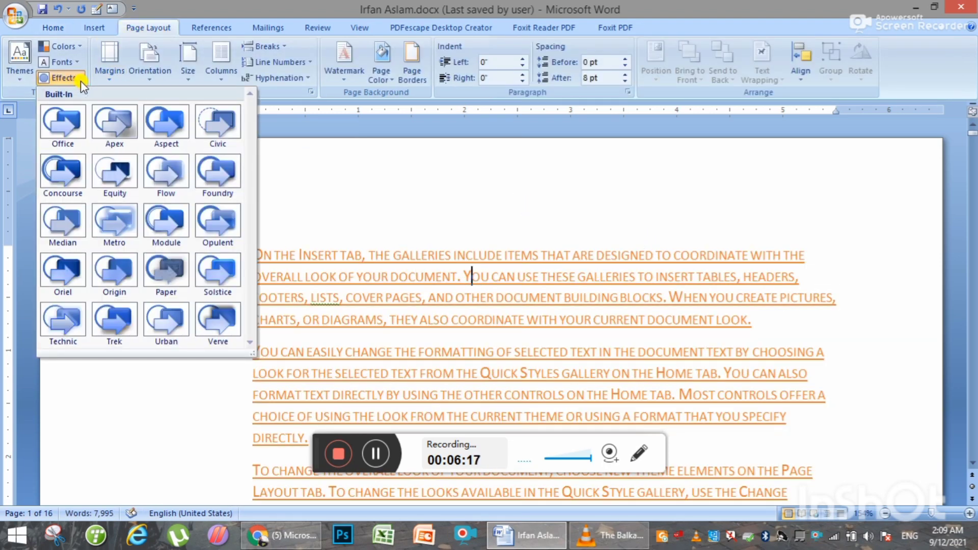
click(24, 74)
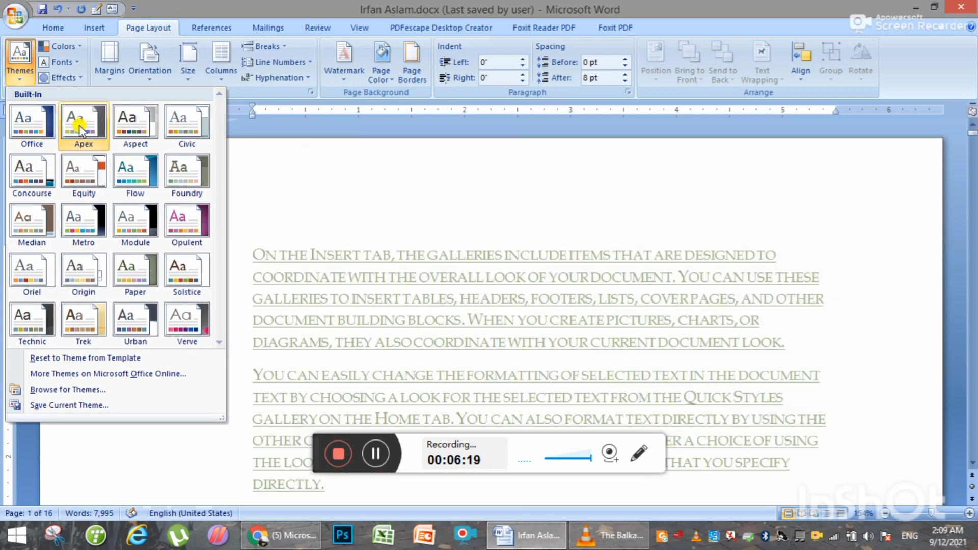
click(185, 220)
- Switch to the red colour scheme, a different theme font set and Verve effects
click(60, 46)
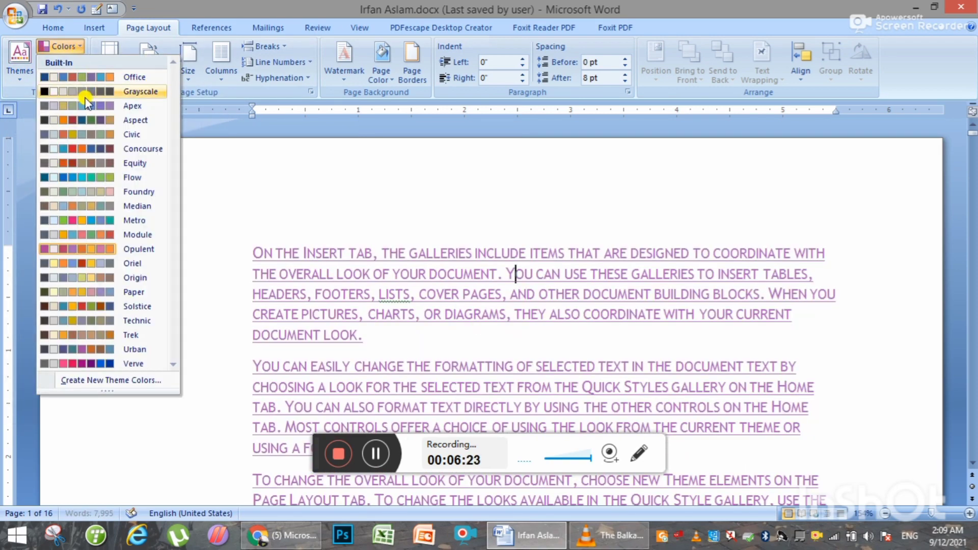
click(72, 148)
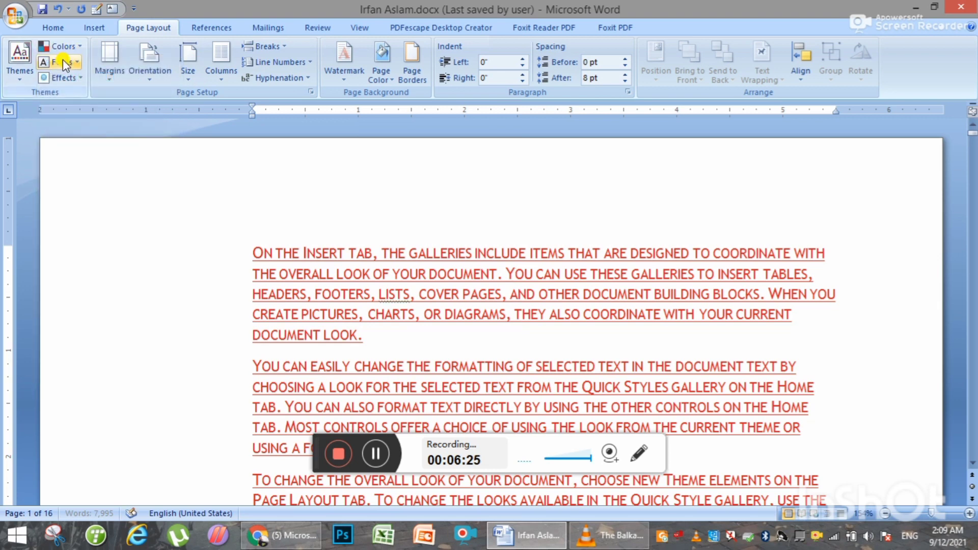
click(60, 62)
click(94, 243)
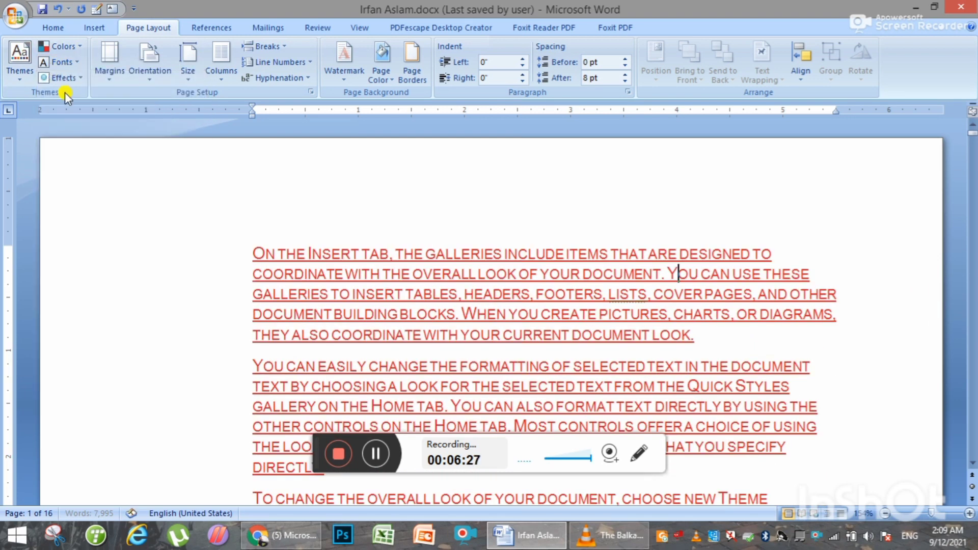
click(79, 76)
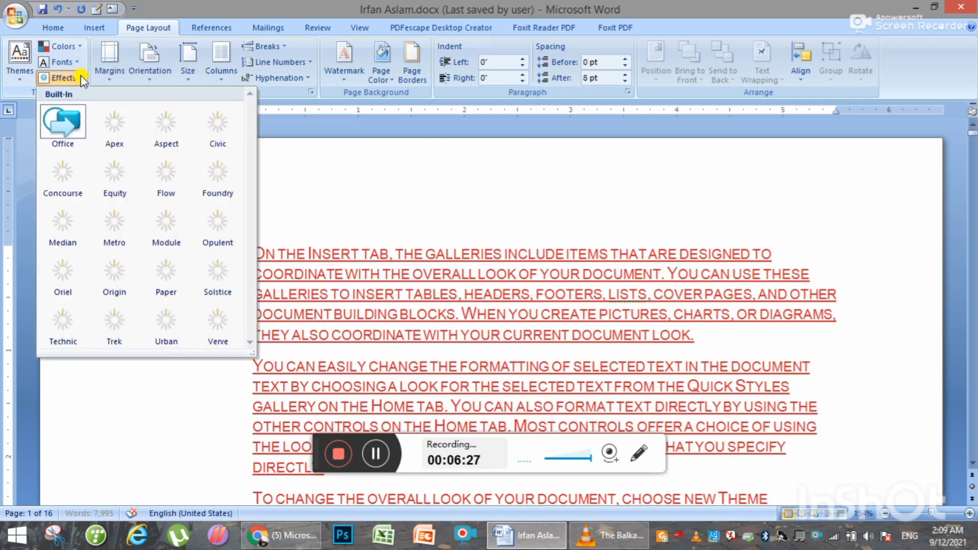
click(216, 323)
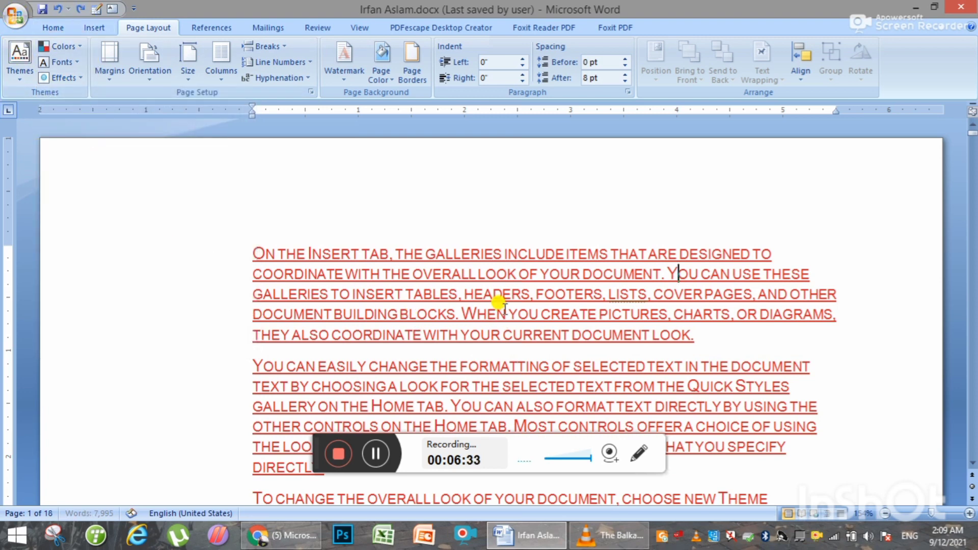
- Undo the theme formatting and select the first line of the paragraph
key(ctrl+z)
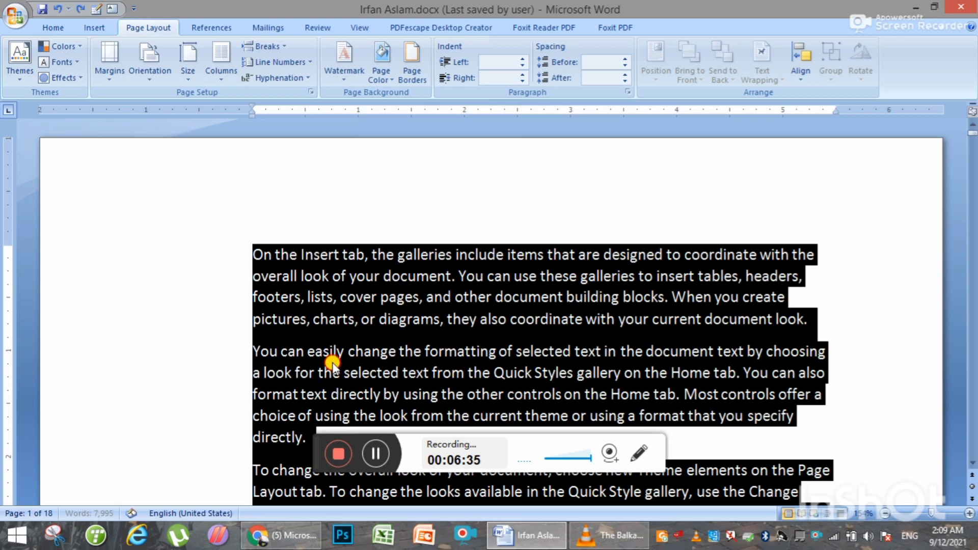
click(333, 358)
mouse_move(247, 251)
mouse_down()
mouse_move(575, 275)
mouse_move(811, 260)
mouse_move(806, 251)
mouse_up()
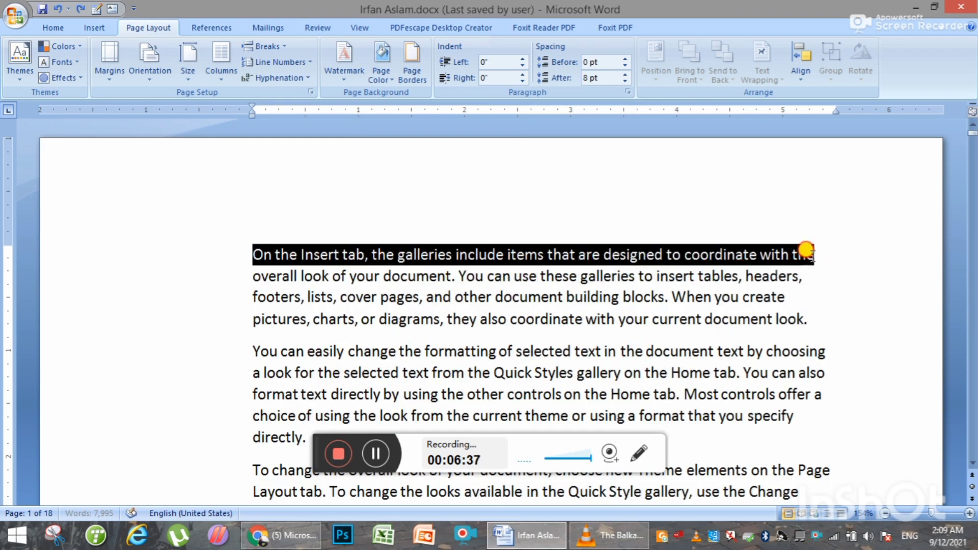
- Give the first line dark grey shading and white font colour
click(57, 26)
click(424, 72)
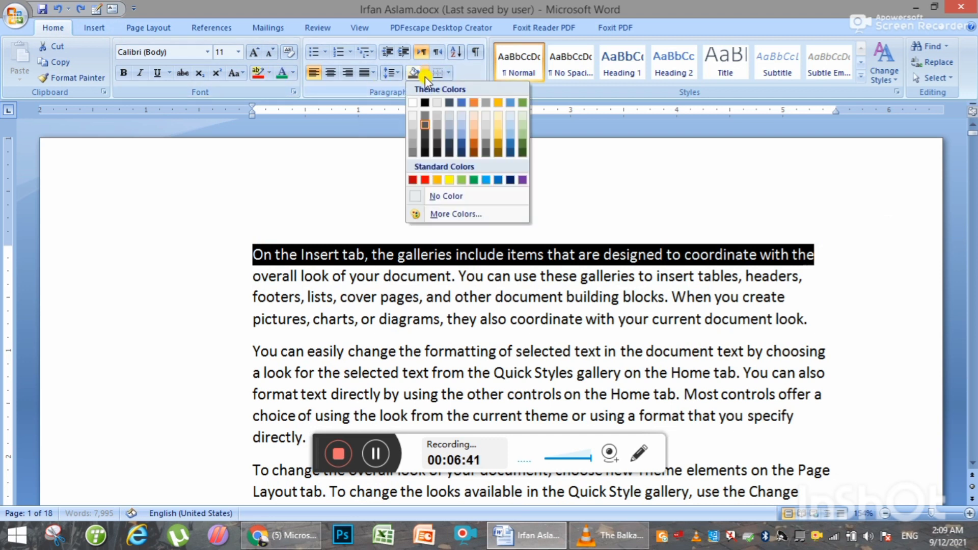
click(425, 139)
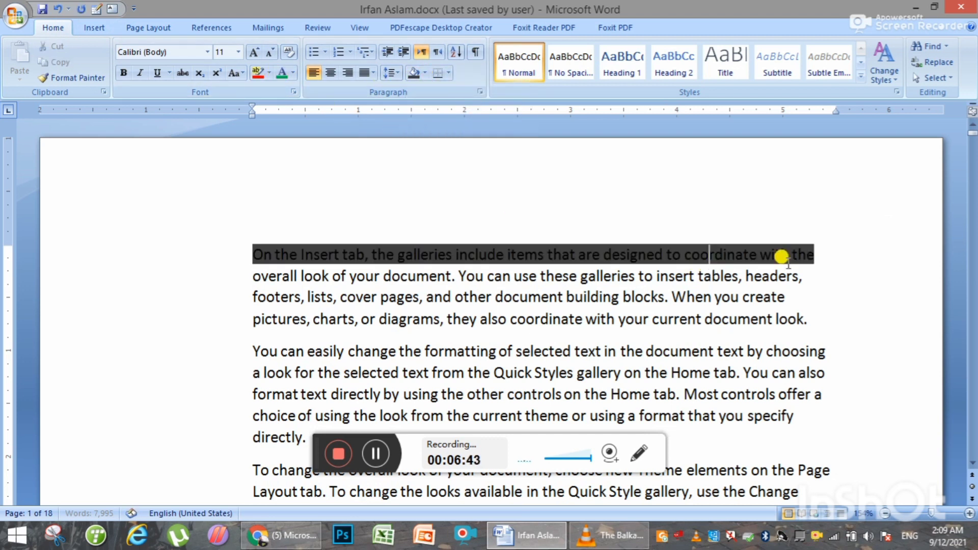
click(293, 73)
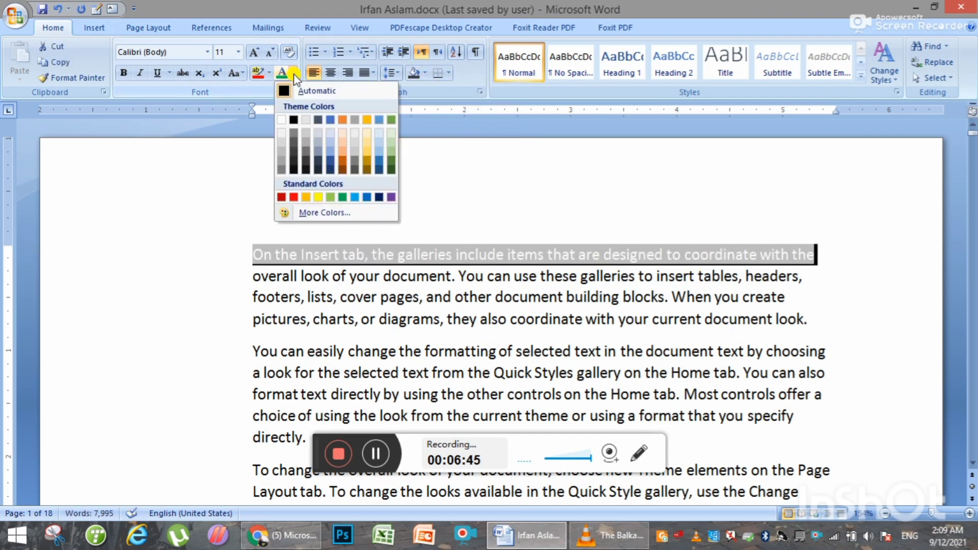
click(283, 122)
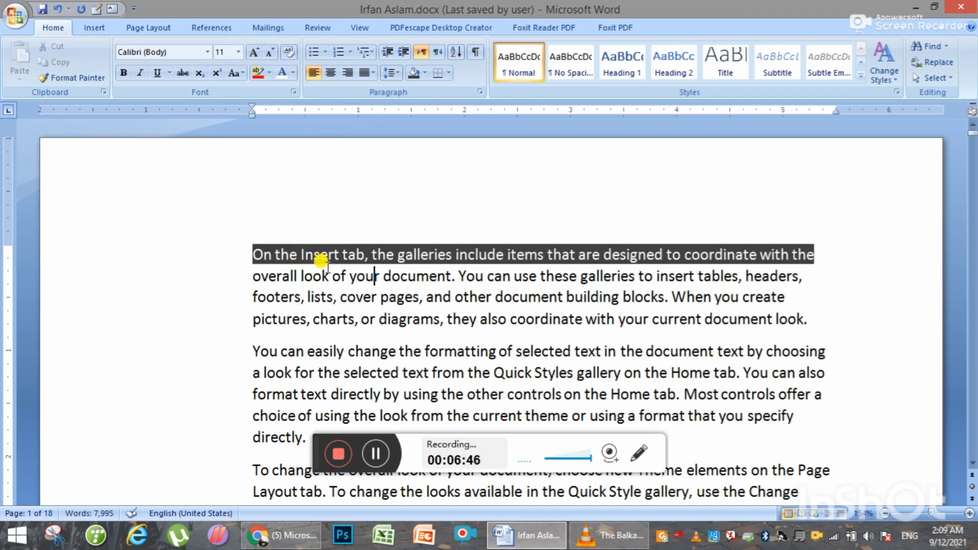
click(260, 254)
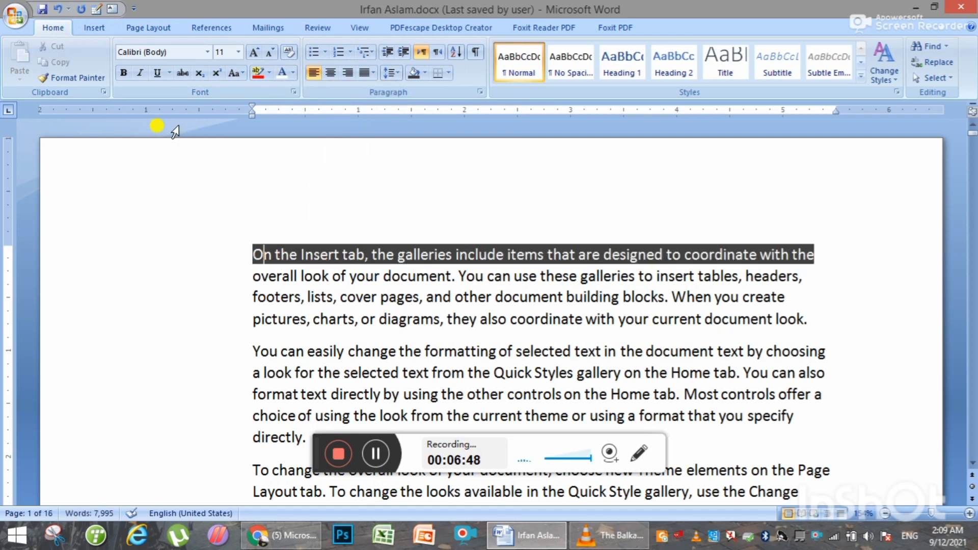
- Return to Page Layout, deselect the first line and scroll down to page 3's header
click(149, 27)
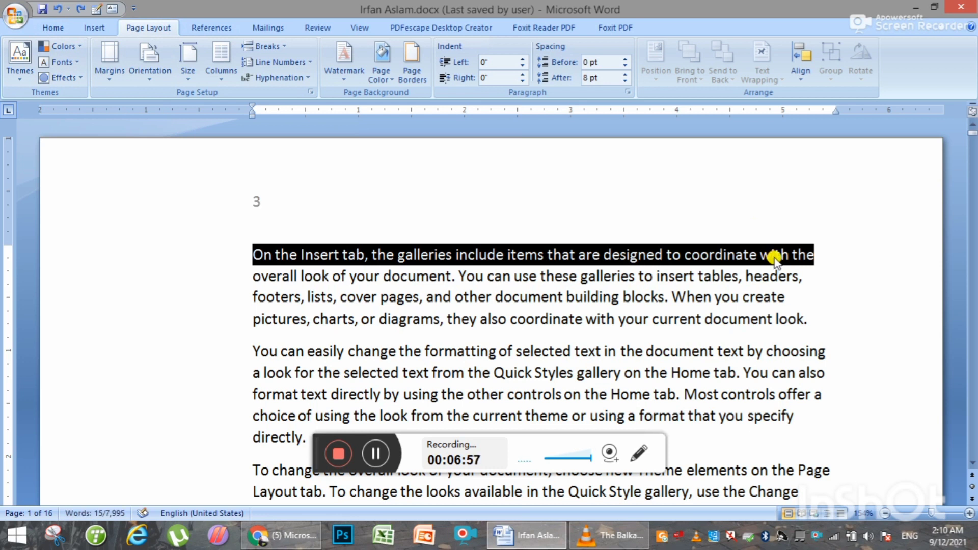
click(607, 297)
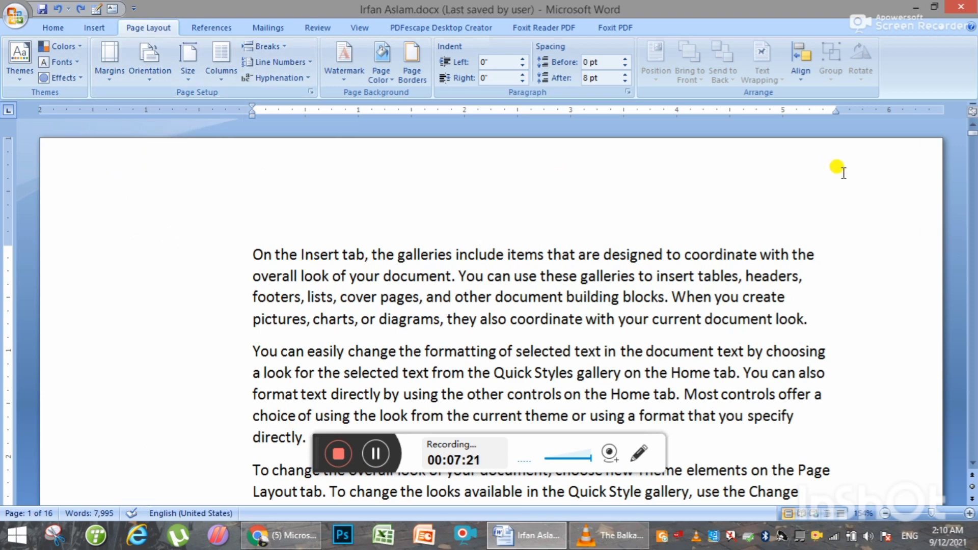
scroll(851, 422, down, 5)
scroll(865, 392, down, 5)
scroll(819, 223, down, 3)
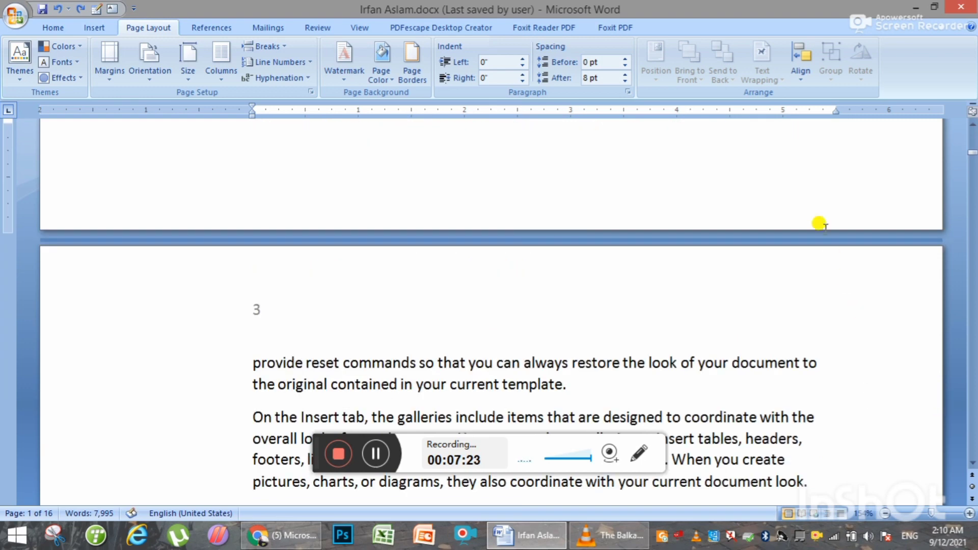
scroll(866, 290, up, 2)
scroll(646, 270, down, 5)
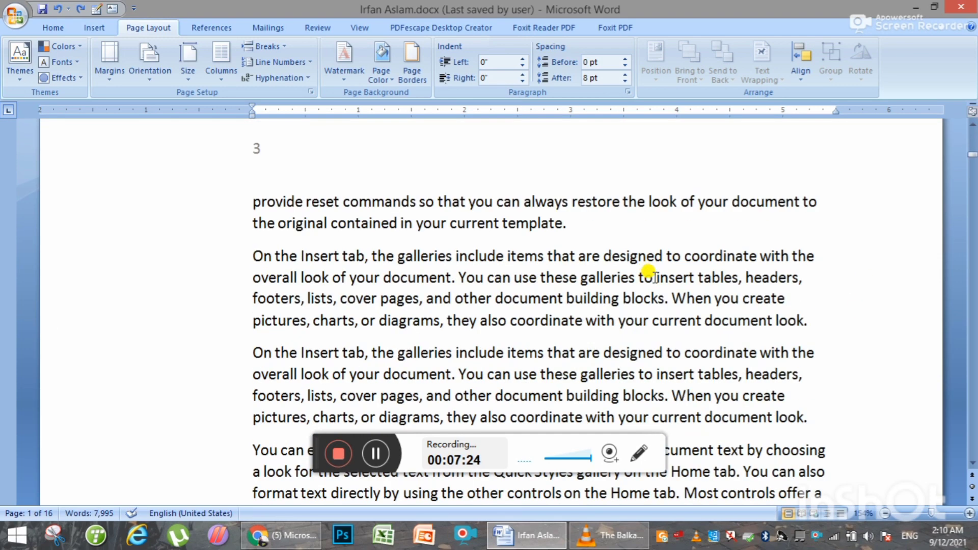
scroll(677, 319, down, 3)
scroll(698, 247, up, 2)
scroll(830, 341, up, 2)
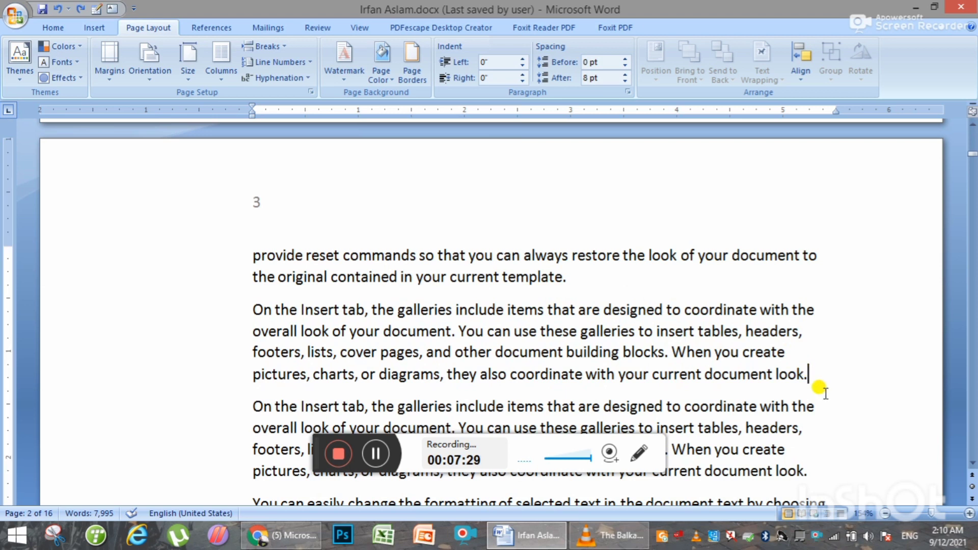
- Insert a page break, delete all text and generate =rand(11) sample paragraphs
key(ctrl+Return)
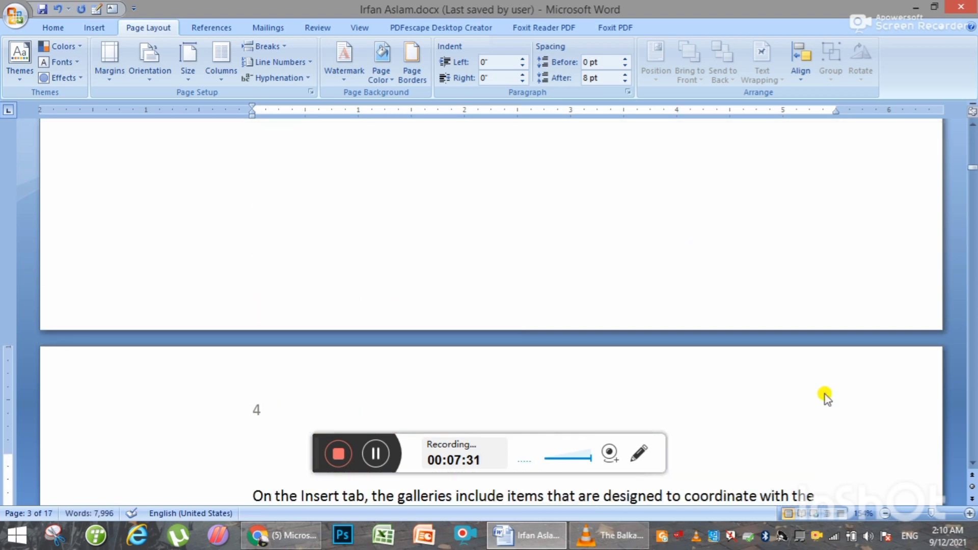
key(ctrl+a)
key(Delete)
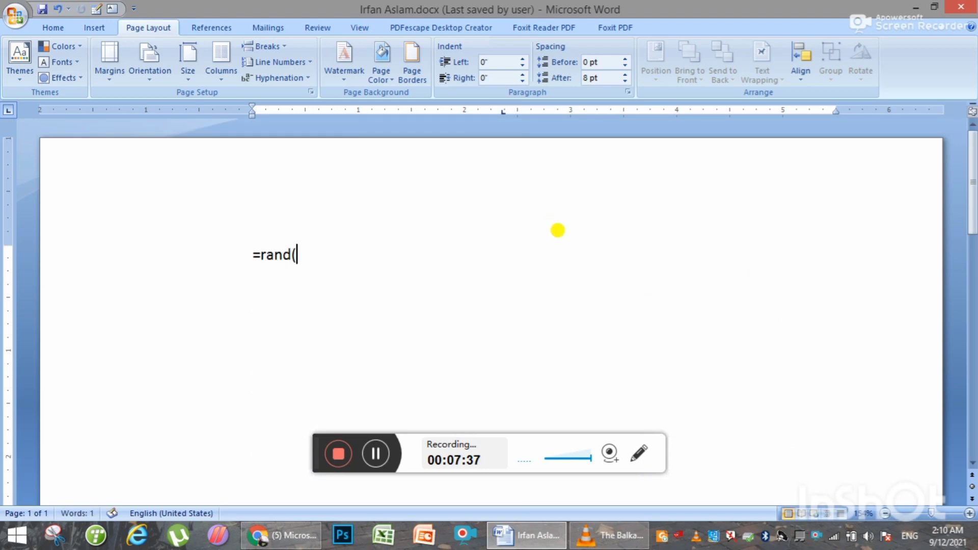
key(Return)
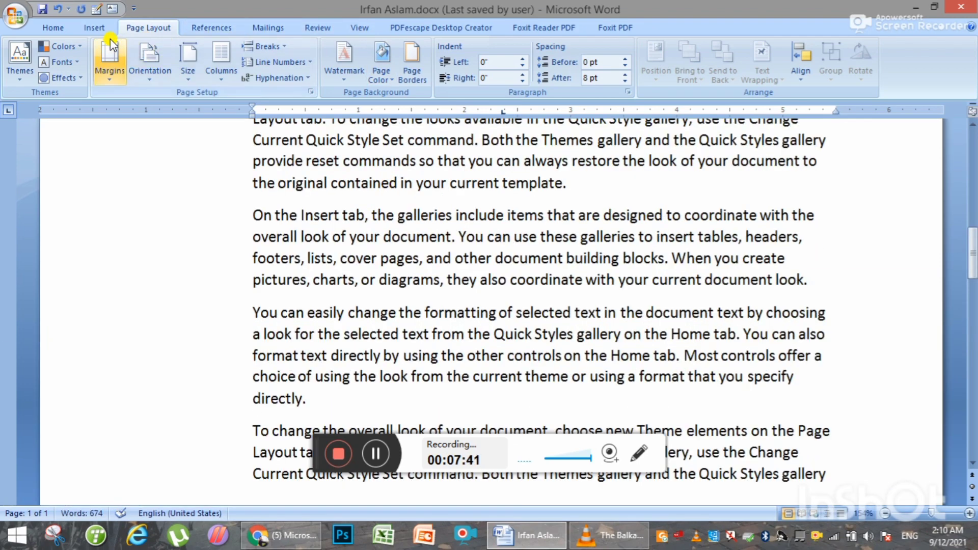
click(94, 27)
- Create a new document and fill it with =rand(11) sample paragraphs
key(ctrl+n)
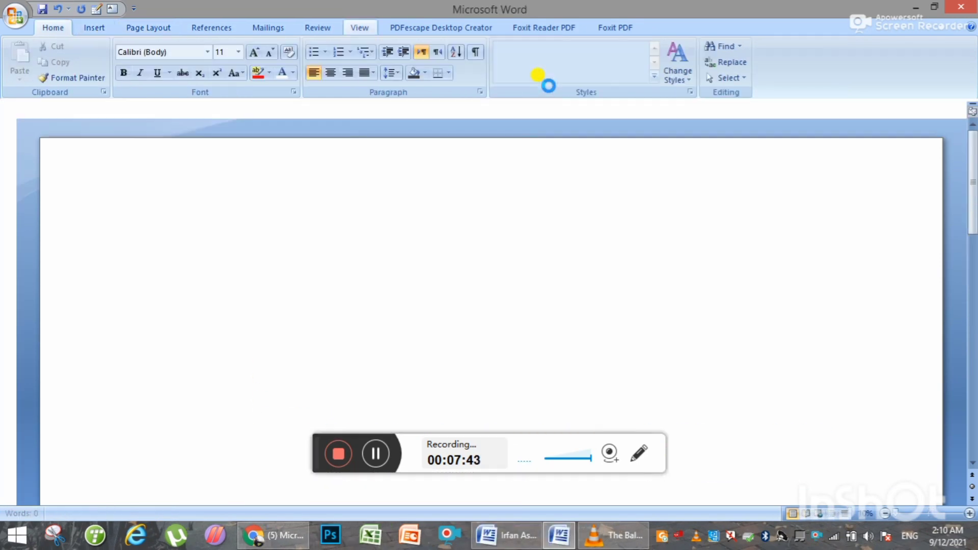
text(=rand(11)
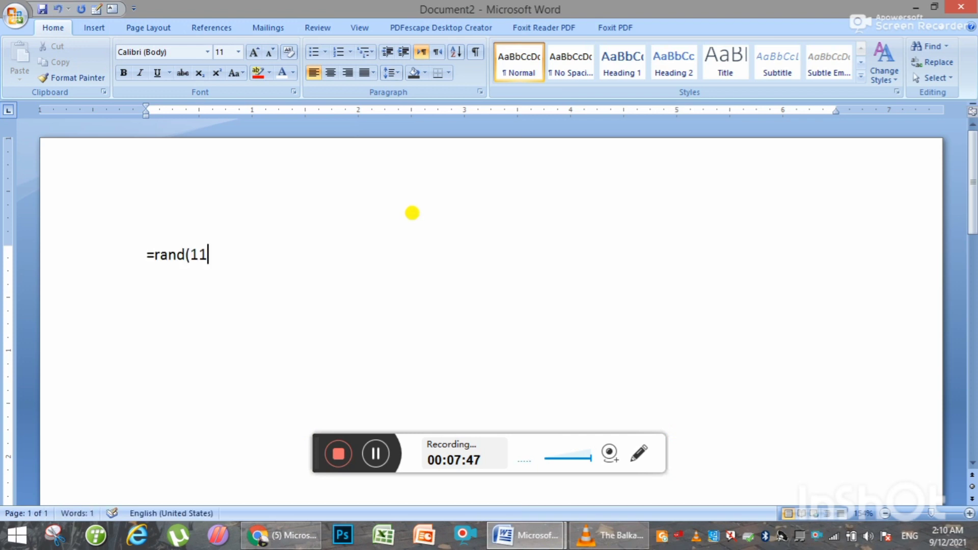
key(Return)
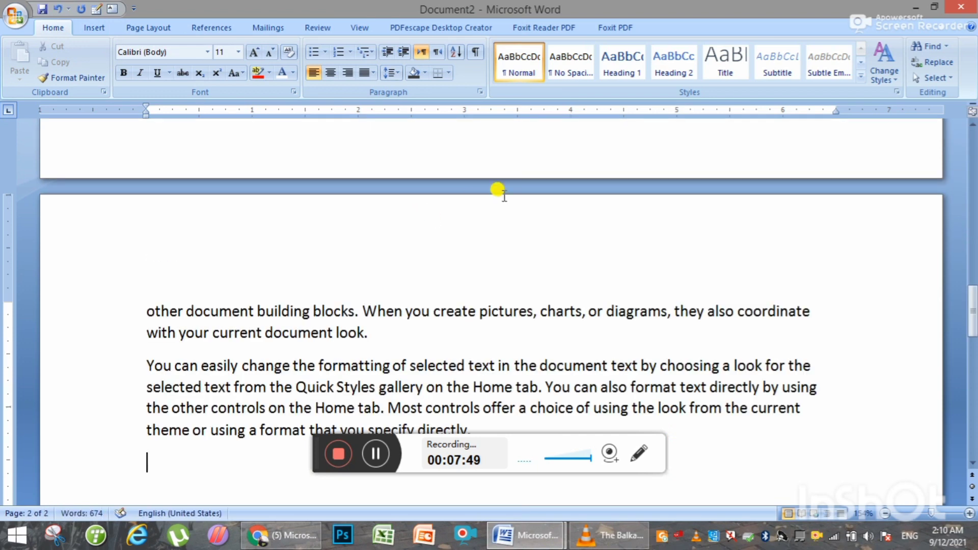
scroll(504, 196, up, 3)
scroll(497, 192, up, 10)
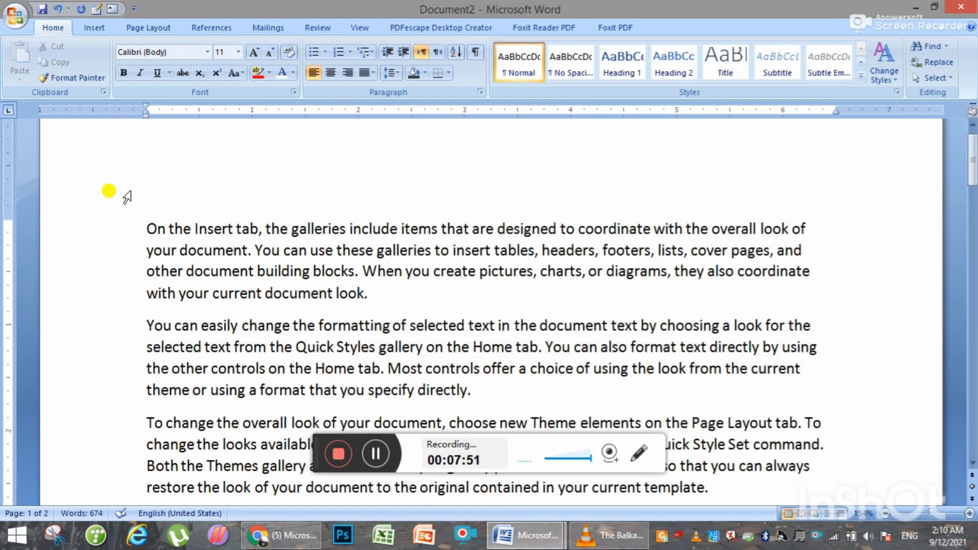
scroll(436, 192, down, 1)
scroll(465, 262, down, 4)
scroll(465, 262, down, 3)
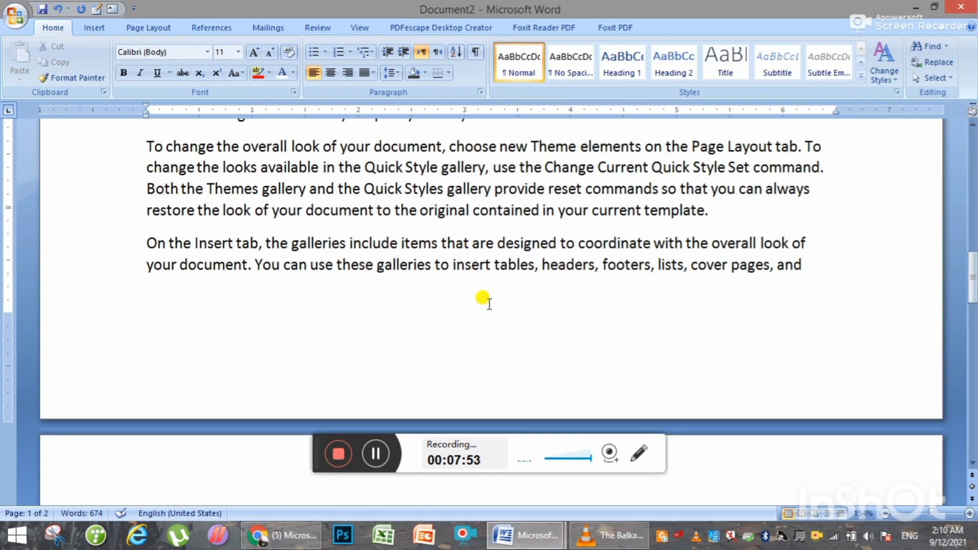
scroll(482, 299, down, 4)
scroll(475, 266, down, 1)
scroll(415, 259, down, 3)
scroll(412, 257, up, 2)
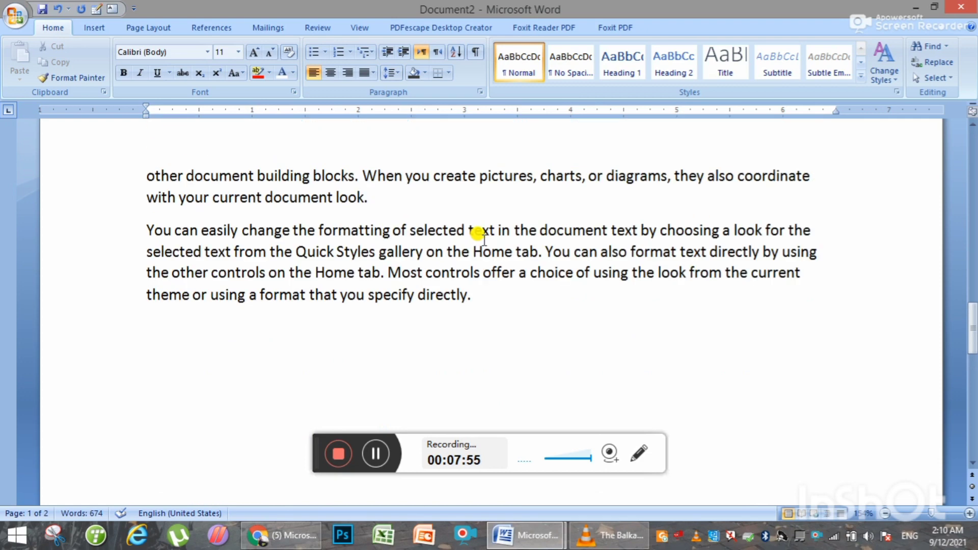
- Select and delete the "You can easily" paragraph
mouse_move(476, 295)
mouse_down()
mouse_move(284, 235)
mouse_move(124, 169)
mouse_up()
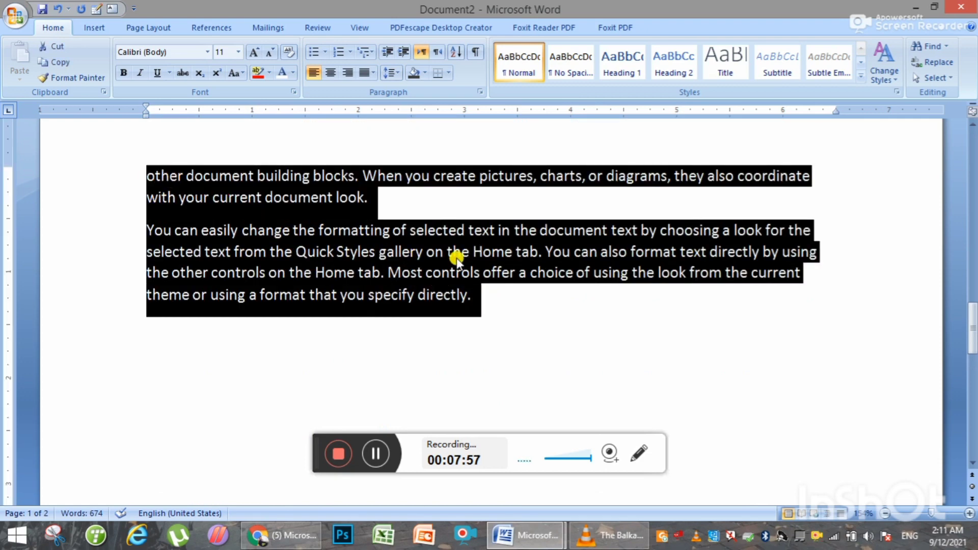
click(496, 294)
drag(497, 294, 143, 228)
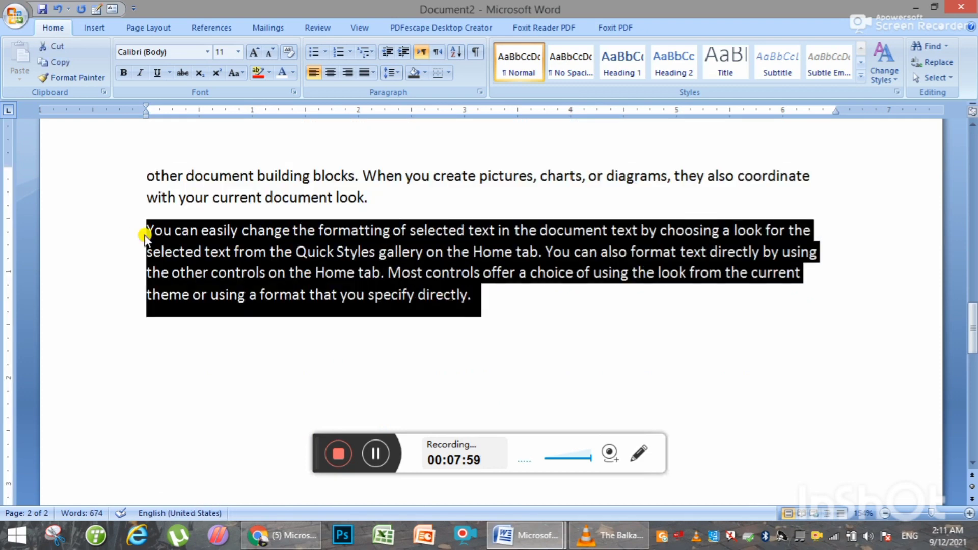
key(Delete)
- Put a page break before the "On the Insert tab" paragraph
scroll(411, 264, up, 1)
drag(383, 270, 125, 200)
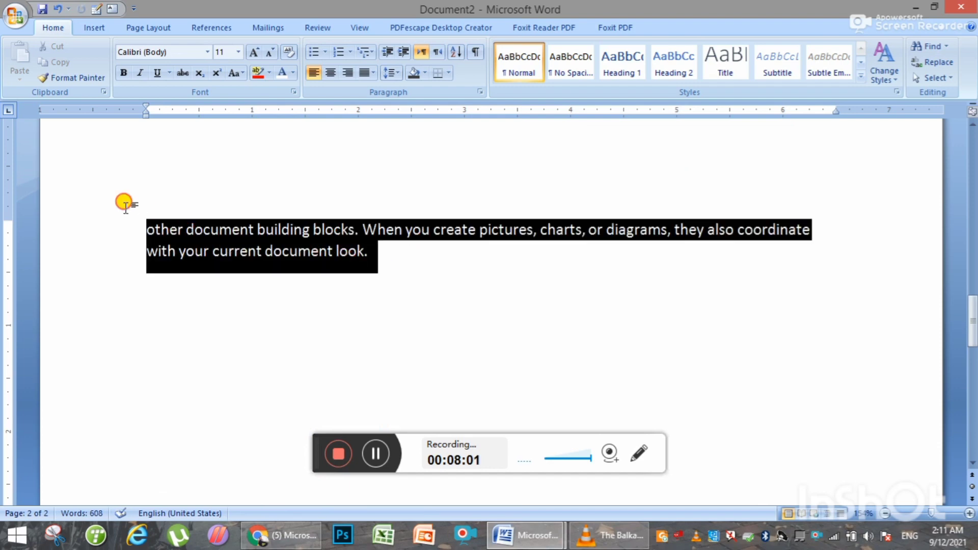
scroll(364, 311, up, 5)
scroll(430, 370, down, 5)
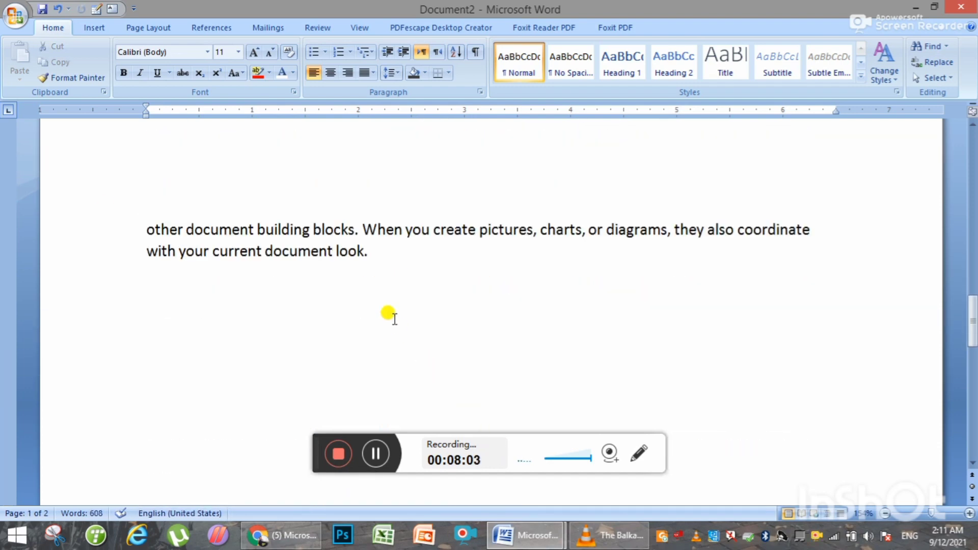
scroll(437, 338, up, 3)
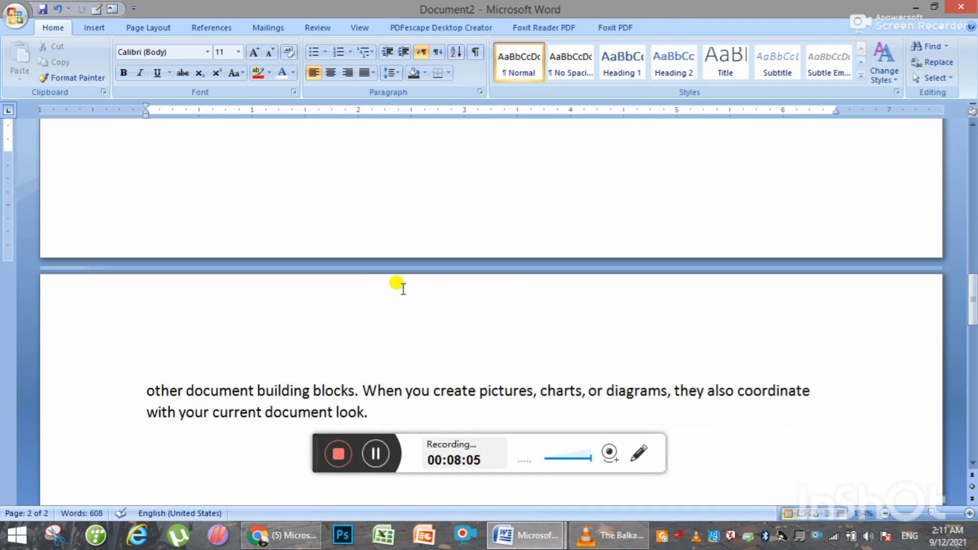
scroll(398, 402, down, 2)
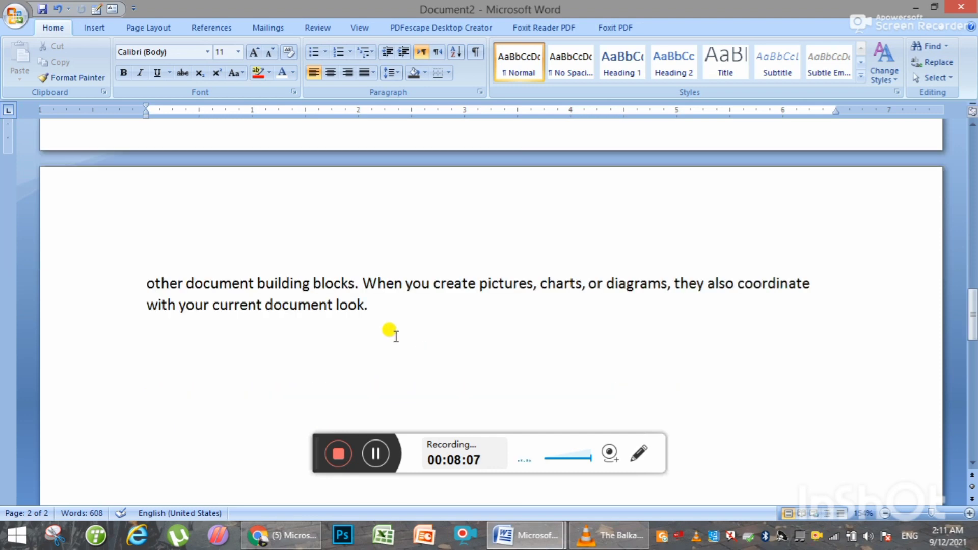
scroll(408, 224, up, 1)
scroll(425, 322, up, 3)
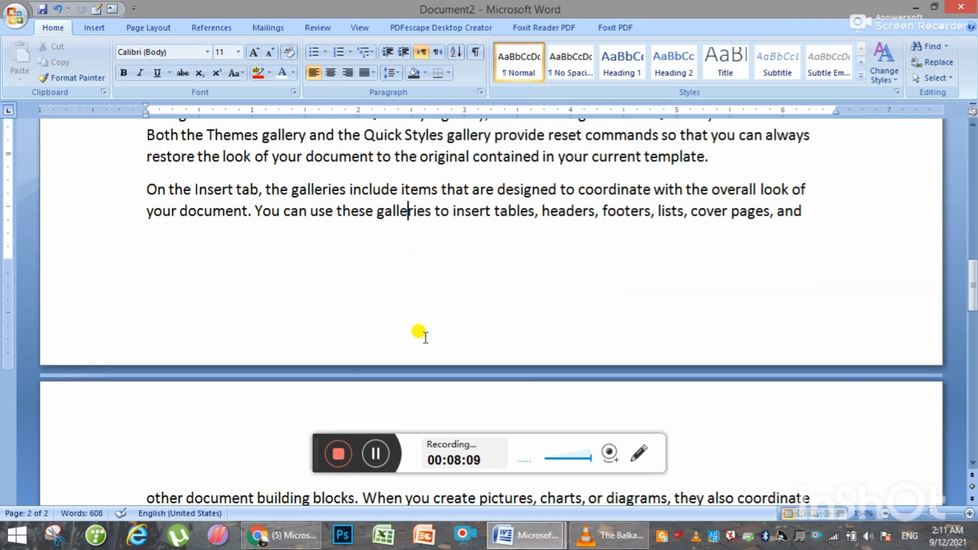
scroll(384, 336, down, 3)
scroll(387, 308, up, 12)
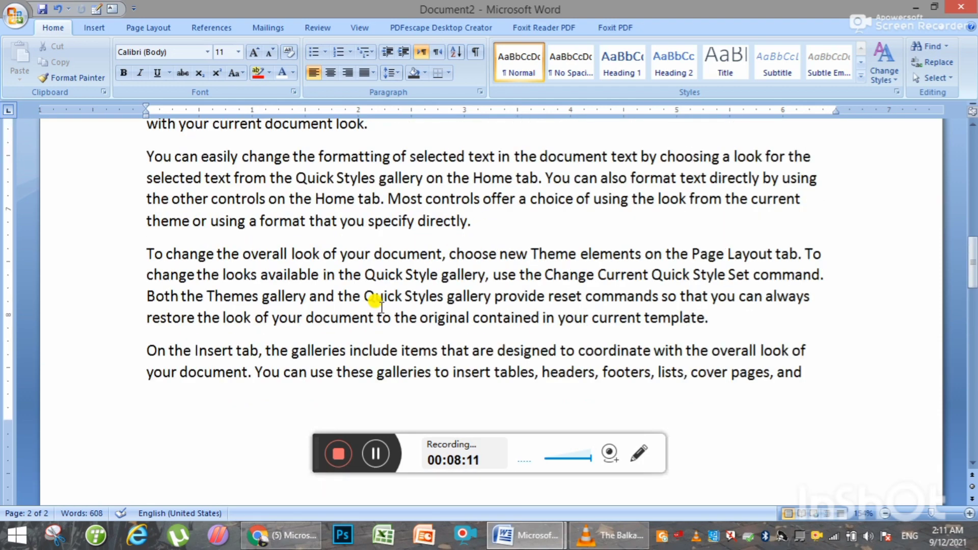
key(ctrl+Return)
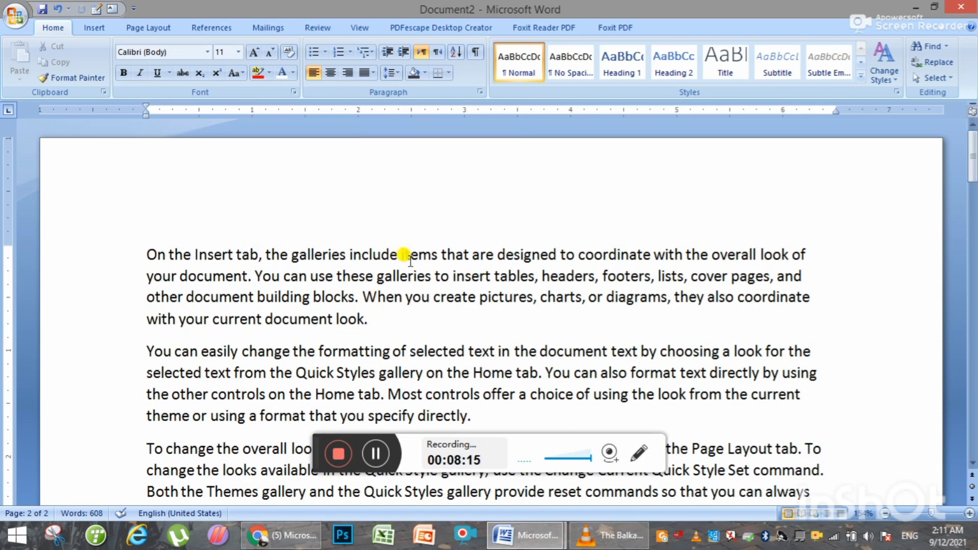
- Apply the Narrow margin preset from Page Layout > Margins
click(153, 27)
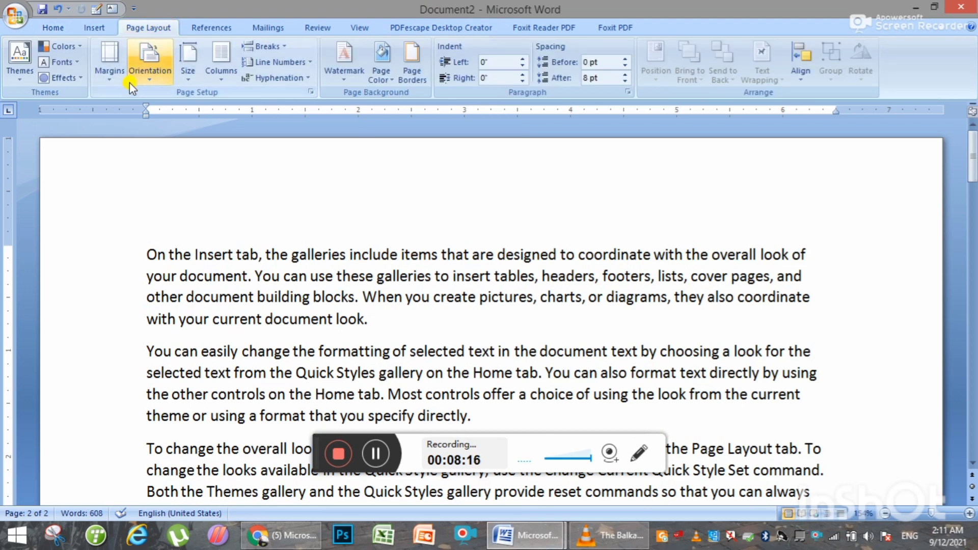
click(114, 78)
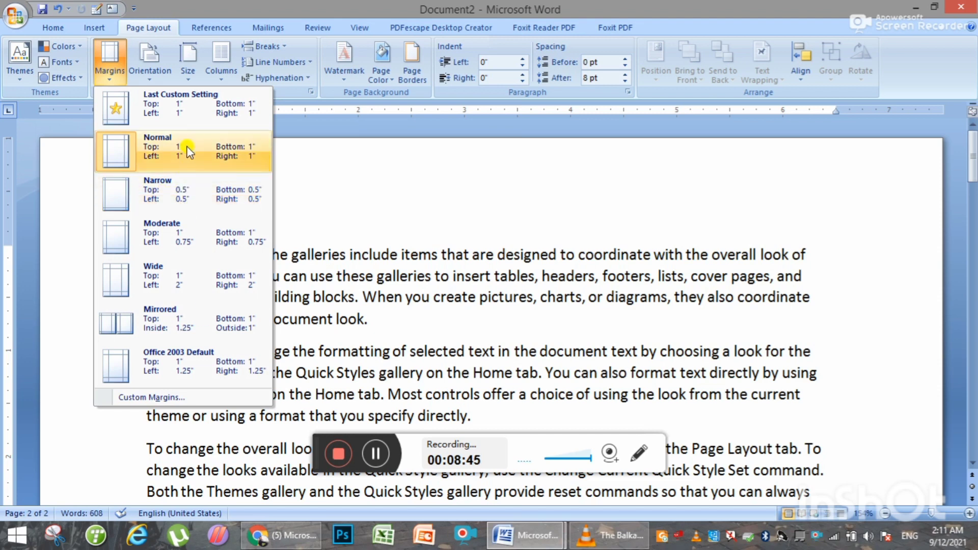
click(191, 205)
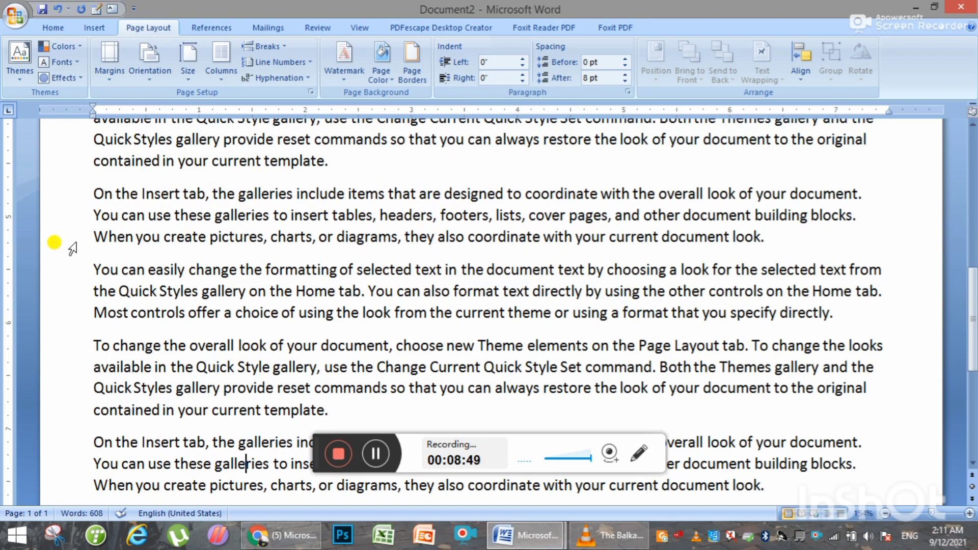
scroll(608, 350, up, 5)
scroll(560, 300, up, 4)
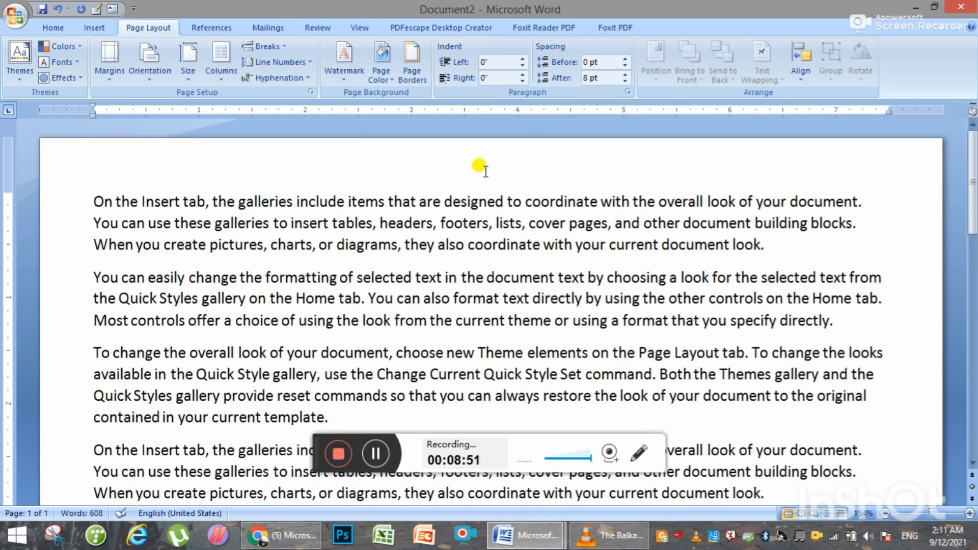
scroll(465, 277, down, 1)
scroll(479, 286, down, 10)
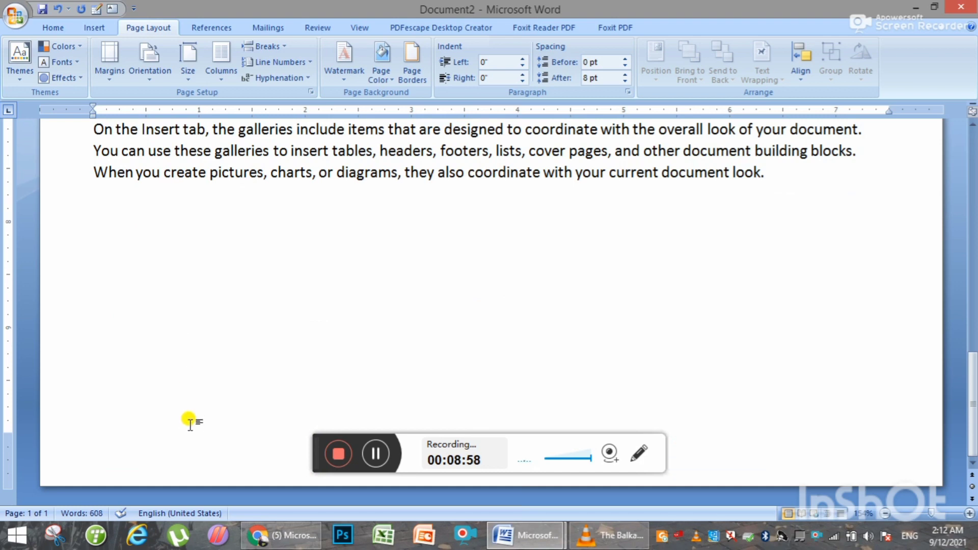
scroll(645, 351, up, 3)
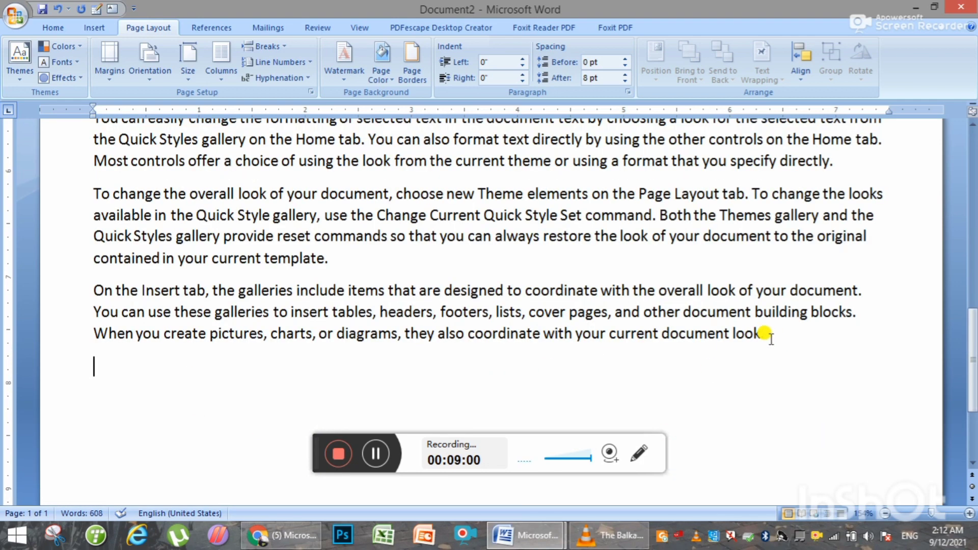
scroll(713, 340, down, 3)
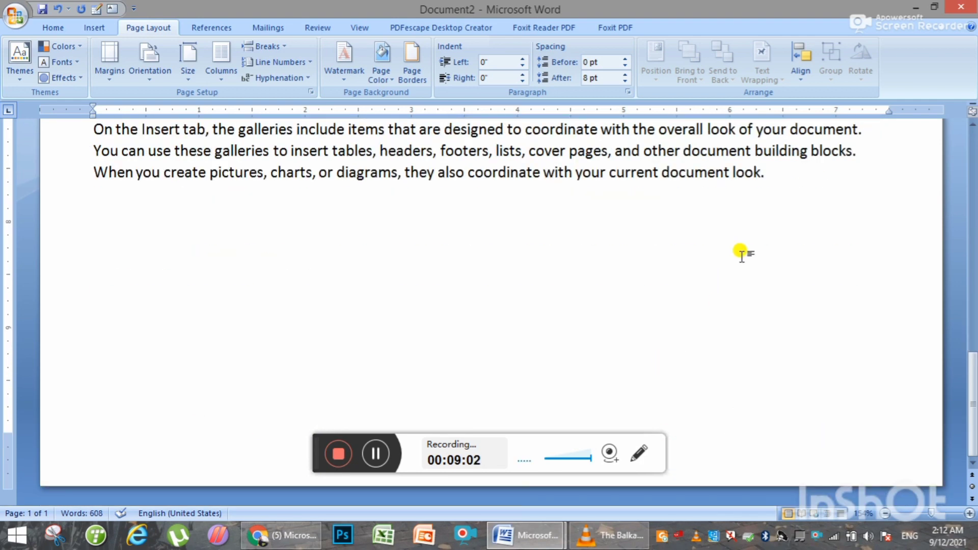
scroll(739, 306, up, 6)
scroll(733, 352, up, 1)
scroll(734, 351, up, 4)
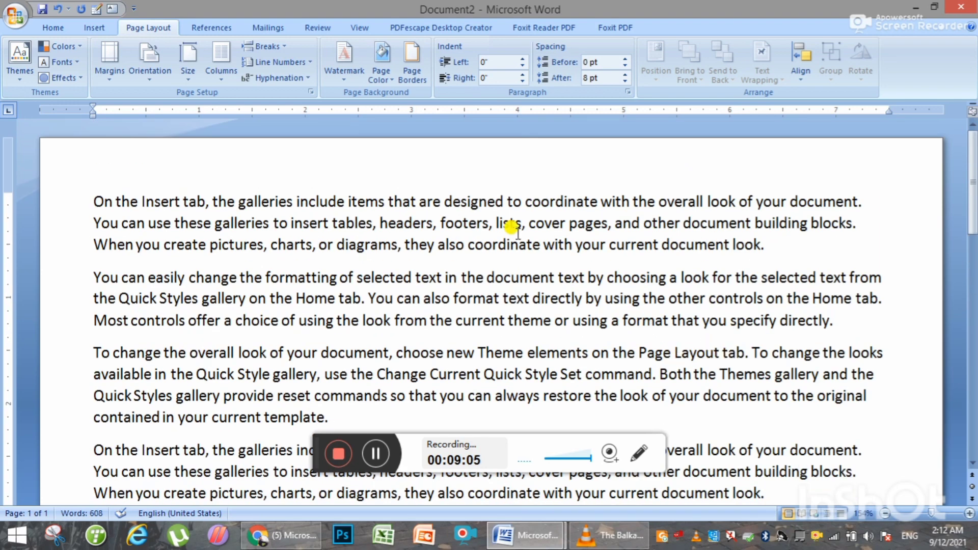
- Open and close the Page Setup margin settings several times without changes
click(112, 76)
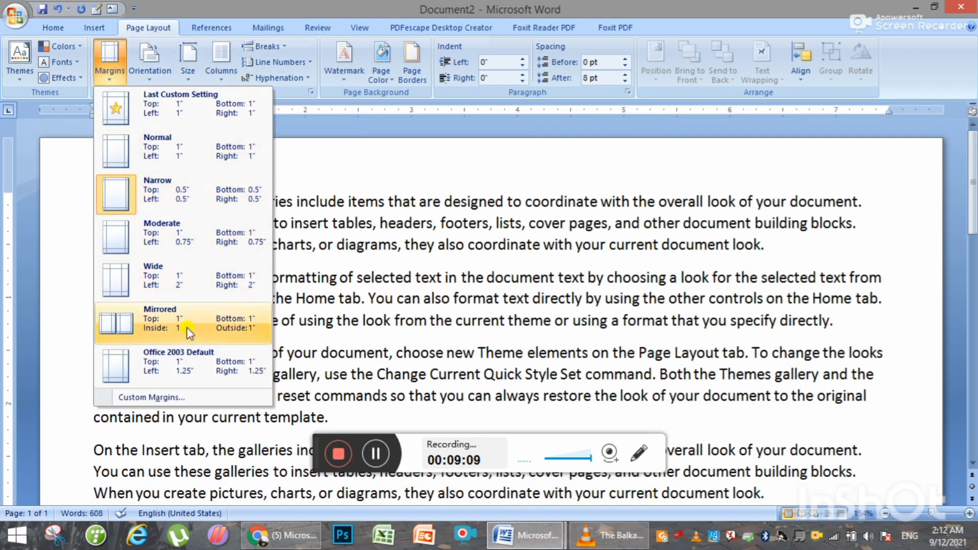
click(164, 401)
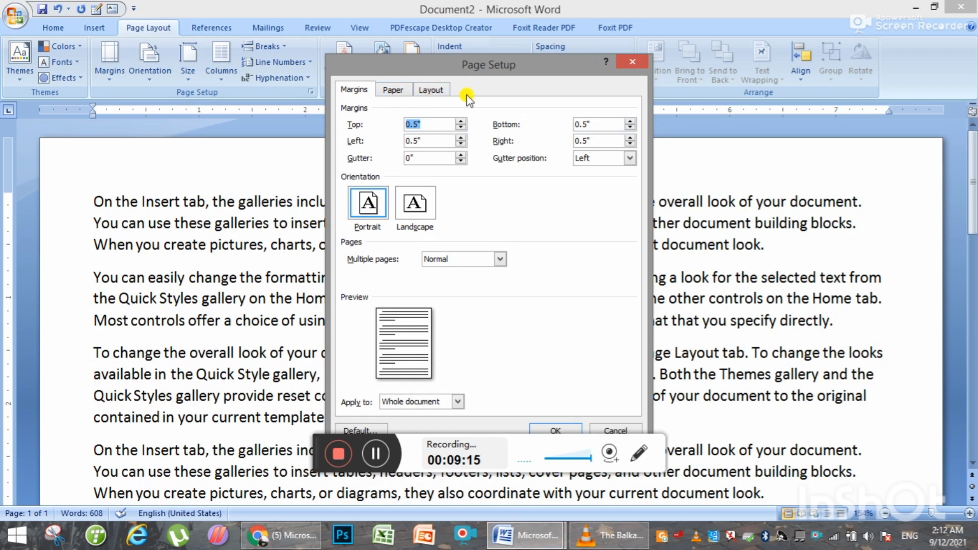
click(630, 63)
click(109, 60)
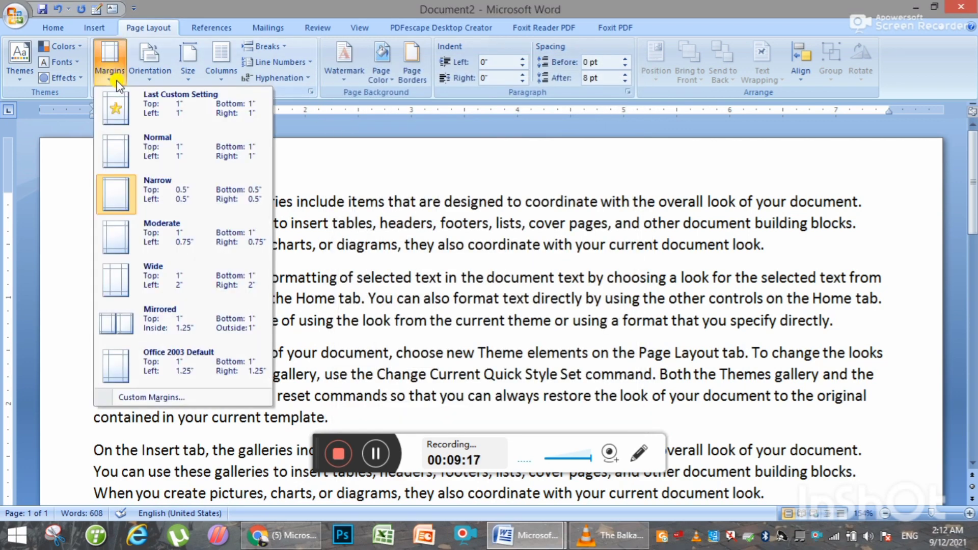
click(143, 398)
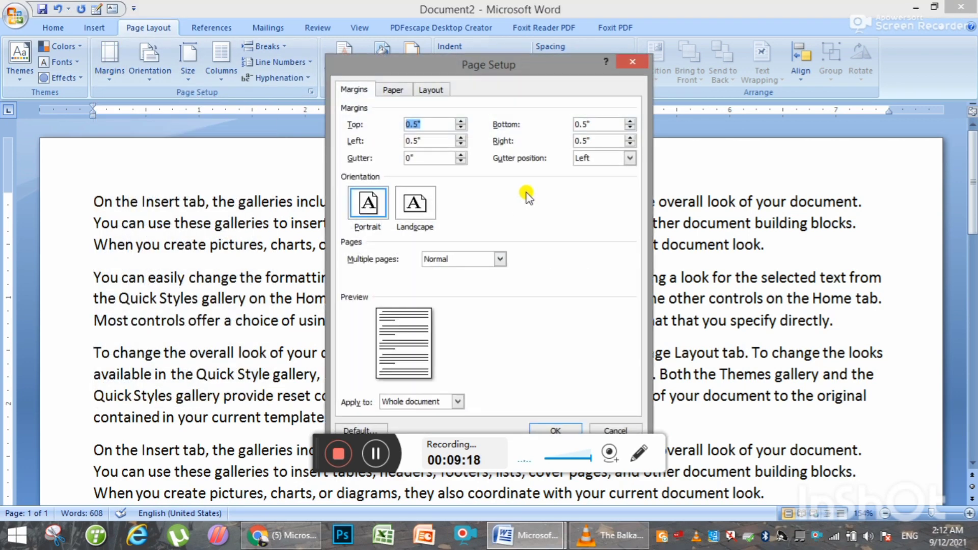
click(632, 62)
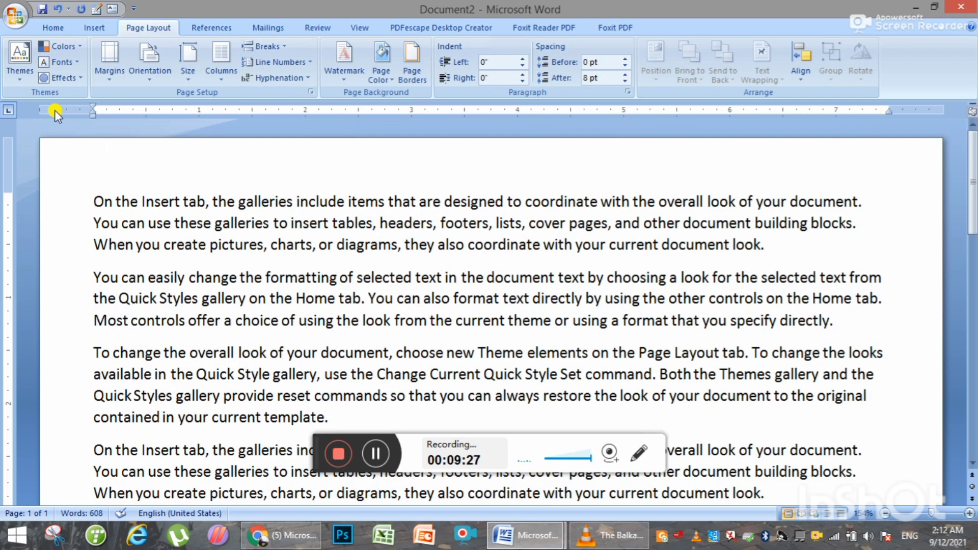
double_click(70, 111)
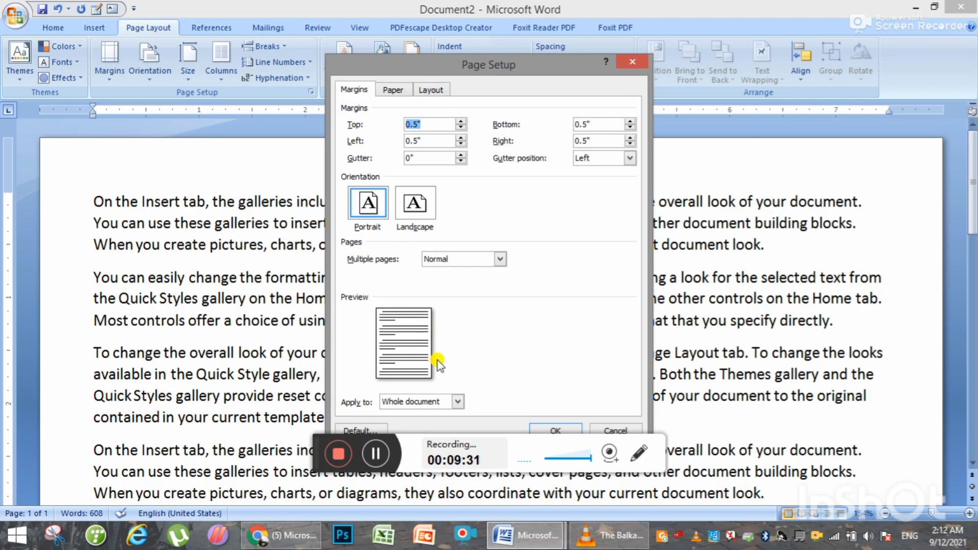
click(636, 61)
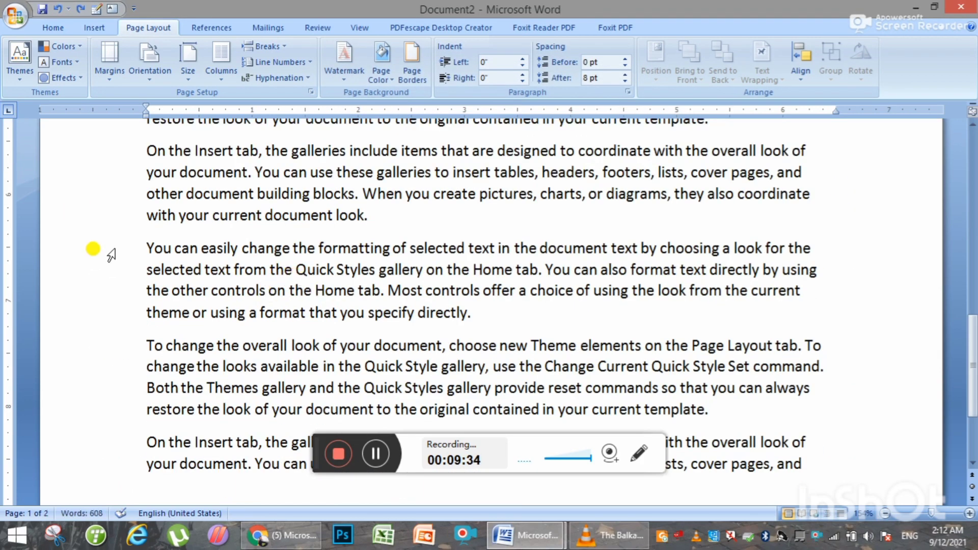
scroll(92, 255, up, 1)
scroll(97, 276, up, 1)
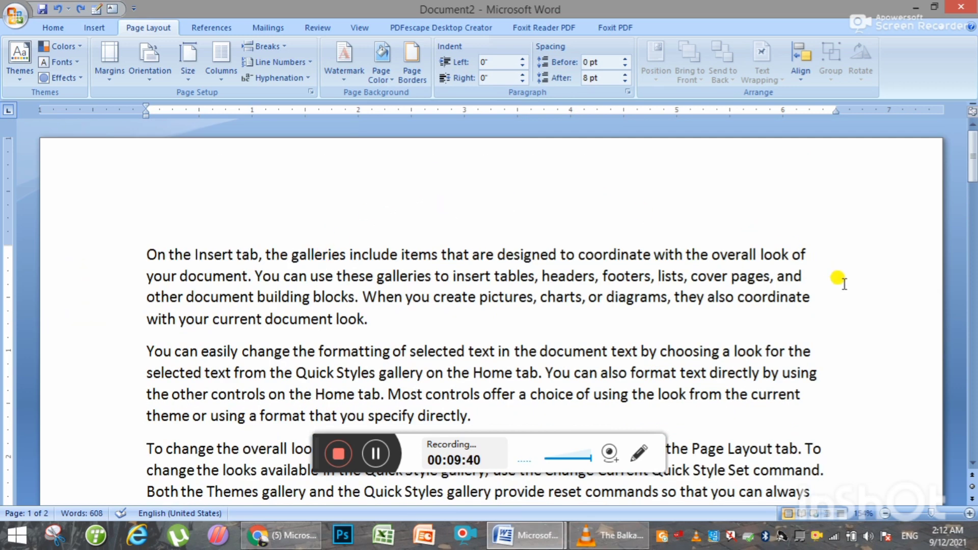
- Set left and right margins to 1.5" under Custom Margins and apply them
click(119, 84)
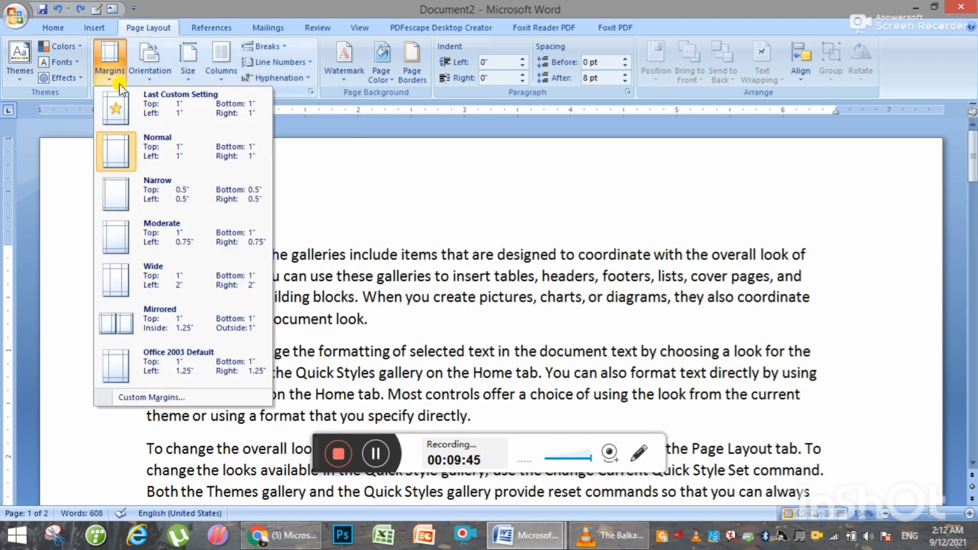
click(153, 396)
triple_click(461, 137)
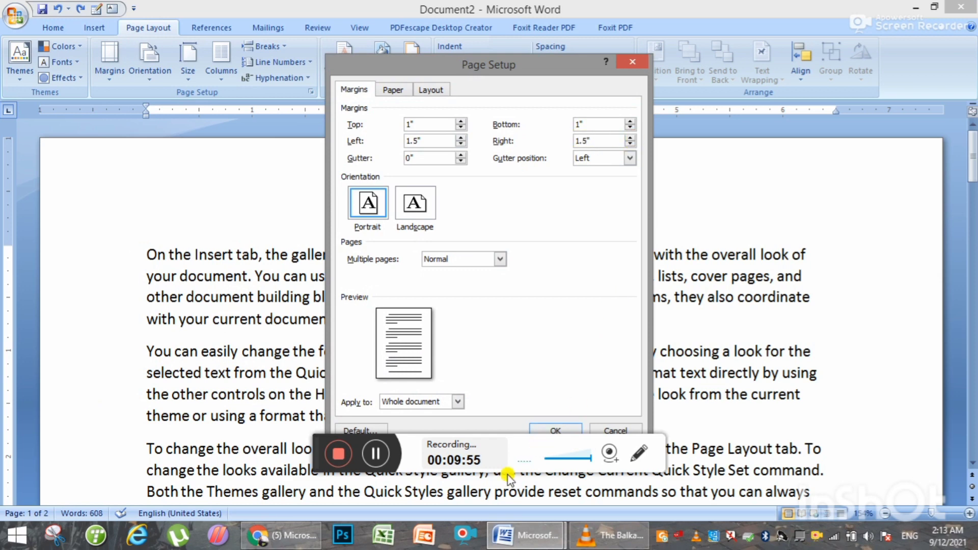
click(564, 428)
scroll(507, 299, down, 10)
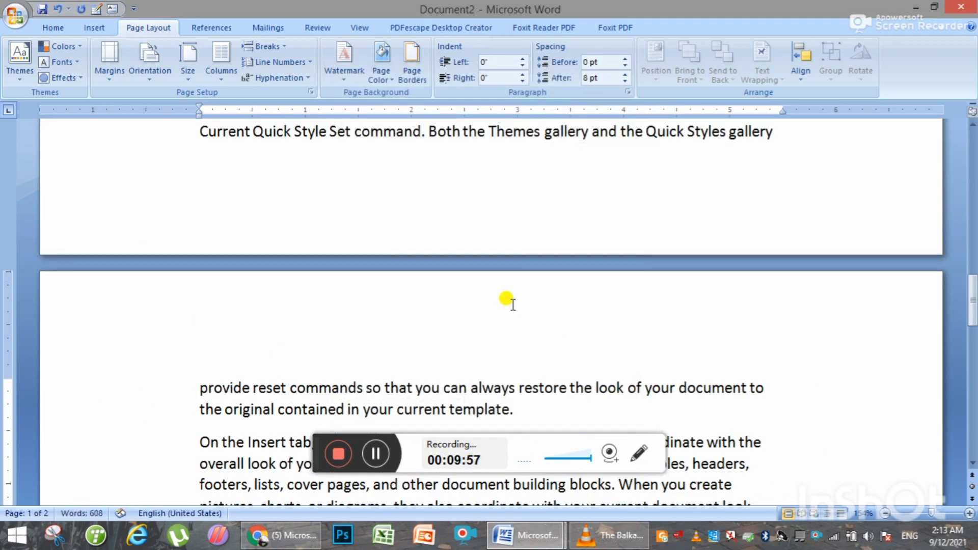
scroll(507, 299, down, 5)
scroll(507, 299, down, 3)
scroll(512, 305, down, 3)
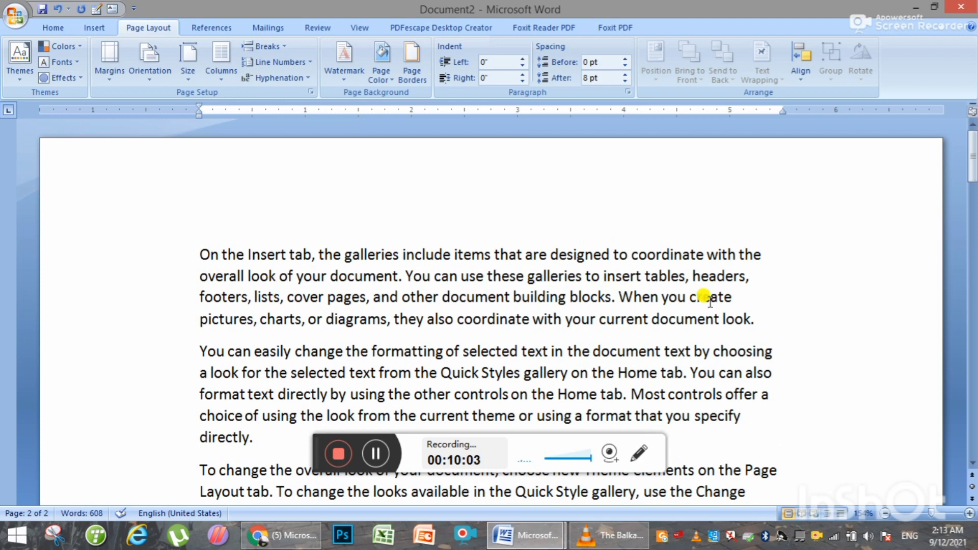
scroll(458, 245, down, 3)
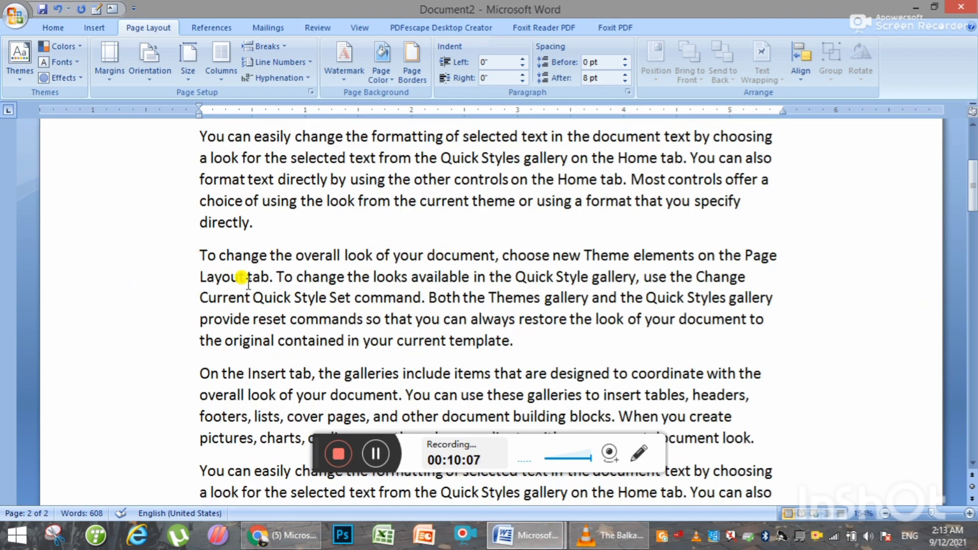
scroll(219, 320, up, 3)
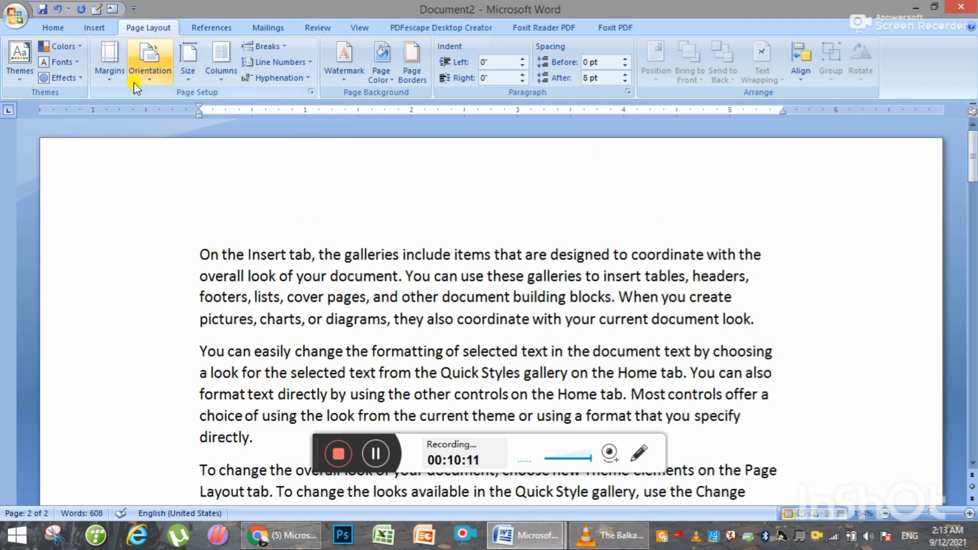
- Set top and bottom margins to 0.5" under Custom Margins, then check the page break
click(110, 61)
click(159, 398)
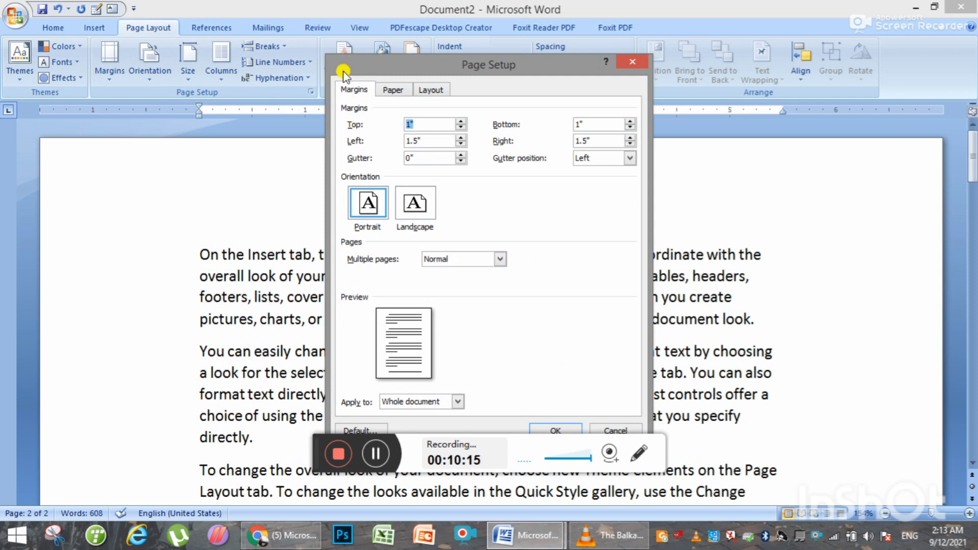
click(460, 128)
double_click(461, 128)
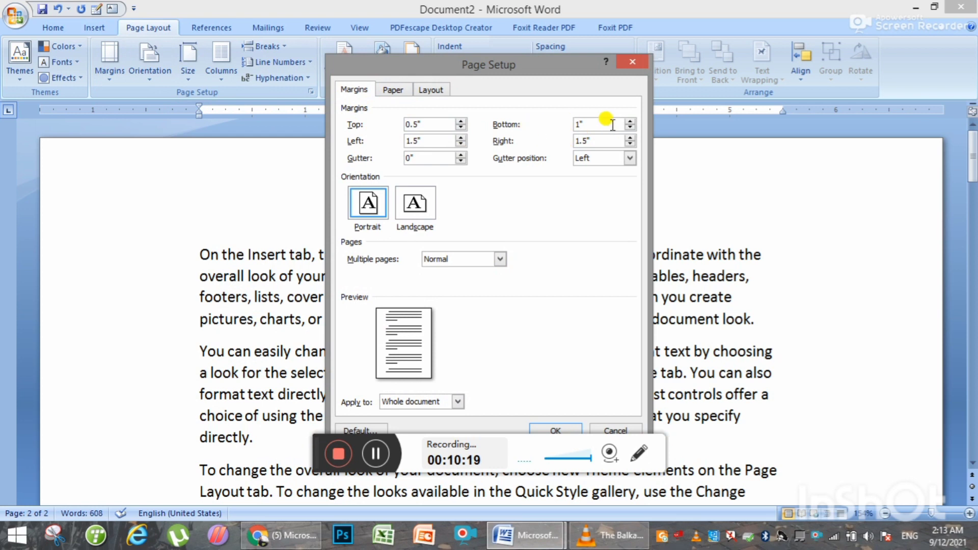
click(630, 128)
text(0.5)
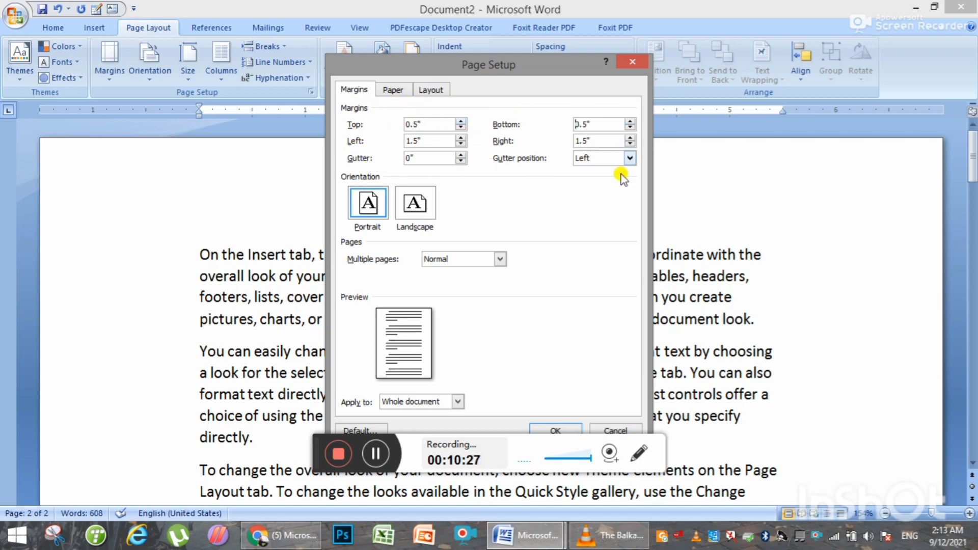
click(554, 429)
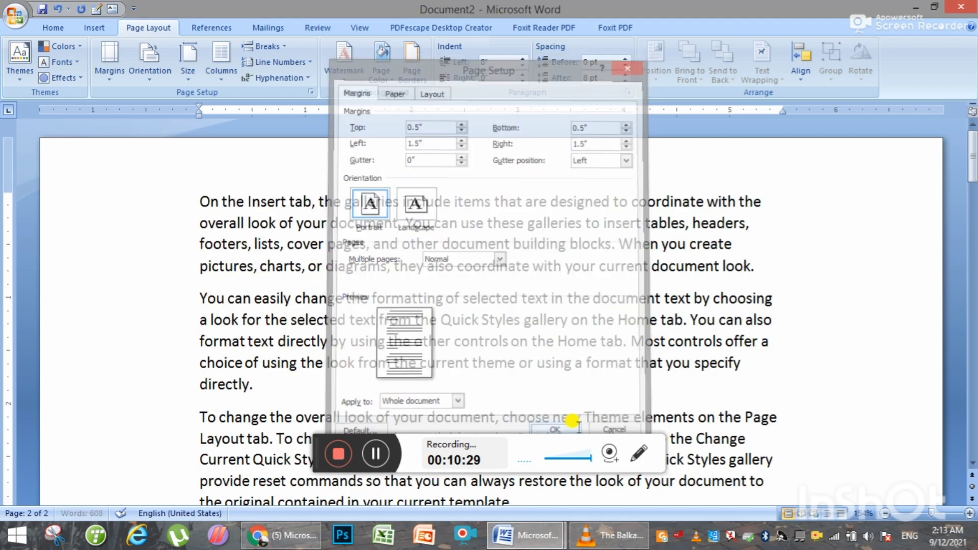
scroll(417, 253, down, 4)
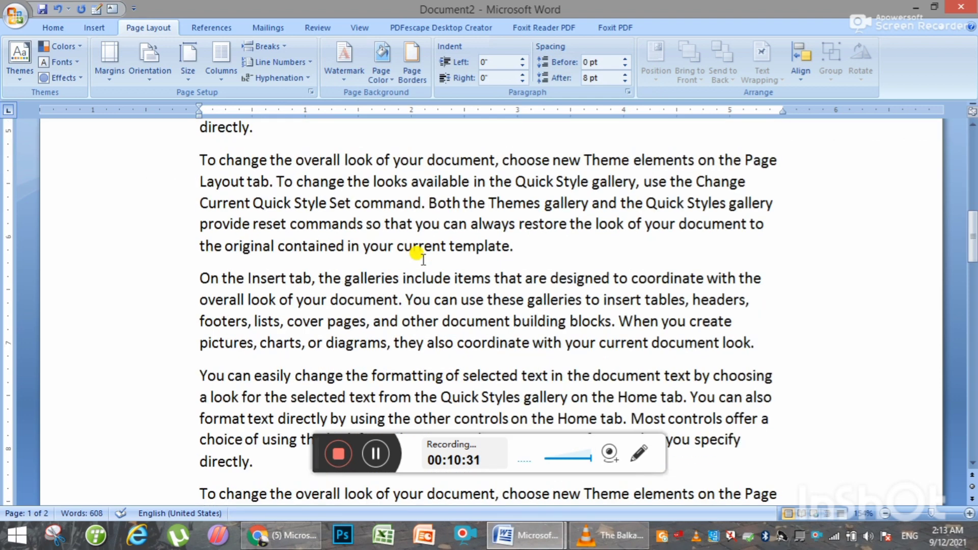
scroll(416, 254, down, 3)
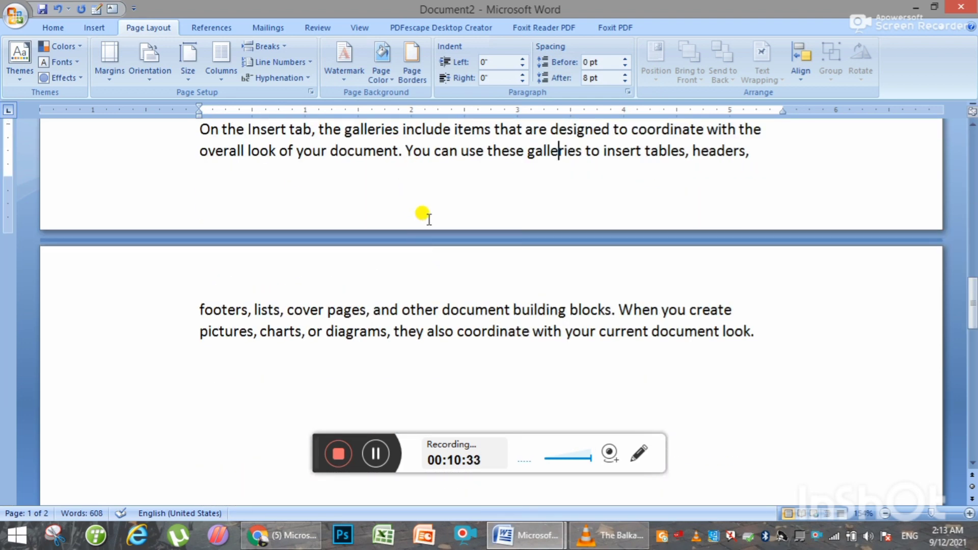
drag(786, 333, 196, 301)
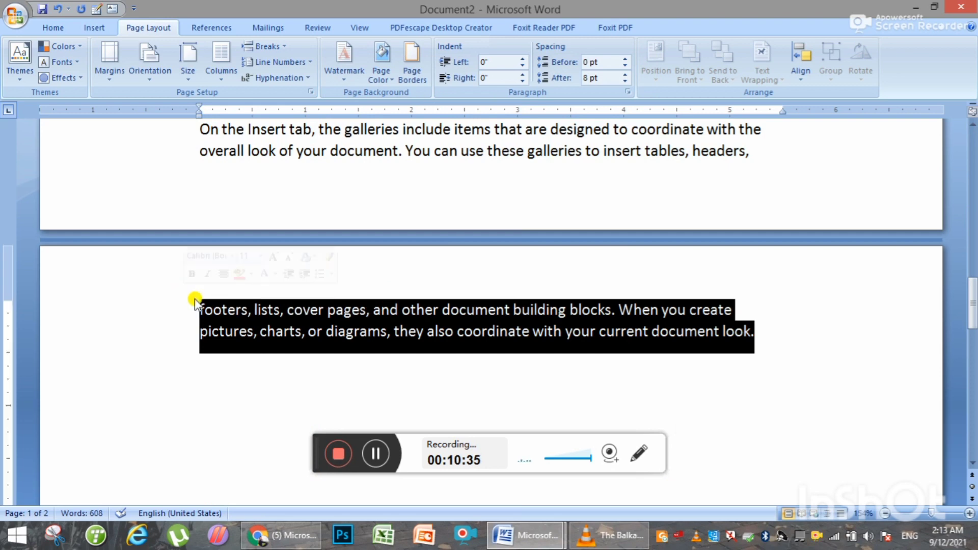
key(ctrl+z)
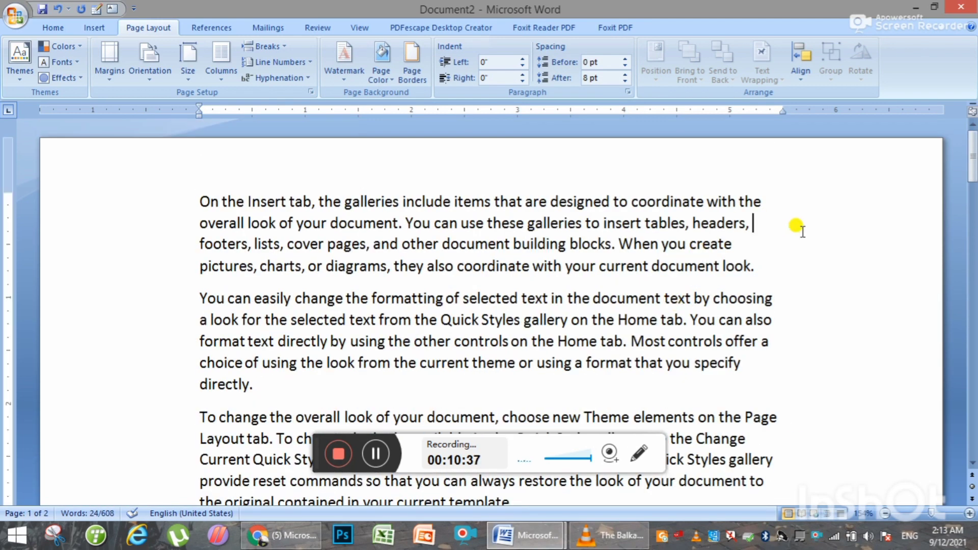
- Lower the right margin to 1 inch in the Custom Margins settings
click(99, 237)
click(771, 255)
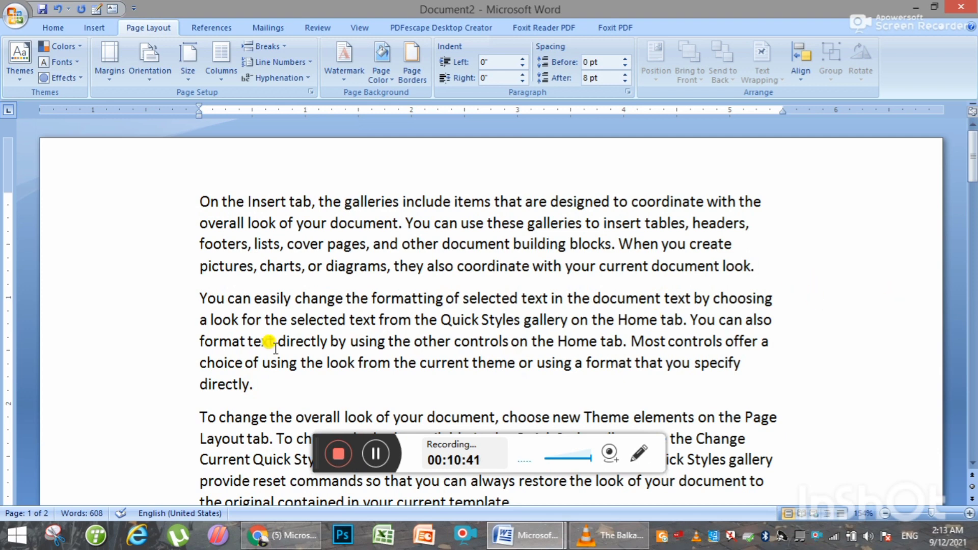
click(99, 81)
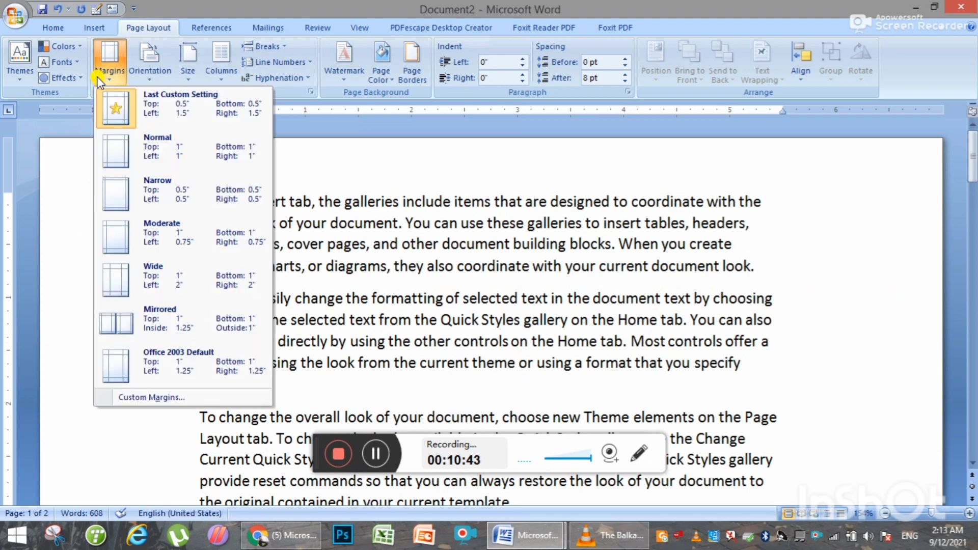
click(152, 397)
click(629, 144)
click(629, 144)
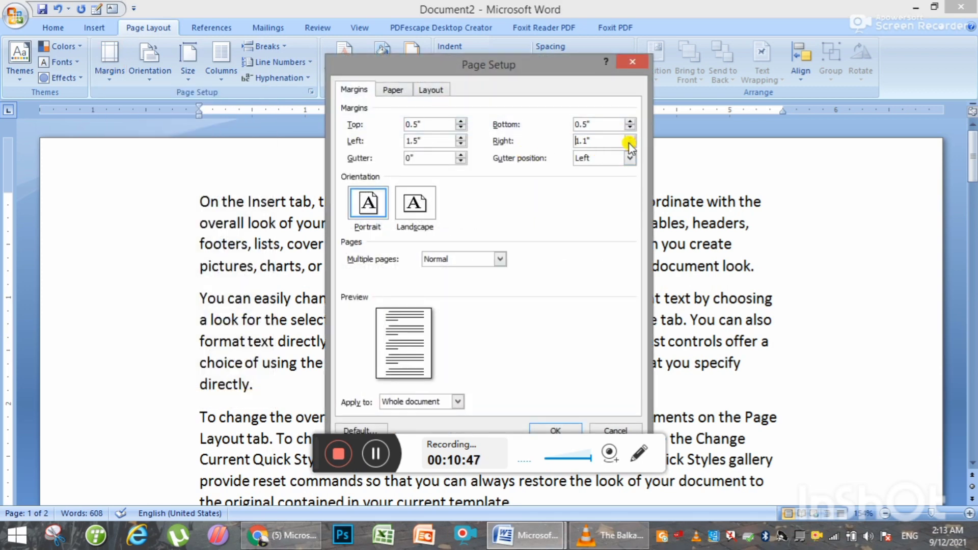
click(630, 144)
click(629, 144)
click(577, 430)
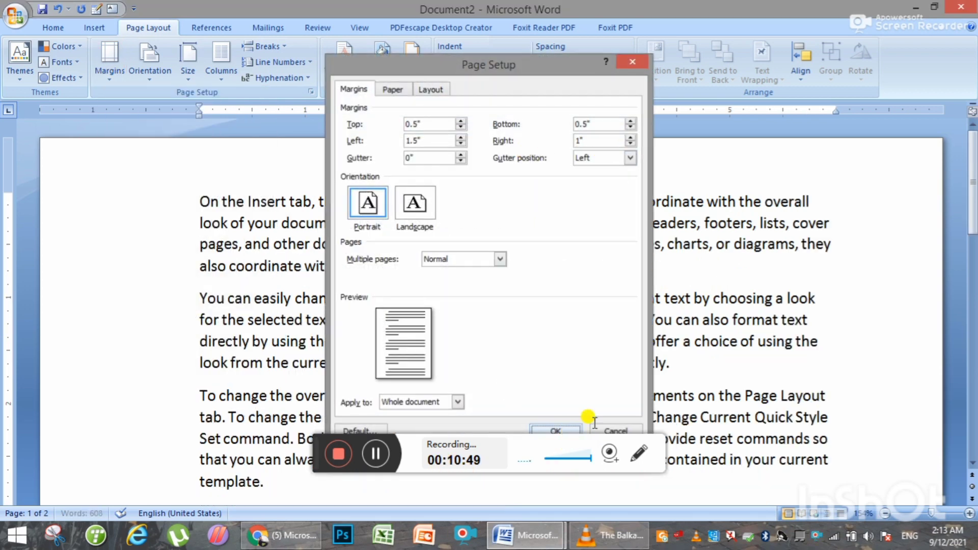
- Scroll through the document to confirm all 608 words now fit on one page
scroll(122, 267, down, 2)
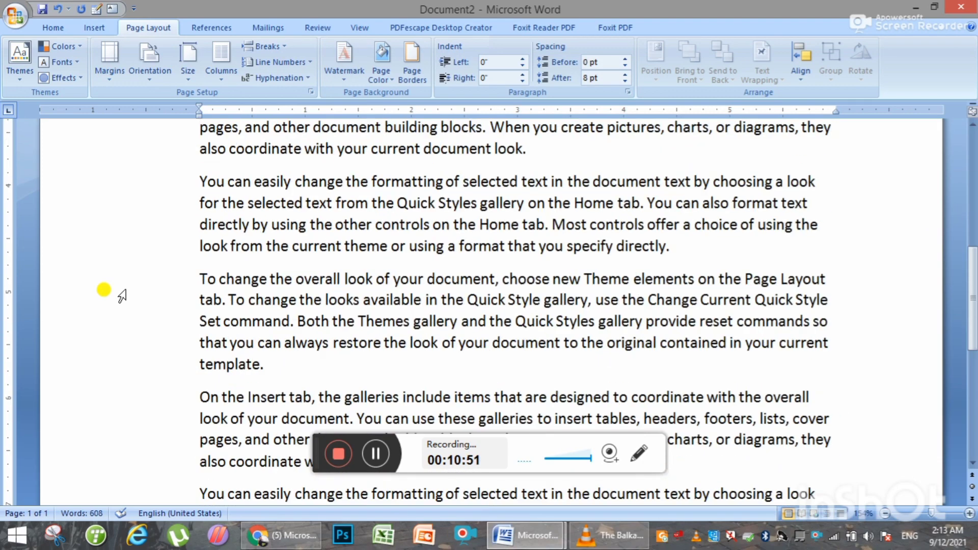
scroll(122, 285, down, 2)
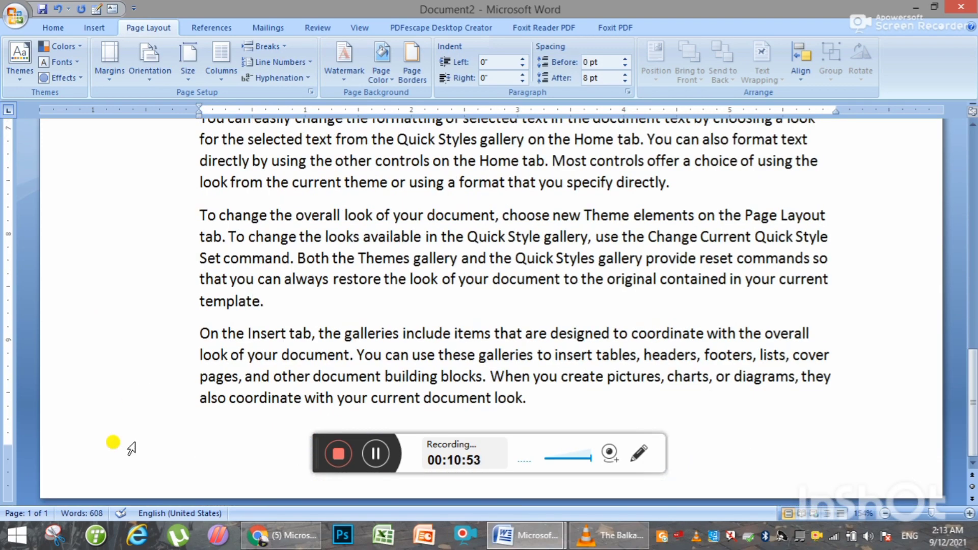
scroll(127, 407, up, 2)
scroll(126, 376, up, 2)
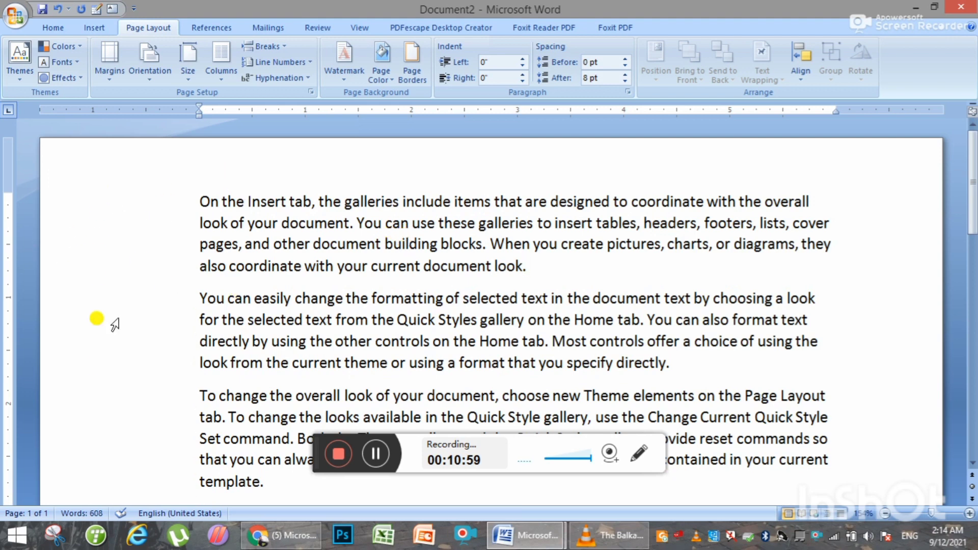
scroll(107, 387, down, 3)
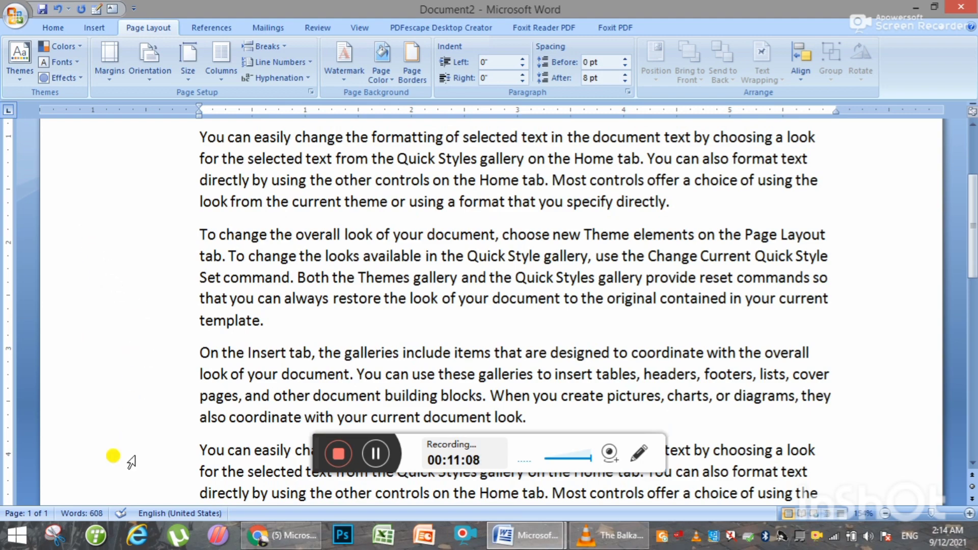
scroll(128, 453, up, 2)
scroll(131, 437, up, 1)
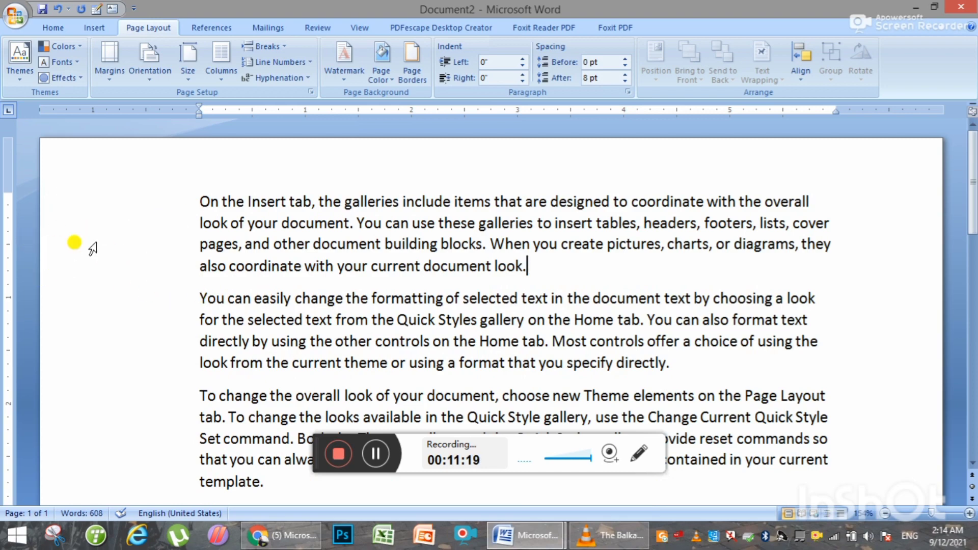
scroll(82, 423, down, 3)
scroll(83, 408, down, 1)
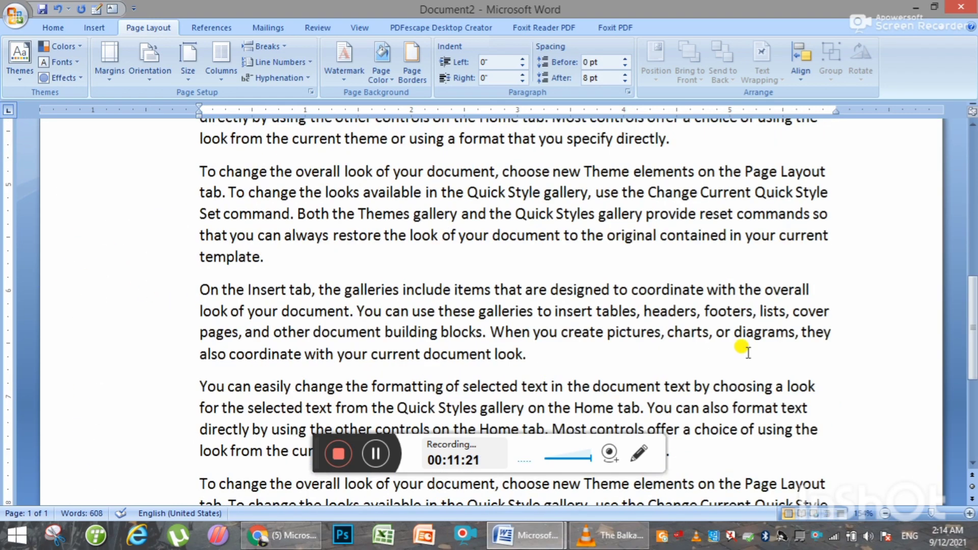
scroll(748, 352, up, 1)
scroll(749, 267, up, 2)
scroll(306, 301, up, 1)
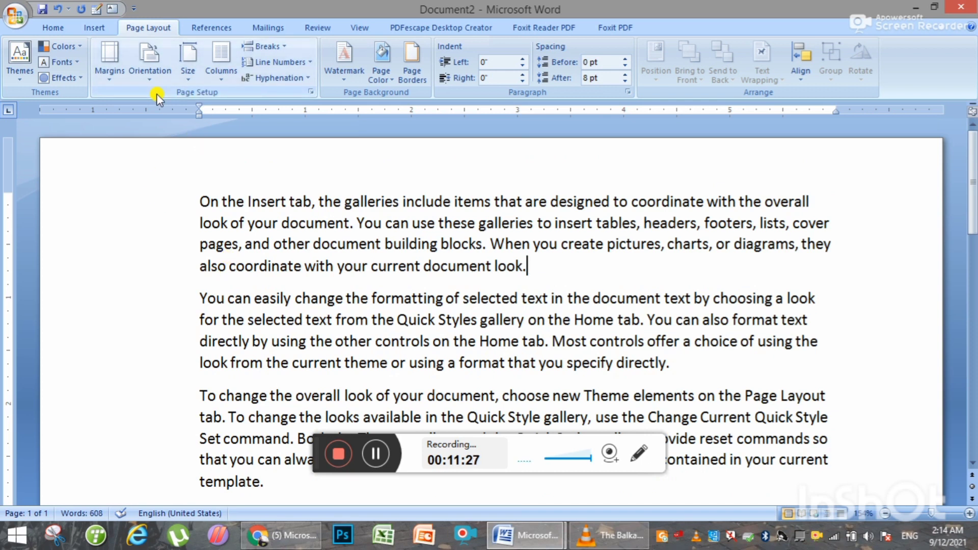
- Set Gutter position to Left with a 2-inch gutter and a 1-inch left margin
click(109, 57)
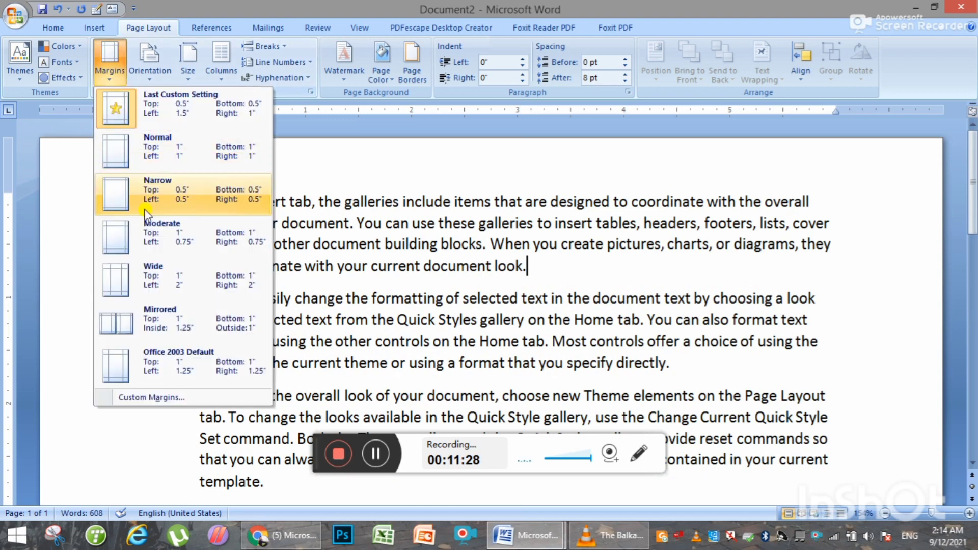
click(153, 397)
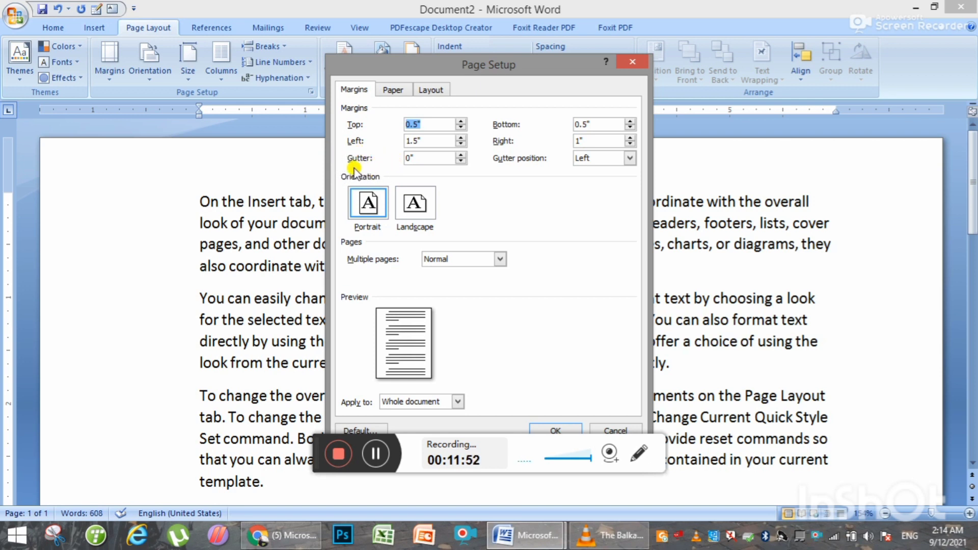
click(629, 159)
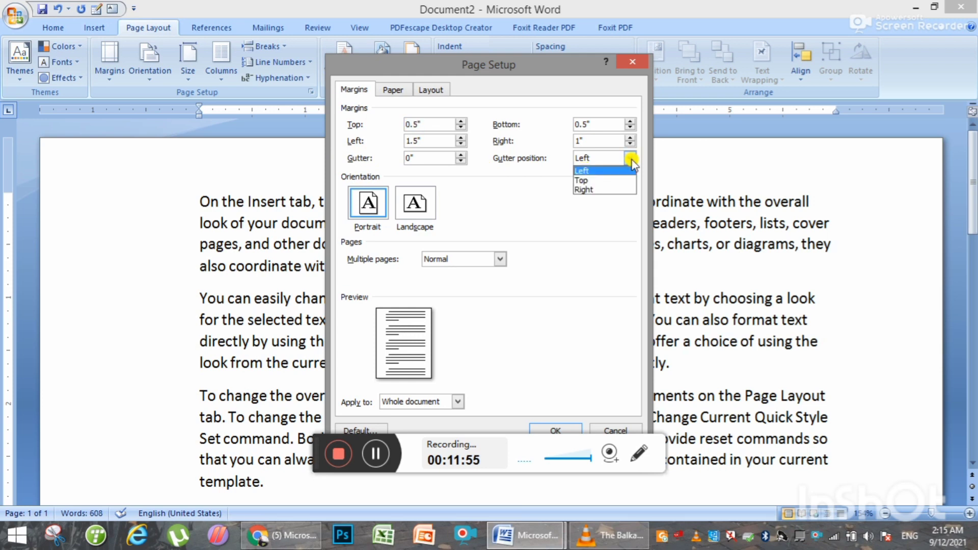
click(593, 172)
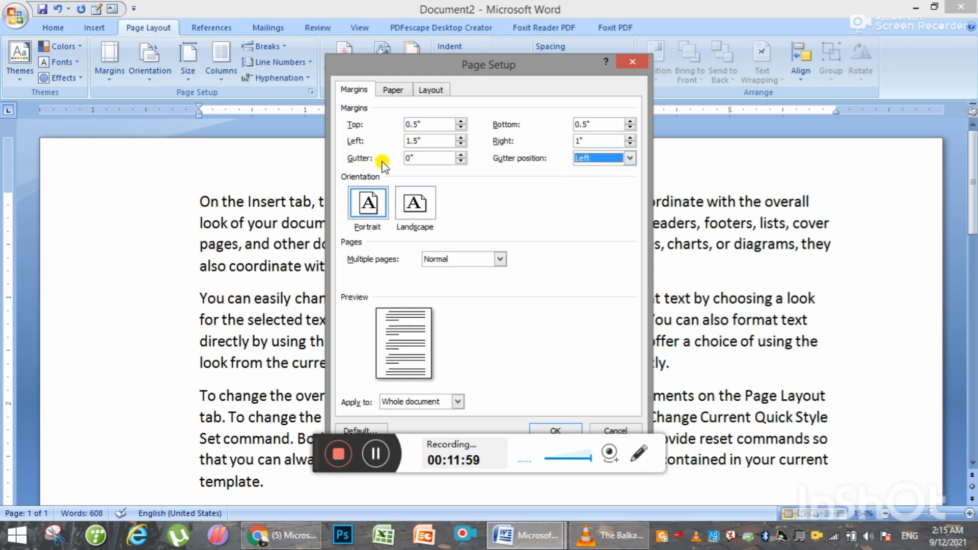
click(461, 154)
click(461, 154)
click(460, 153)
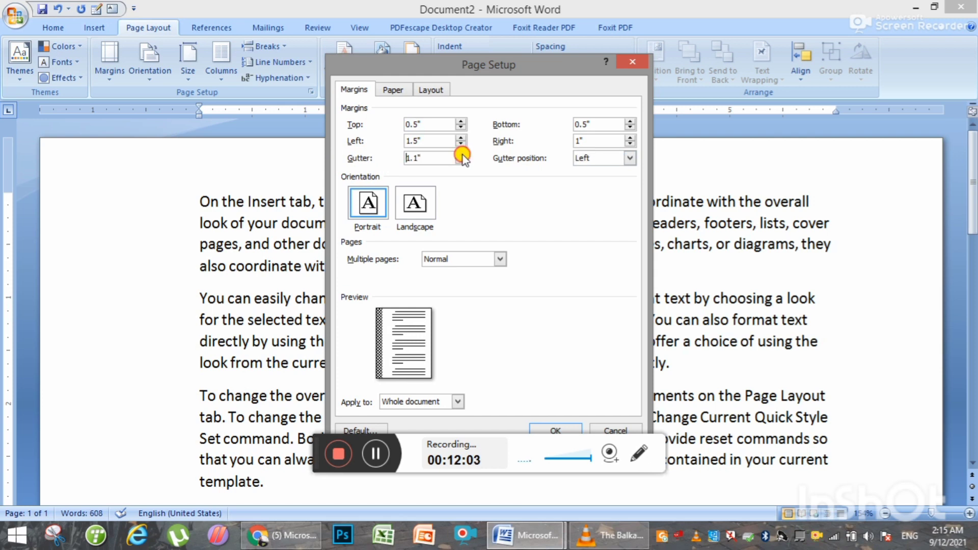
click(460, 144)
click(460, 144)
click(460, 144)
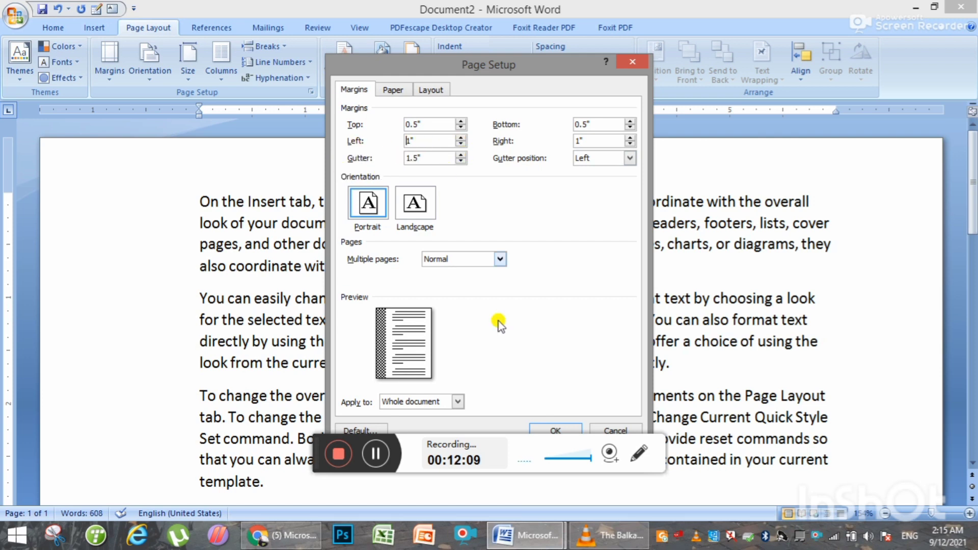
click(461, 155)
text(2)
click(406, 159)
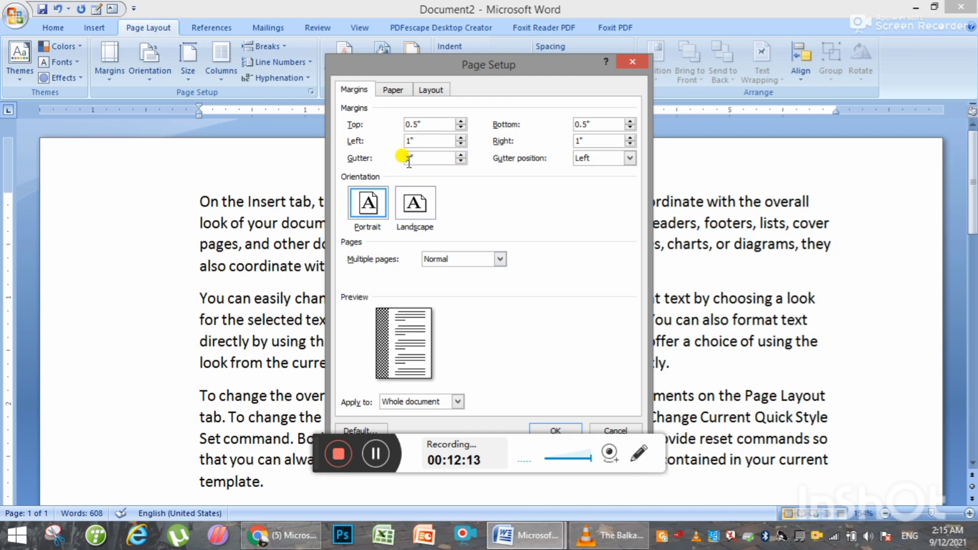
click(560, 430)
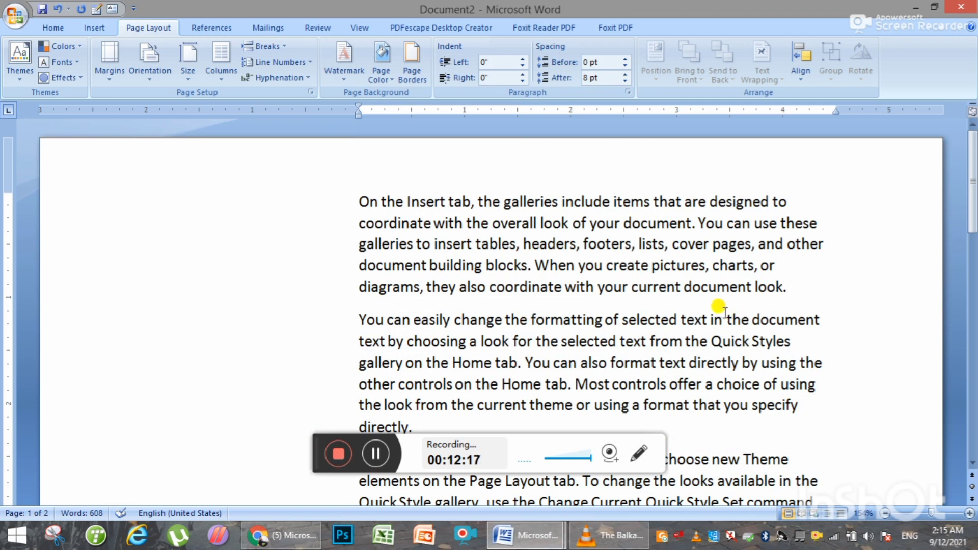
- Move the gutter to the Top position and bring it down to 1.5 inches
click(112, 79)
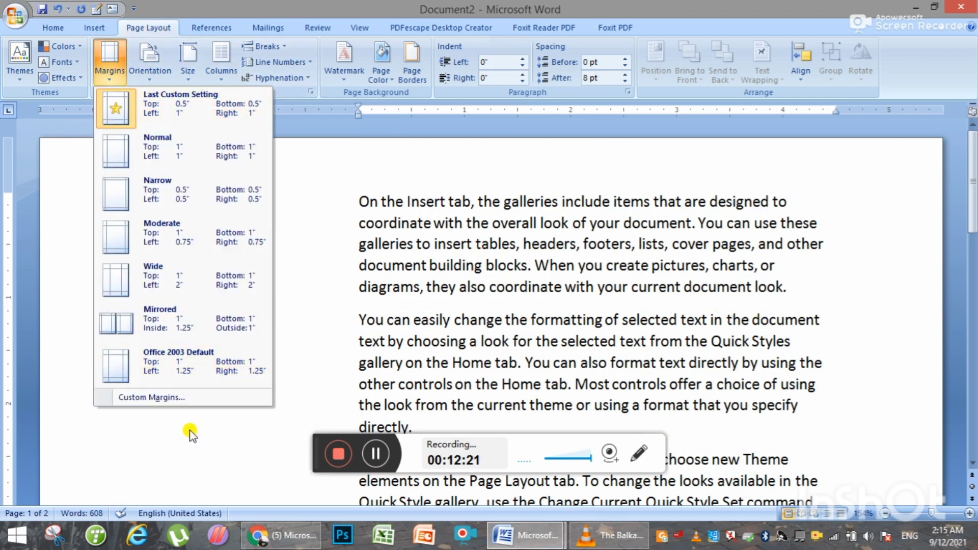
click(162, 398)
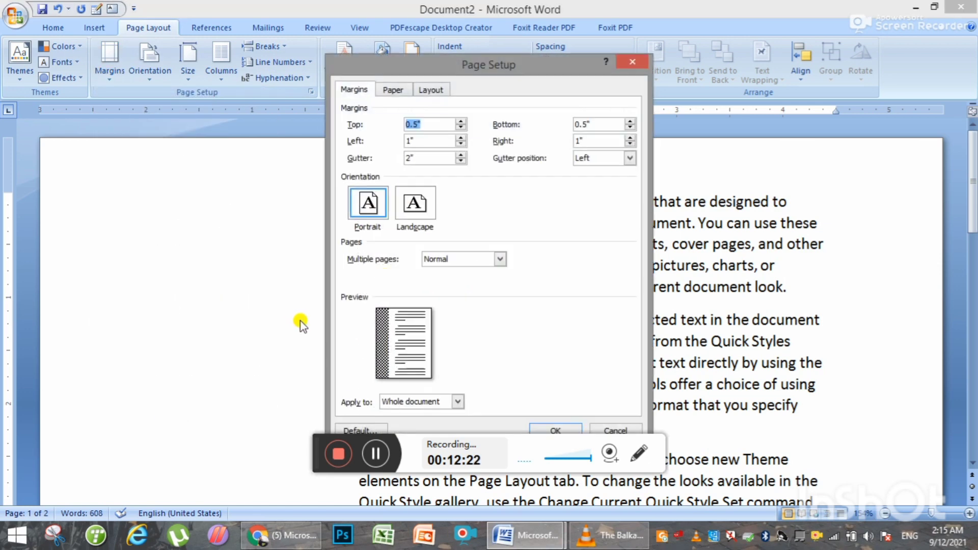
click(628, 158)
click(583, 180)
click(461, 154)
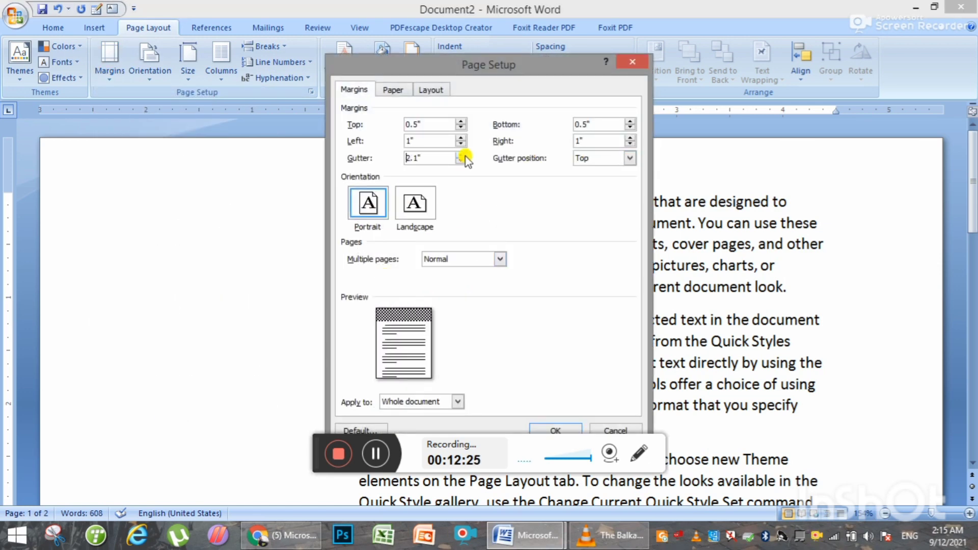
click(460, 161)
click(461, 161)
click(460, 161)
click(461, 161)
click(460, 161)
click(461, 161)
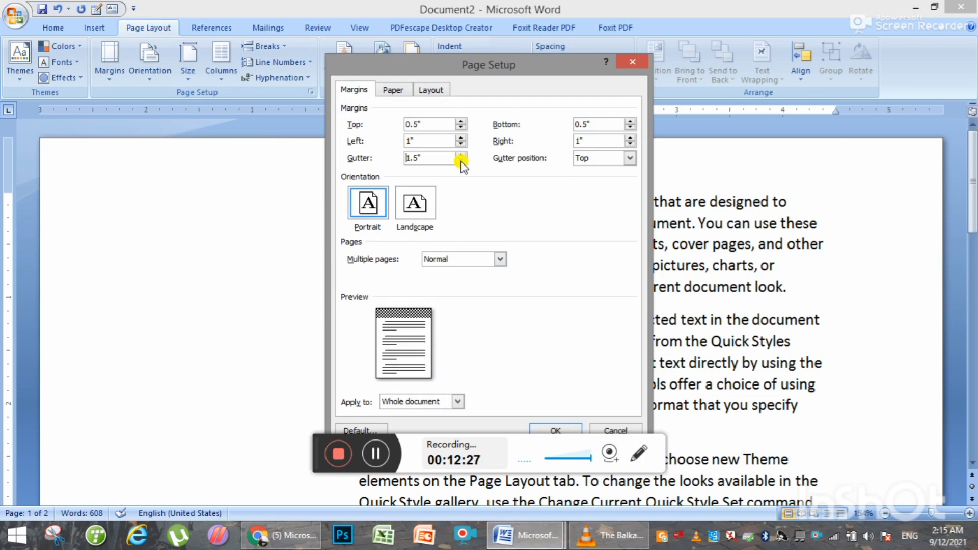
click(558, 430)
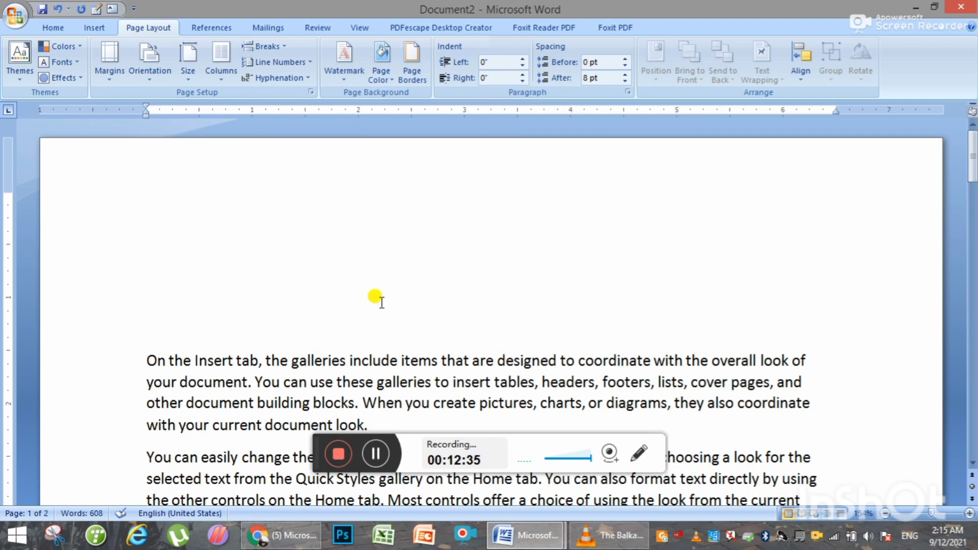
- Enter a 1.5-inch left margin, leaving the gutter positioned at the Top
click(109, 60)
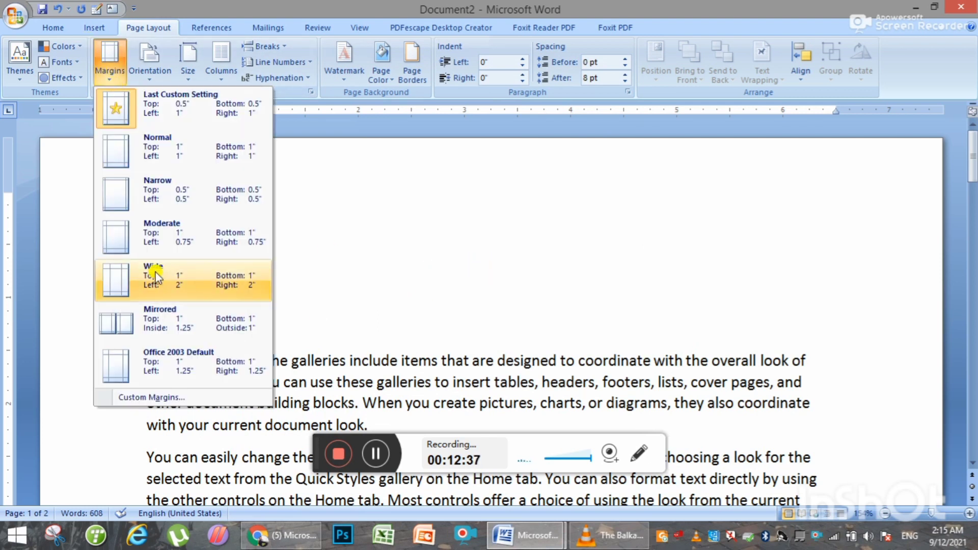
click(175, 393)
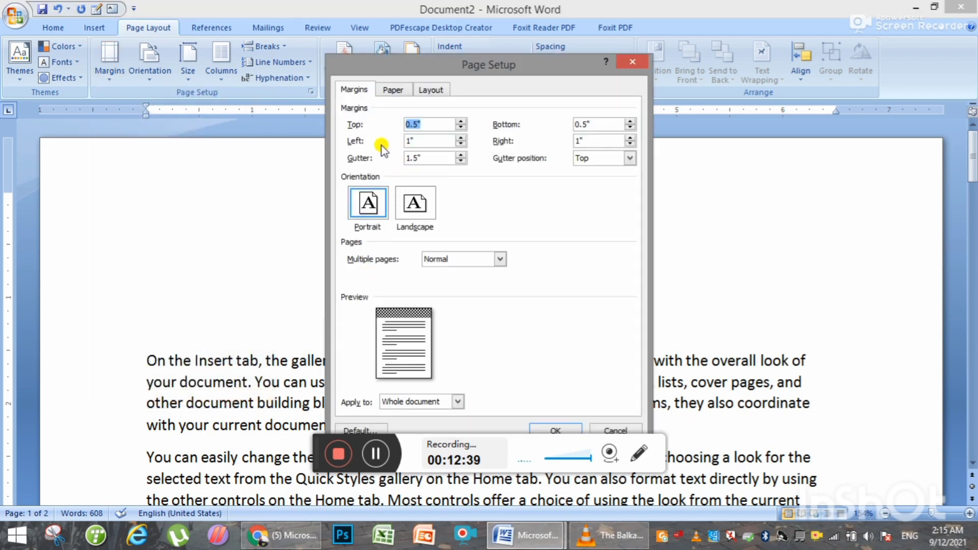
click(463, 141)
click(630, 157)
click(631, 159)
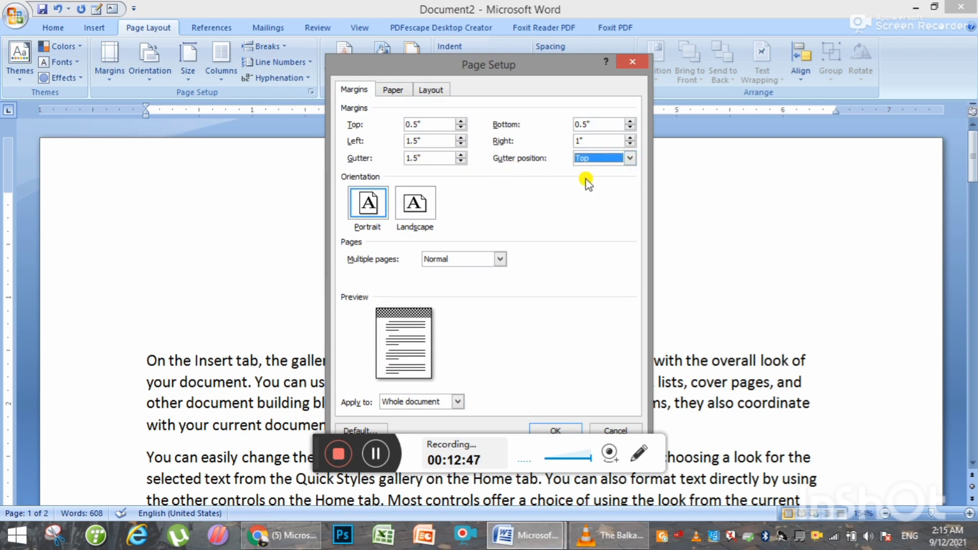
click(560, 431)
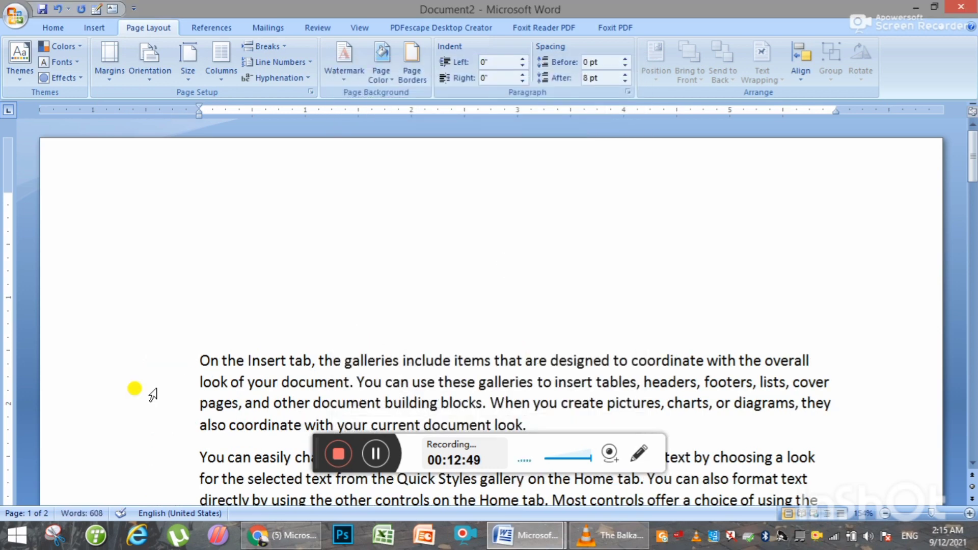
- Raise the gutter to 2 inches and position it on the Left, with a 1-inch left margin
click(114, 77)
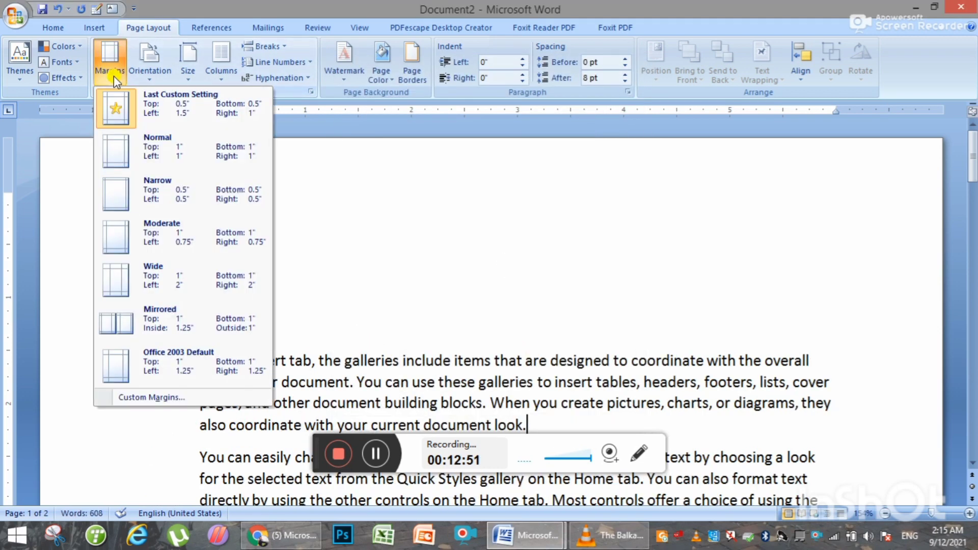
click(152, 397)
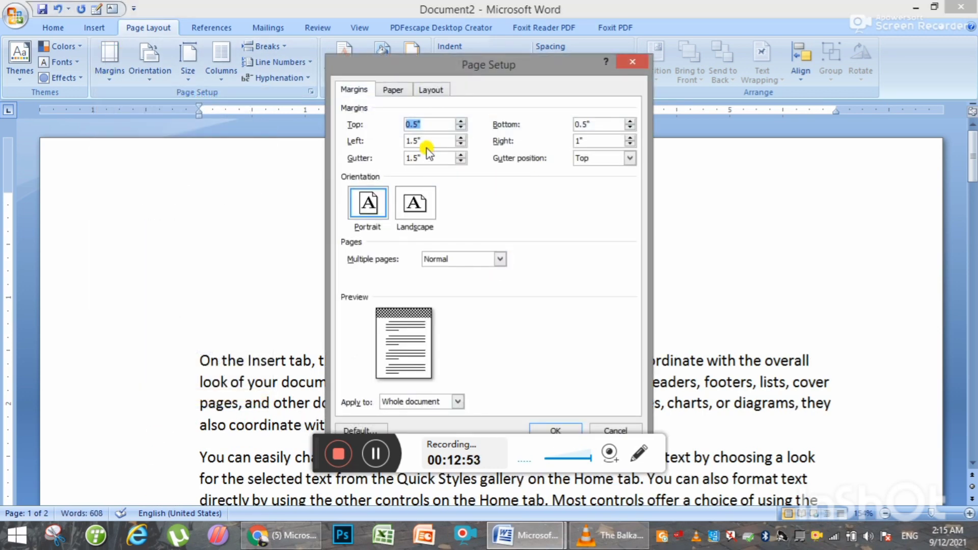
click(461, 154)
click(461, 154)
click(462, 153)
click(461, 153)
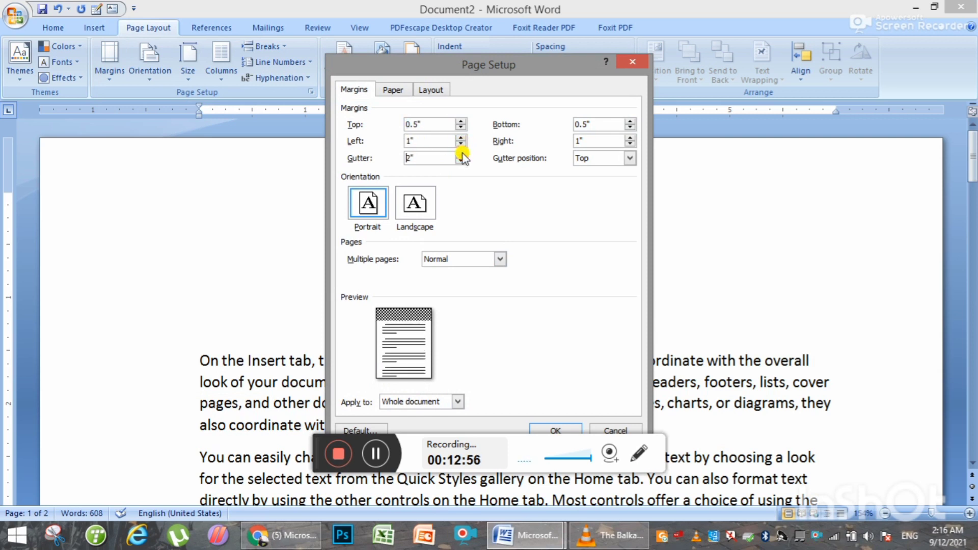
click(630, 158)
click(583, 171)
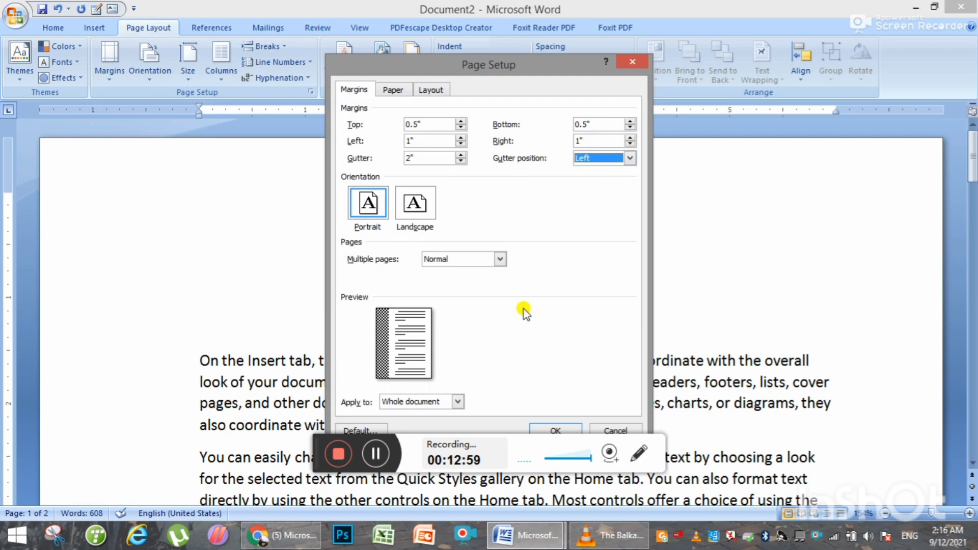
click(556, 430)
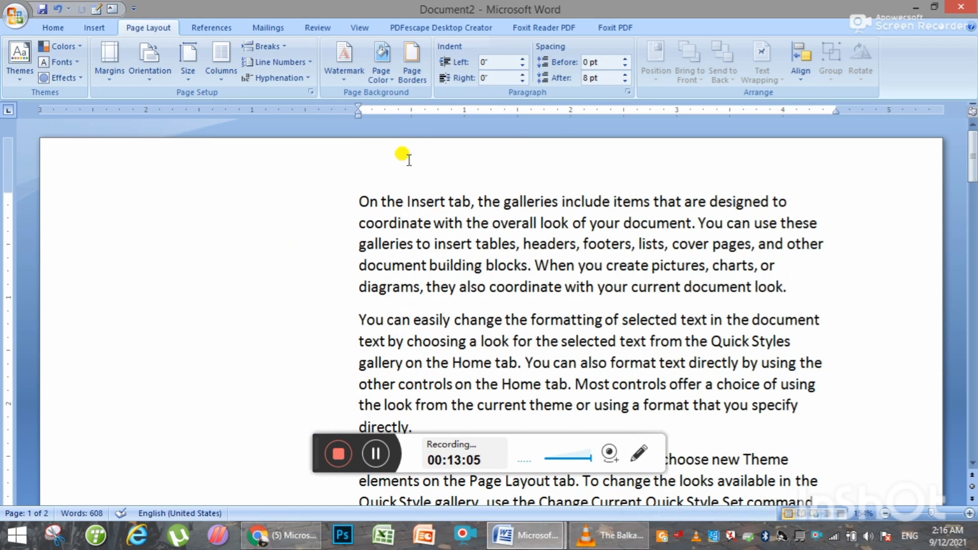
- Set the gutter position to Top, keep Multiple pages at Normal, then view the Paper and Layout tabs
click(109, 76)
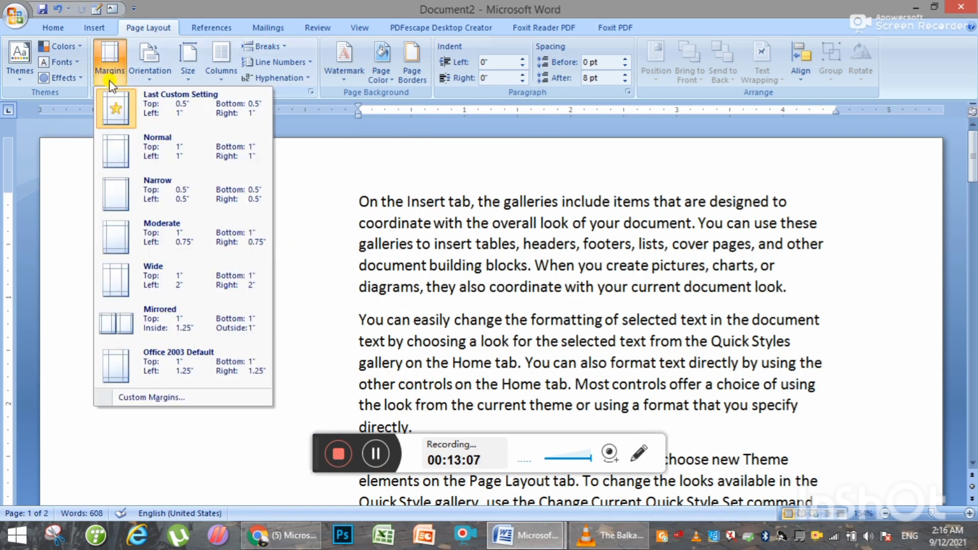
click(152, 397)
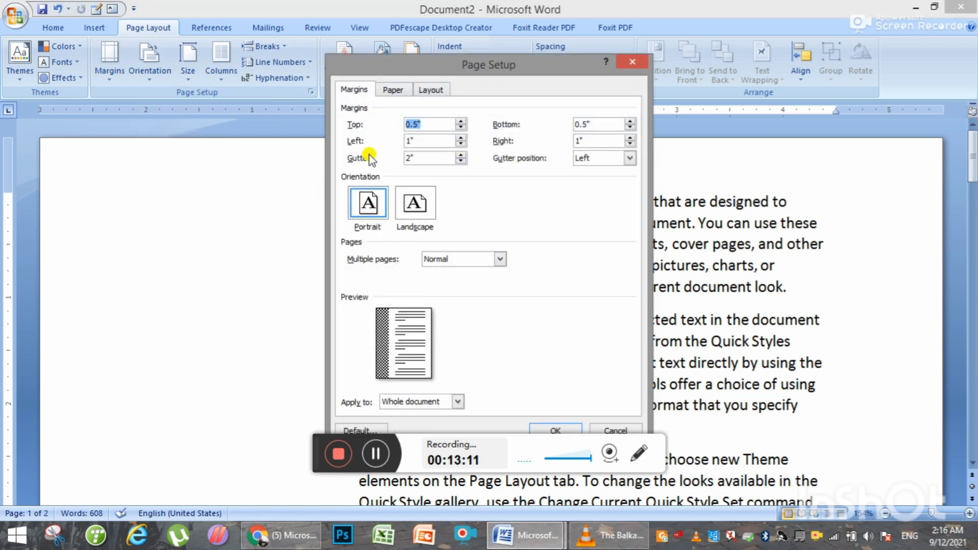
click(628, 160)
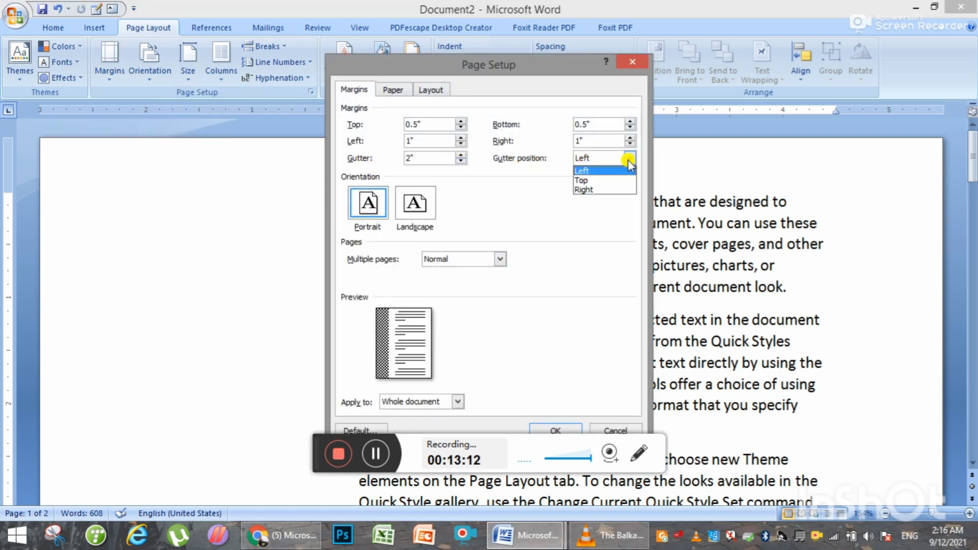
click(595, 181)
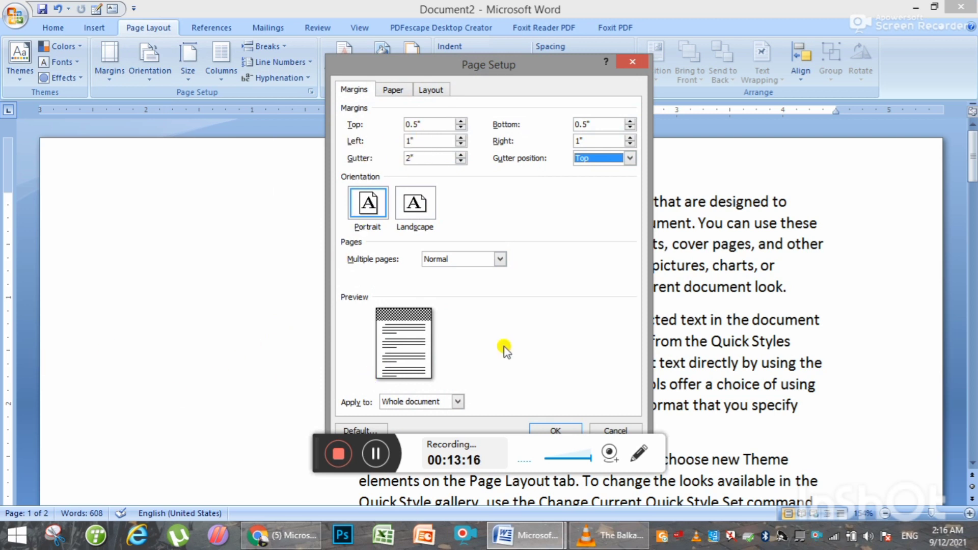
click(500, 260)
click(500, 259)
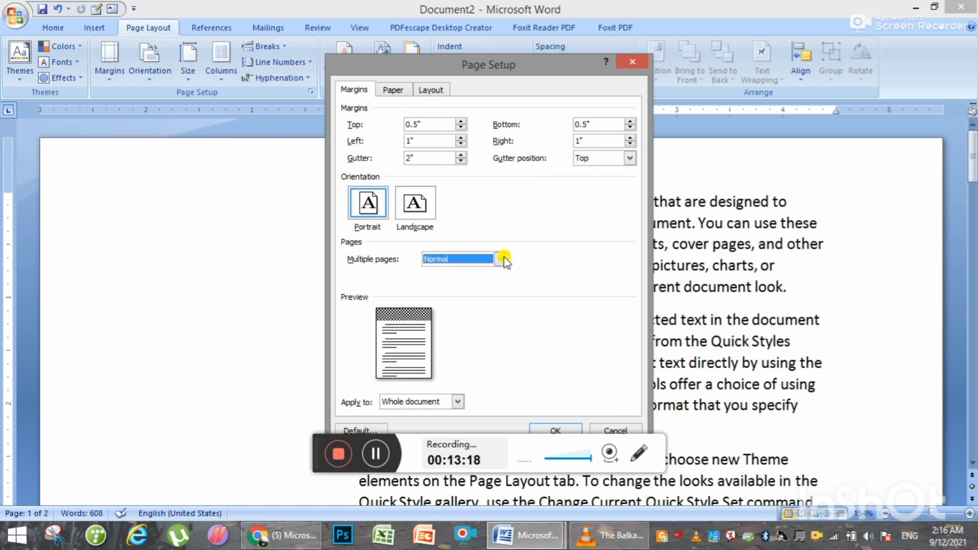
click(500, 259)
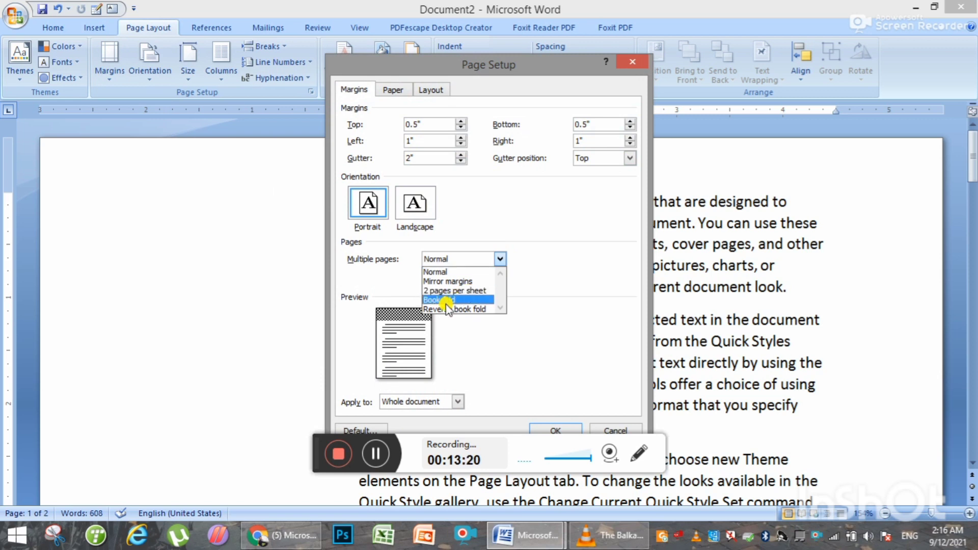
click(500, 259)
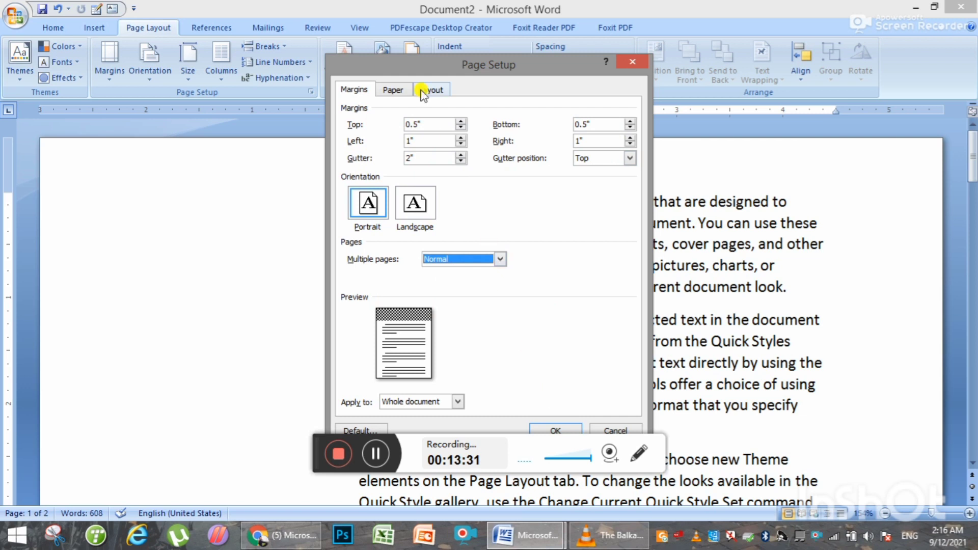
click(396, 91)
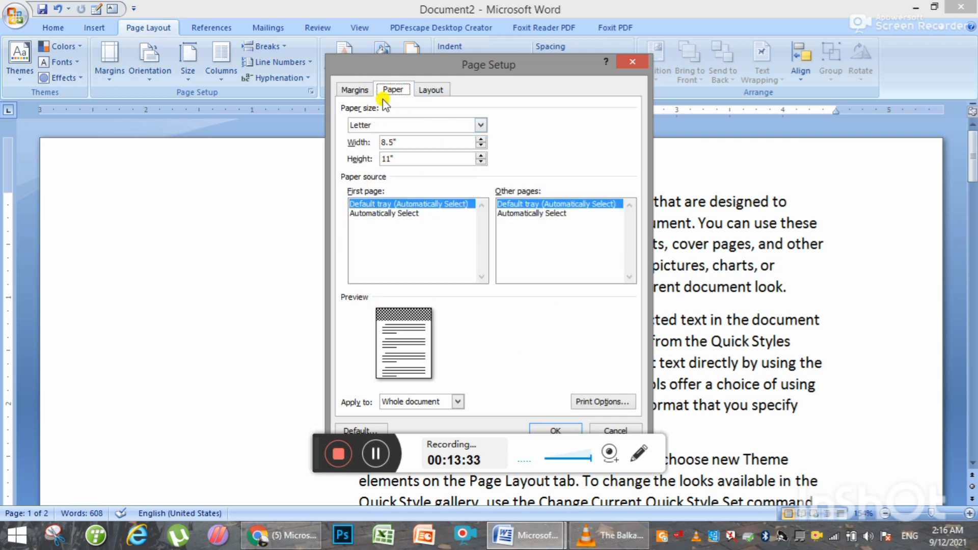
click(447, 90)
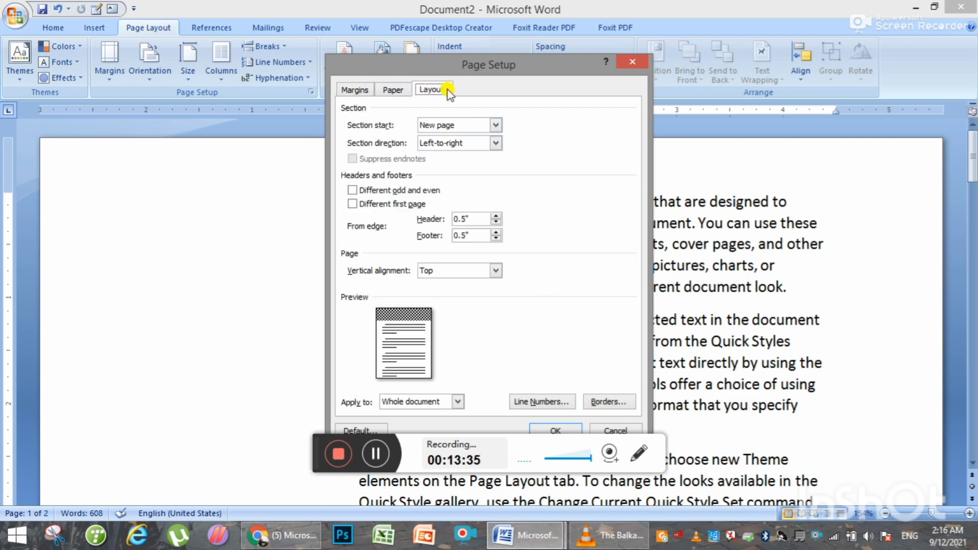
- Close Page Setup and undo the custom margin change with Ctrl+Z
click(631, 62)
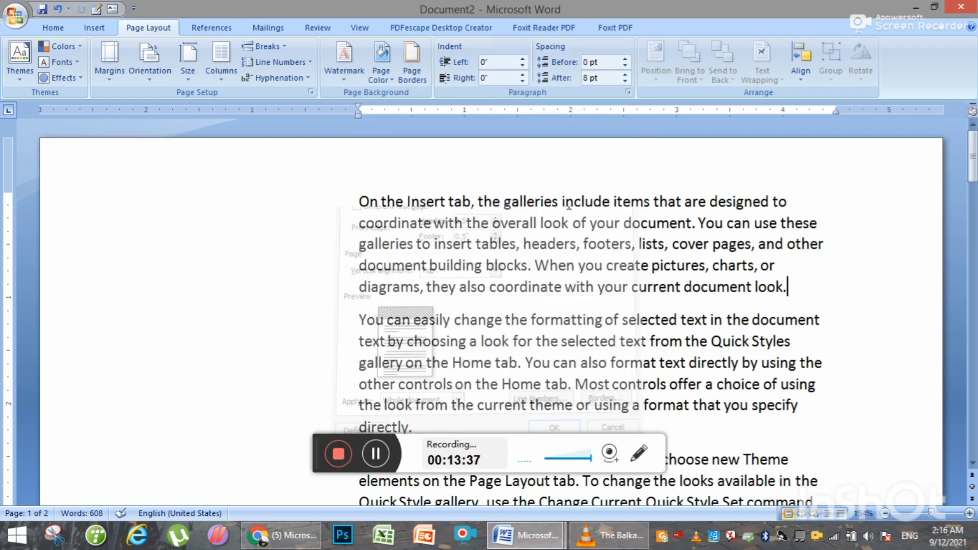
click(322, 270)
key(ctrl+z)
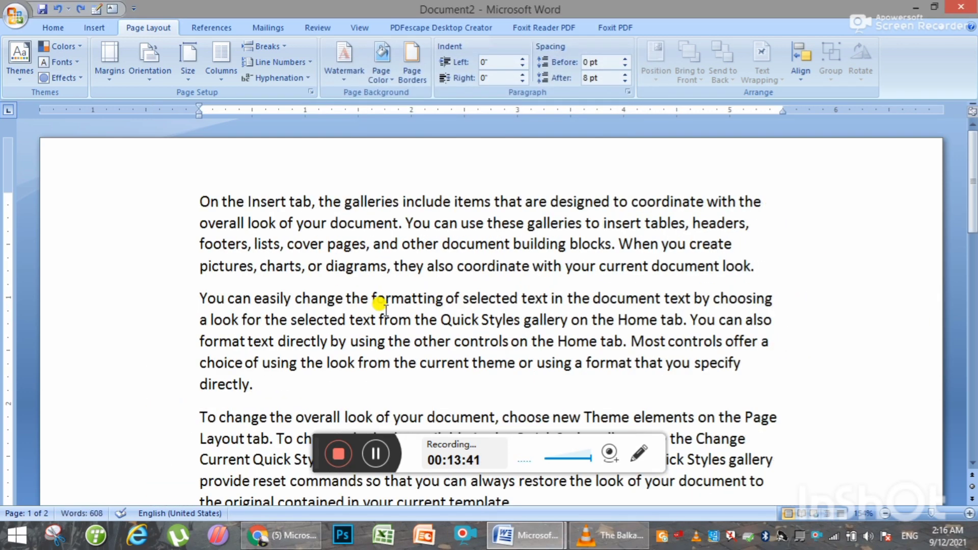
scroll(381, 305, down, 5)
scroll(332, 323, down, 5)
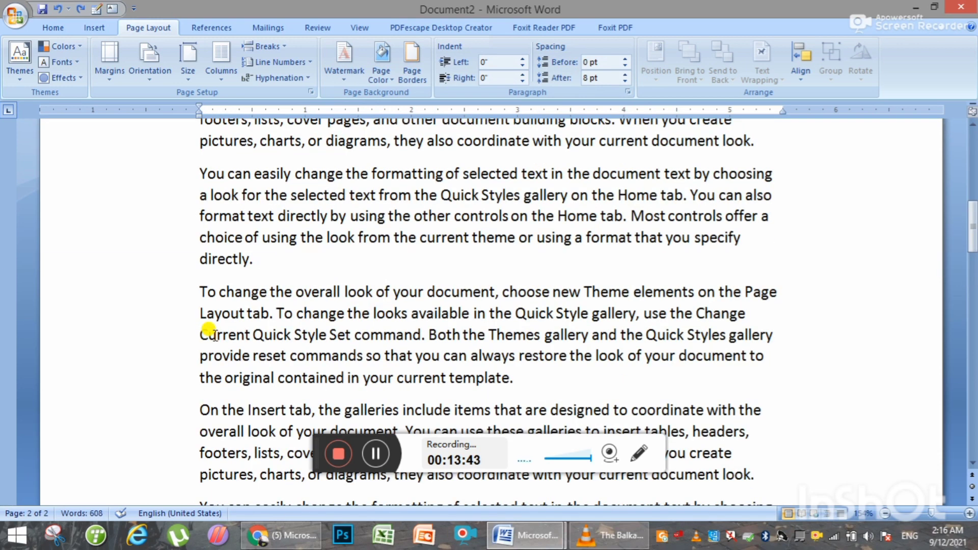
scroll(214, 335, up, 10)
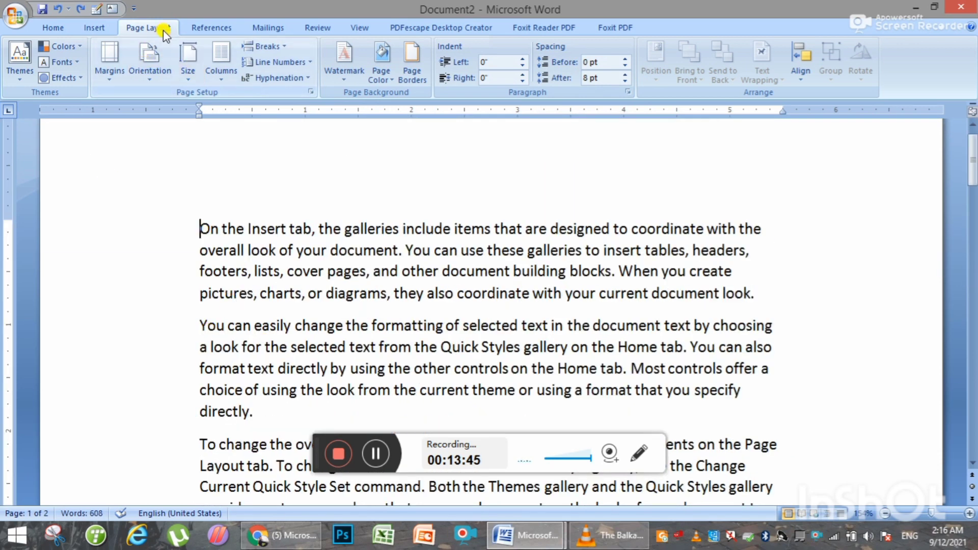
- Switch the page to Landscape orientation, then back to Portrait
click(153, 79)
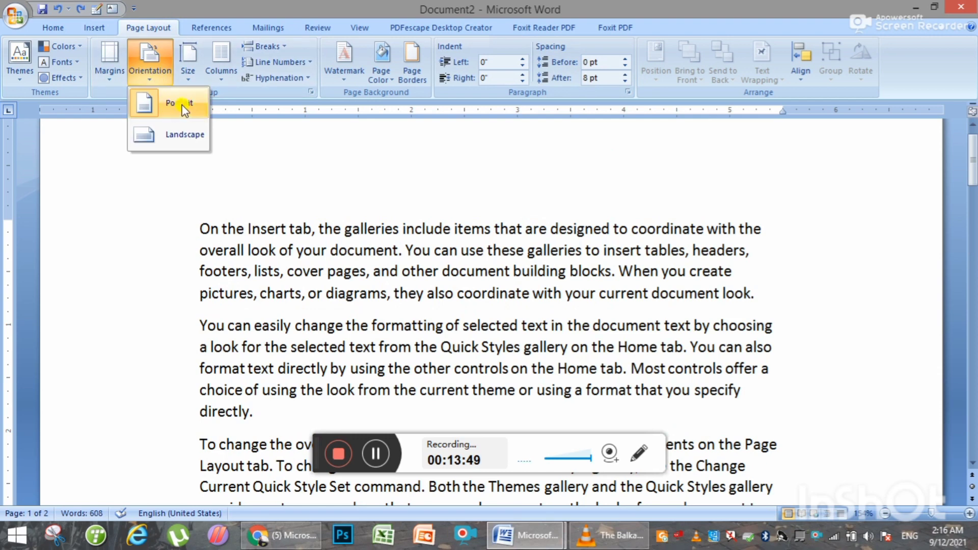
click(165, 136)
scroll(560, 245, down, 3)
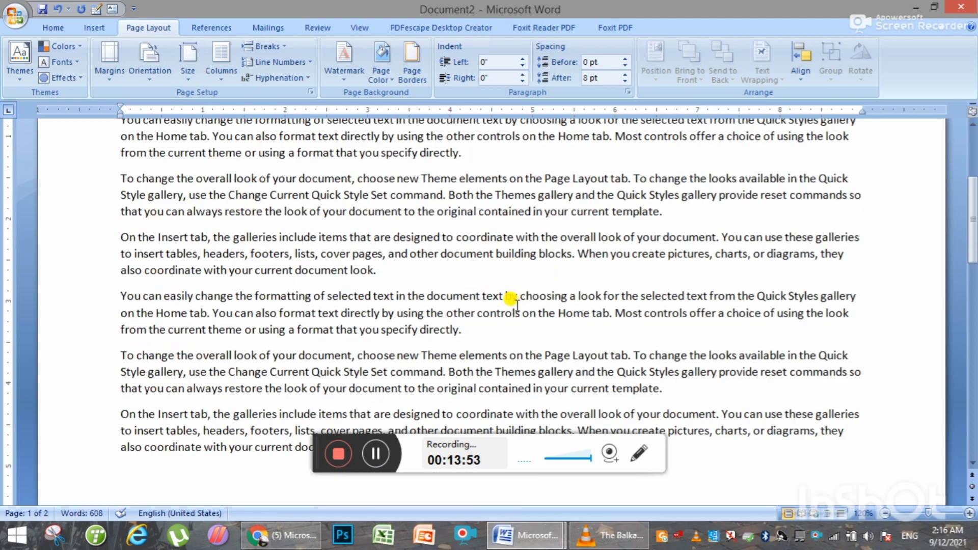
scroll(570, 351, up, 4)
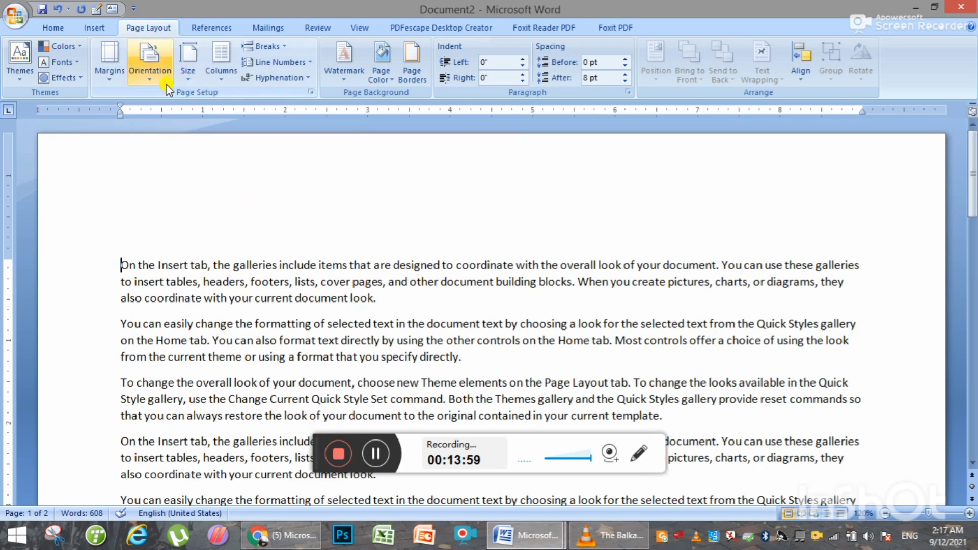
click(149, 64)
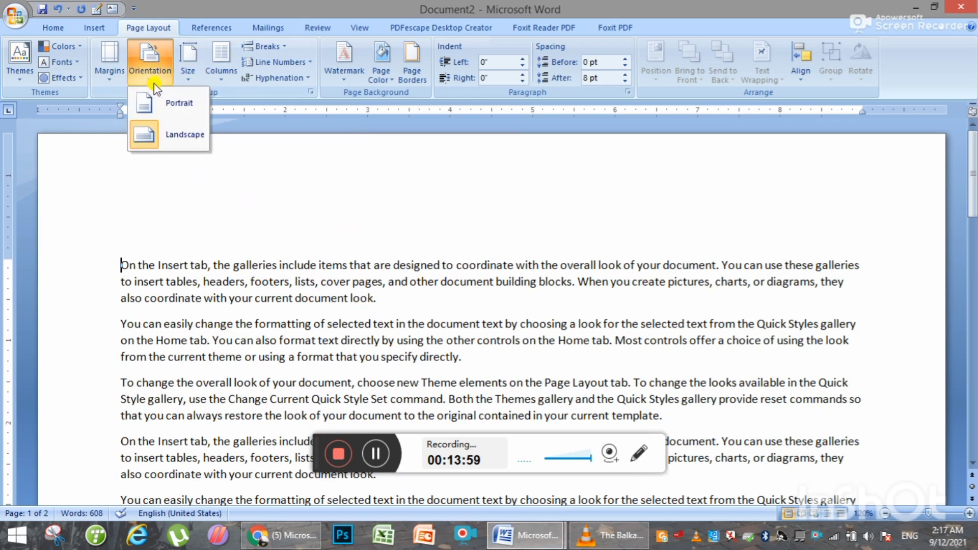
click(182, 106)
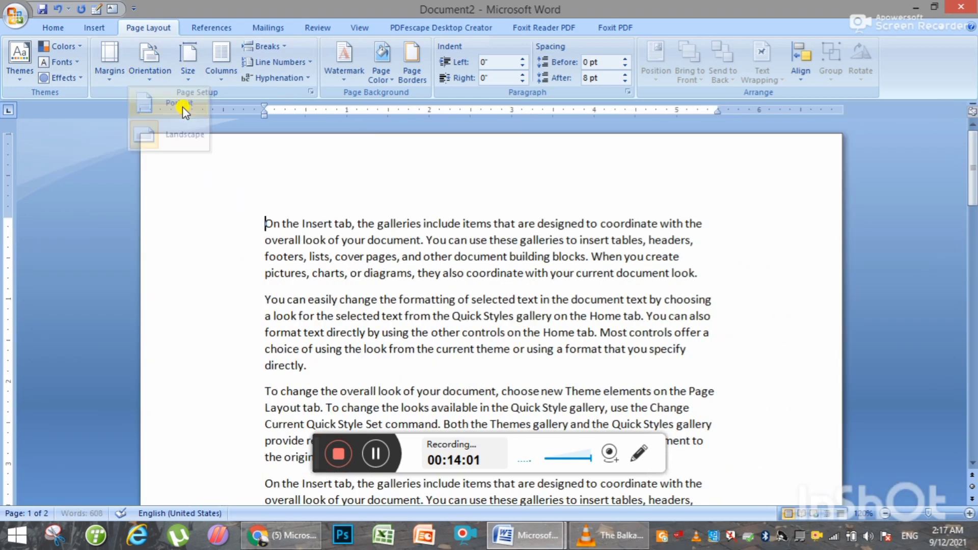
- Pick Letter, then change the paper size to Legal (8.5" x 14")
click(191, 77)
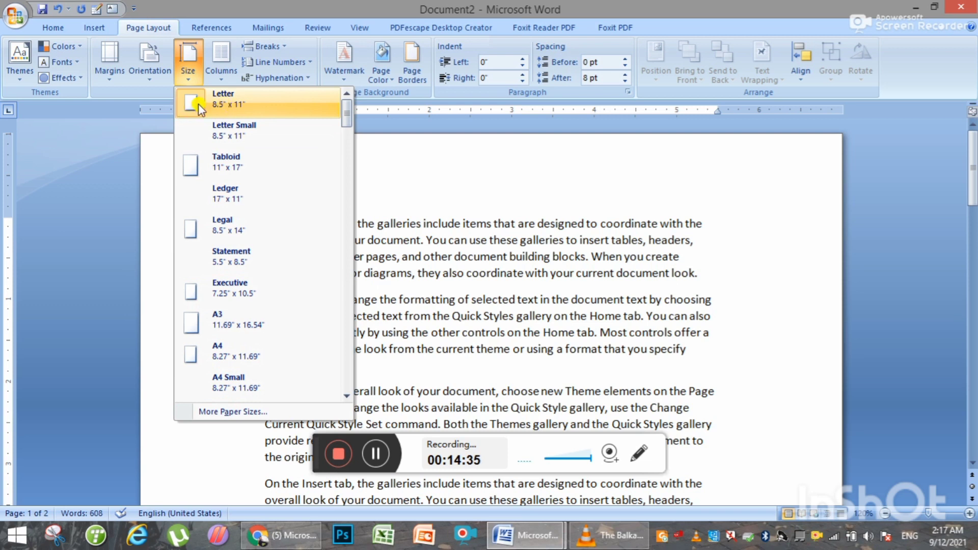
click(226, 105)
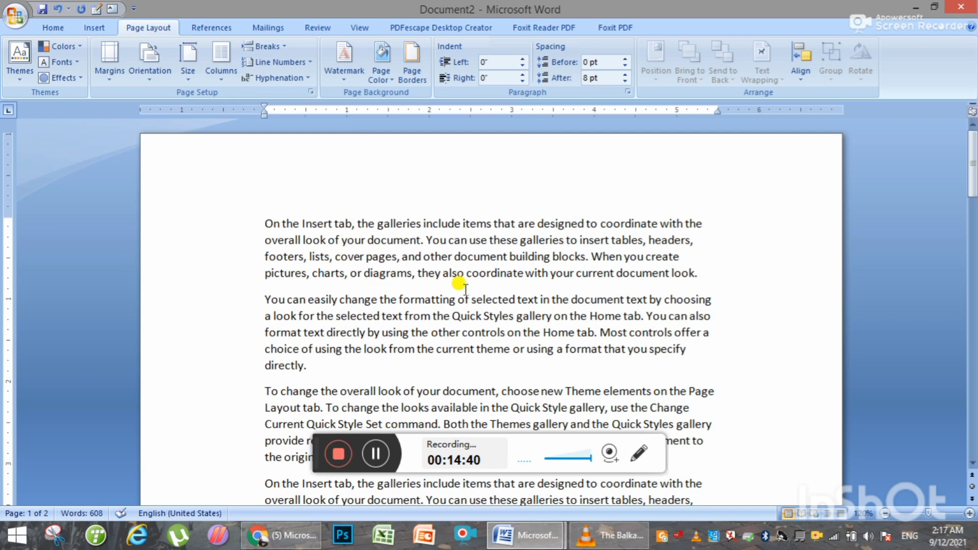
click(198, 81)
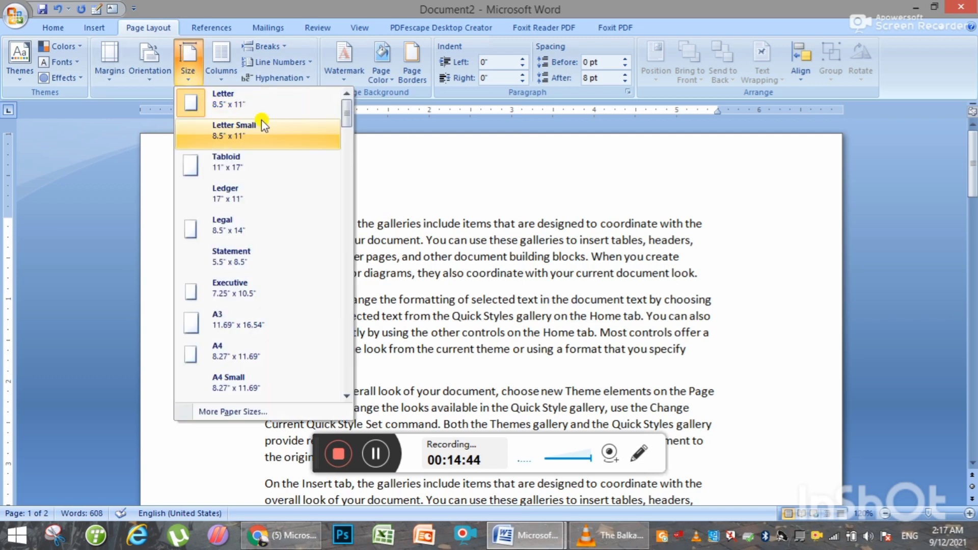
click(234, 229)
- Scroll through the document to confirm all 608 words fit on one Legal page
scroll(355, 272, down, 5)
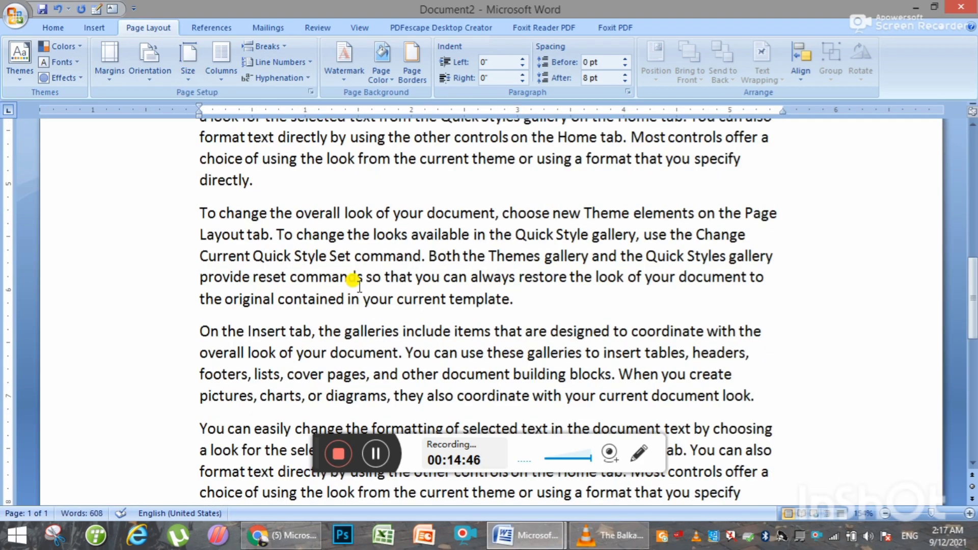
scroll(713, 301, up, 5)
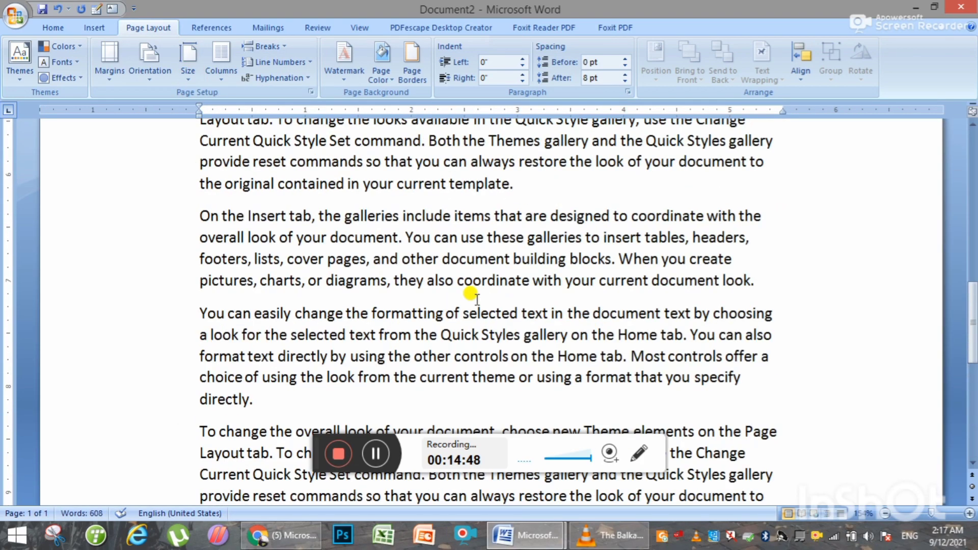
scroll(465, 291, up, 3)
scroll(354, 255, up, 3)
scroll(382, 234, up, 5)
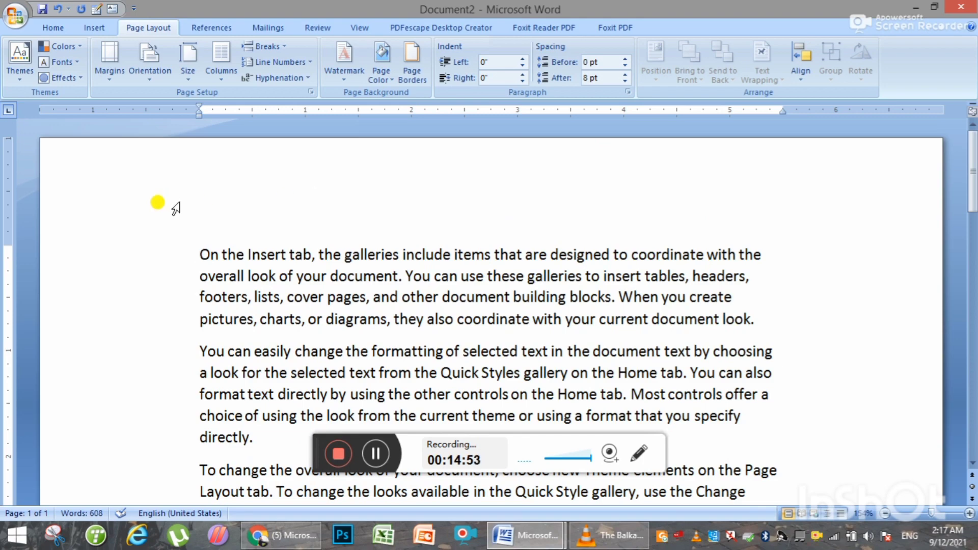
scroll(201, 262, down, 2)
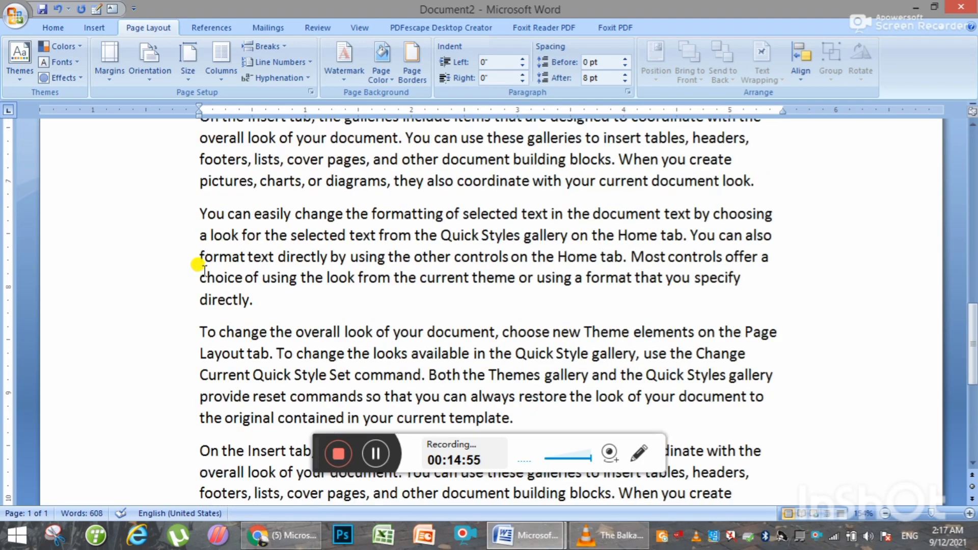
scroll(202, 268, down, 4)
scroll(163, 153, up, 3)
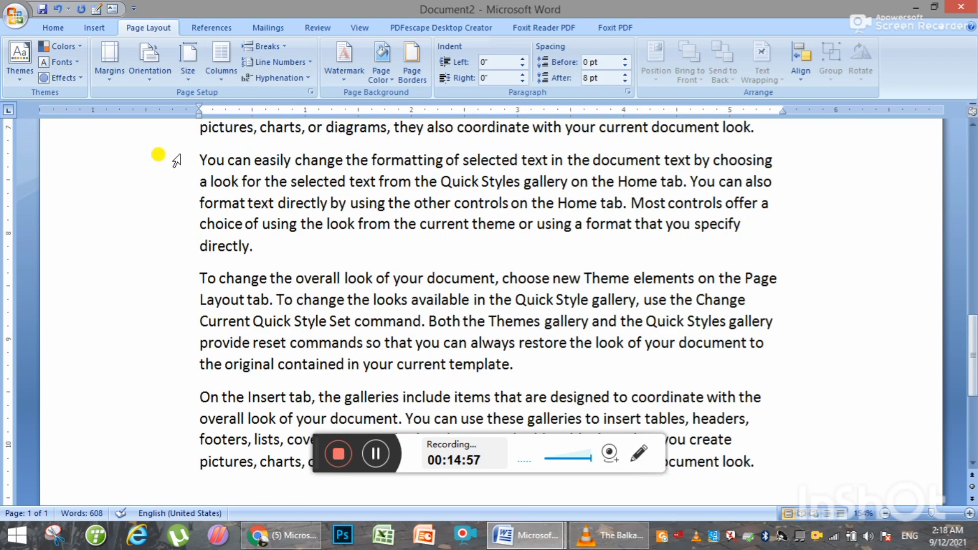
click(188, 81)
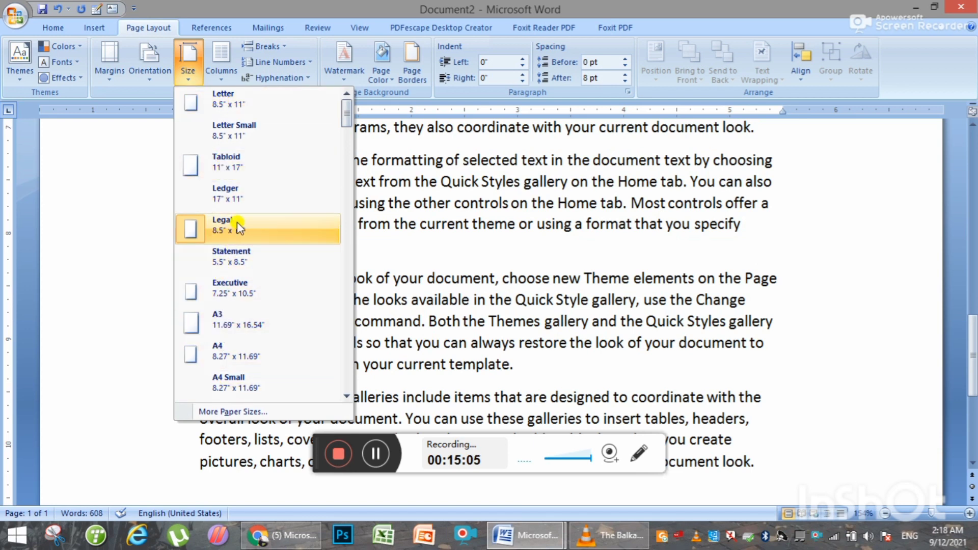
- Restore the Letter paper size and place the caret at the start of the text
click(231, 103)
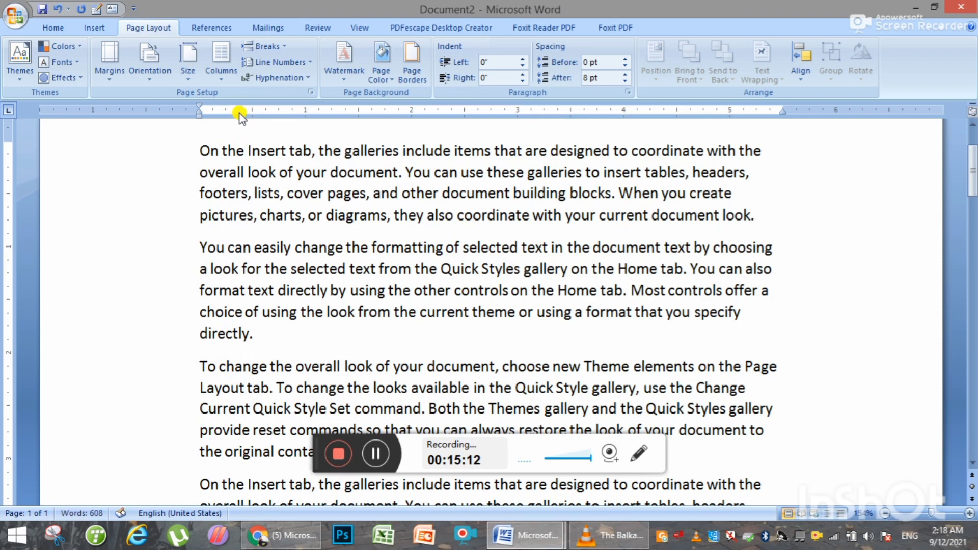
click(221, 72)
click(221, 72)
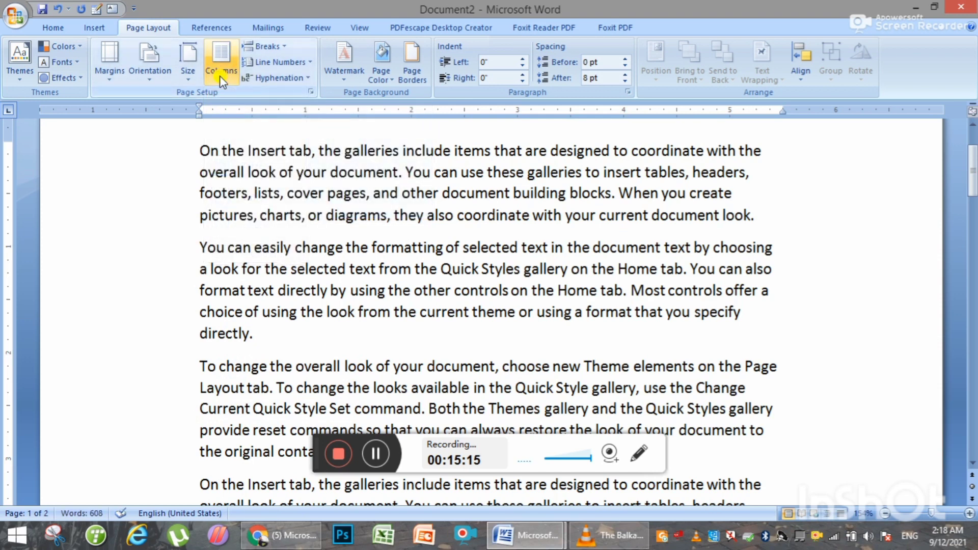
click(222, 76)
click(113, 126)
- Open Page Setup from the ruler and enter a custom 8.5" x 11.5" paper size
double_click(135, 109)
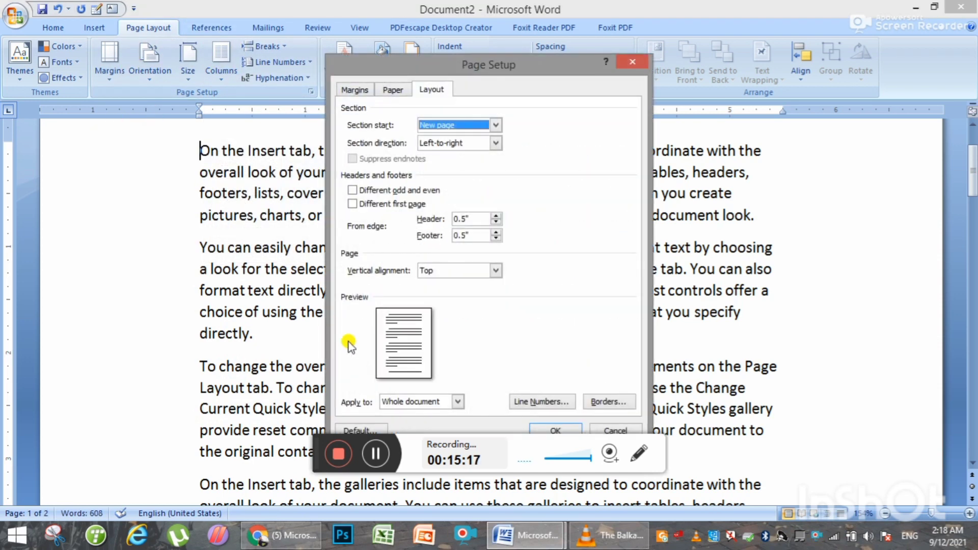
click(392, 90)
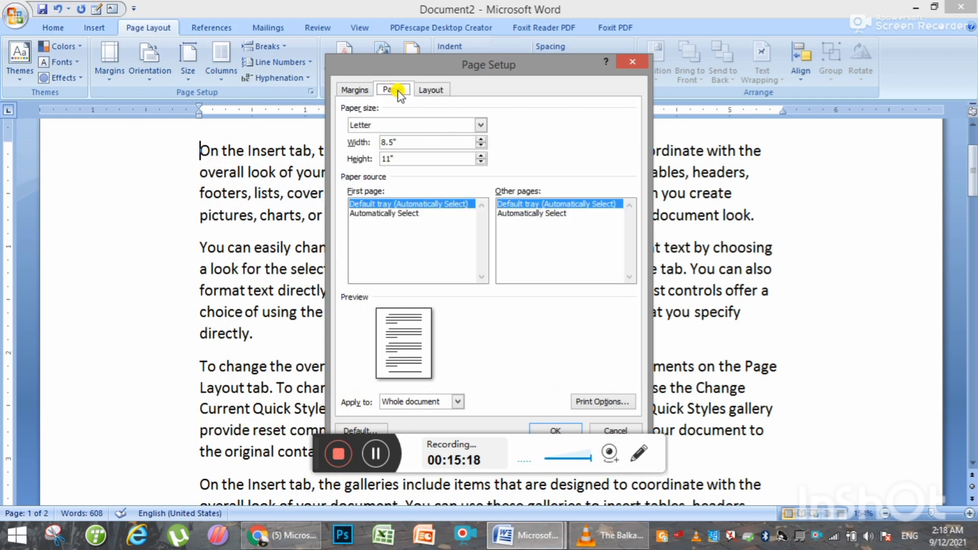
click(481, 125)
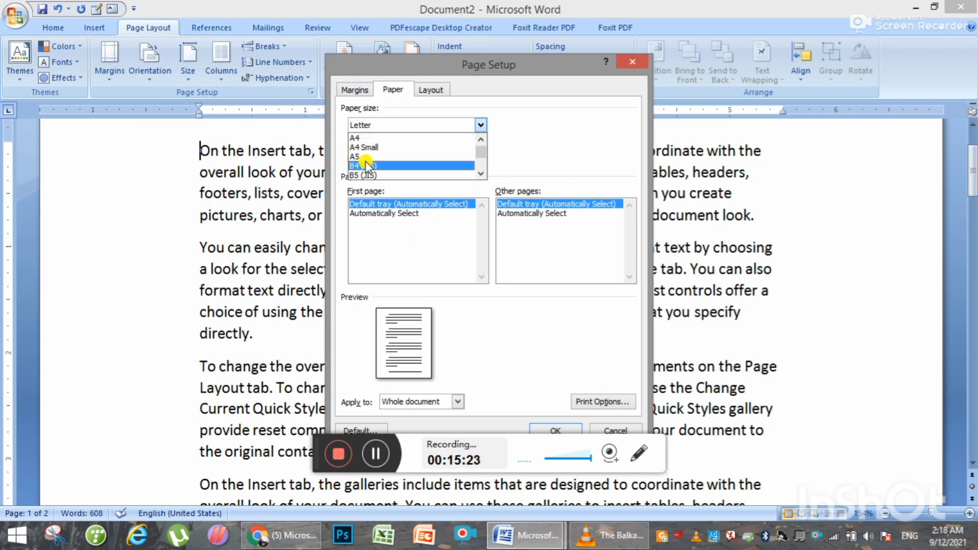
click(366, 138)
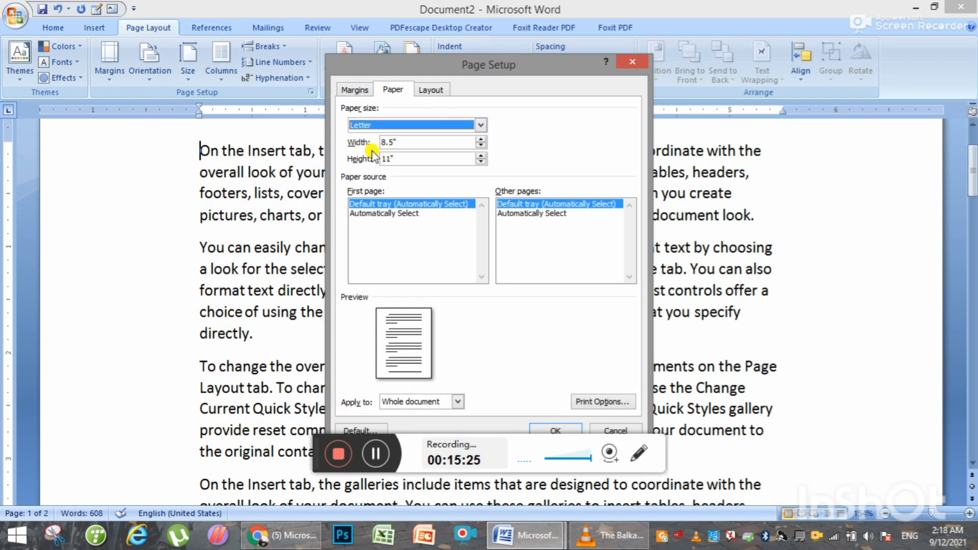
click(481, 156)
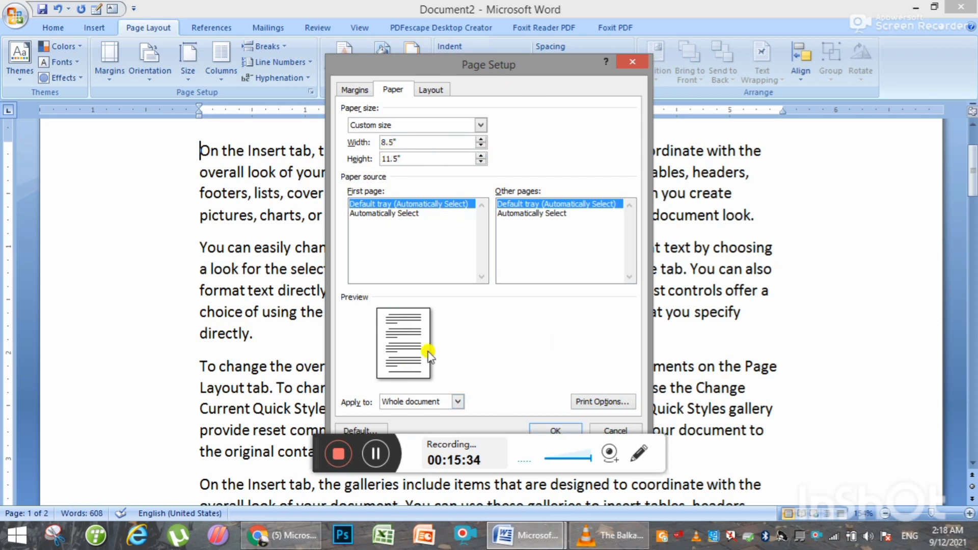
- Check the Layout tab's section start options, keeping New page
click(432, 90)
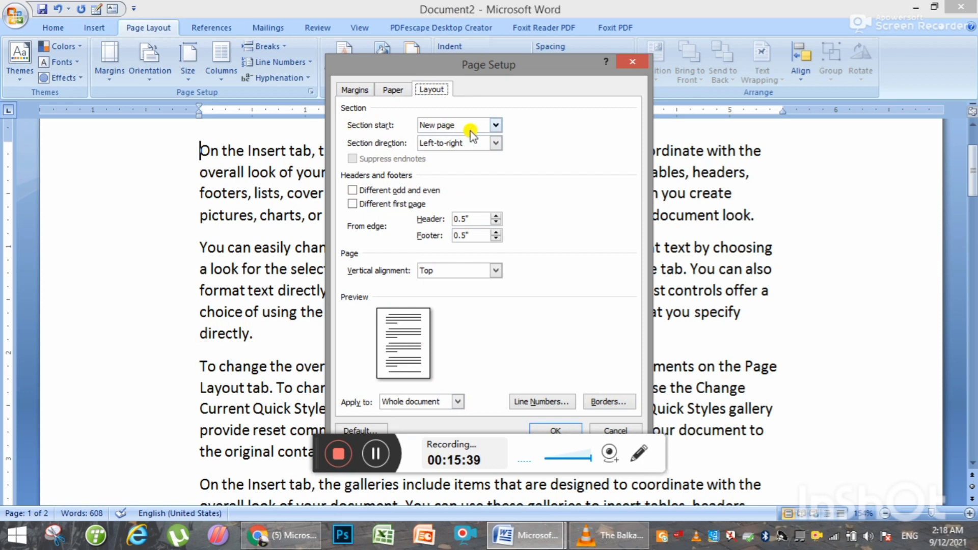
click(493, 124)
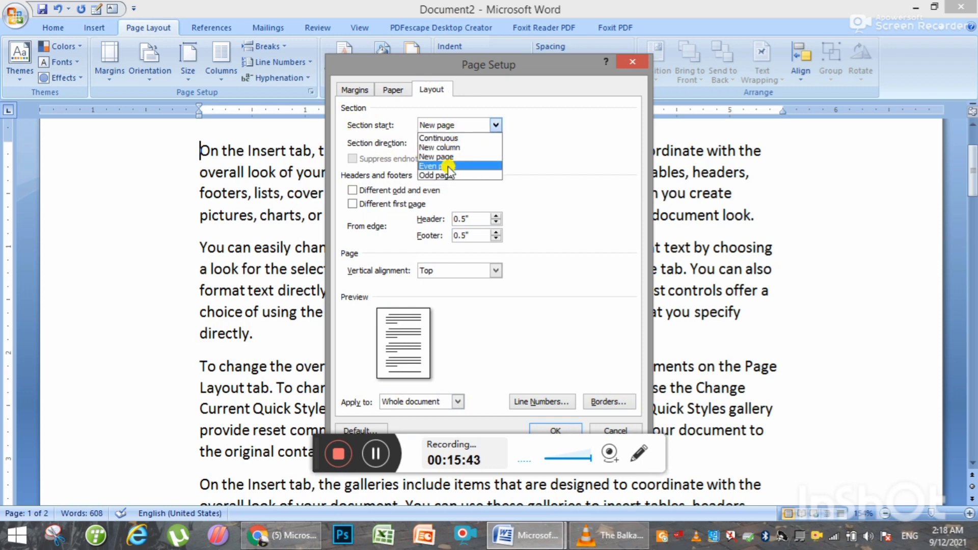
click(494, 127)
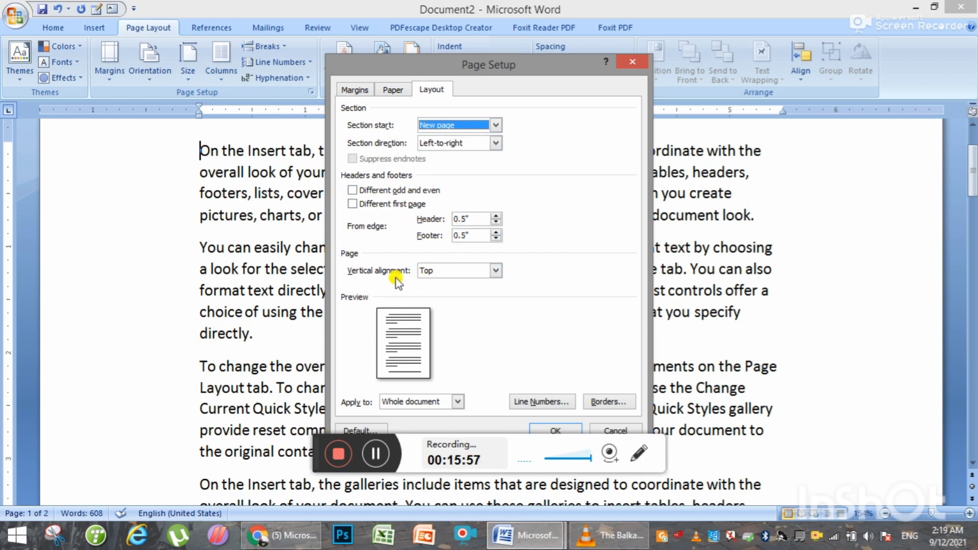
- Set vertical alignment to Justified (after trying Center) for the whole document and confirm
click(496, 270)
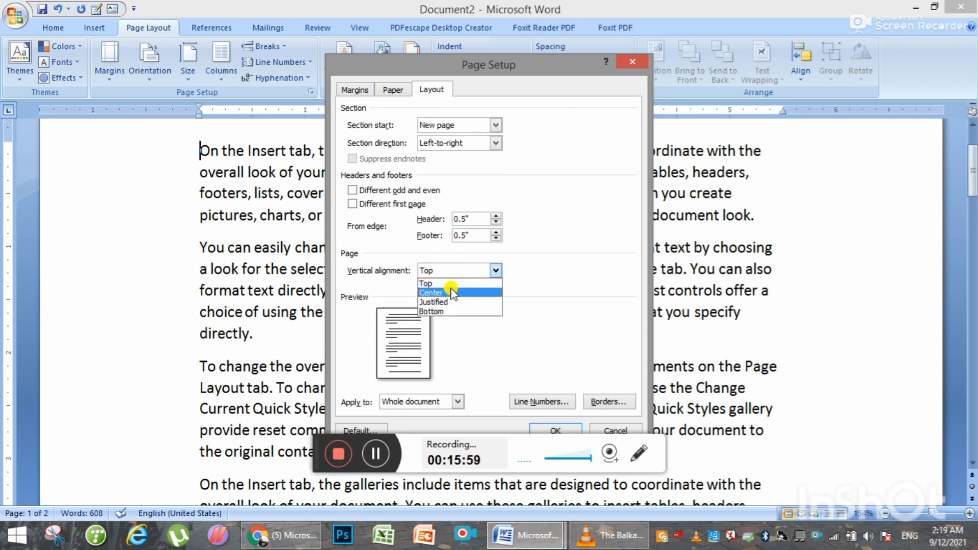
click(448, 292)
click(495, 270)
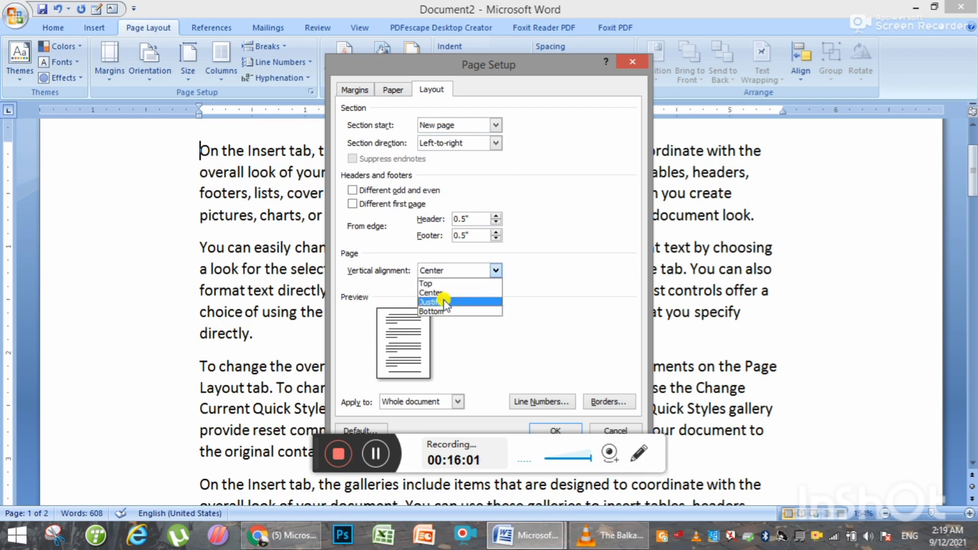
click(434, 302)
click(492, 271)
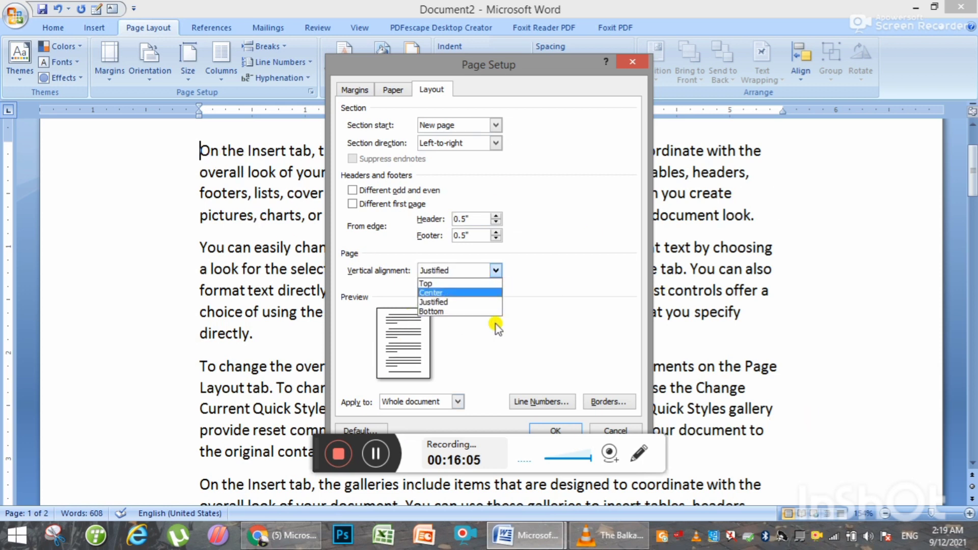
click(498, 270)
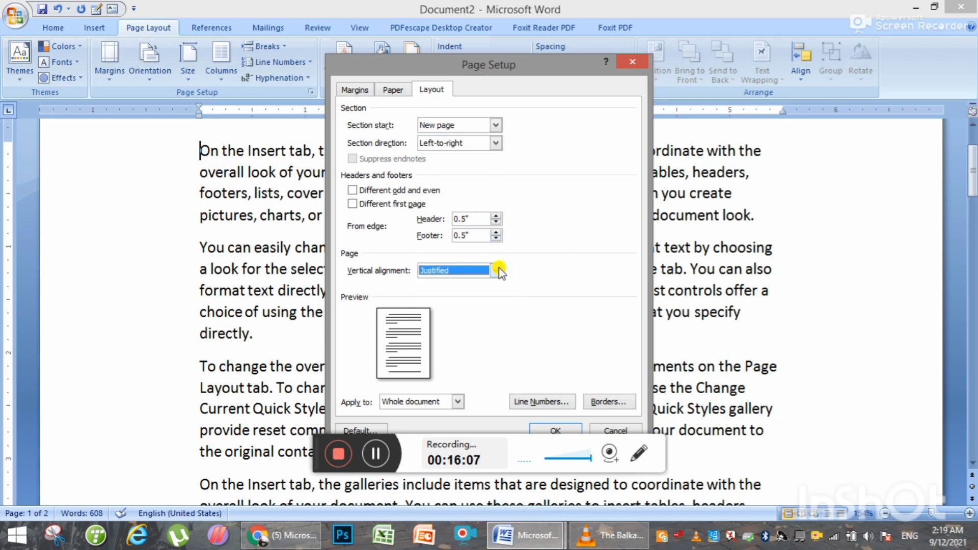
click(559, 431)
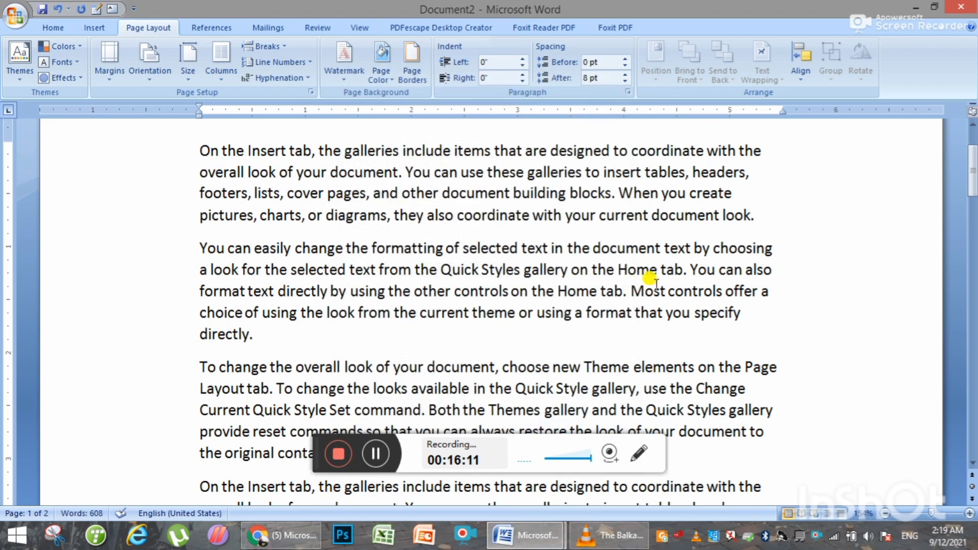
- Justify the first paragraph, then all the remaining text, with Ctrl+J
drag(756, 319, 138, 246)
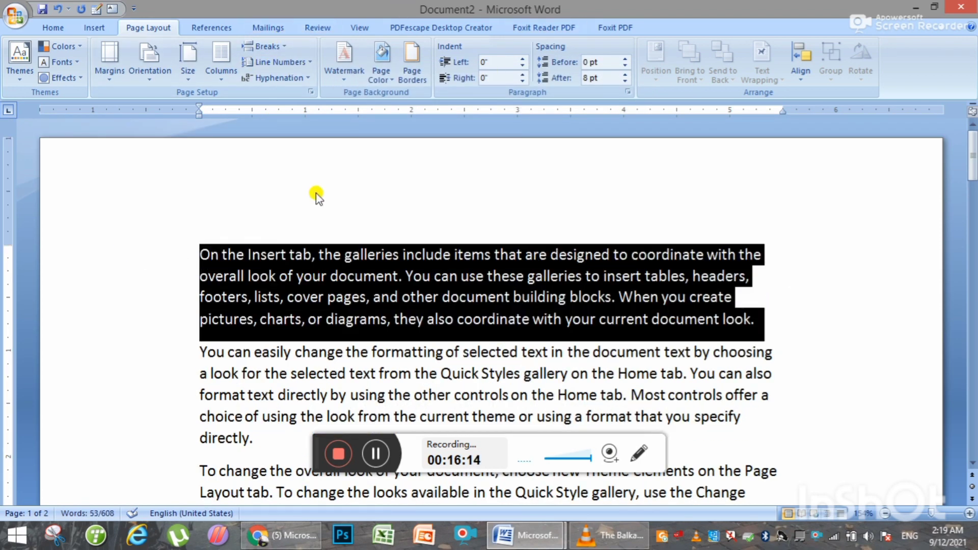
key(ctrl+j)
click(633, 260)
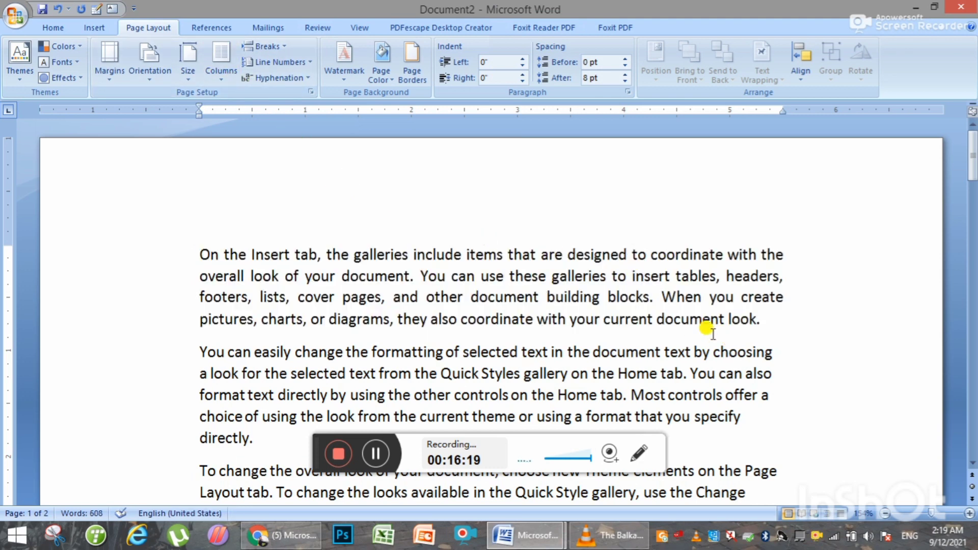
key(ctrl+a)
key(ctrl+j)
click(686, 279)
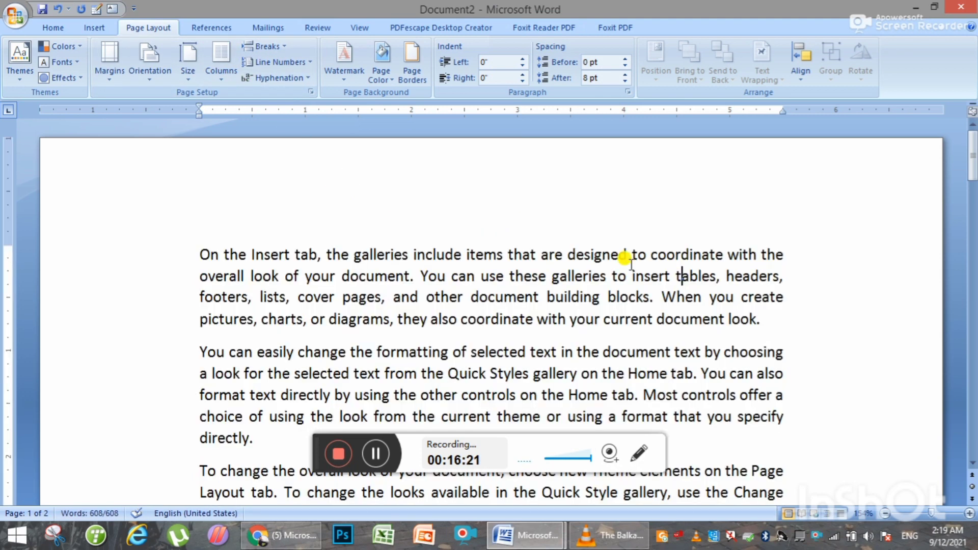
click(271, 275)
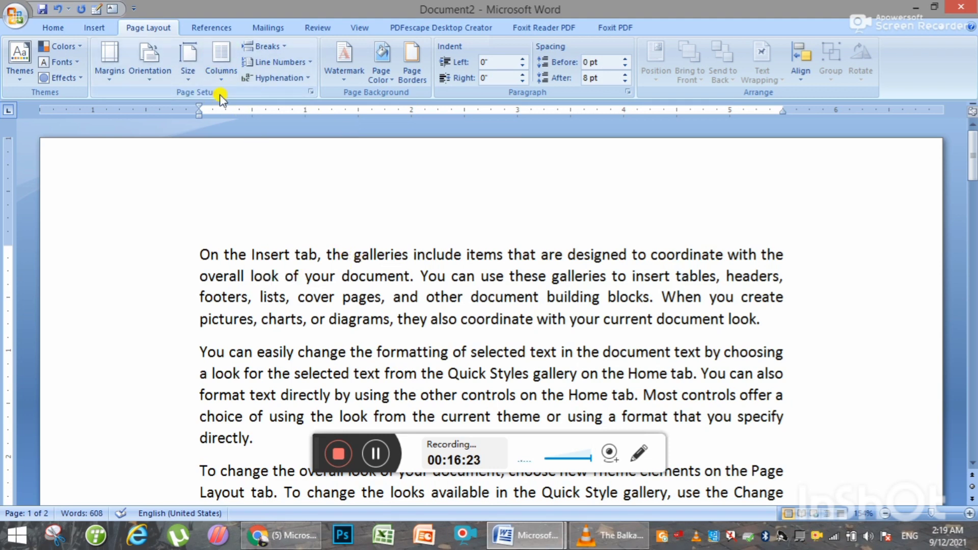
- Select all the text and try the Two and Three column layouts
key(ctrl+a)
click(214, 69)
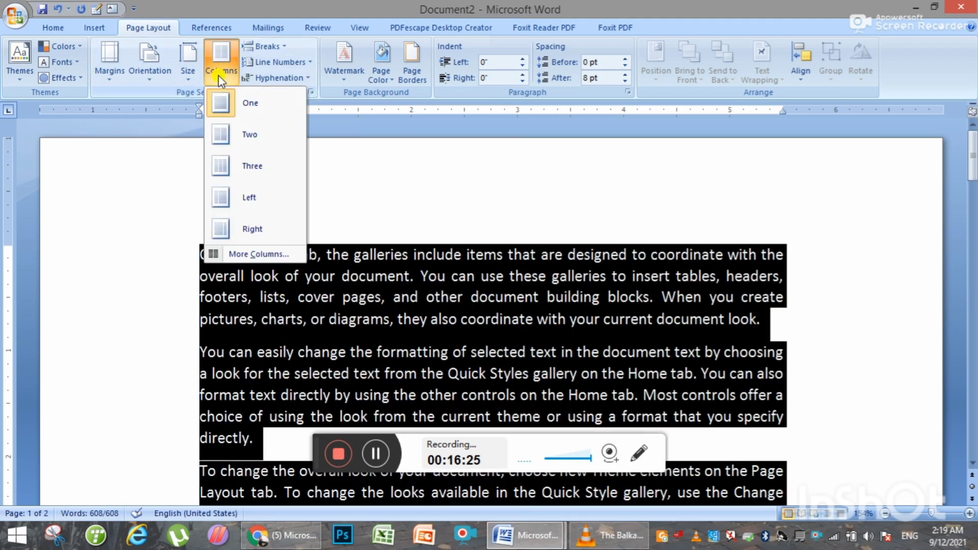
click(235, 135)
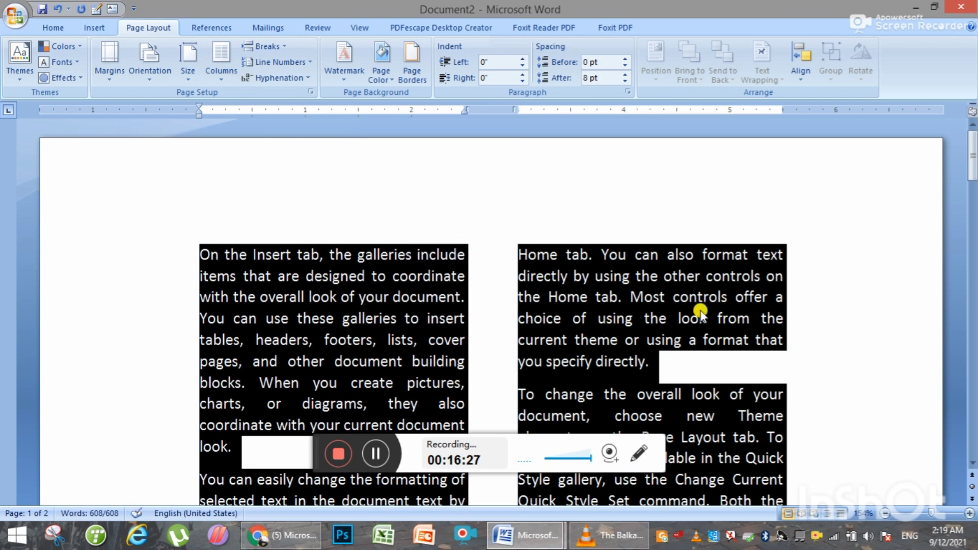
click(234, 79)
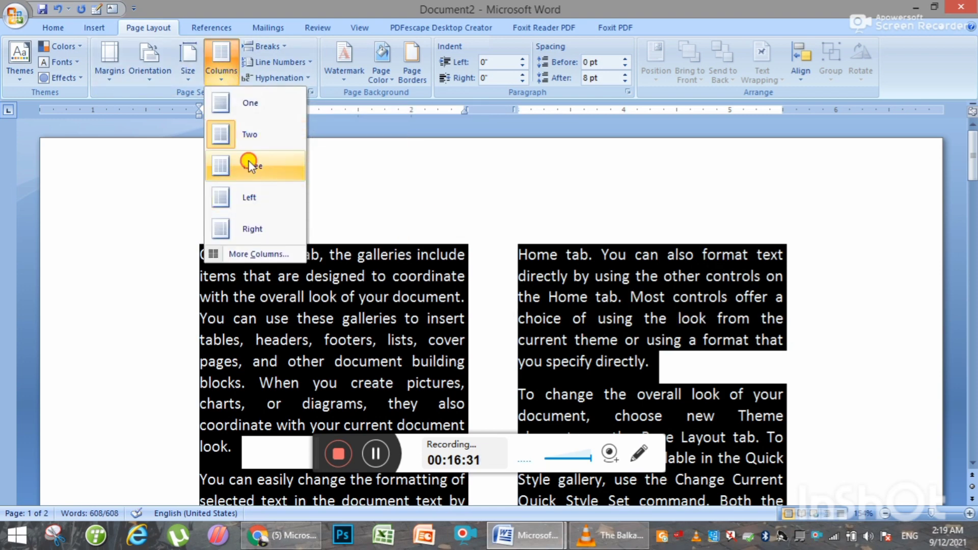
click(250, 163)
- Apply the Right column preset and bring up the More Columns settings
click(221, 66)
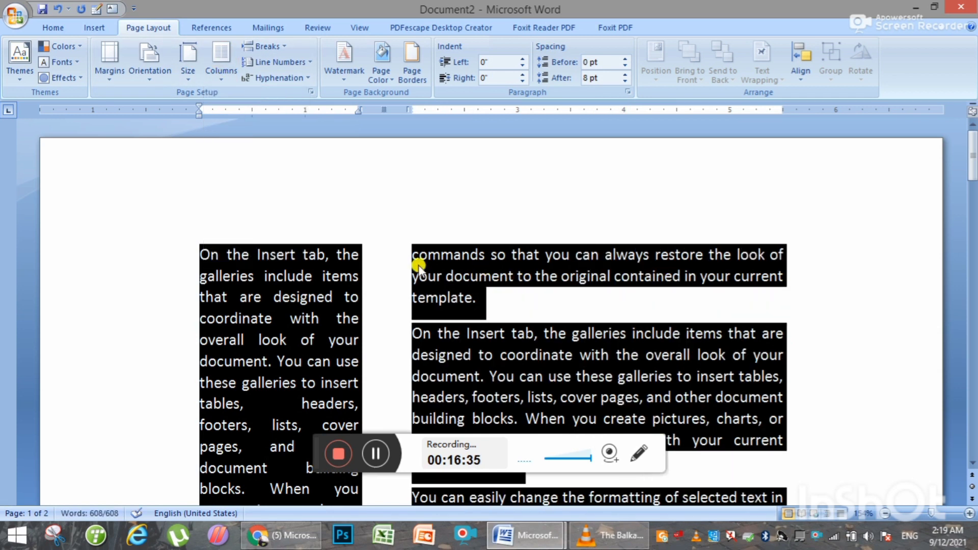
click(219, 56)
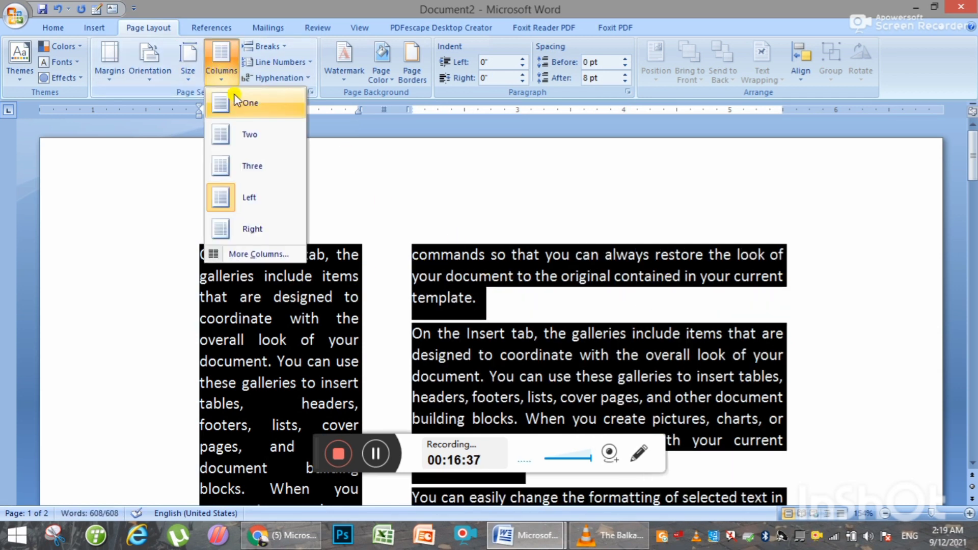
click(247, 223)
click(233, 80)
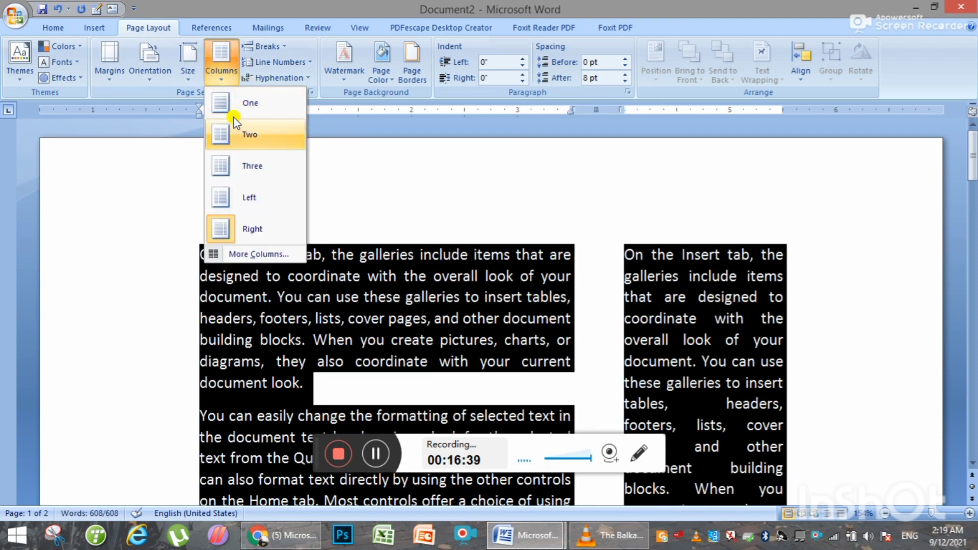
click(242, 251)
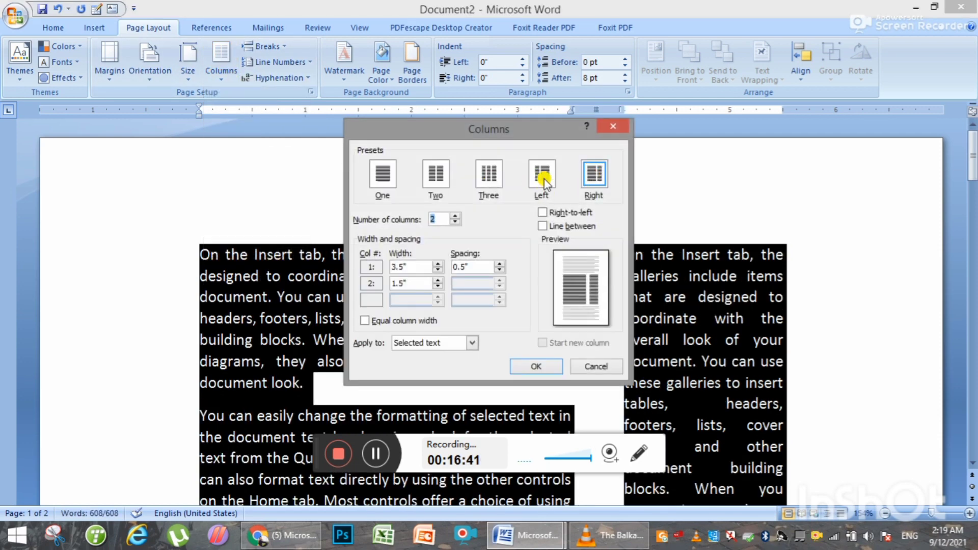
- Raise the number of columns to six in the Columns dialog and apply it
click(455, 216)
click(455, 216)
click(455, 216)
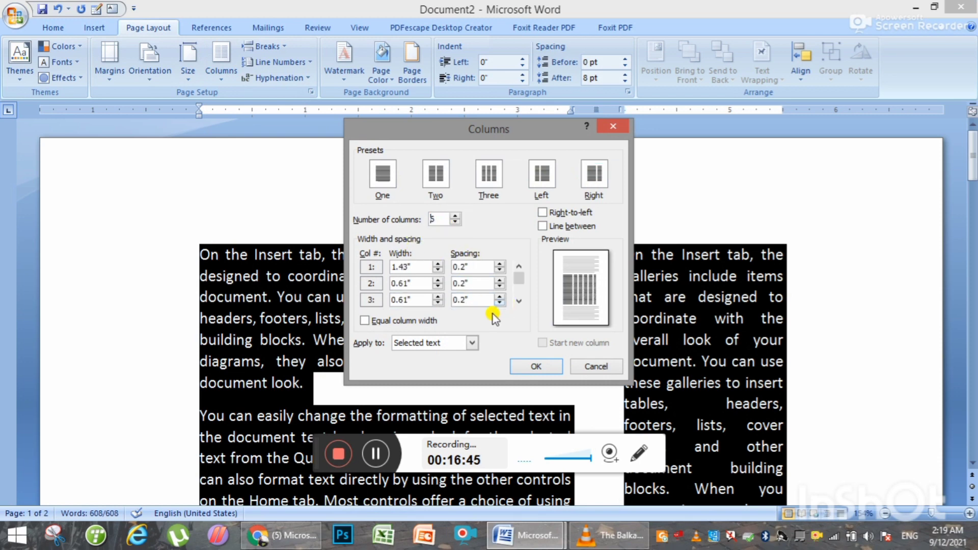
click(536, 366)
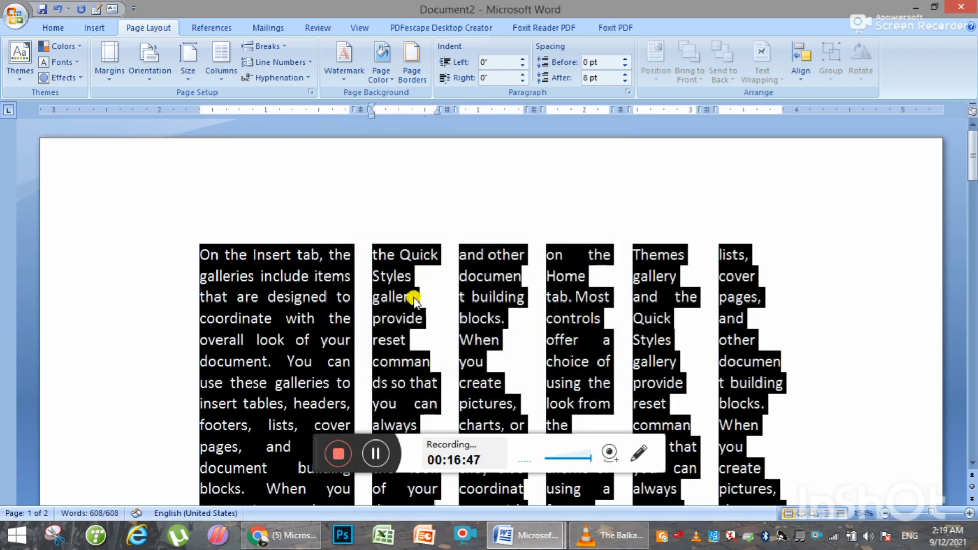
- Return the text to a single full-width column and select all of it
double_click(562, 276)
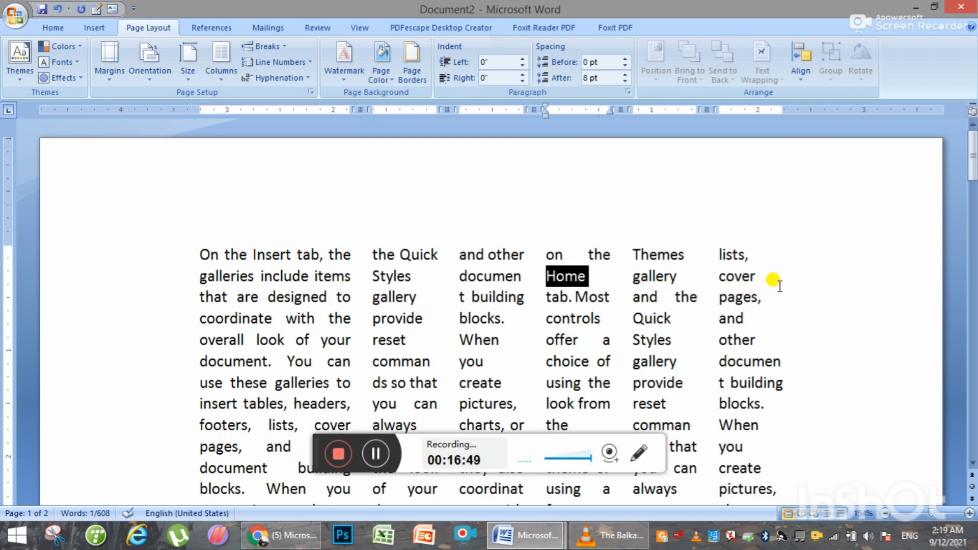
click(221, 59)
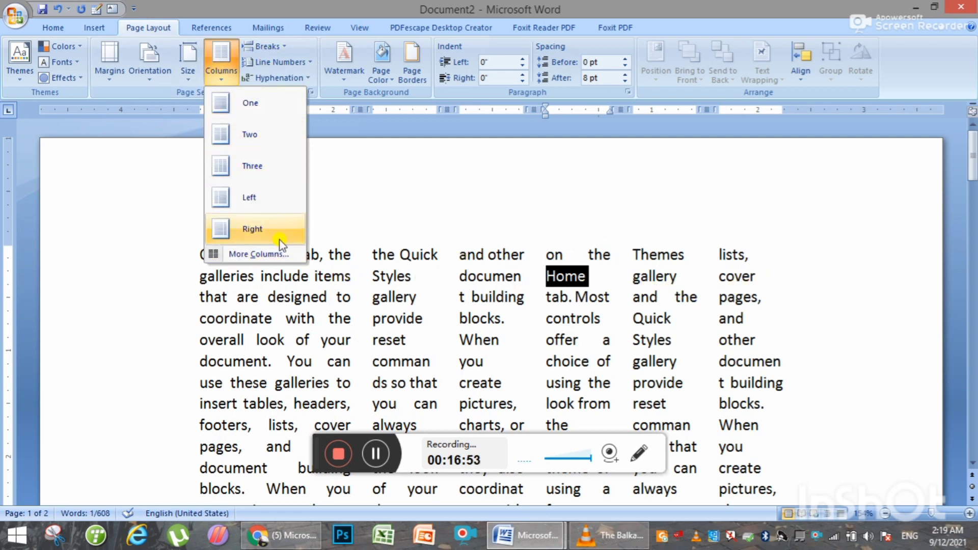
click(470, 196)
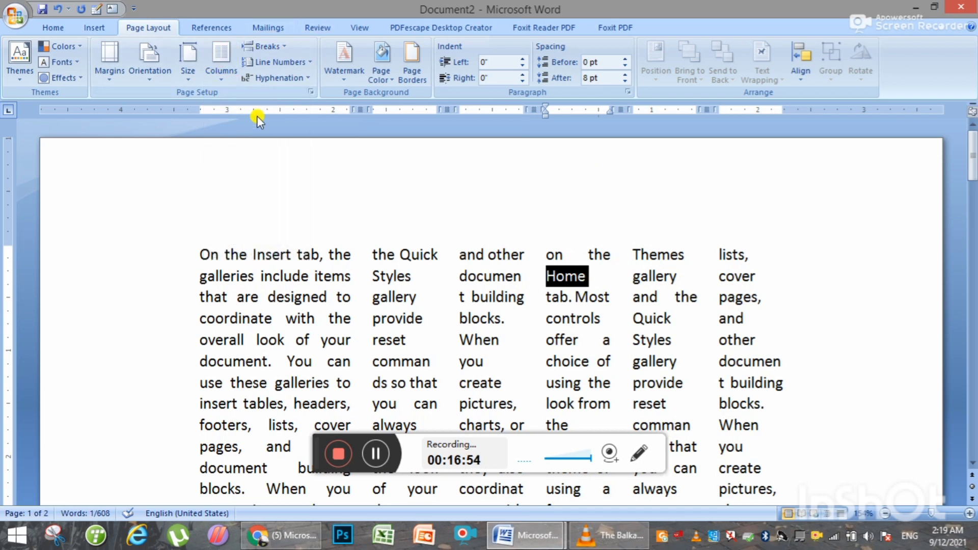
click(228, 81)
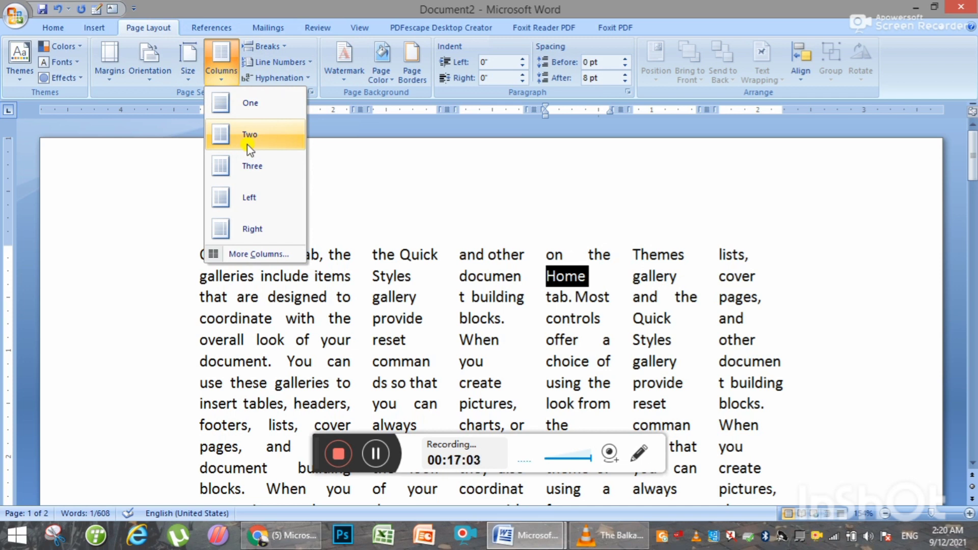
click(366, 149)
key(ctrl+a)
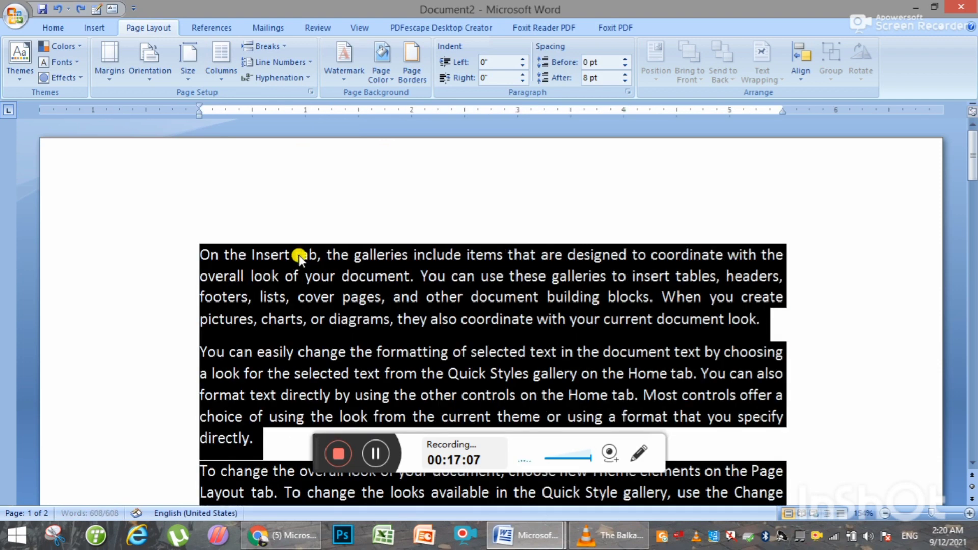
- Insert a Next Page section break, then review the Breaks list without adding another
click(279, 46)
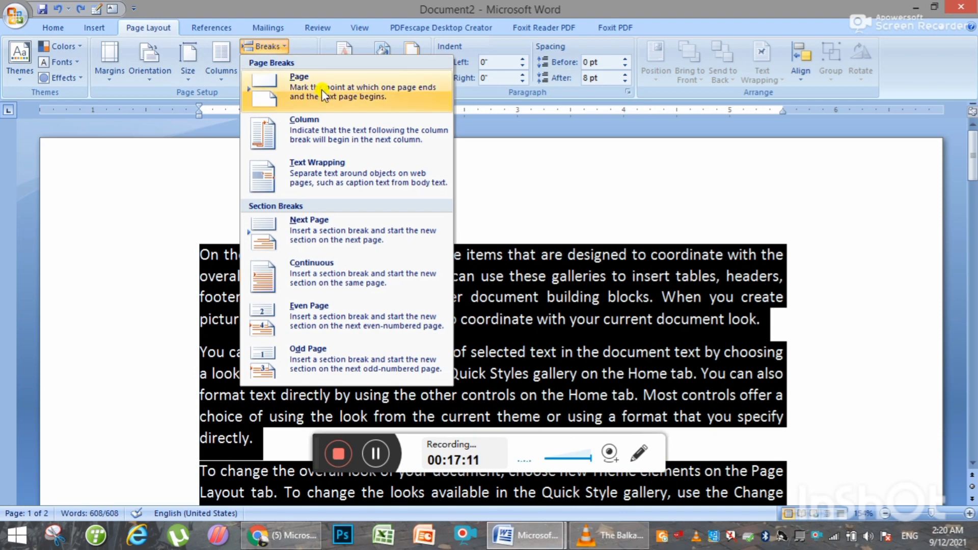
click(309, 227)
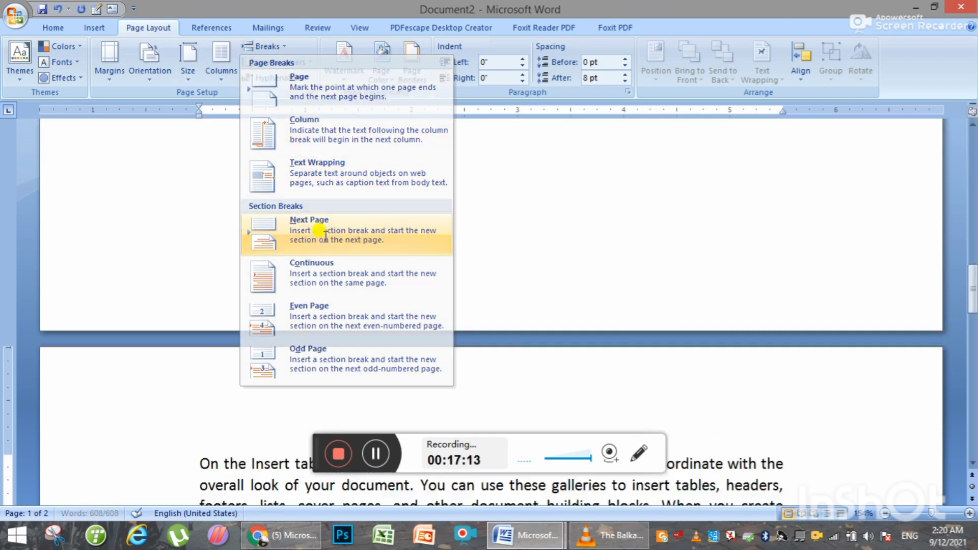
key(ctrl+a)
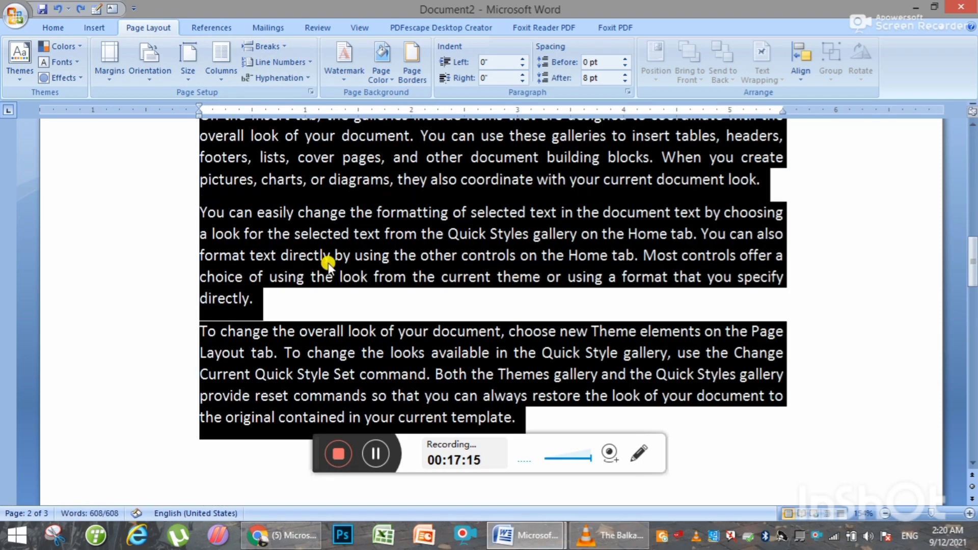
scroll(356, 258, down, 5)
click(525, 237)
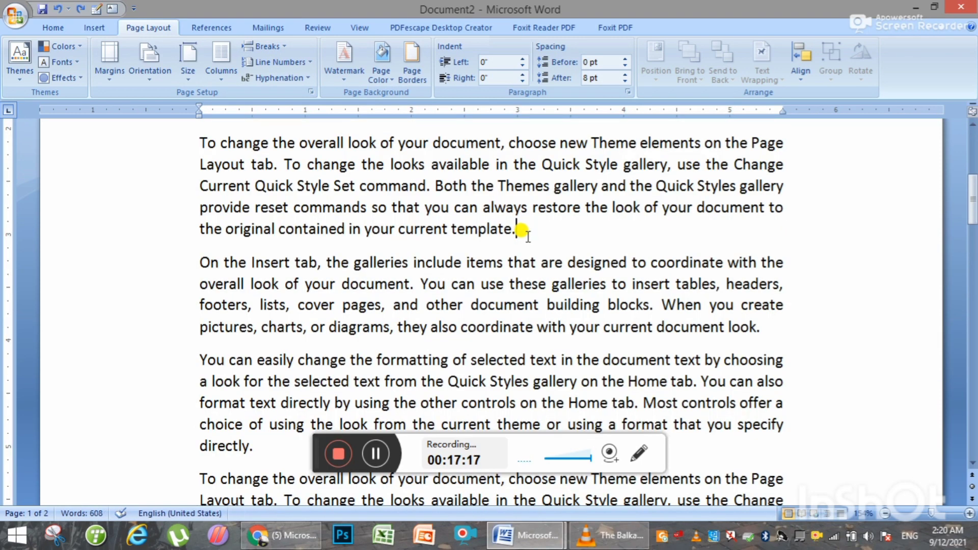
click(279, 46)
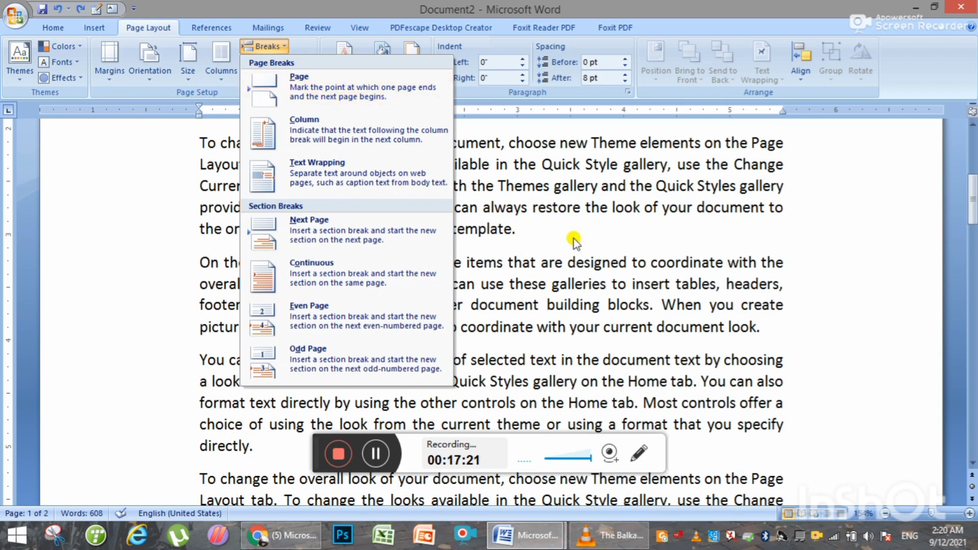
click(531, 228)
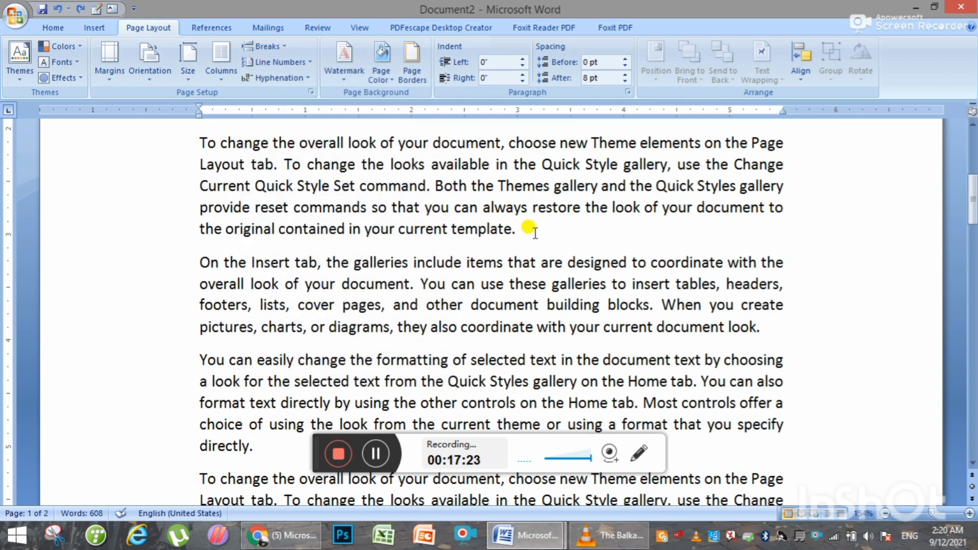
- Insert a page break after 'template.' with Ctrl+Enter and review the Breaks options
key(ctrl+Return)
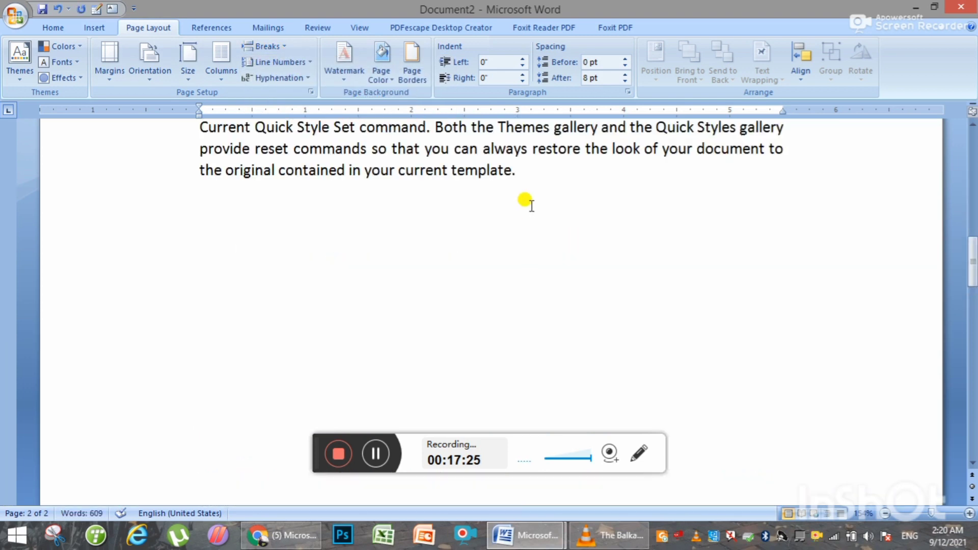
click(281, 46)
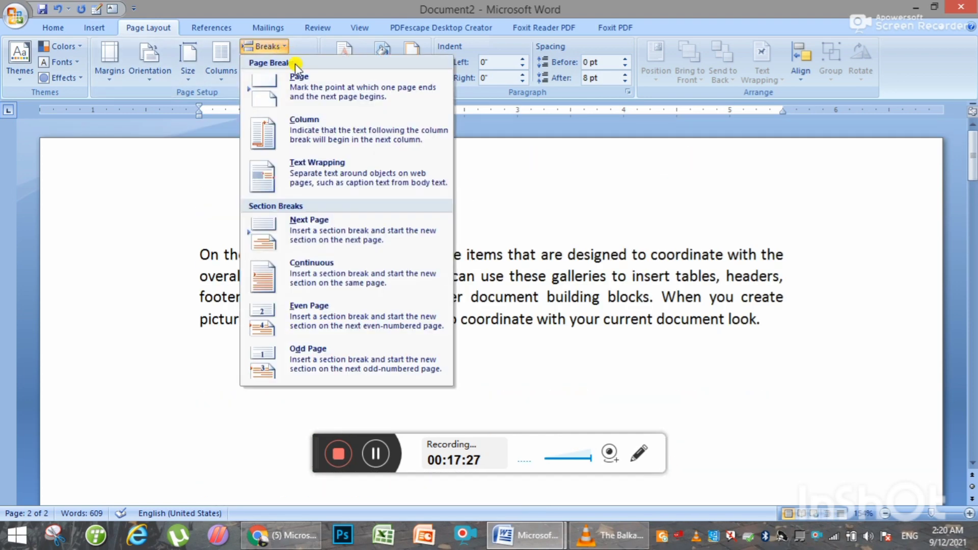
click(586, 287)
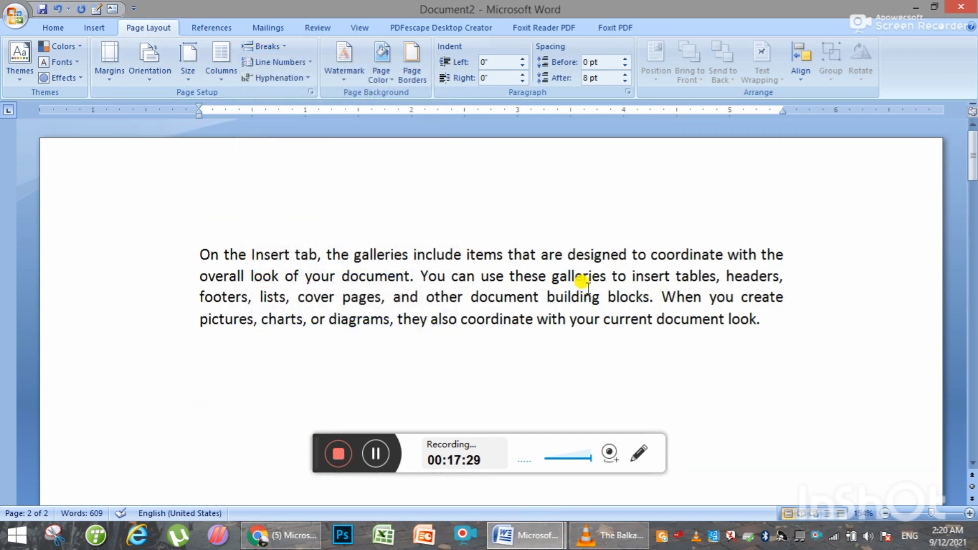
key(ctrl+a)
- Lay the whole text out in two columns
key(Left)
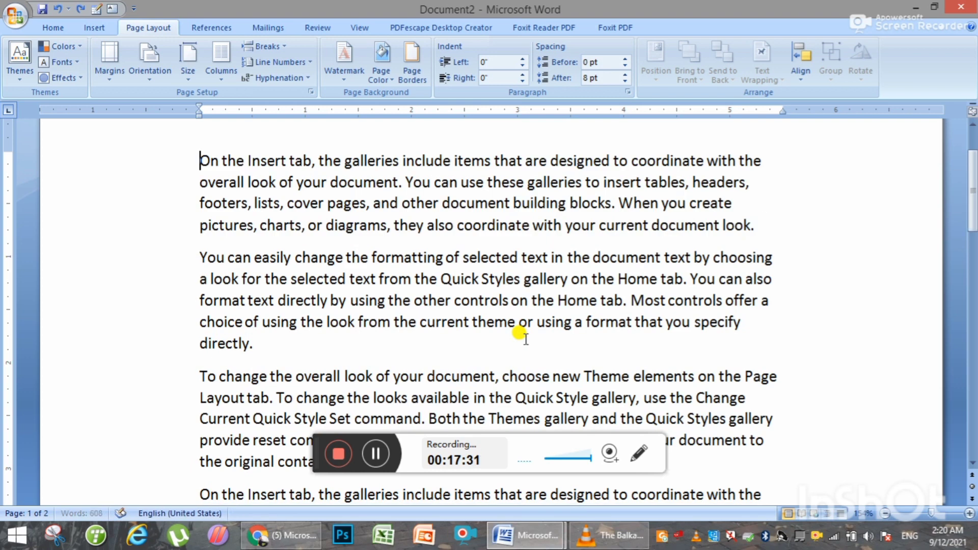
ctrl+scroll(525, 339, down, 3)
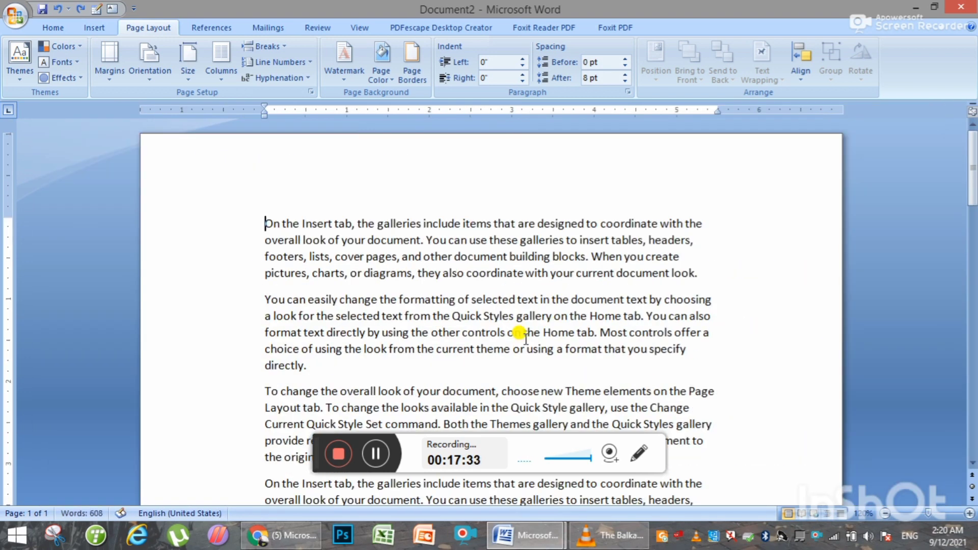
scroll(525, 339, down, 5)
key(ctrl+a)
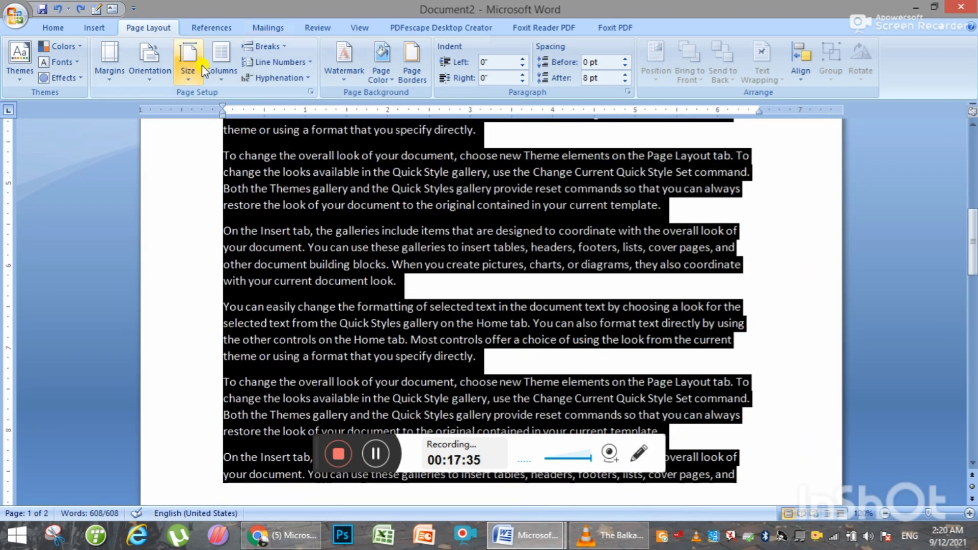
click(221, 58)
click(258, 164)
- Insert a column break after the first paragraph so the next paragraph starts the second column
click(399, 188)
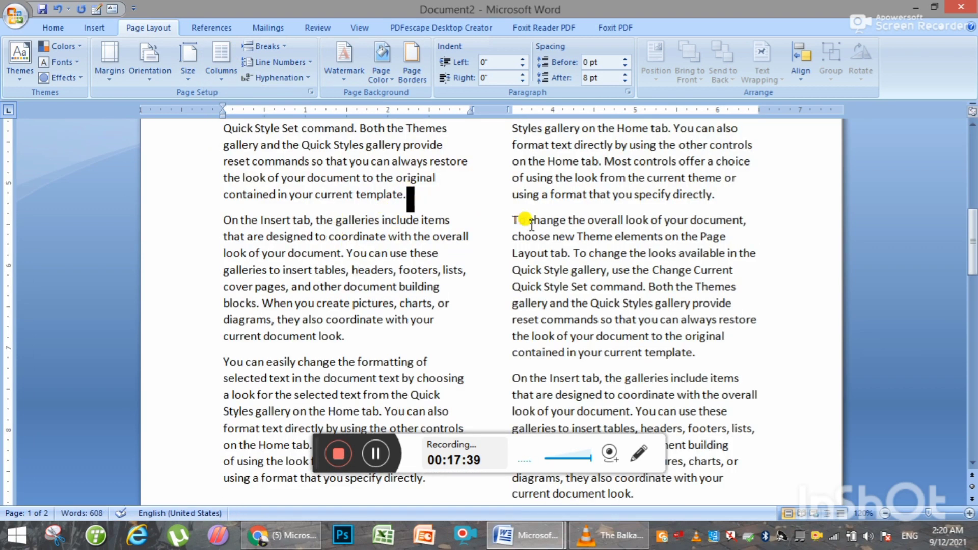
click(359, 336)
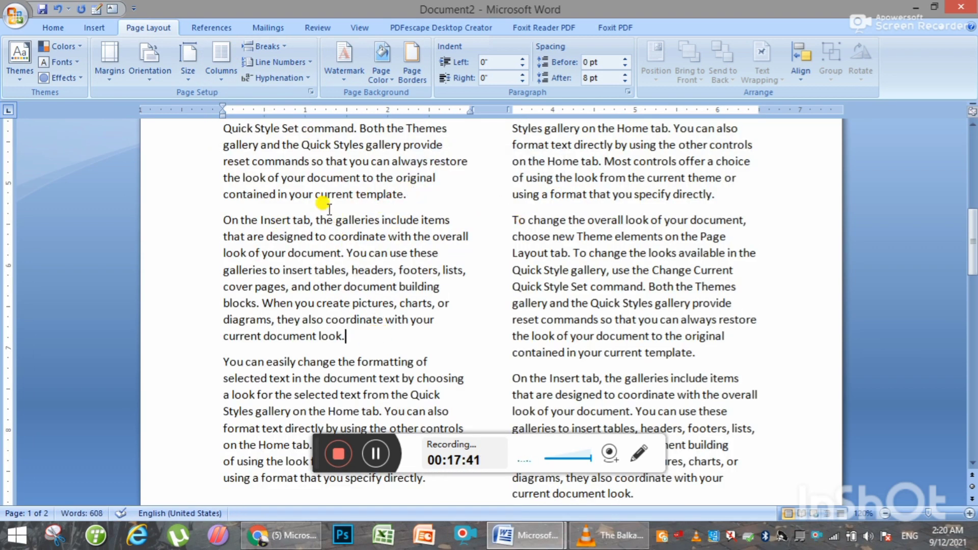
click(289, 49)
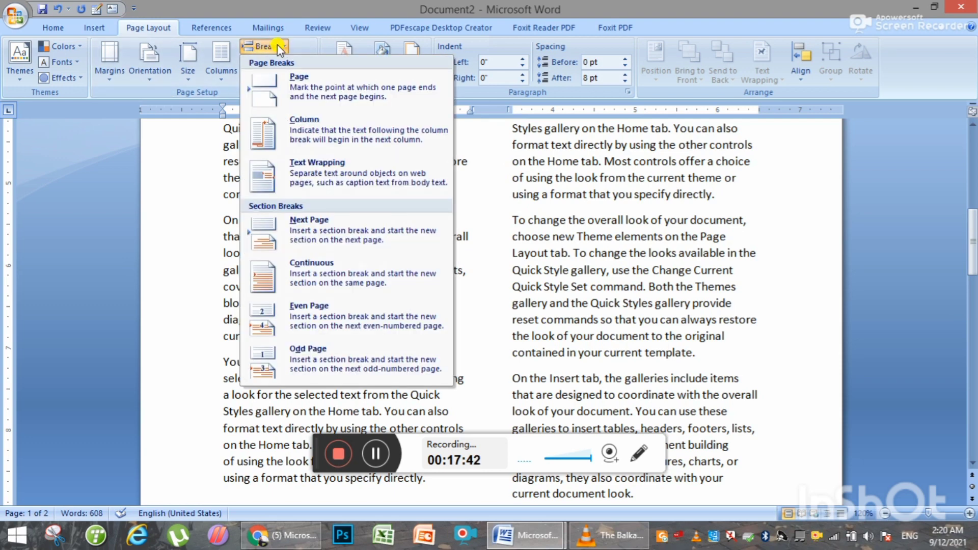
click(308, 136)
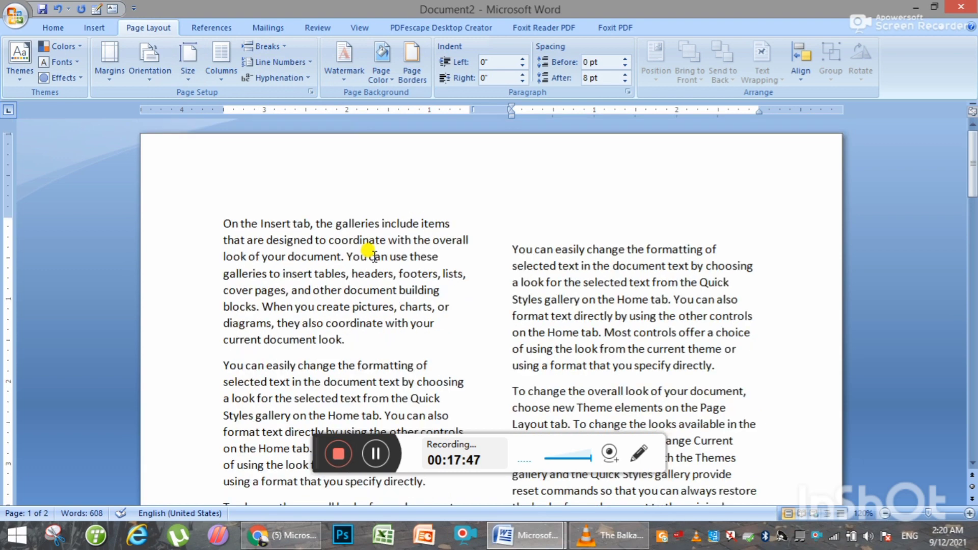
scroll(366, 259, up, 2)
click(268, 47)
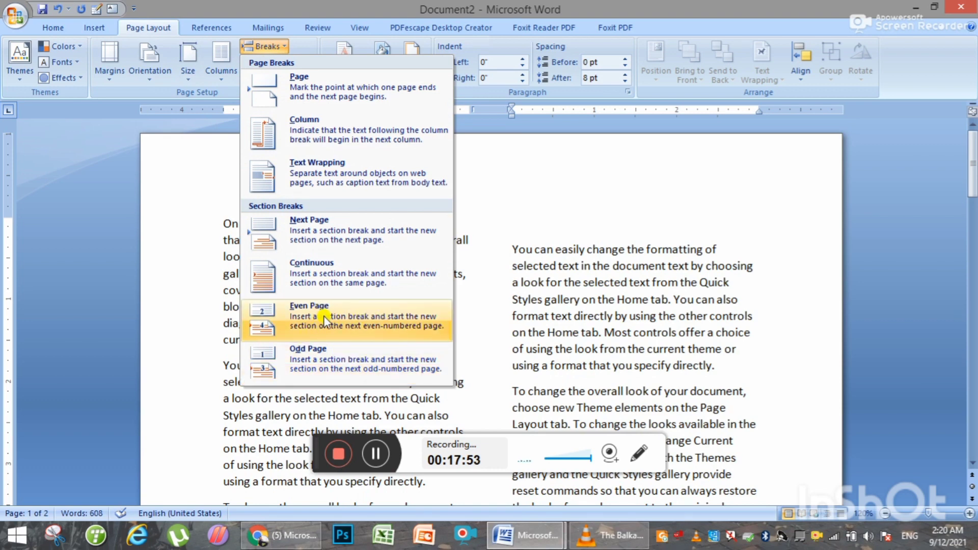
click(520, 225)
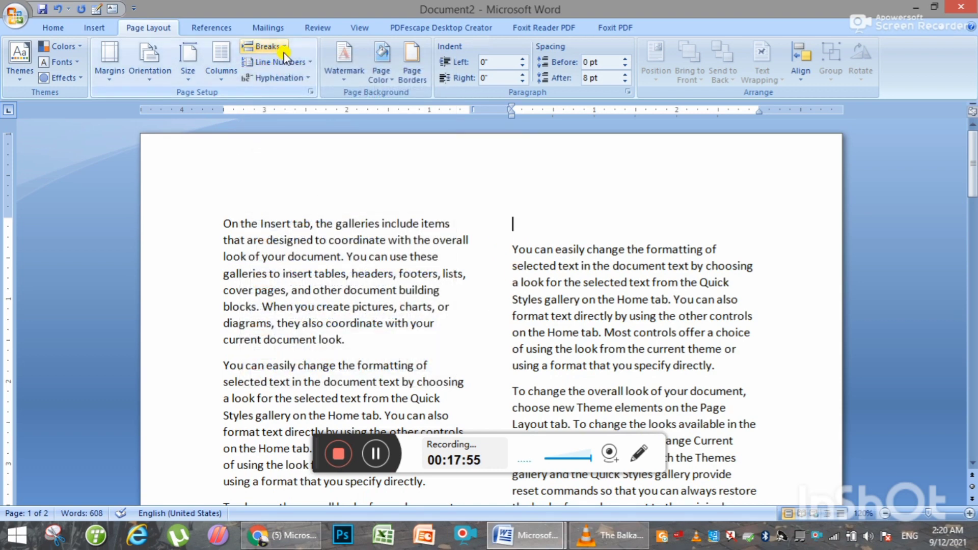
click(267, 47)
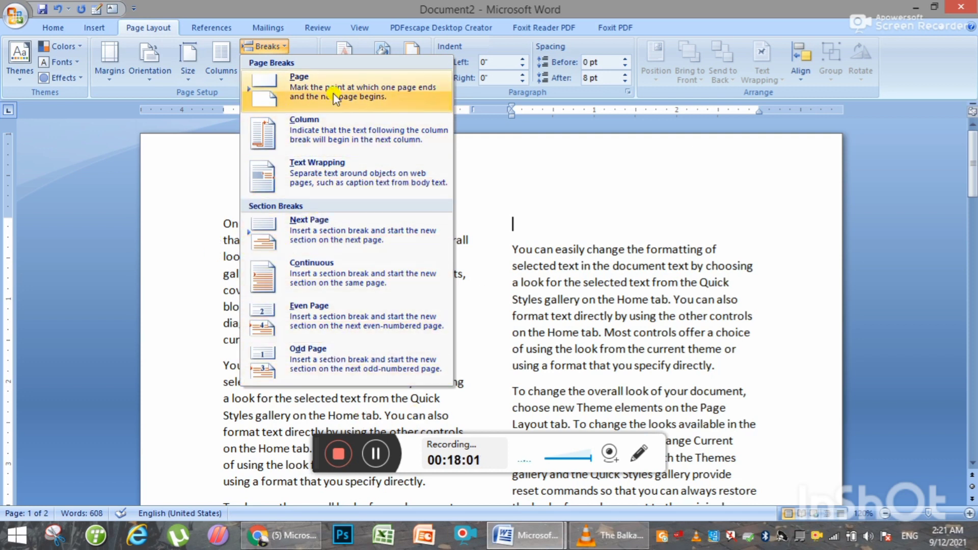
click(320, 141)
click(309, 59)
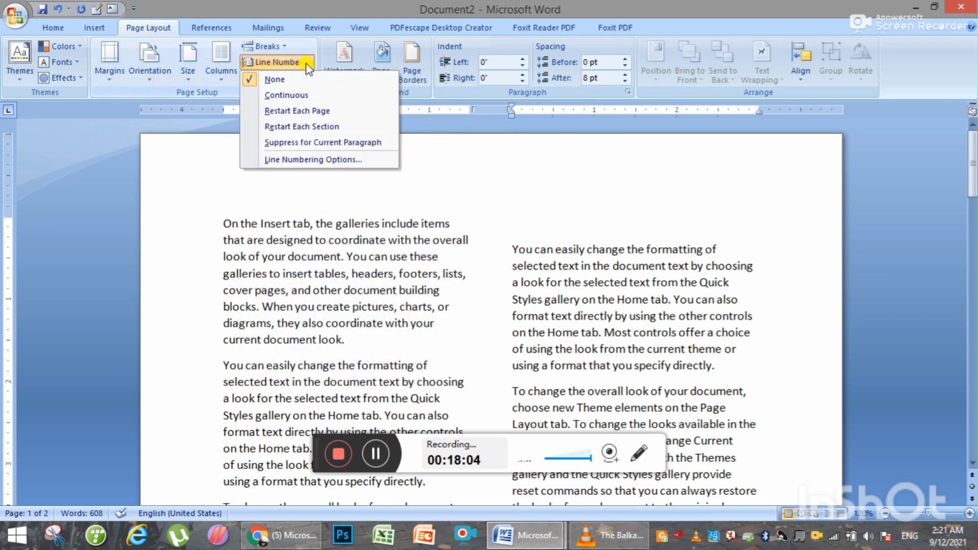
- Undo the columns so the text runs in one full-width column
click(522, 199)
key(ctrl+a)
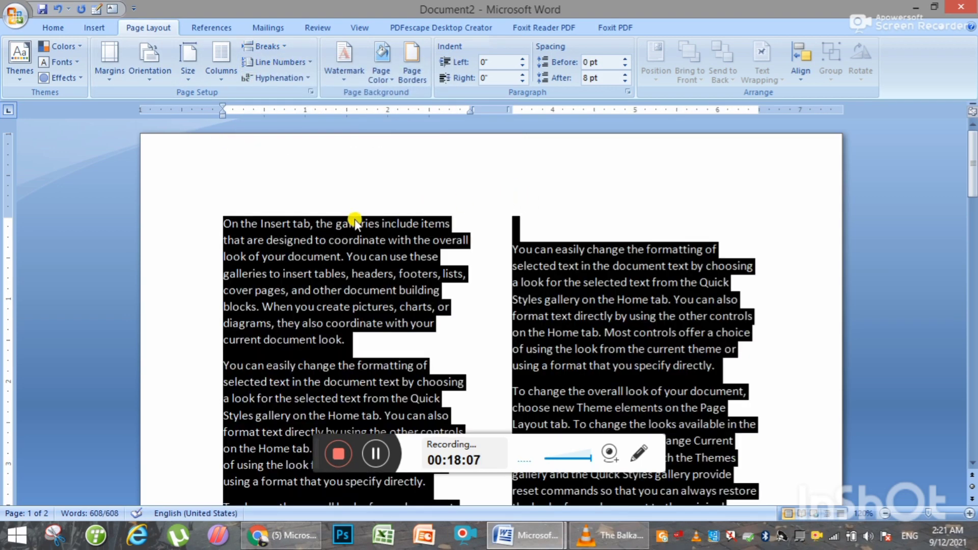
key(ctrl+z)
key(ctrl+z)
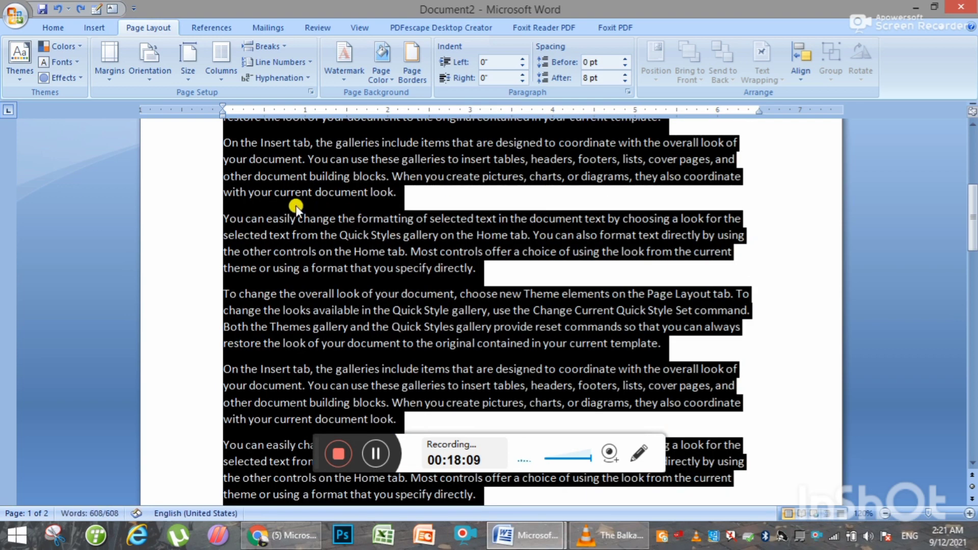
- Number the lines continuously through the document
click(300, 63)
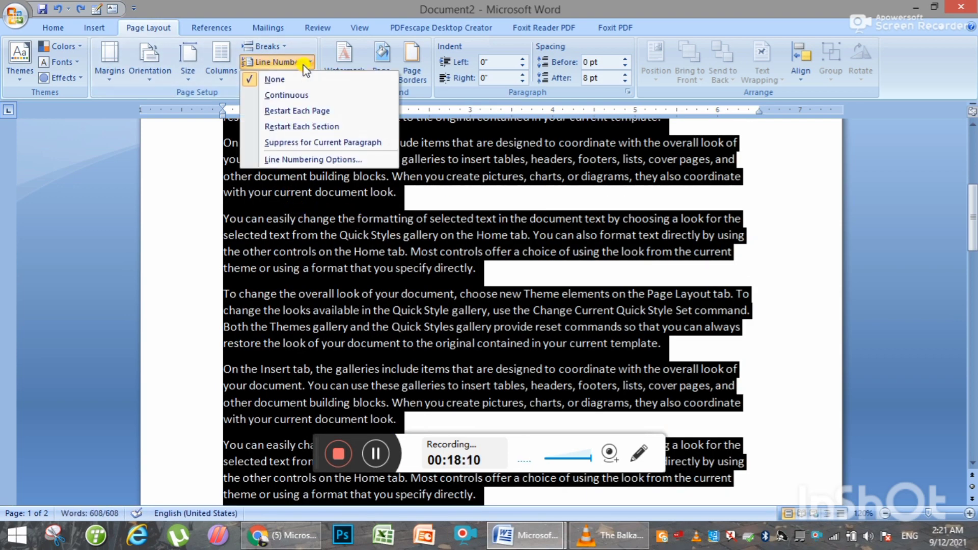
click(283, 95)
scroll(210, 179, up, 5)
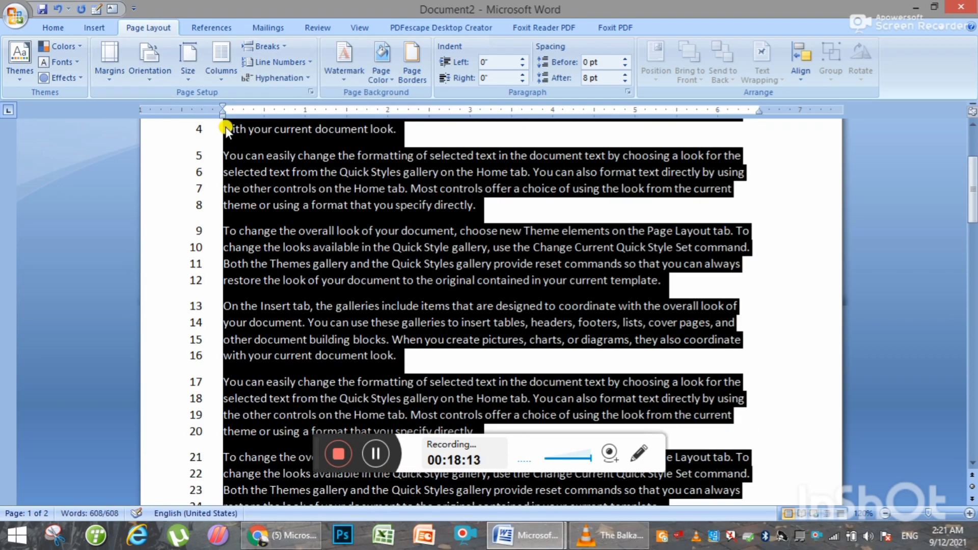
scroll(230, 189, down, 4)
scroll(254, 204, down, 6)
scroll(331, 249, down, 1)
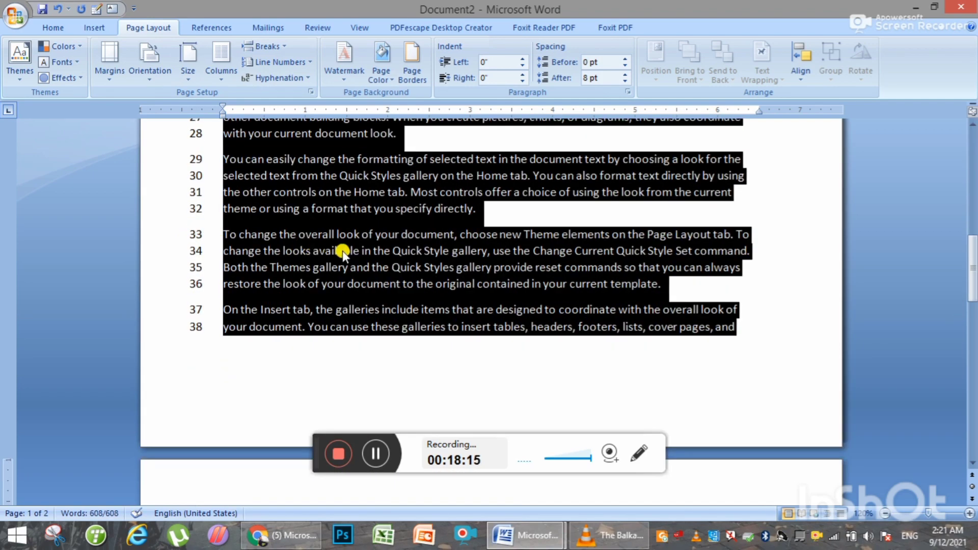
scroll(326, 229, down, 4)
scroll(319, 216, up, 10)
scroll(319, 216, up, 5)
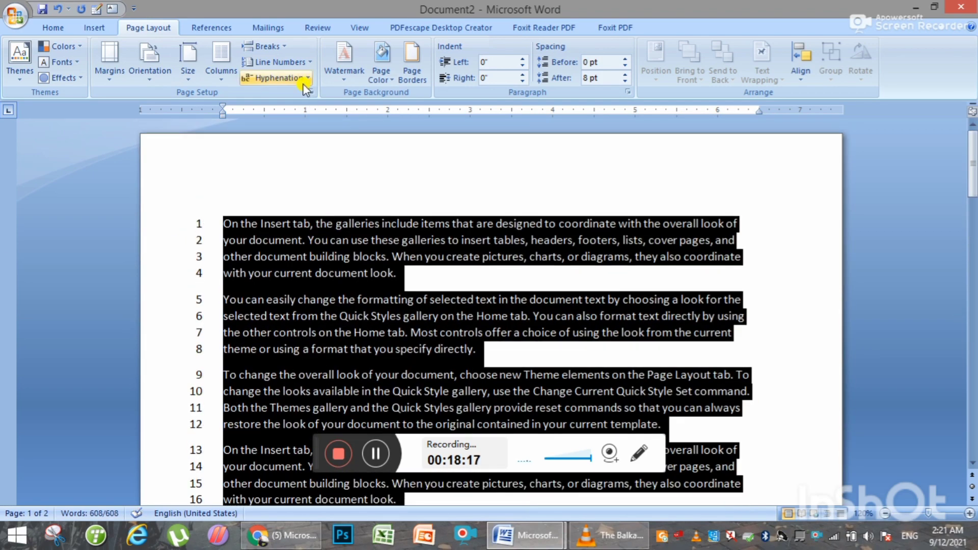
- Change line numbering to restart at 1 on each page
click(300, 63)
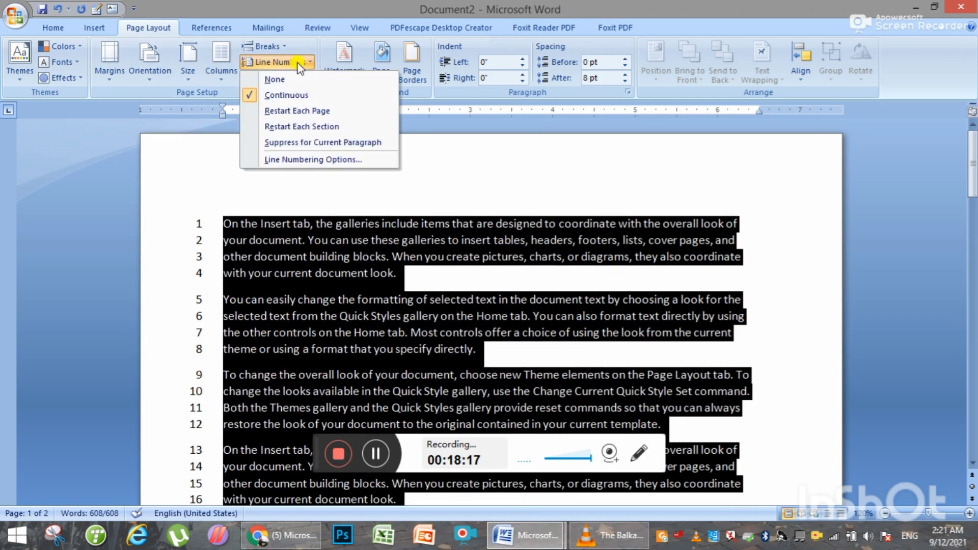
click(289, 112)
scroll(255, 199, down, 5)
scroll(265, 214, down, 4)
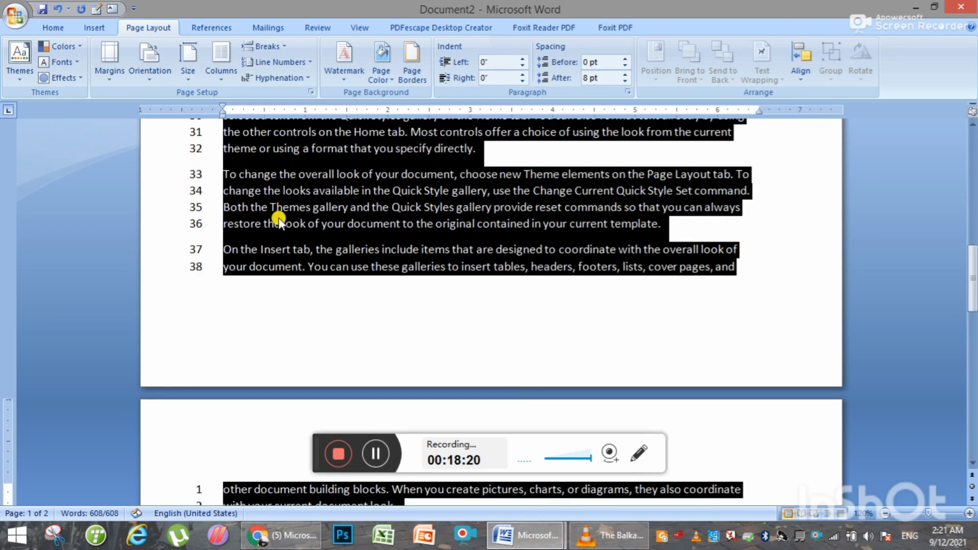
scroll(270, 234, down, 2)
scroll(224, 254, down, 3)
scroll(315, 219, up, 2)
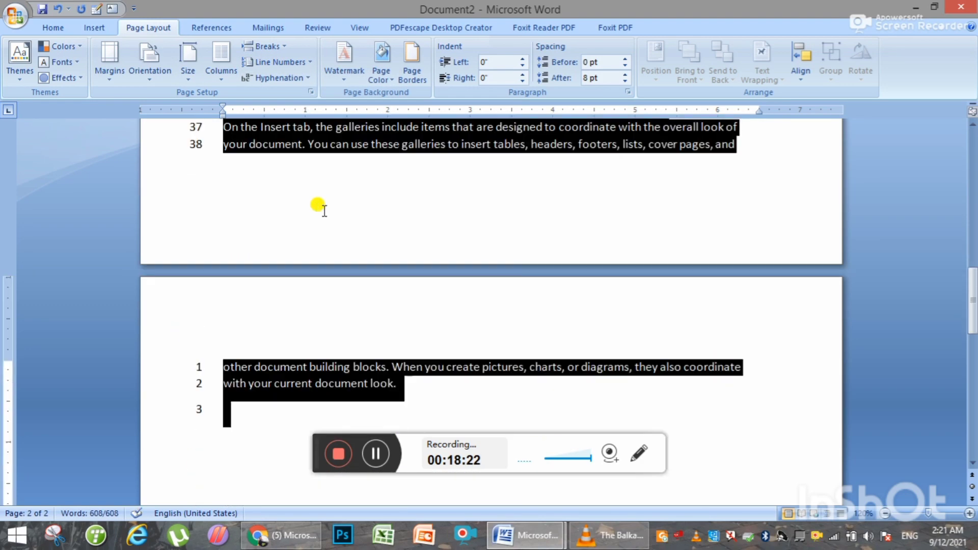
scroll(324, 210, up, 4)
click(94, 28)
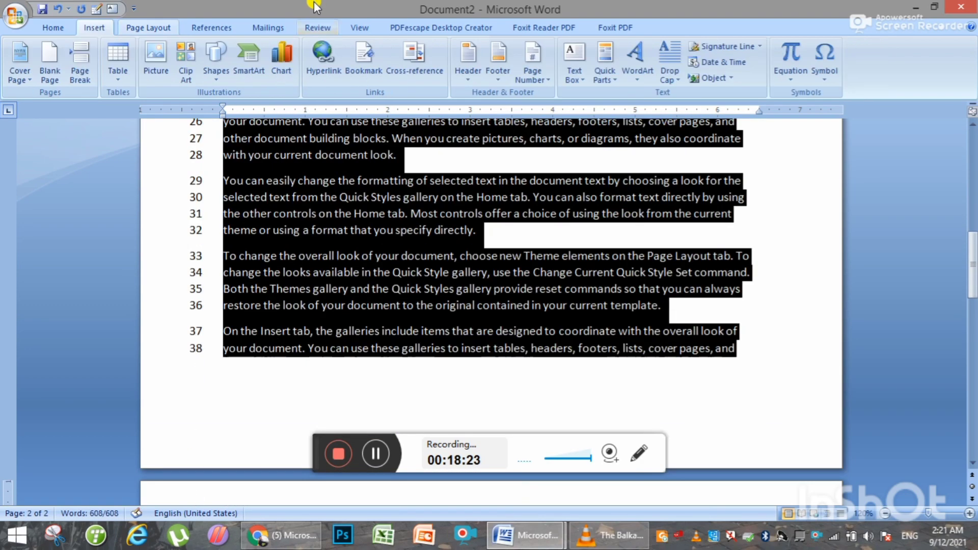
click(140, 27)
click(302, 63)
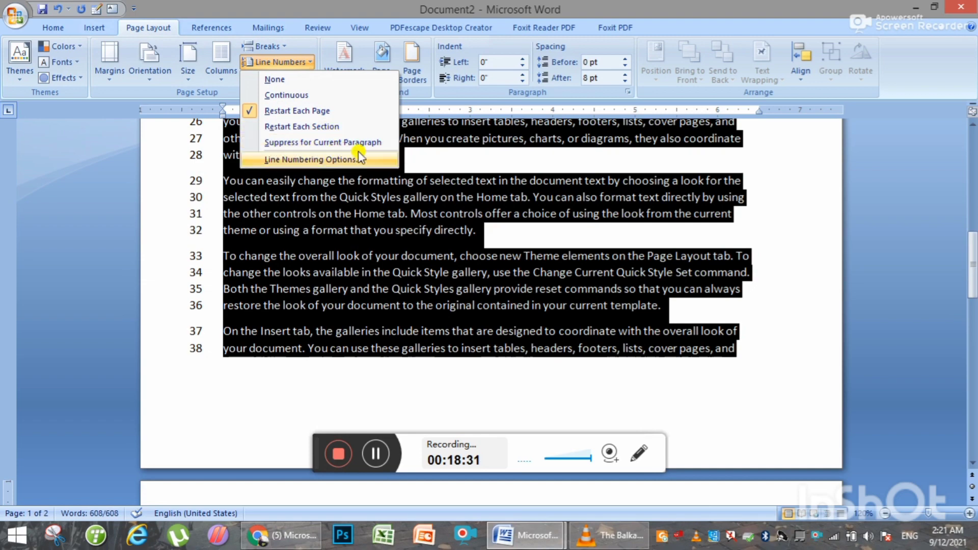
click(570, 206)
scroll(510, 214, up, 4)
scroll(458, 229, up, 5)
- Suppress line numbers for the 'You can easily change' paragraph, then open Line Numbering Options
click(458, 239)
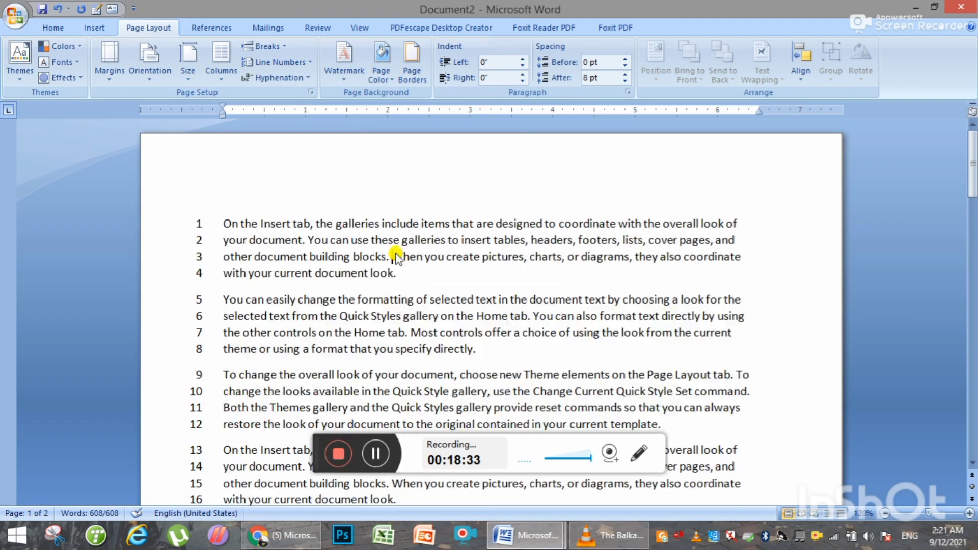
drag(397, 233, 224, 182)
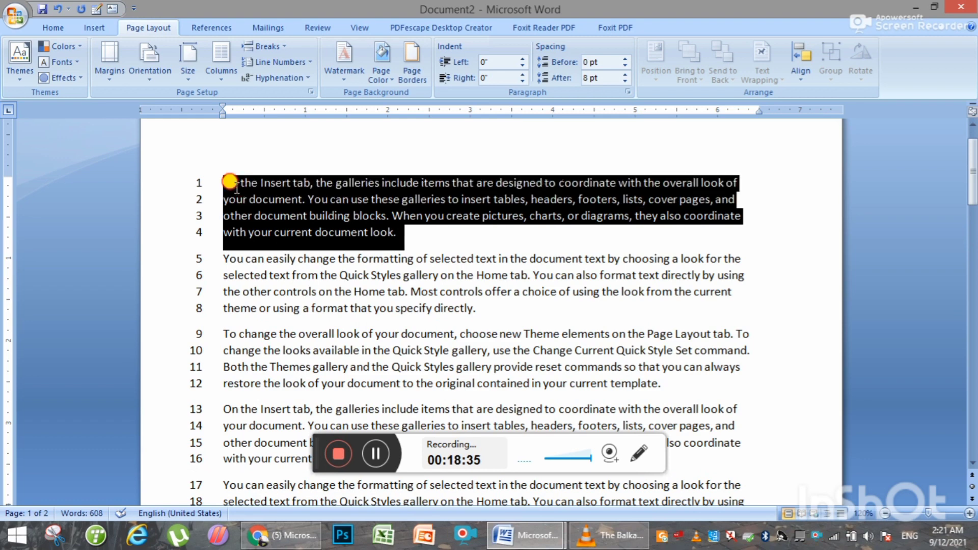
mouse_move(475, 312)
mouse_down()
mouse_move(201, 255)
mouse_move(230, 262)
mouse_up()
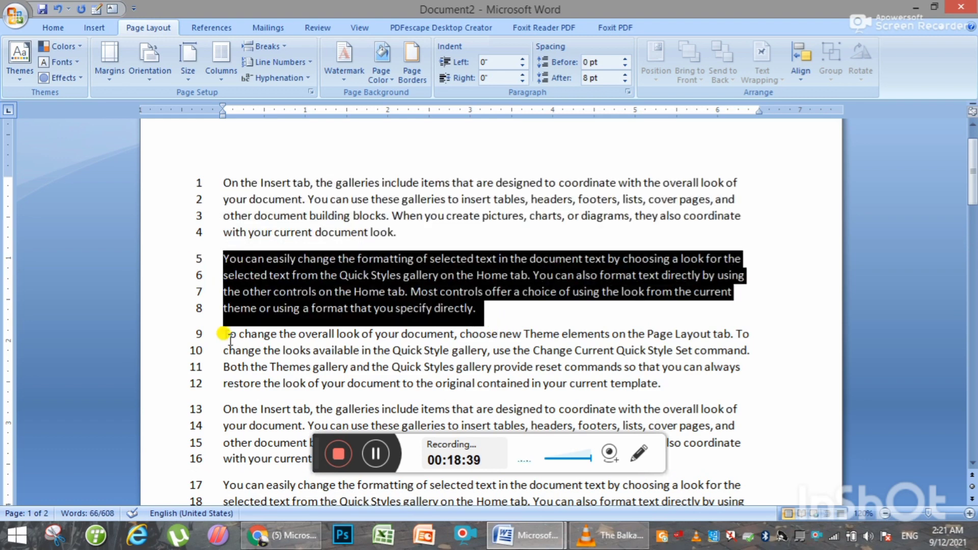
click(279, 62)
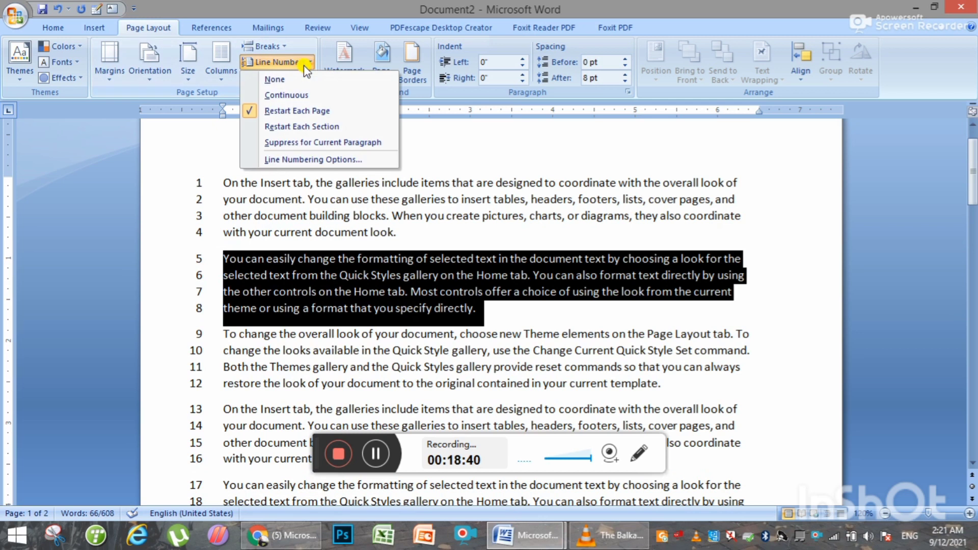
click(288, 143)
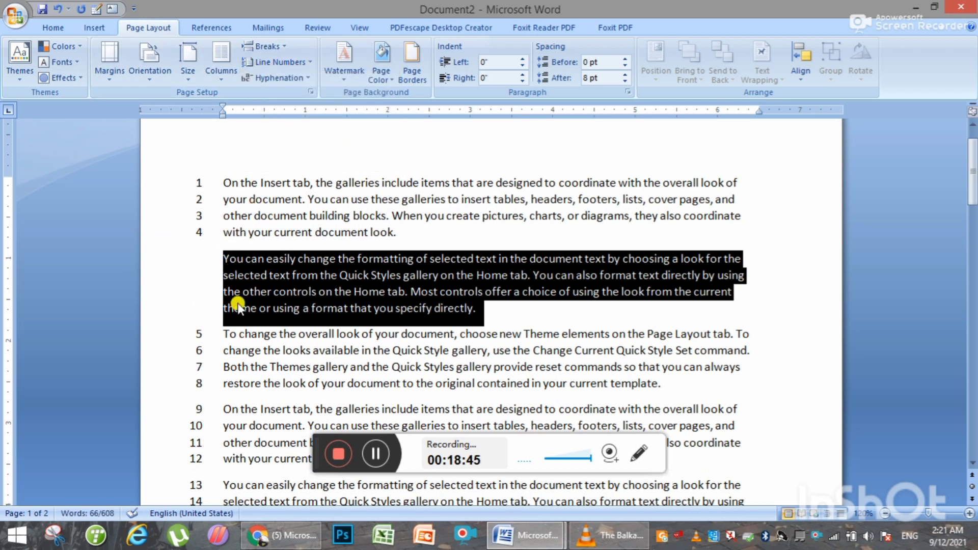
click(304, 70)
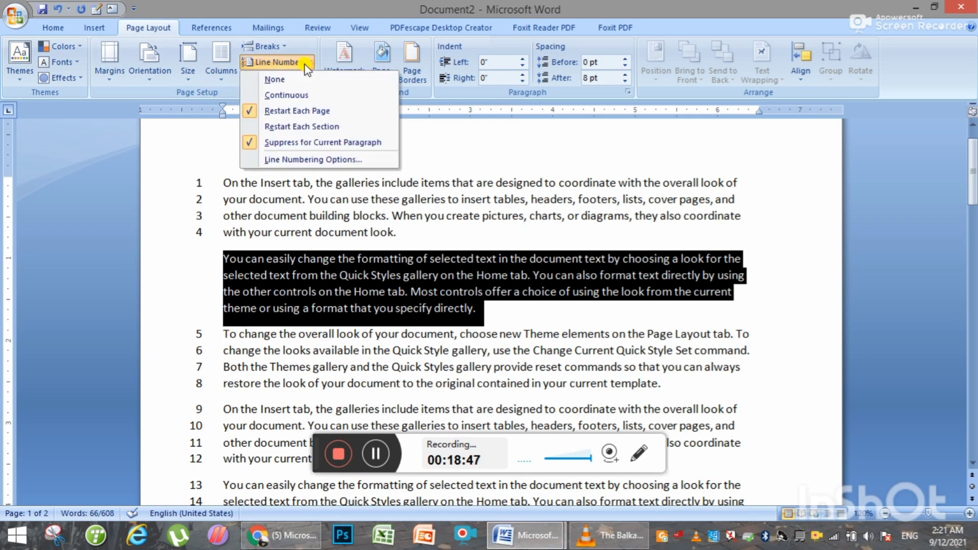
click(294, 160)
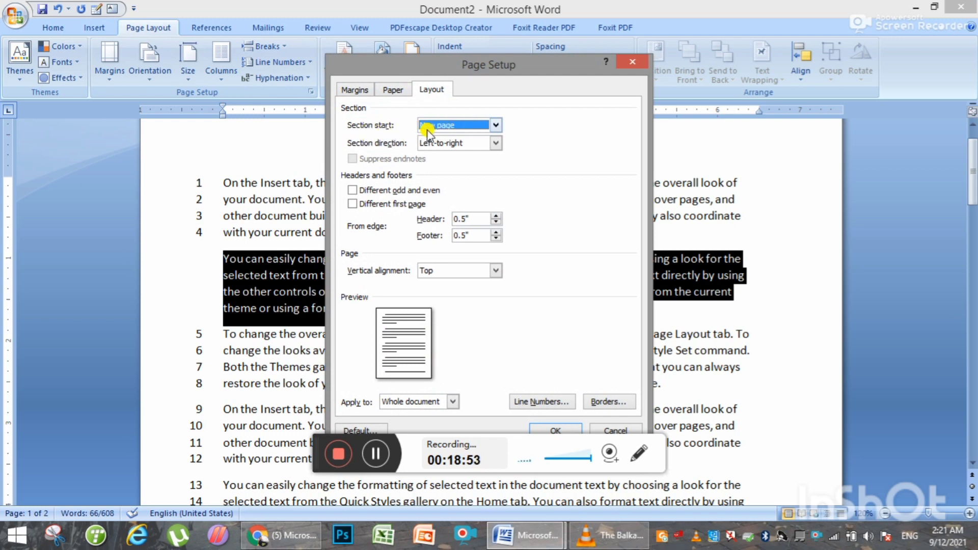
- Set the section direction to Right-to-left in Page Setup
click(493, 143)
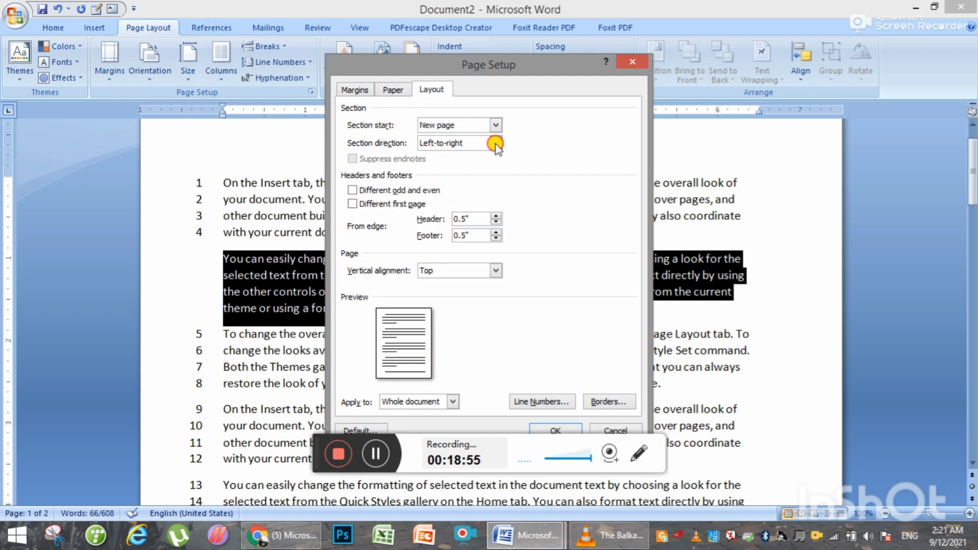
click(455, 163)
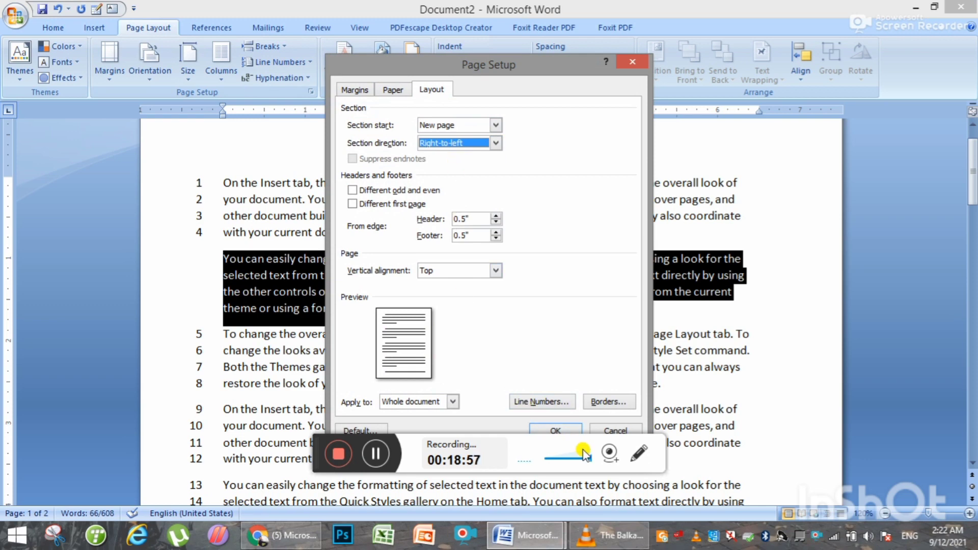
click(555, 430)
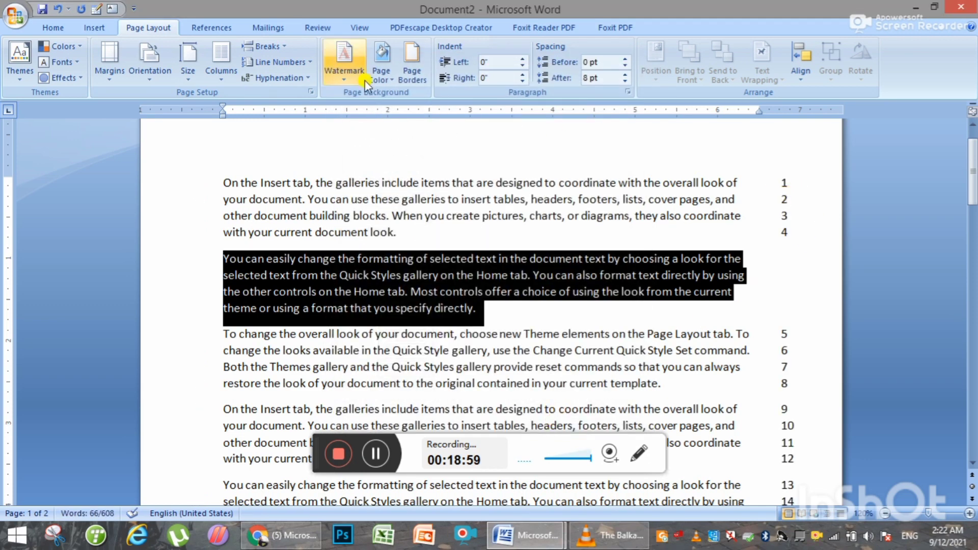
- Turn on different odd and even headers and footers in Page Setup
double_click(194, 109)
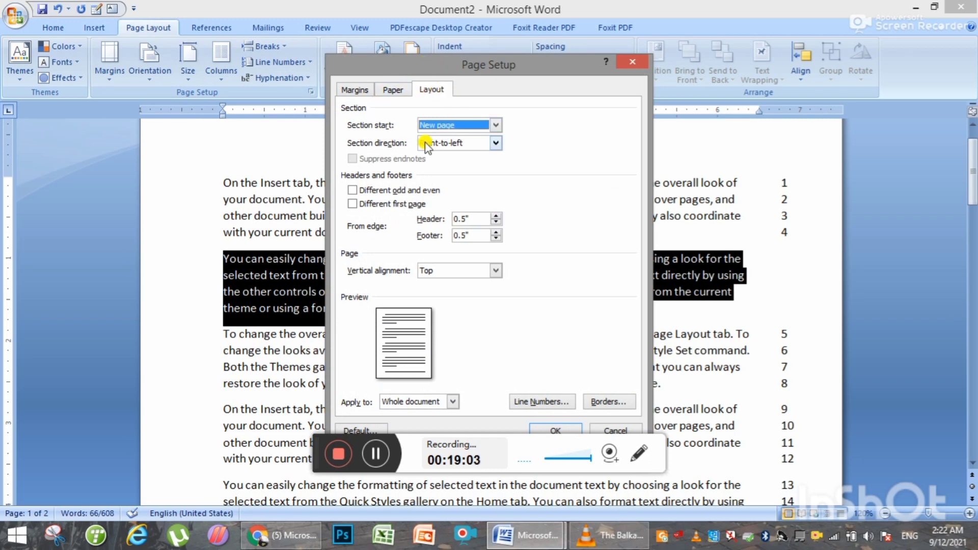
click(370, 191)
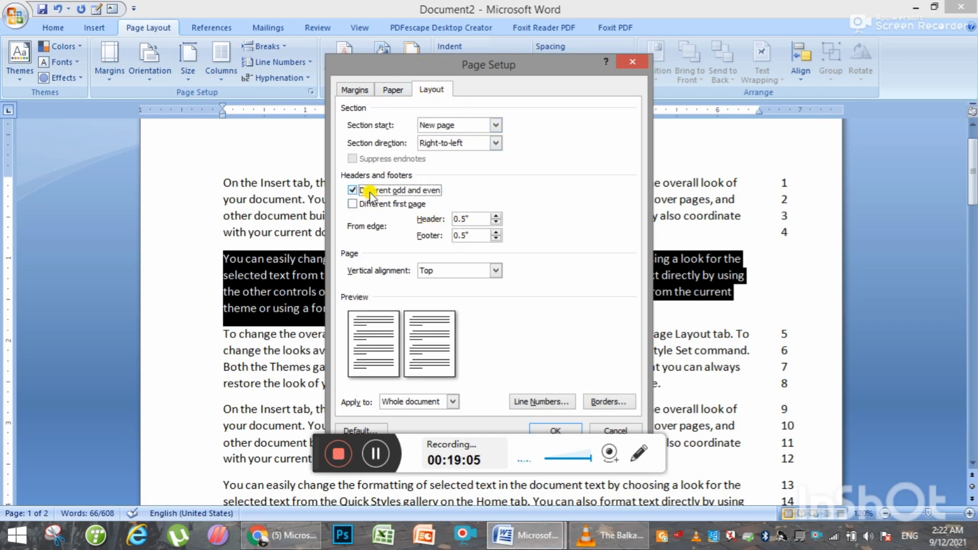
click(555, 430)
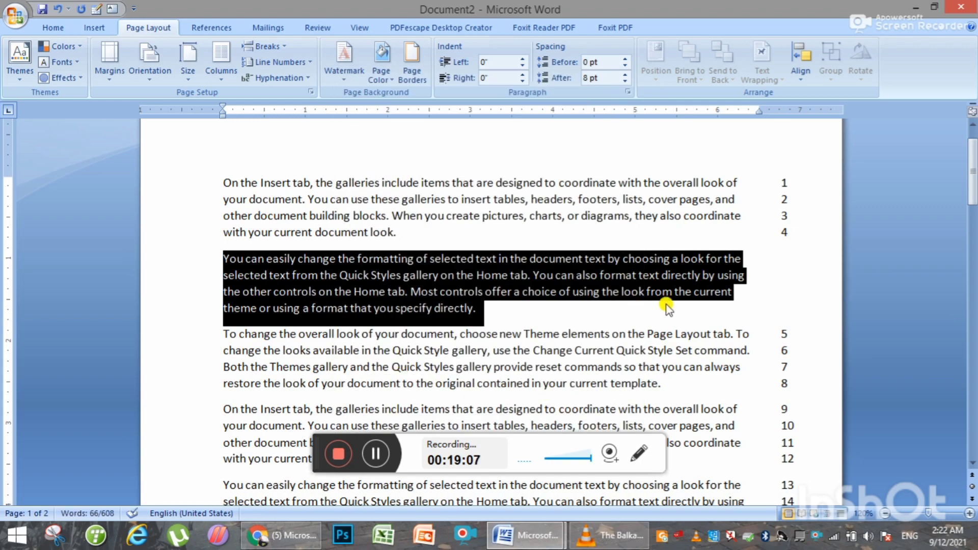
scroll(532, 331, down, 4)
scroll(530, 330, down, 6)
scroll(527, 336, down, 9)
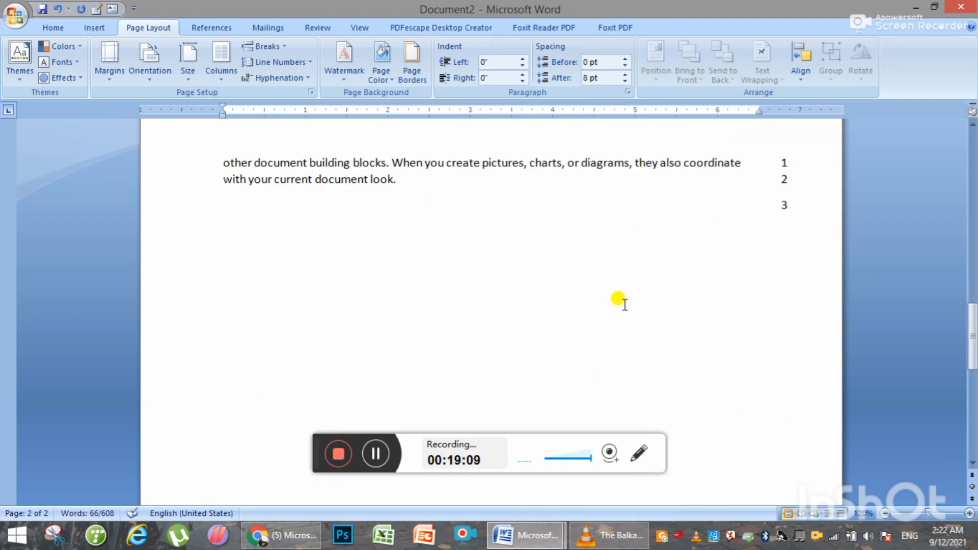
scroll(560, 290, up, 6)
scroll(506, 281, up, 5)
scroll(504, 275, up, 5)
- Set Line Numbers to None, then check the Breaks list without inserting a break
click(470, 256)
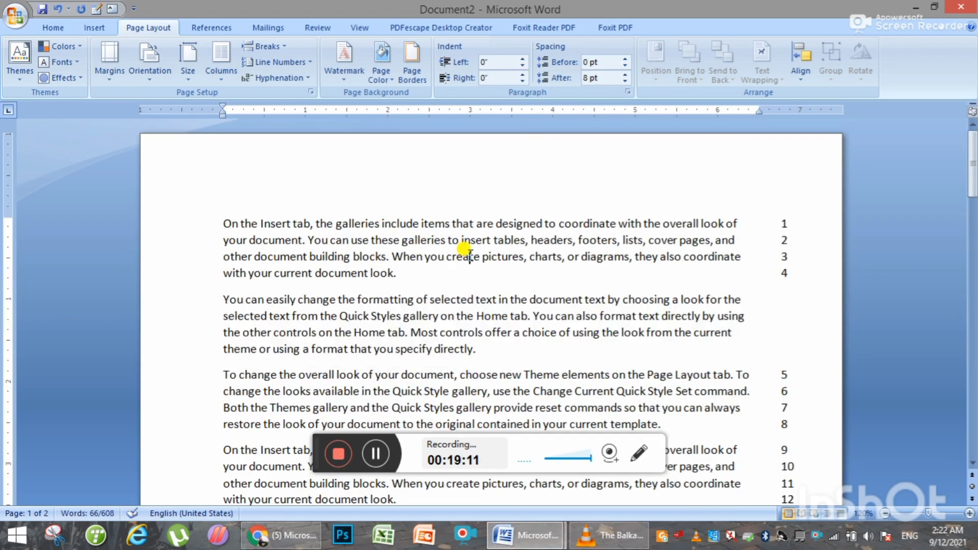
click(280, 62)
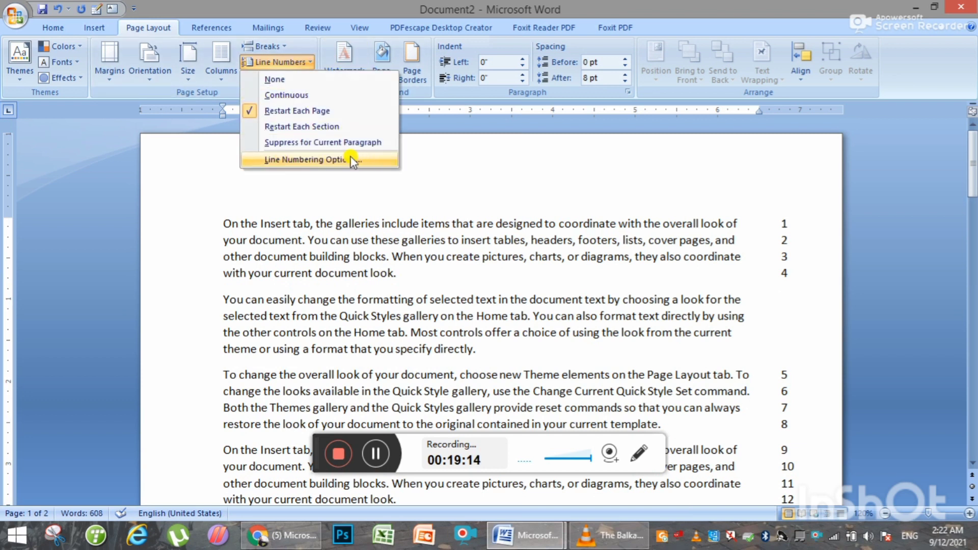
click(279, 82)
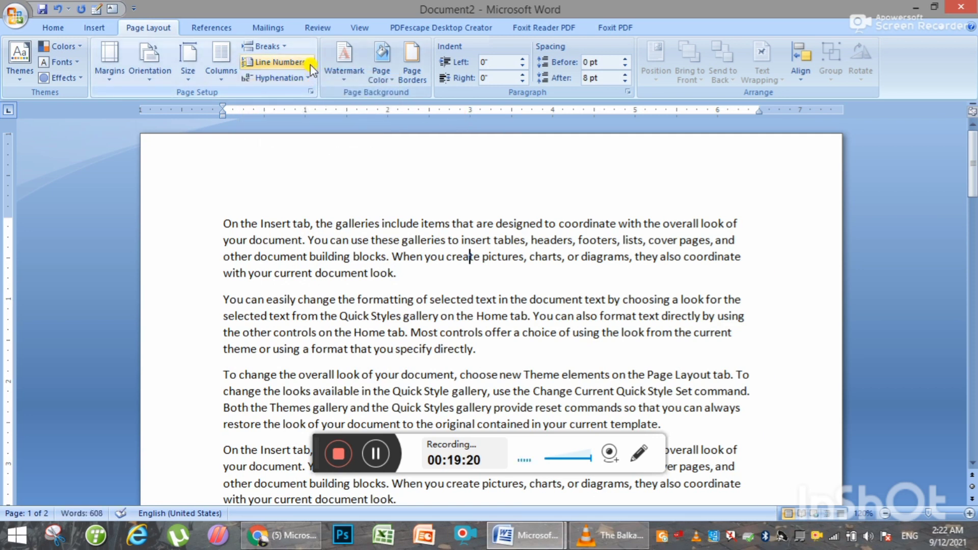
click(275, 46)
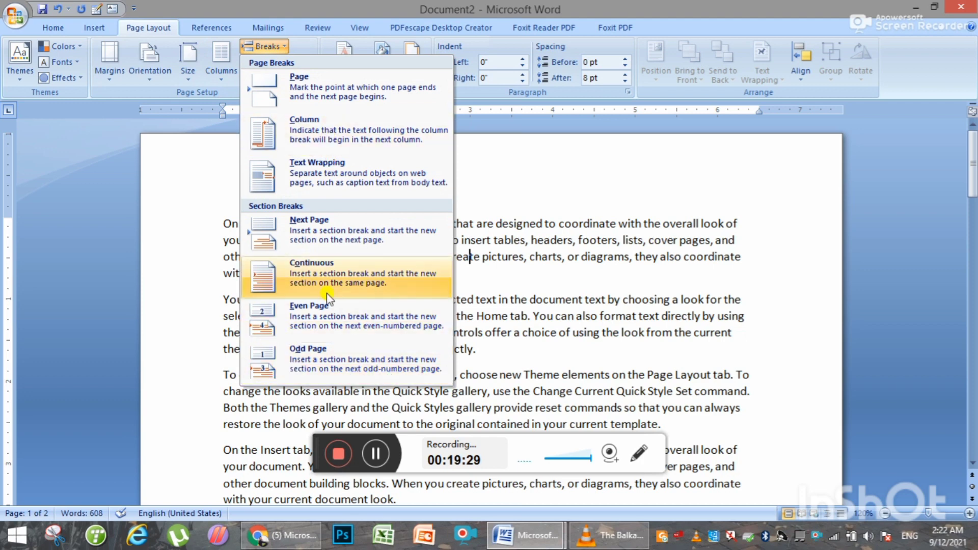
click(517, 183)
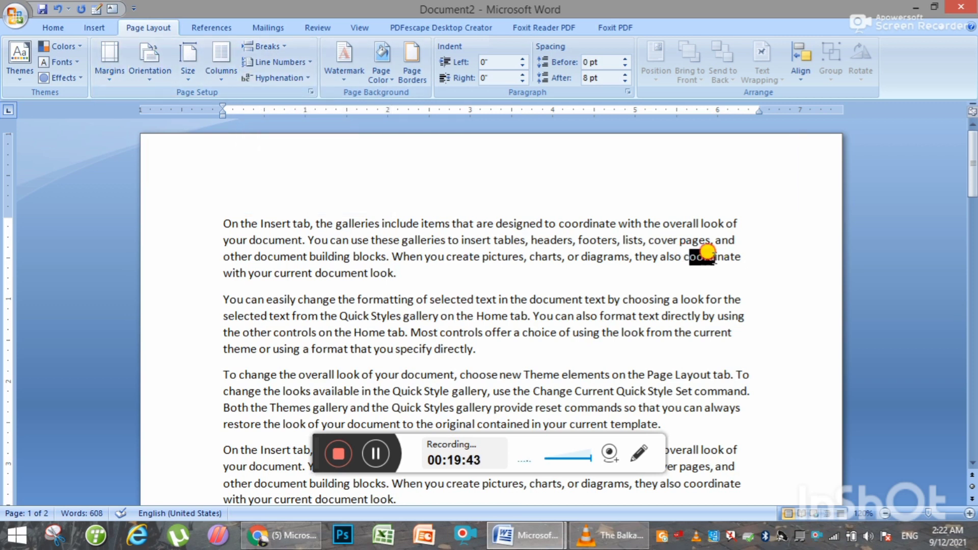
- Append 'ddddd' to 'coordinate' at the end of the third line, then undo it
drag(685, 257, 742, 257)
click(742, 257)
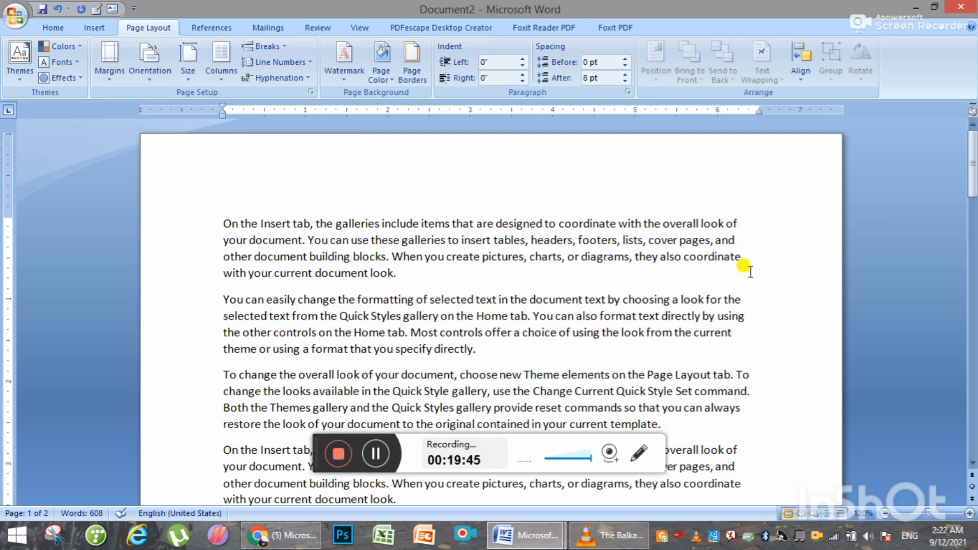
text(ddddd)
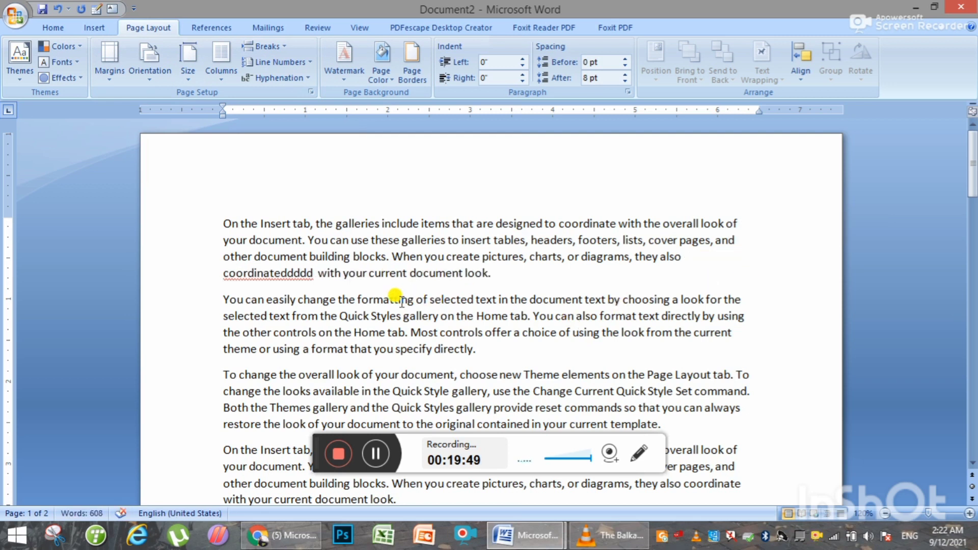
key(ctrl+z)
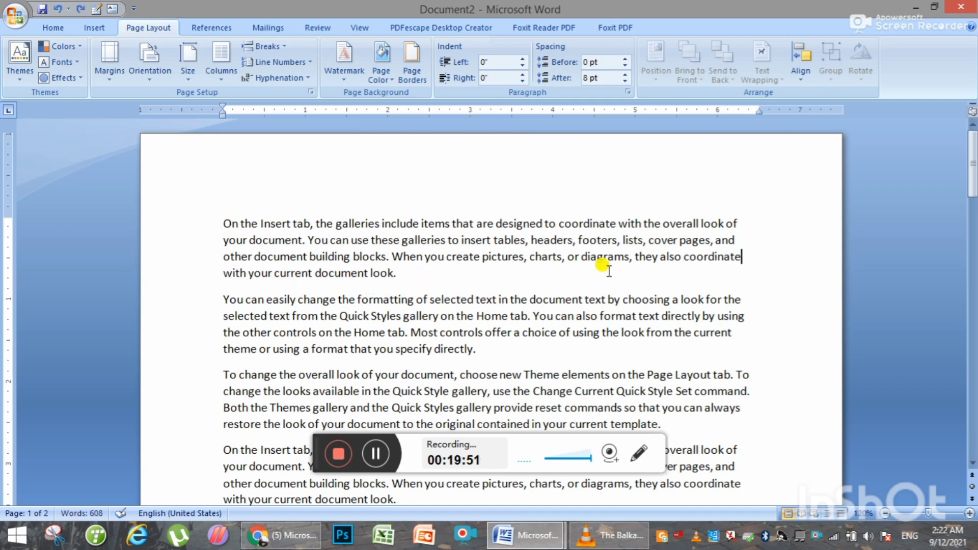
drag(737, 254, 690, 251)
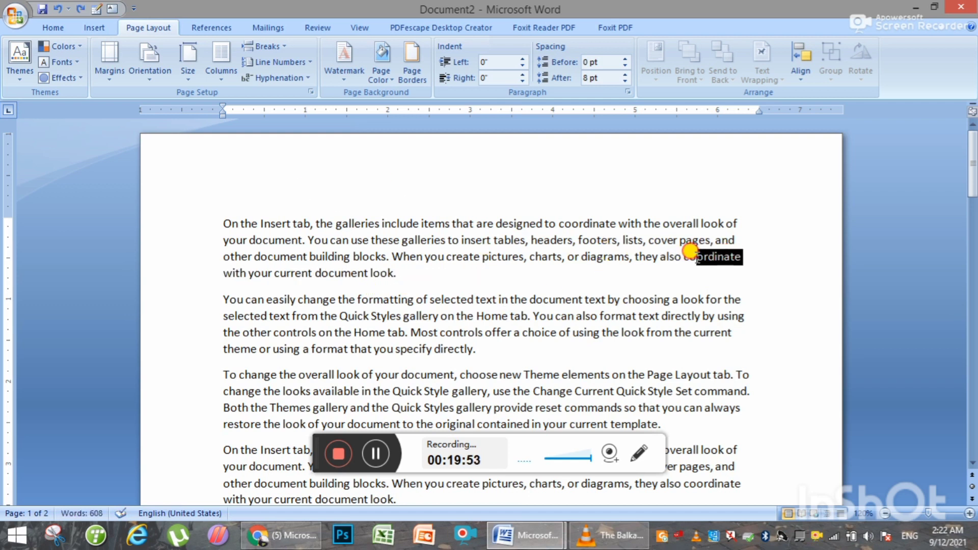
click(690, 267)
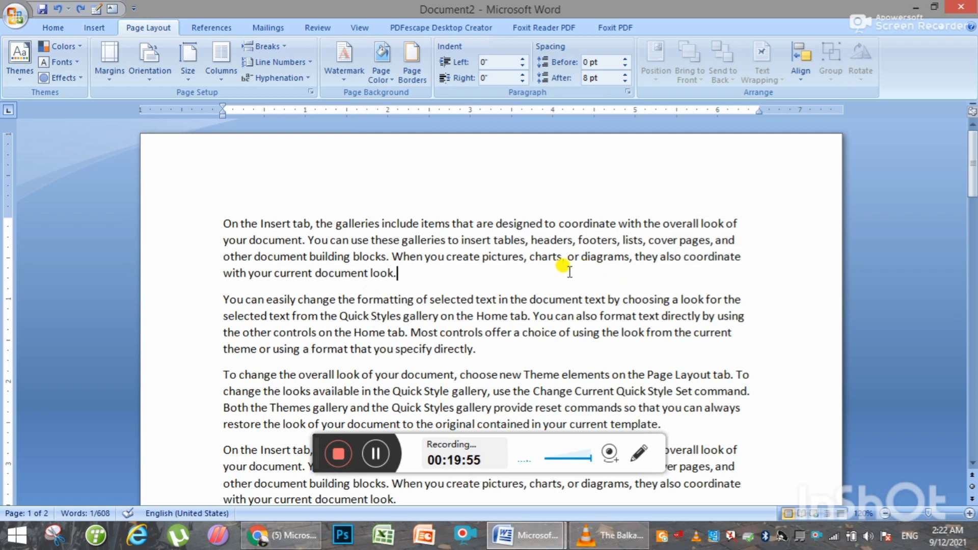
- Turn on Automatic hyphenation and retype 'ddddd' after 'coordinate' so it hyphenates
click(308, 80)
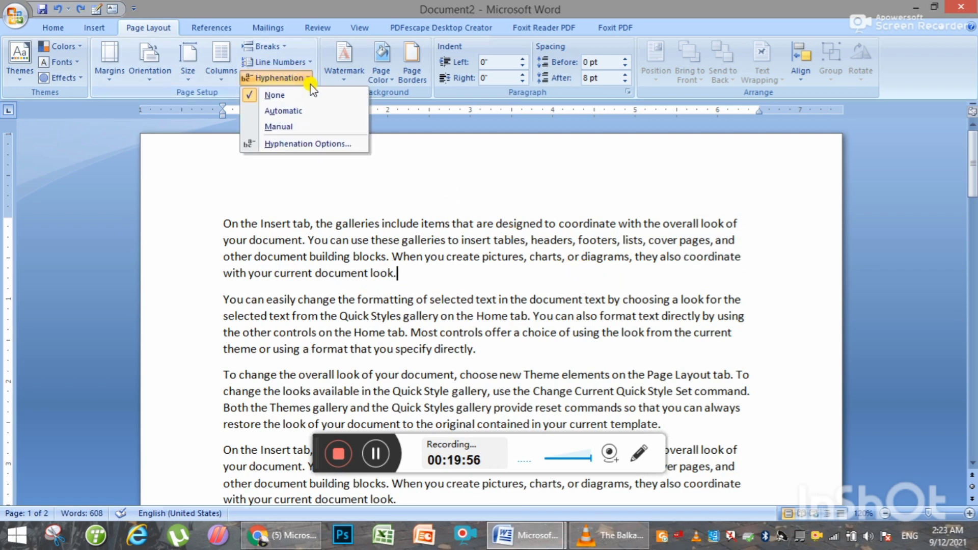
click(288, 111)
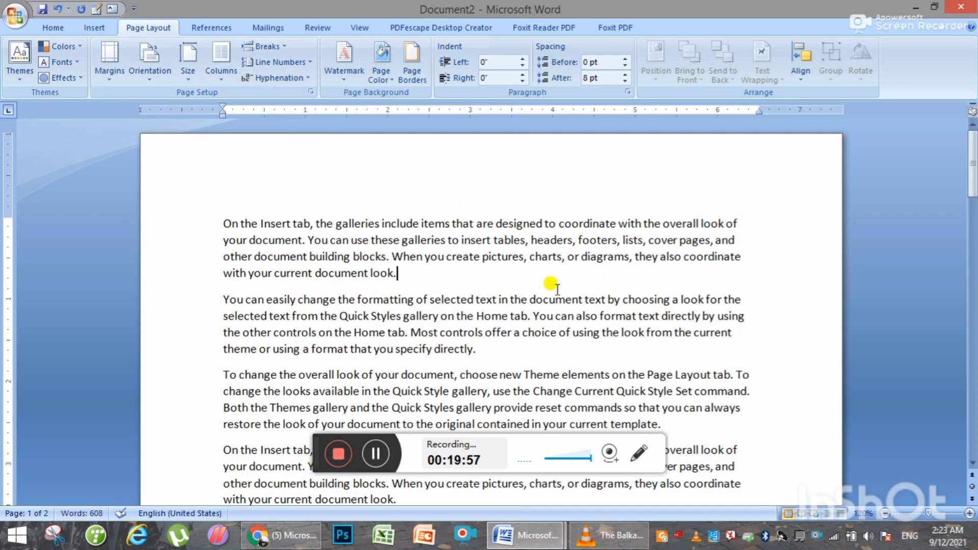
click(746, 257)
text(d)
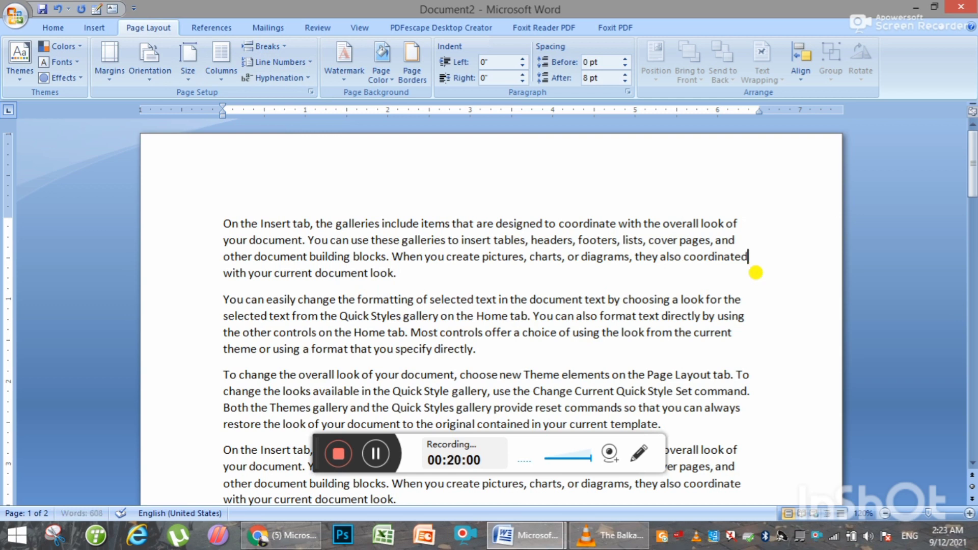
text(dd)
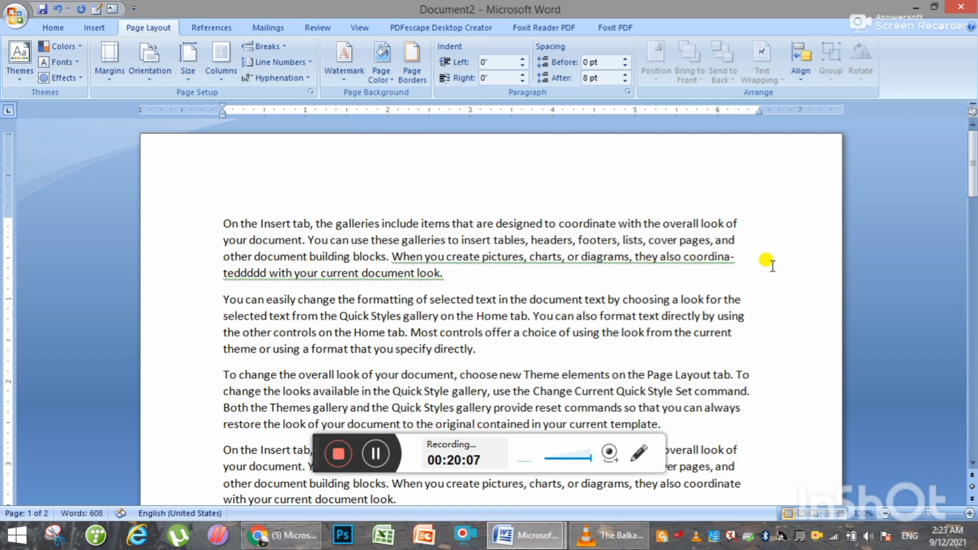
click(301, 78)
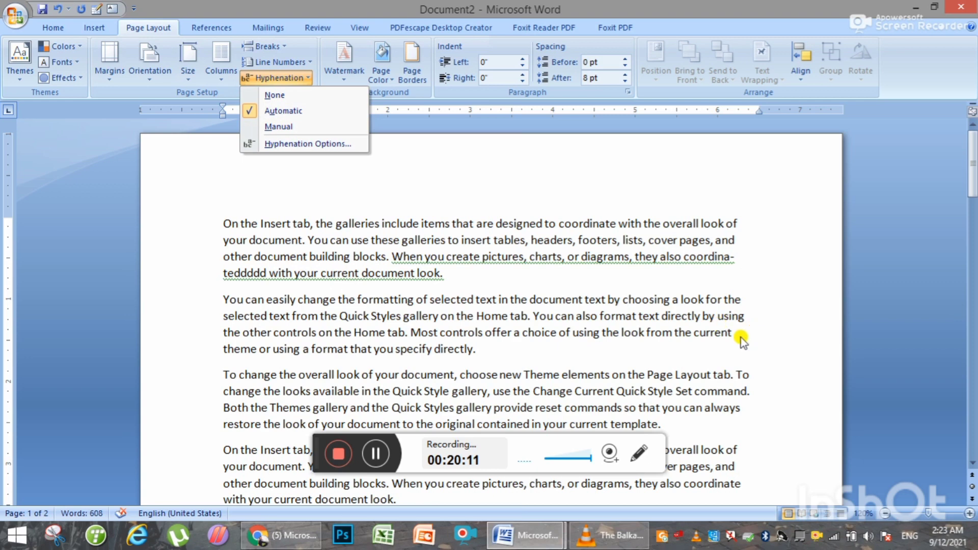
click(504, 338)
- Run Manual hyphenation twice, accepting the suggested break
click(298, 78)
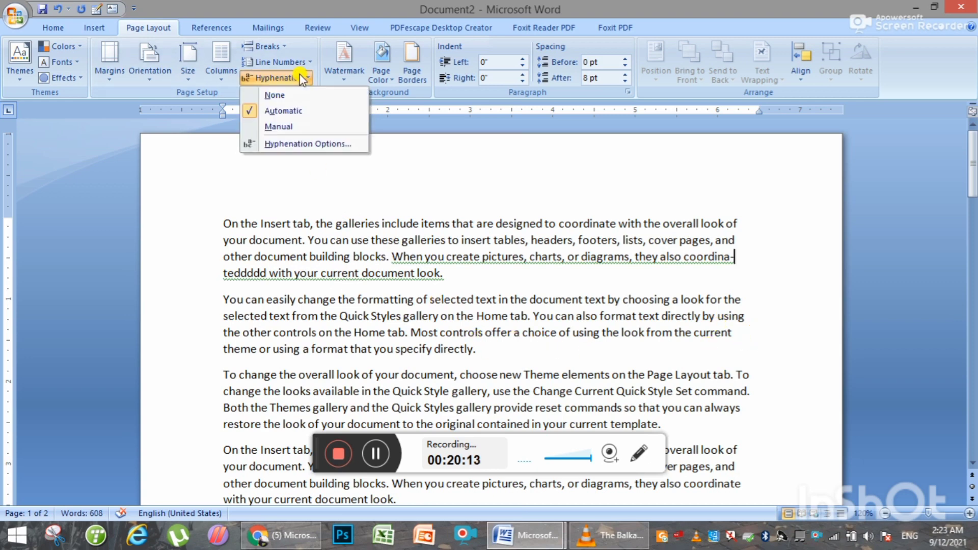
click(275, 127)
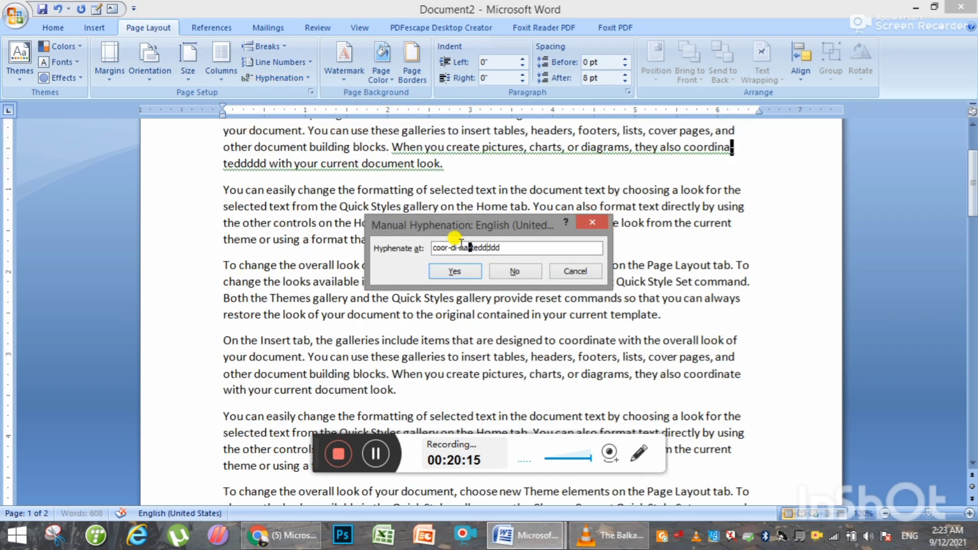
click(452, 270)
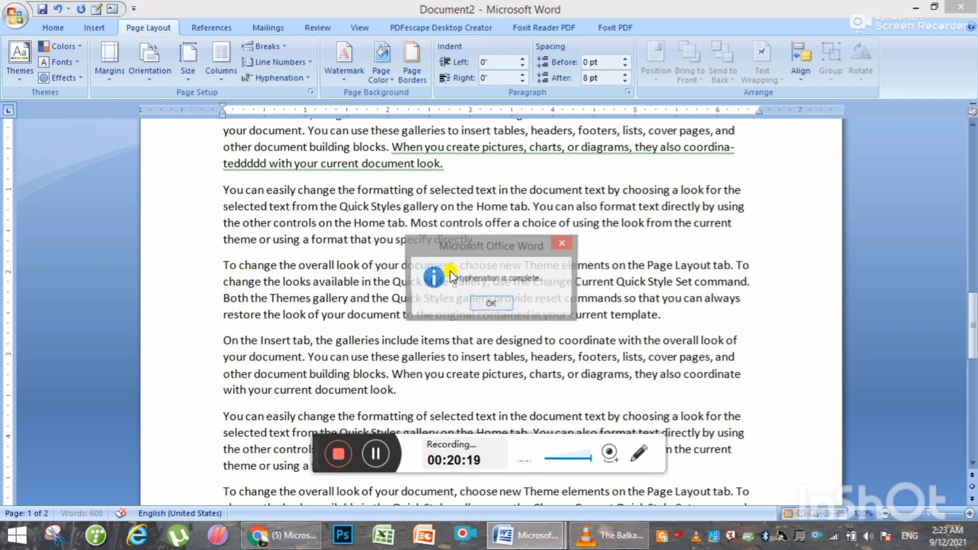
click(491, 304)
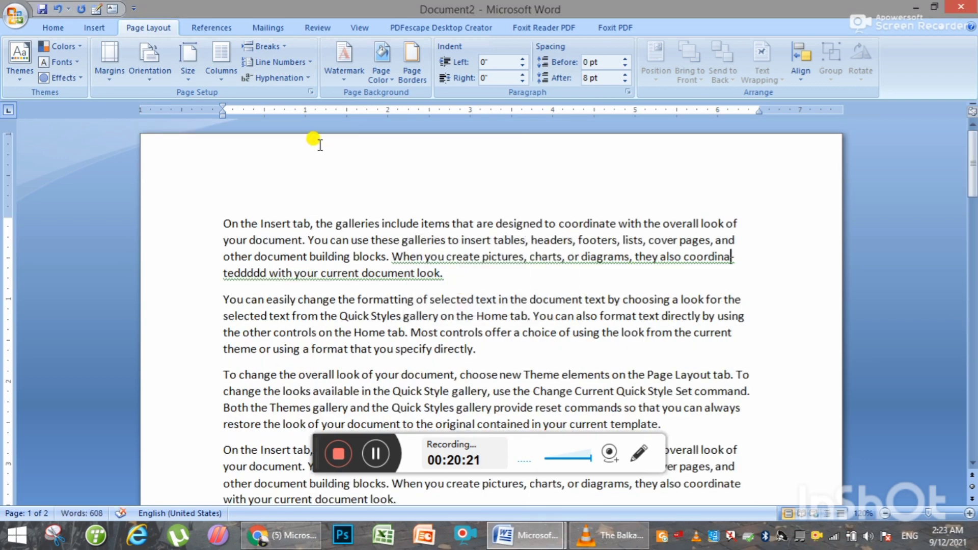
click(306, 78)
click(297, 126)
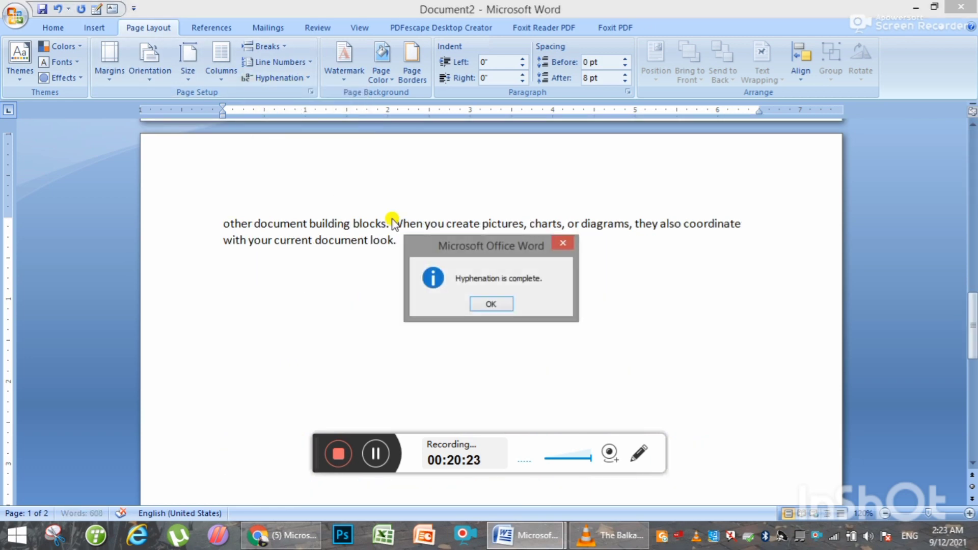
click(495, 304)
- In Hyphenation Options, increase the hyphenation zone to 0.7" and confirm
click(305, 79)
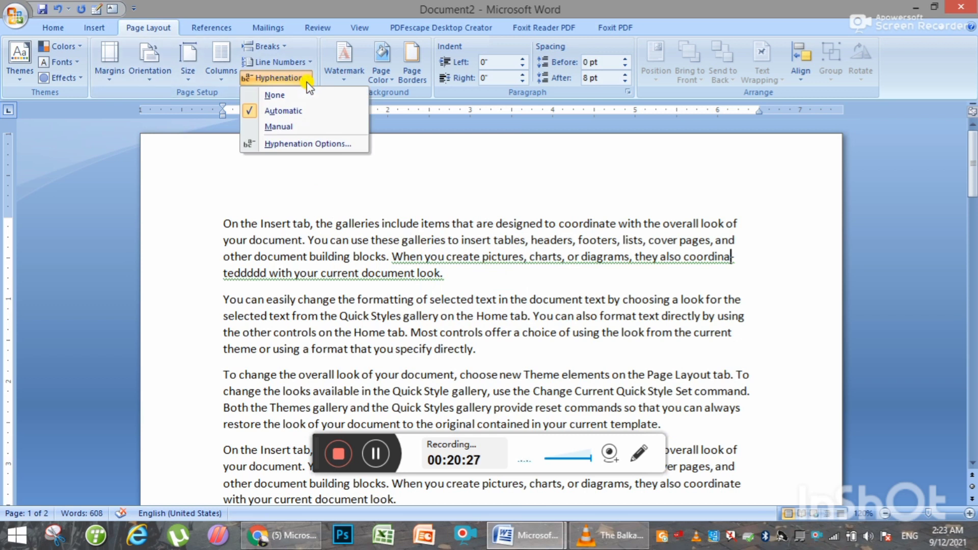
click(287, 145)
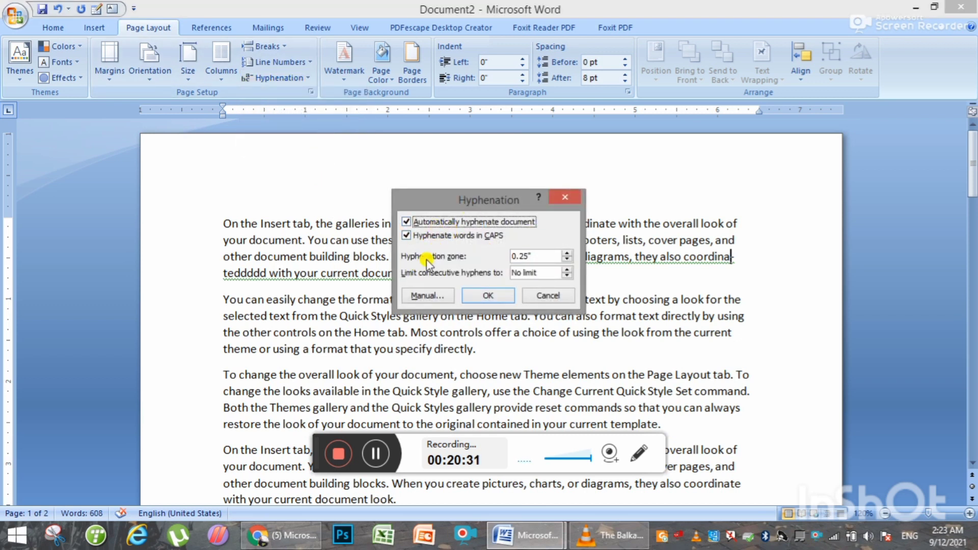
click(566, 253)
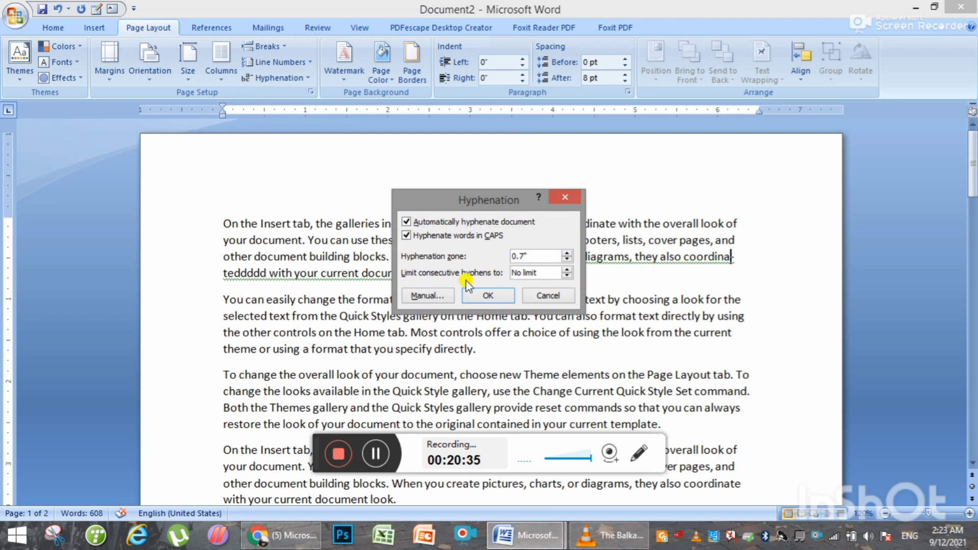
click(489, 296)
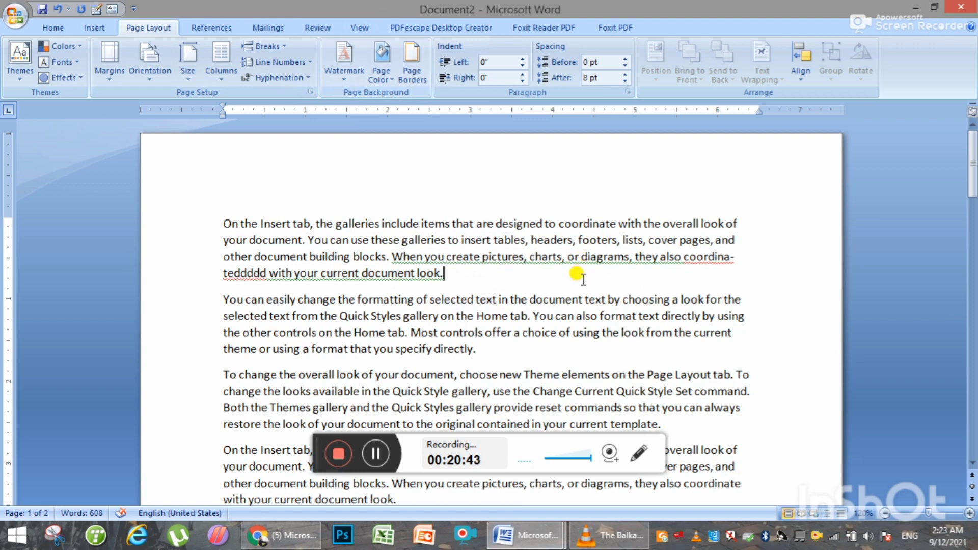
- Start a new blank document with the Page Layout tab showing
key(ctrl+a)
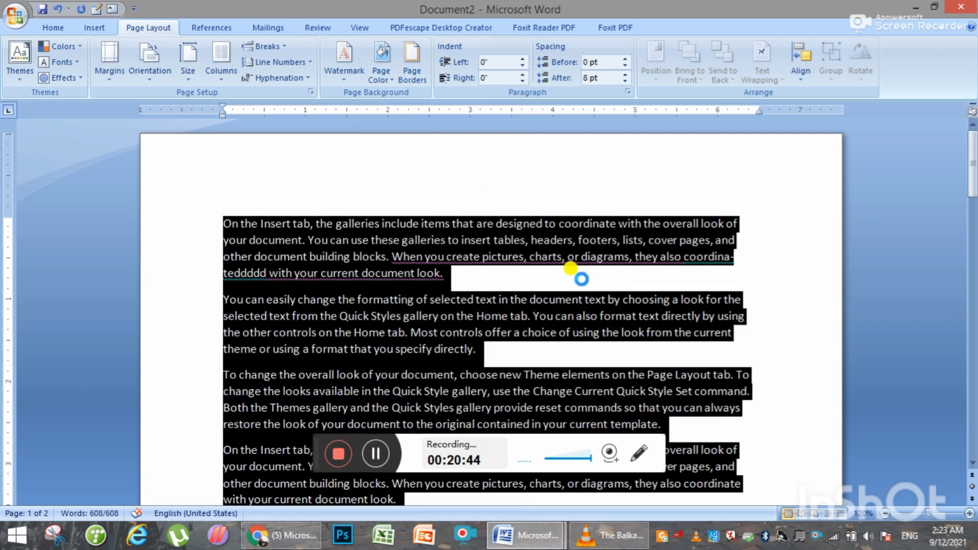
key(ctrl+n)
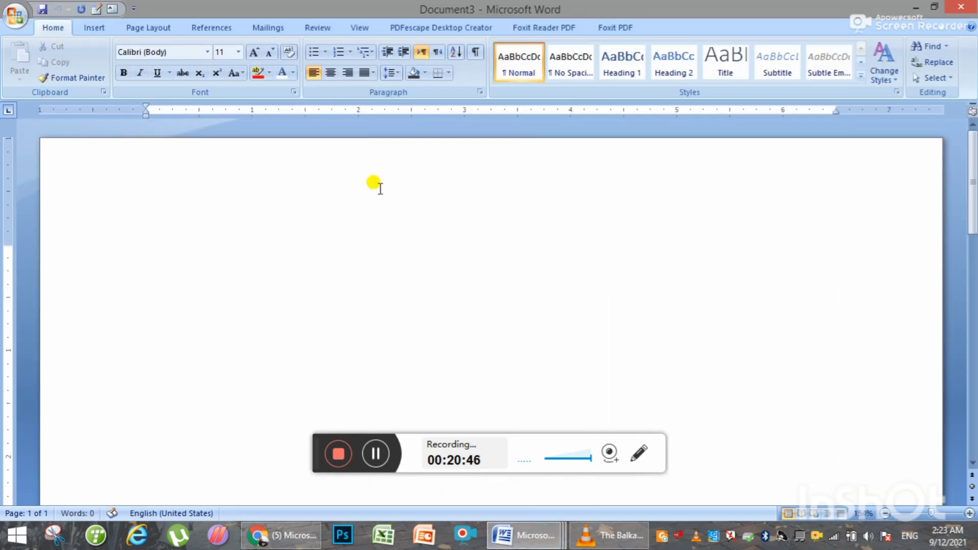
click(148, 28)
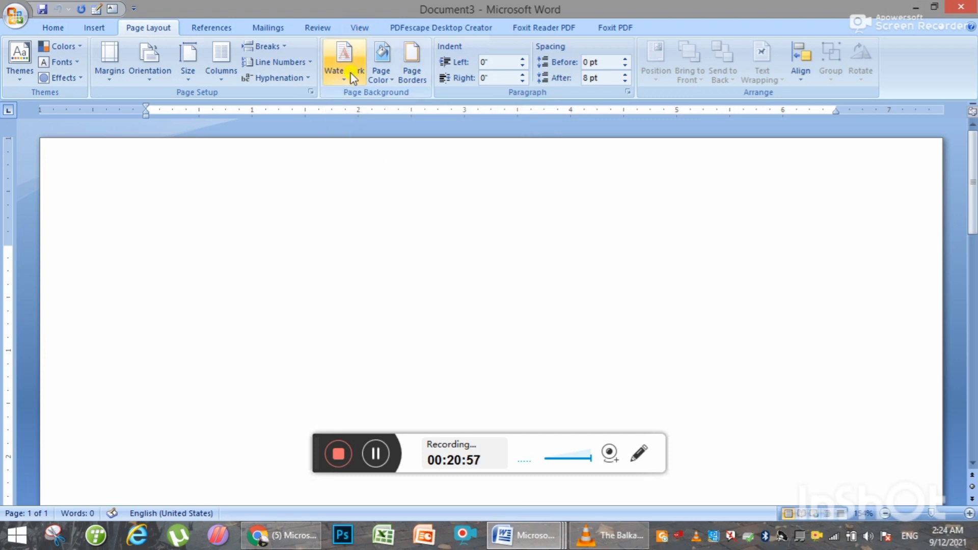
- Generate four pages of sample paragraphs with =rand(30) and return to the top
text(=)
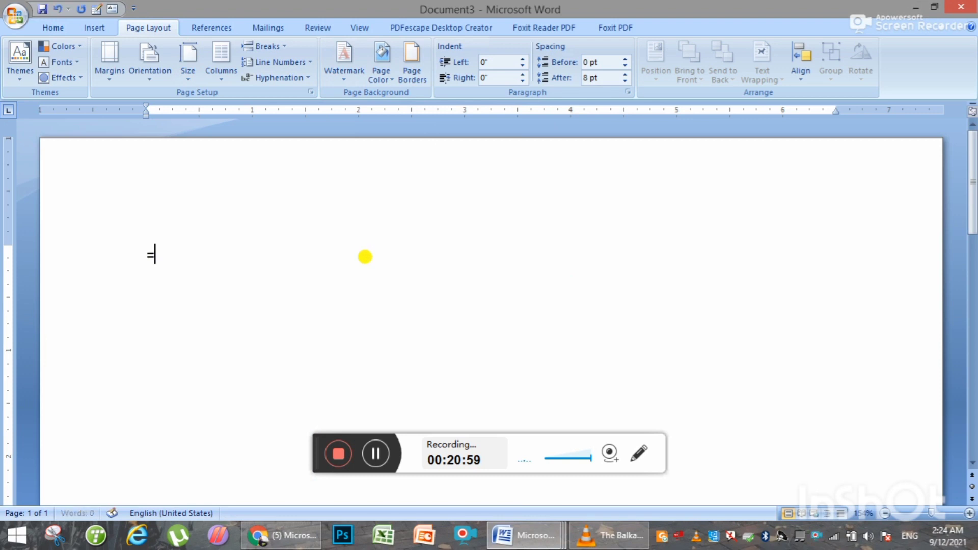
text(ramnd)
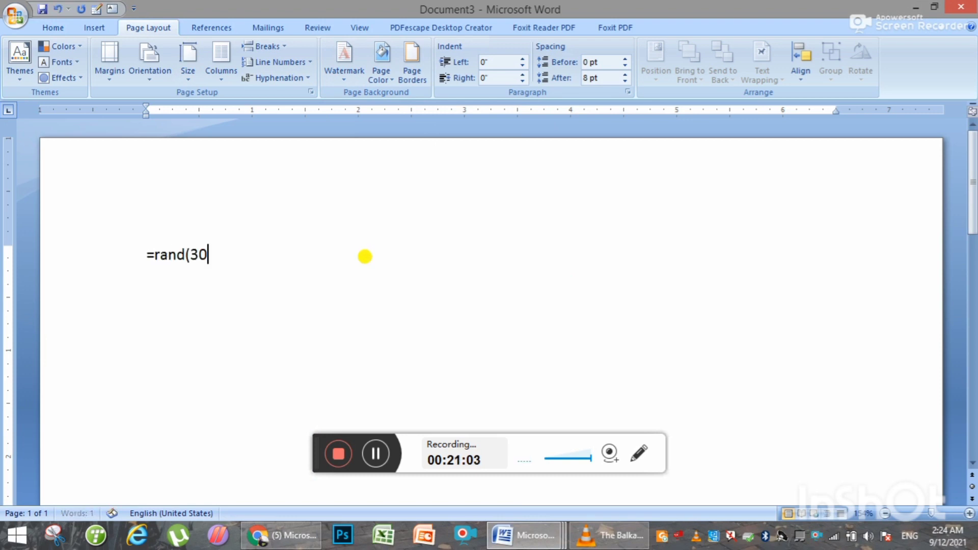
key(Return)
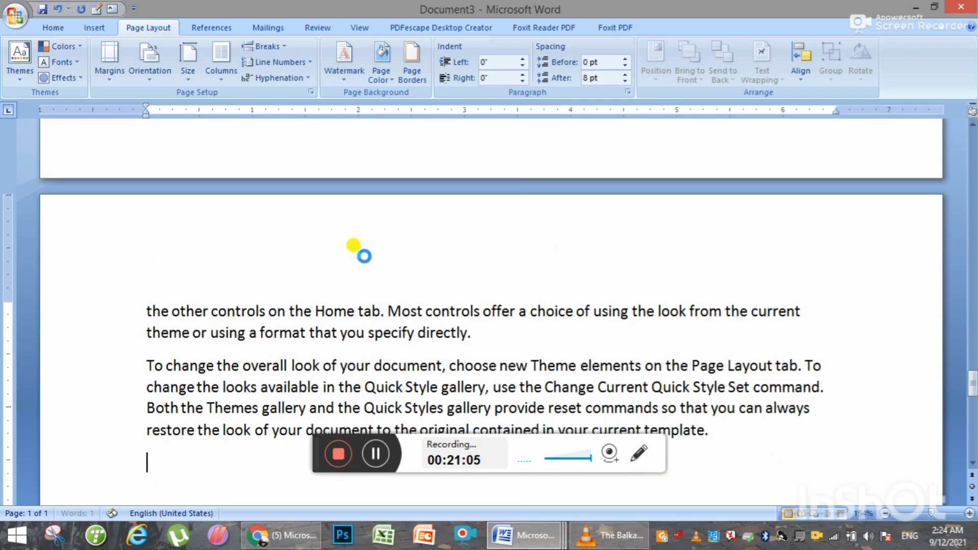
scroll(448, 270, up, 5)
scroll(446, 267, up, 5)
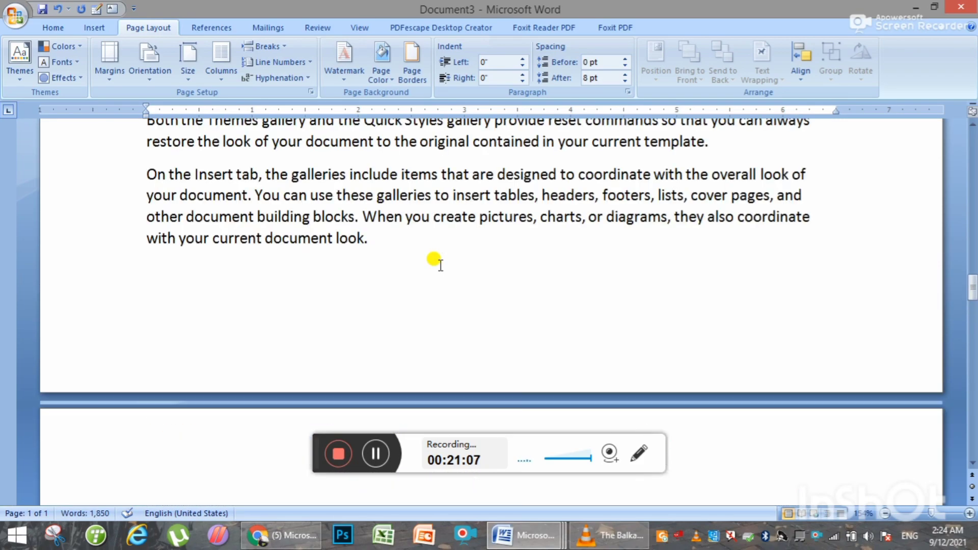
scroll(443, 266, up, 5)
scroll(440, 265, up, 5)
scroll(441, 264, up, 3)
scroll(440, 265, up, 3)
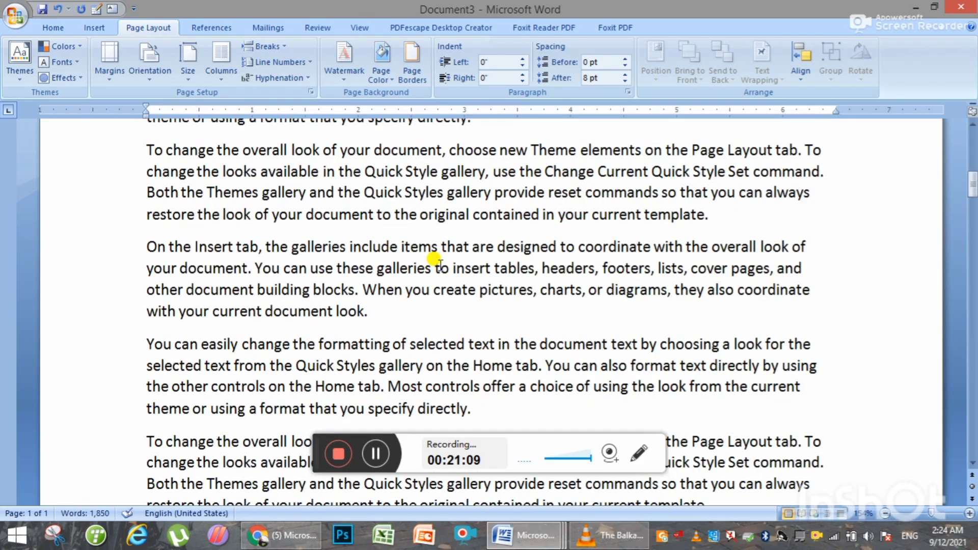
scroll(440, 265, up, 3)
scroll(440, 265, up, 3)
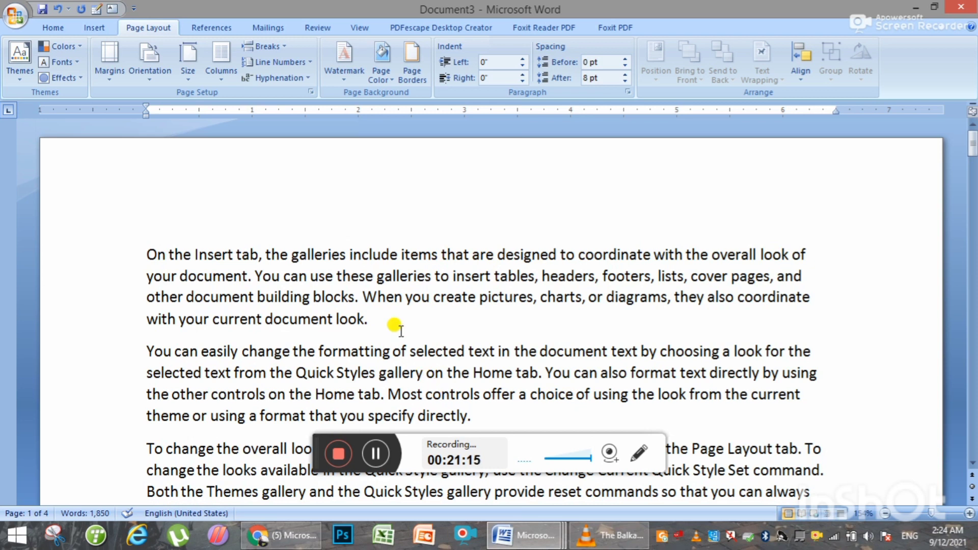
- Apply the DO NOT COPY 1 watermark and scroll to view it
click(339, 79)
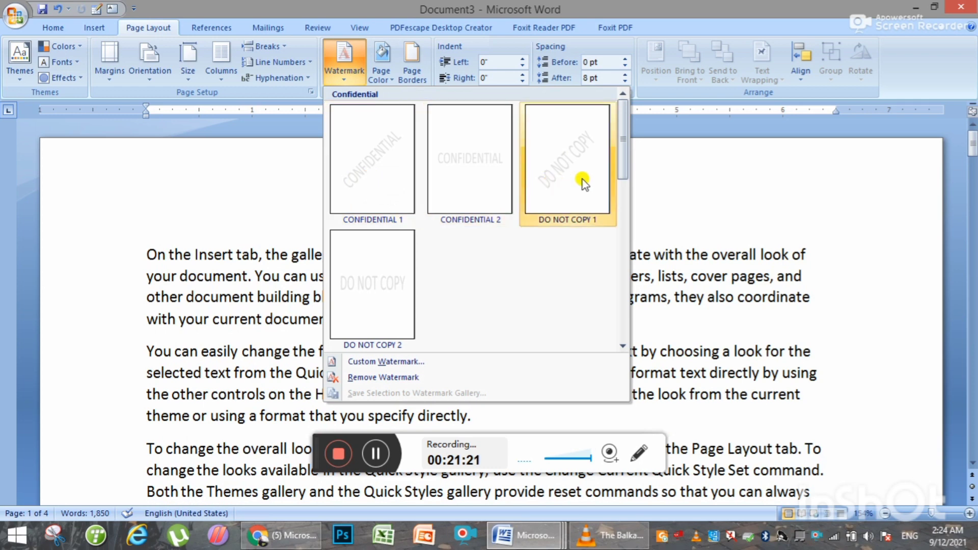
click(567, 181)
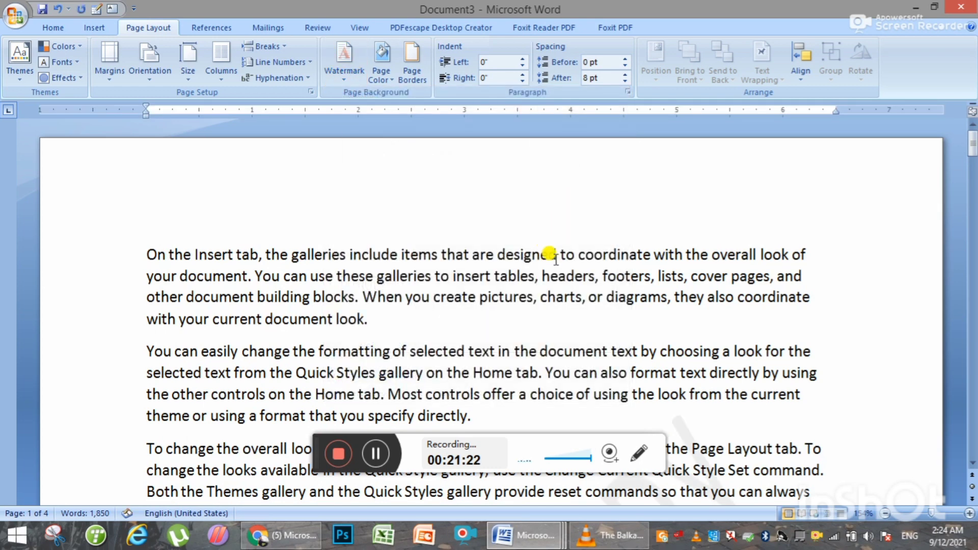
scroll(502, 270, down, 4)
scroll(506, 285, down, 2)
scroll(502, 283, down, 2)
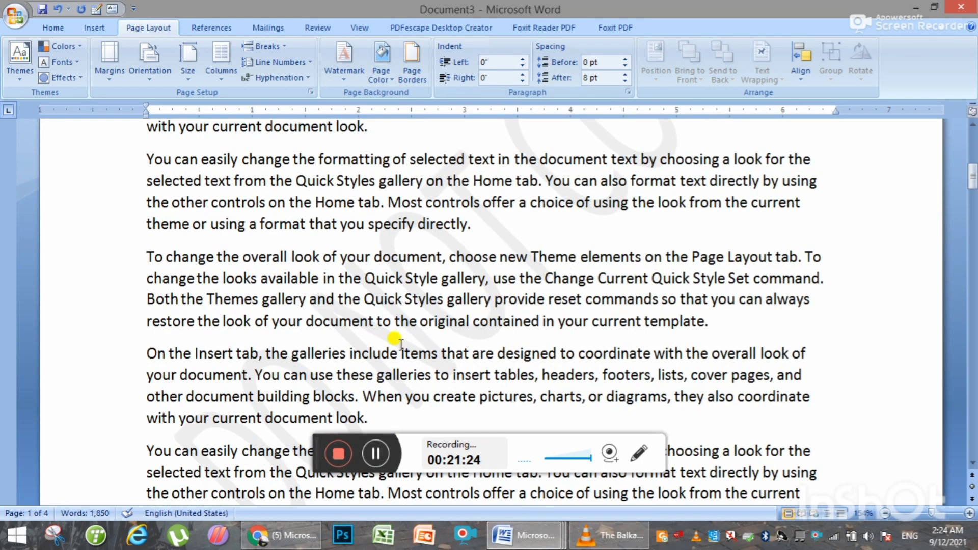
- Remove the watermark, then reopen the watermark gallery
click(346, 66)
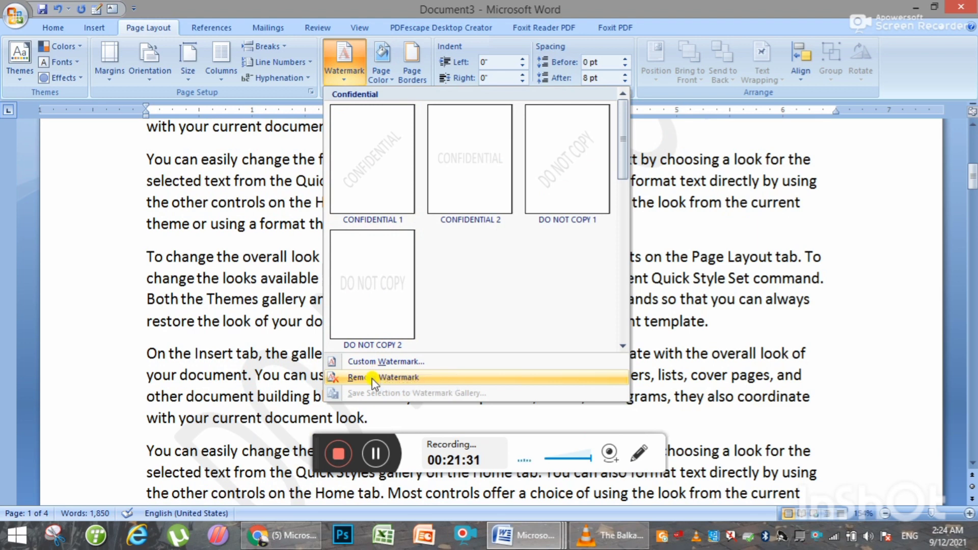
click(380, 377)
click(346, 79)
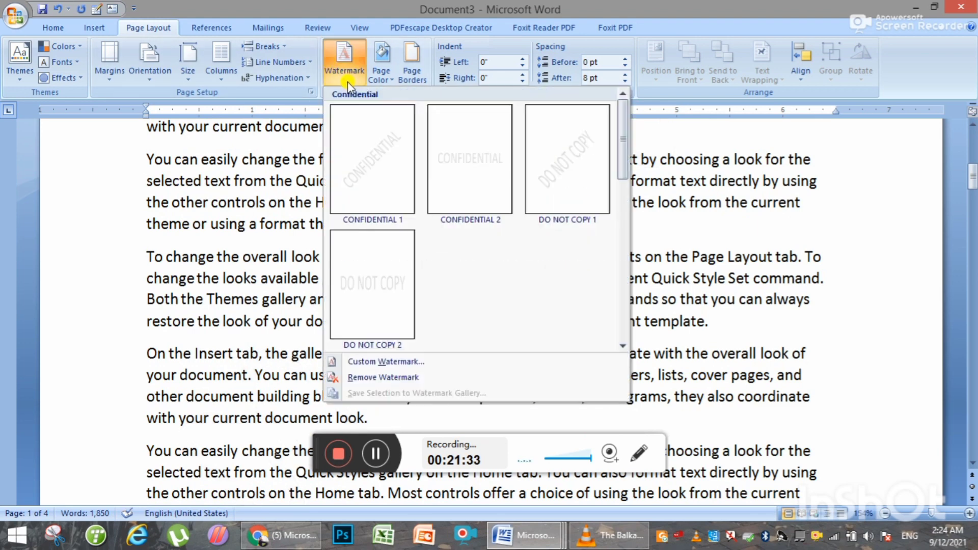
- Set up a custom text watermark reading 'iShorthand' in Calisto MT
click(382, 361)
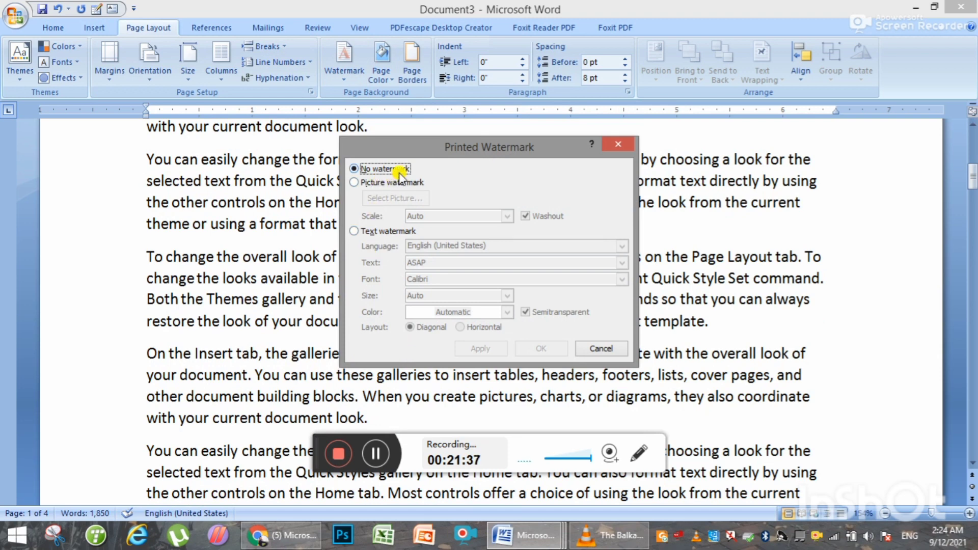
click(374, 182)
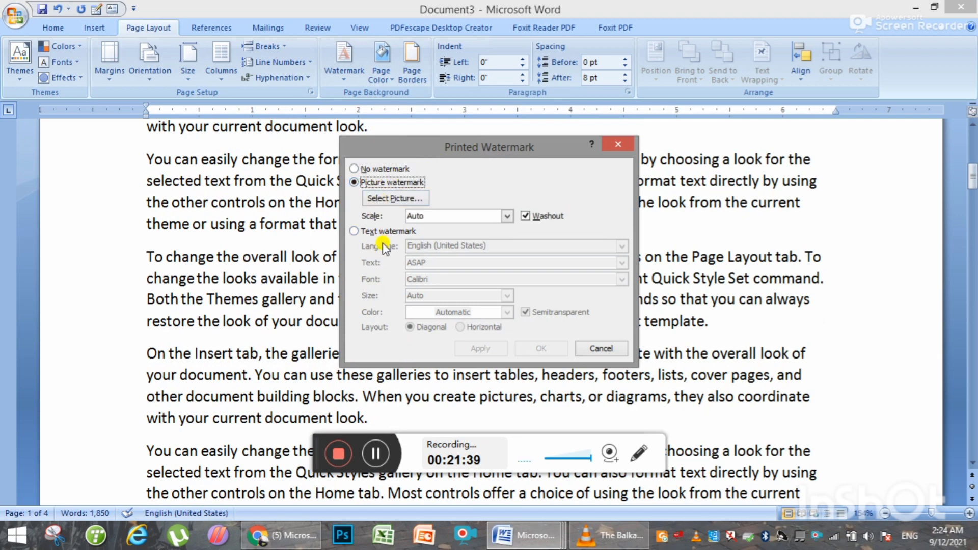
click(371, 232)
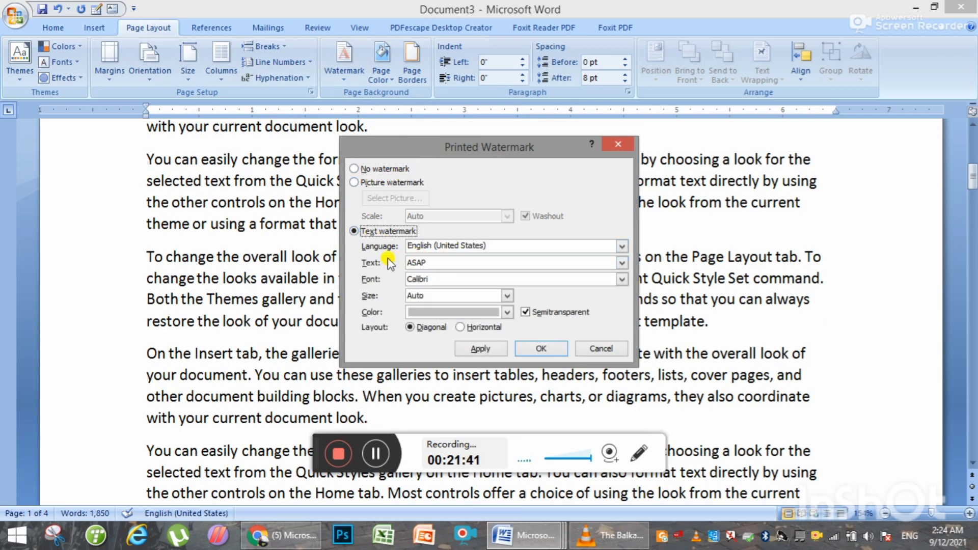
double_click(426, 262)
text(iShorthand)
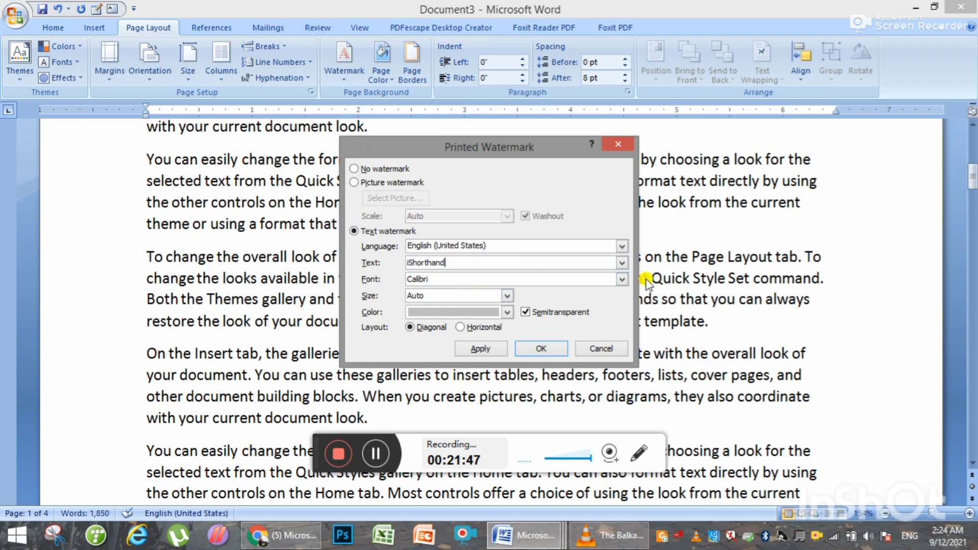
click(622, 279)
click(425, 320)
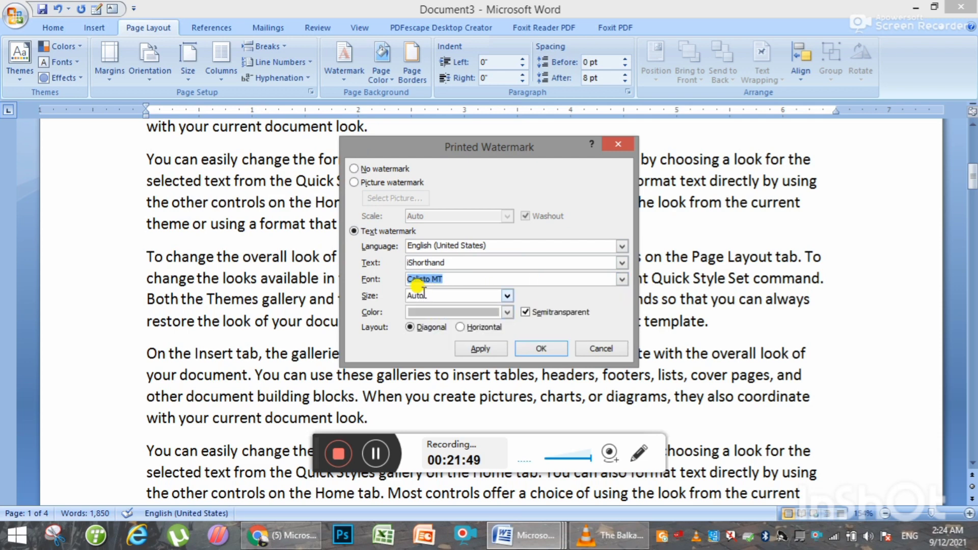
- Keep Auto size, make it opaque dark grey and diagonal, and apply it
click(507, 295)
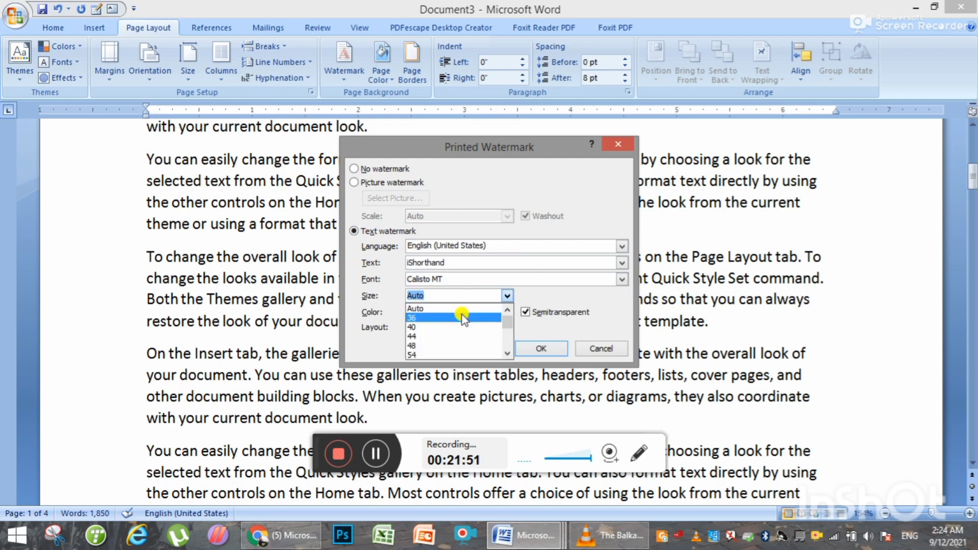
click(415, 309)
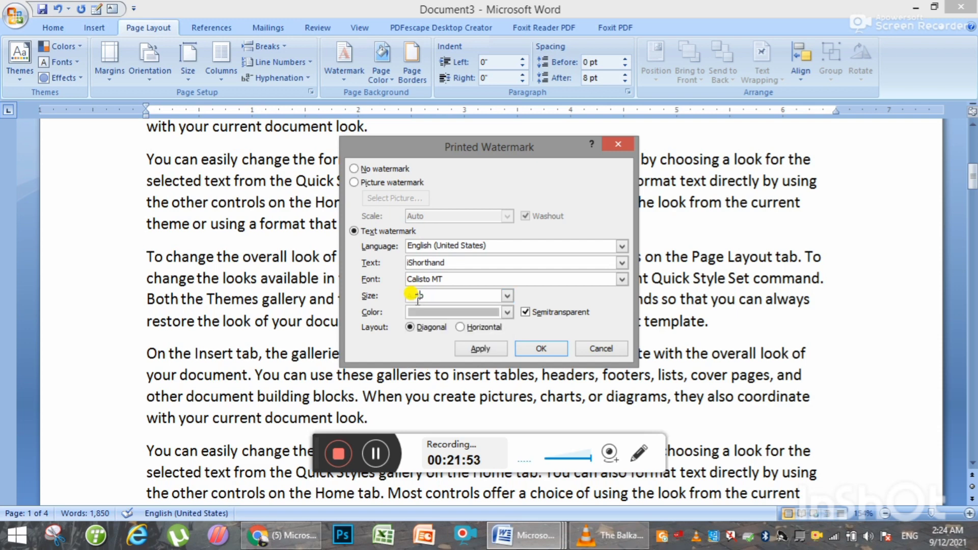
click(547, 312)
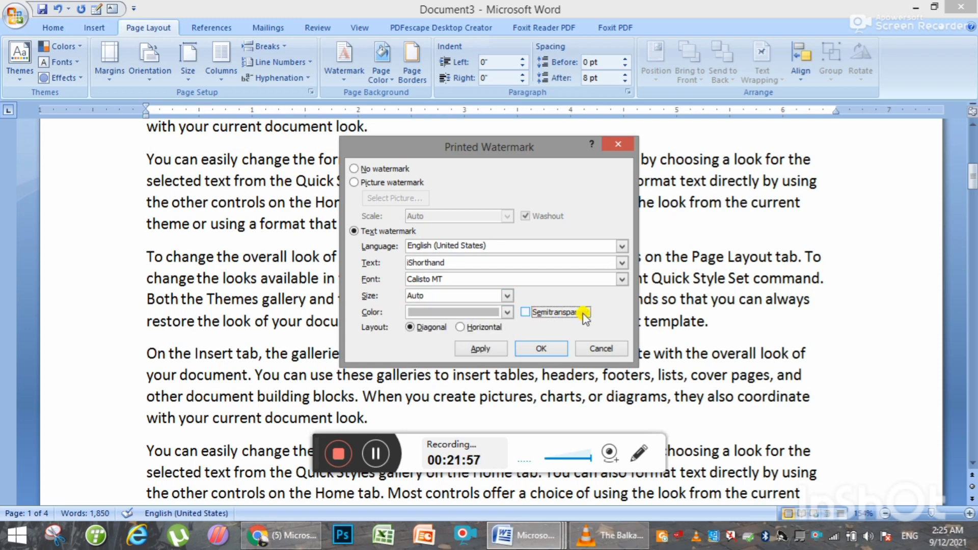
click(507, 311)
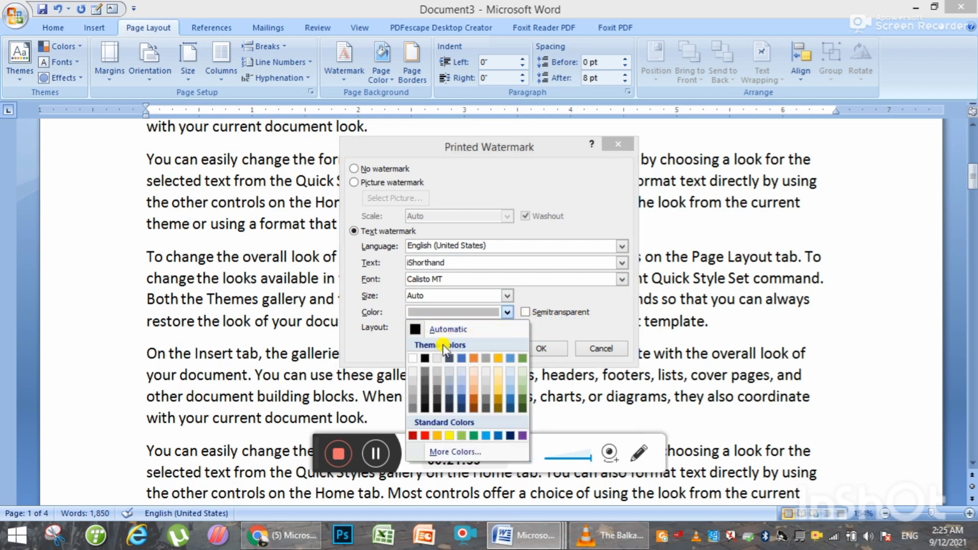
click(423, 378)
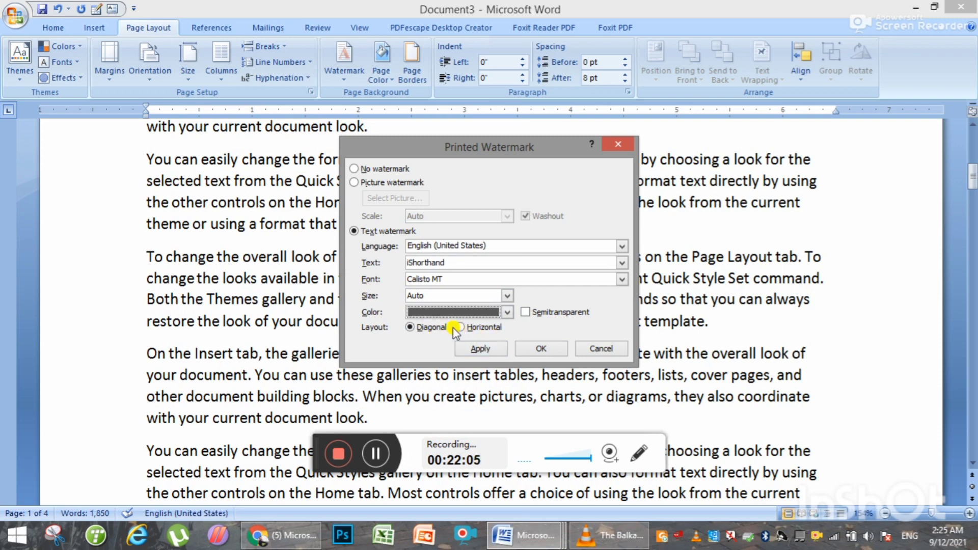
click(428, 327)
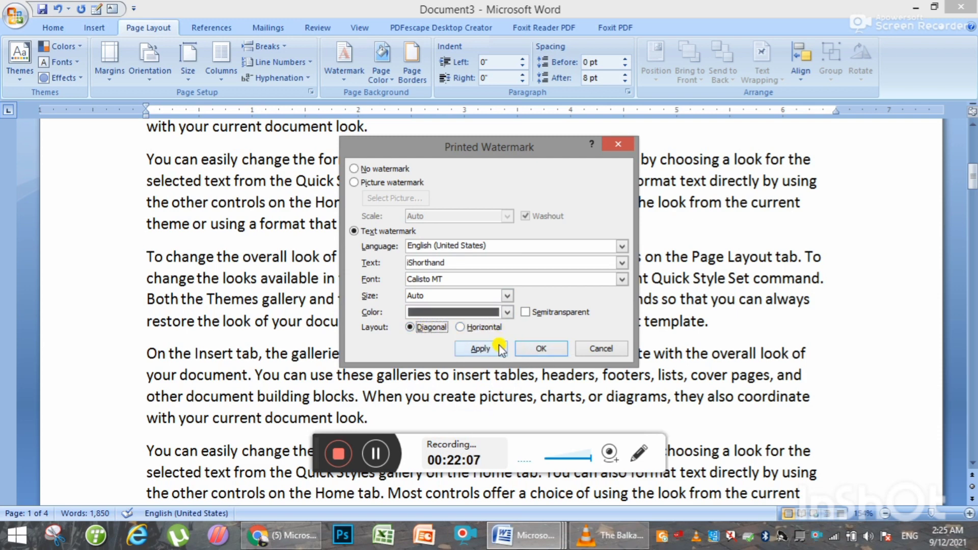
click(480, 348)
- Close the watermark dialog and scroll through the pages to review the iShorthand watermark
click(593, 350)
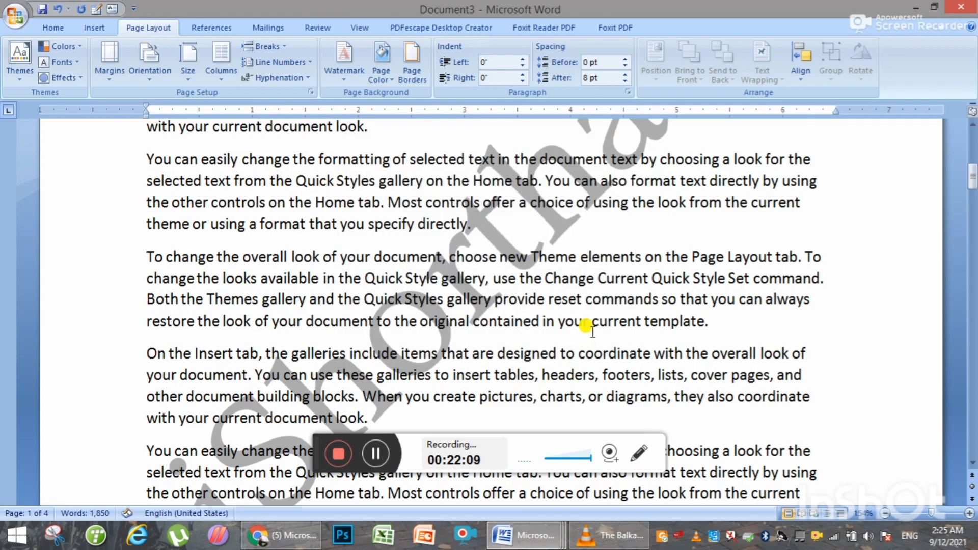
scroll(580, 346, down, 1)
scroll(683, 293, up, 1)
scroll(408, 341, down, 2)
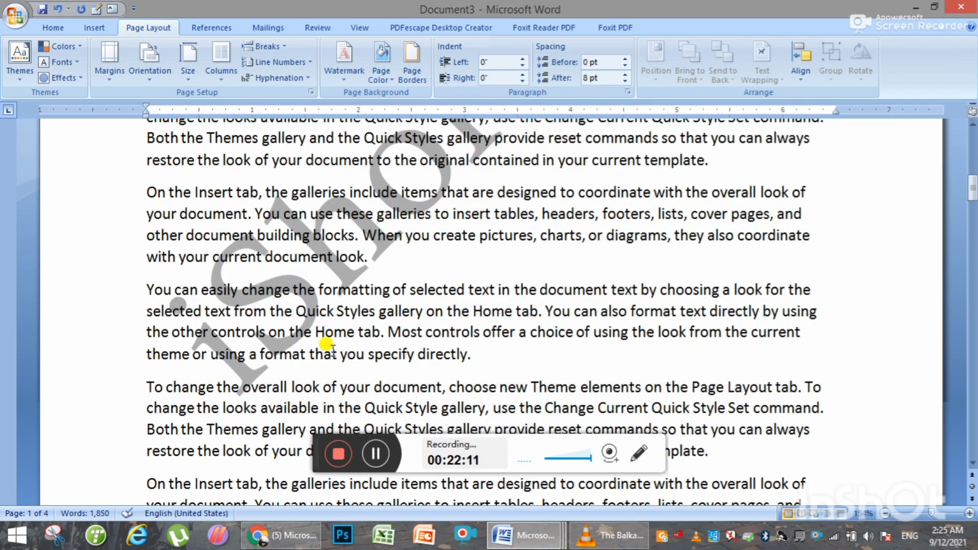
scroll(331, 351, down, 1)
scroll(333, 352, down, 1)
scroll(412, 311, down, 3)
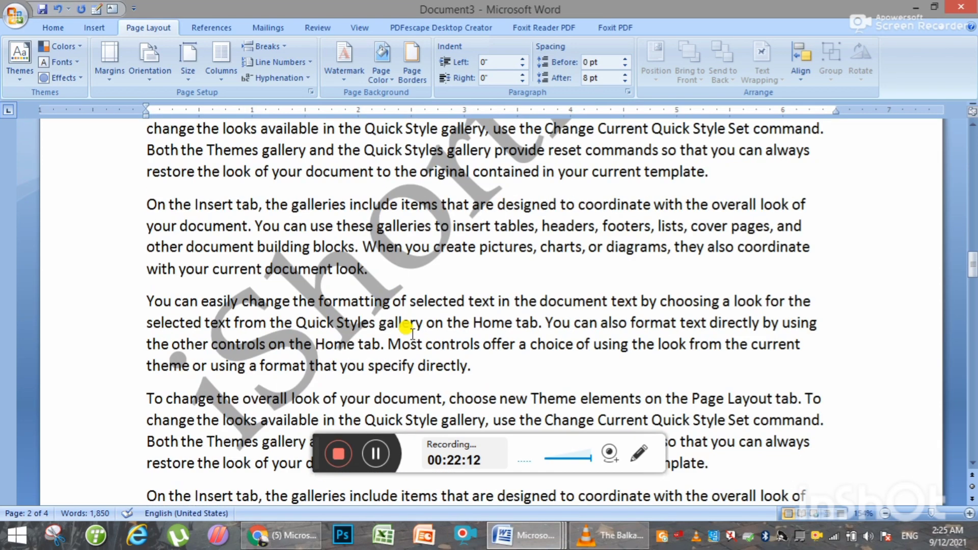
scroll(407, 326, up, 1)
click(471, 279)
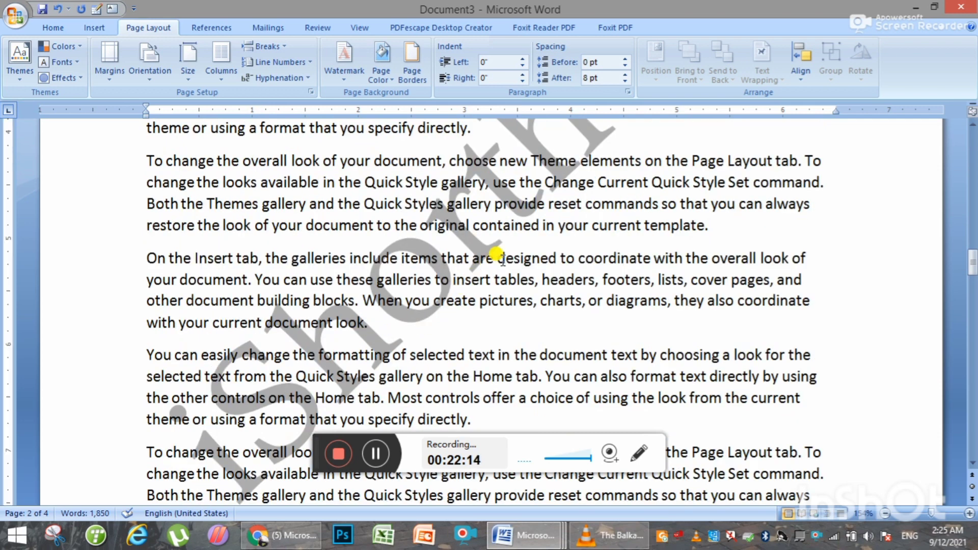
scroll(496, 257, up, 2)
click(469, 330)
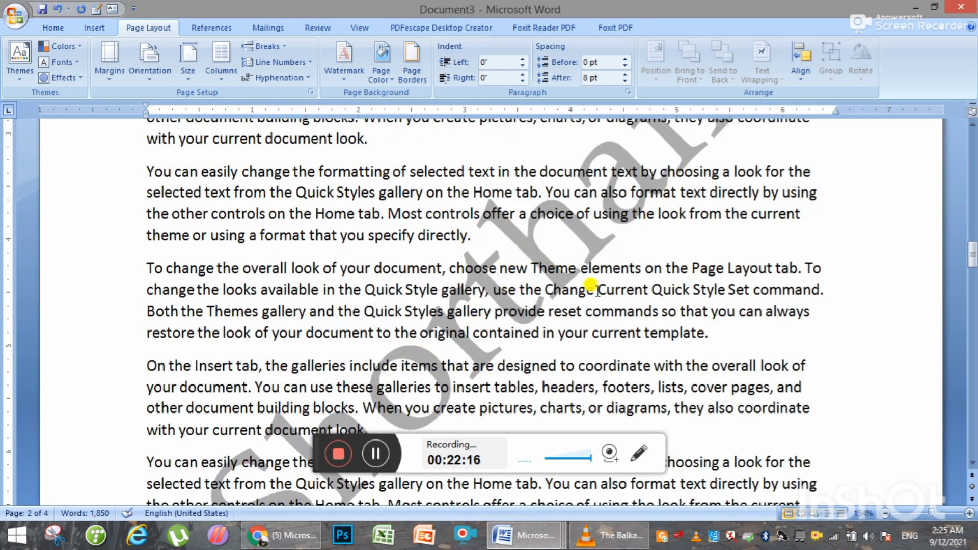
- Tick Semitransparent in Custom Watermark and apply it to the watermark
click(344, 59)
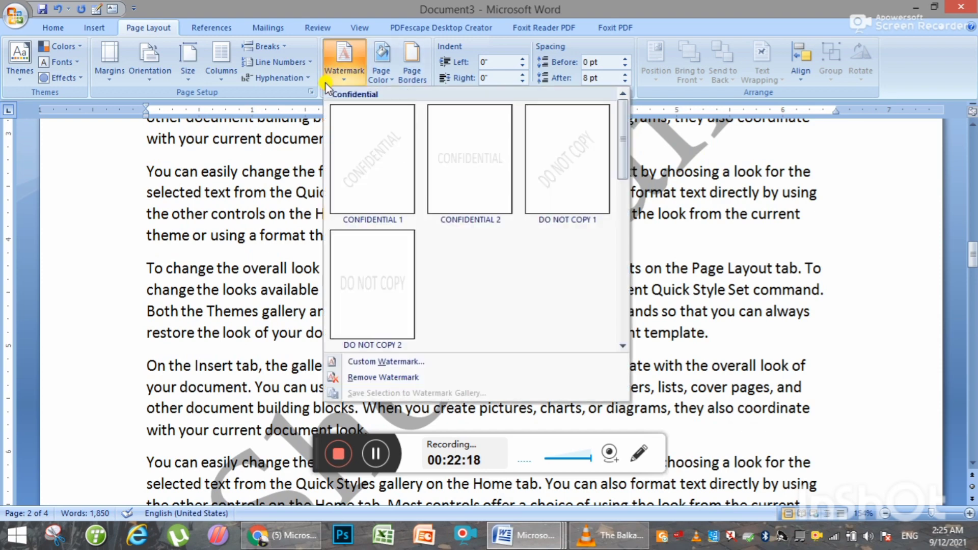
click(384, 361)
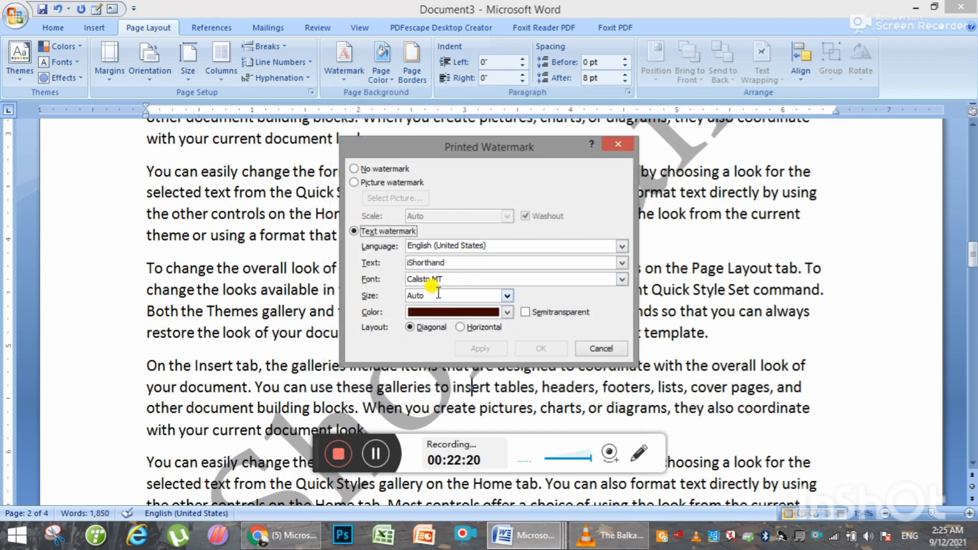
click(526, 312)
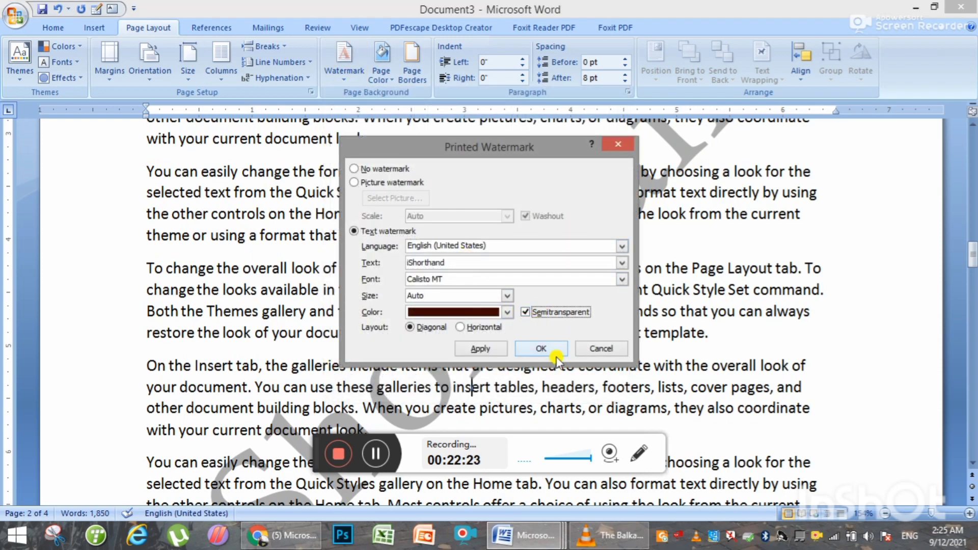
click(504, 350)
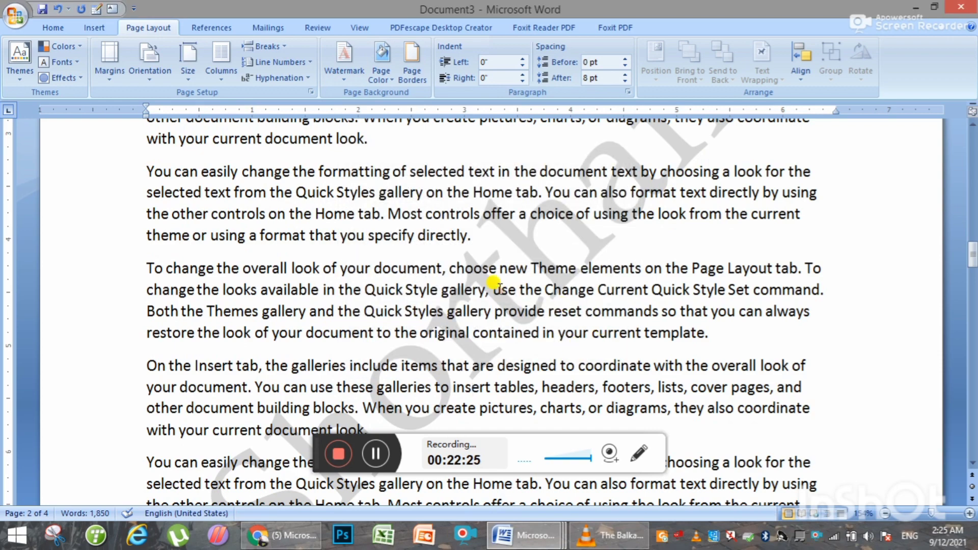
scroll(560, 287, down, 1)
scroll(657, 308, down, 3)
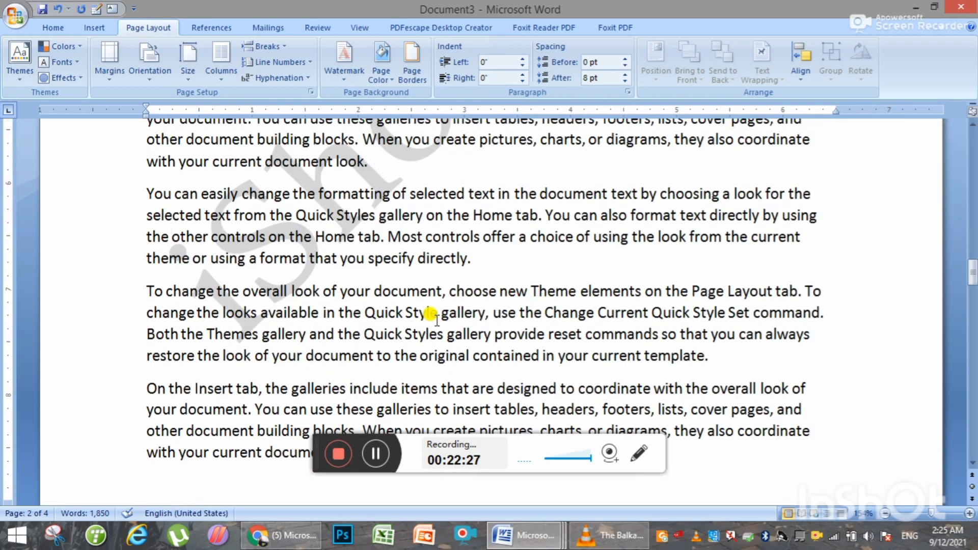
- Replace the text watermark with the poster image from the Pictures folder
click(344, 79)
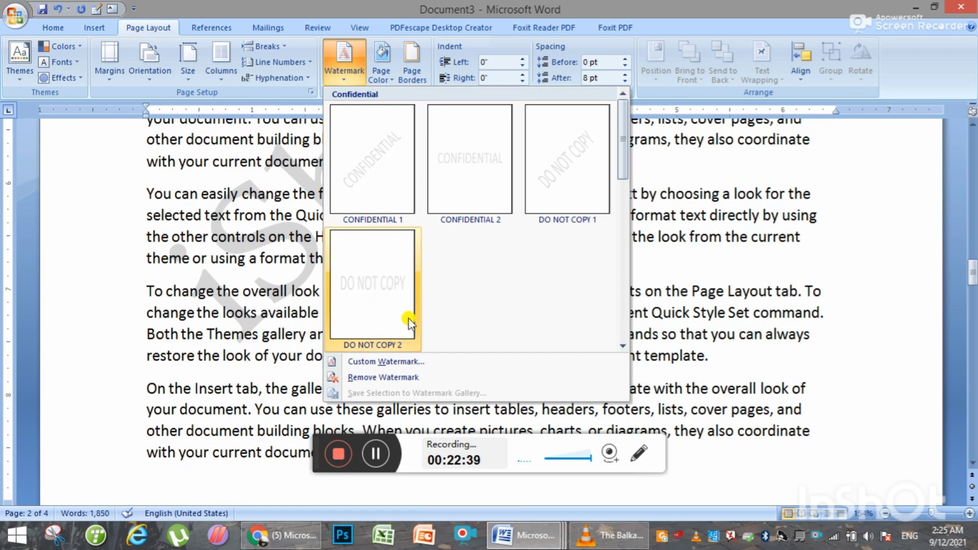
click(378, 364)
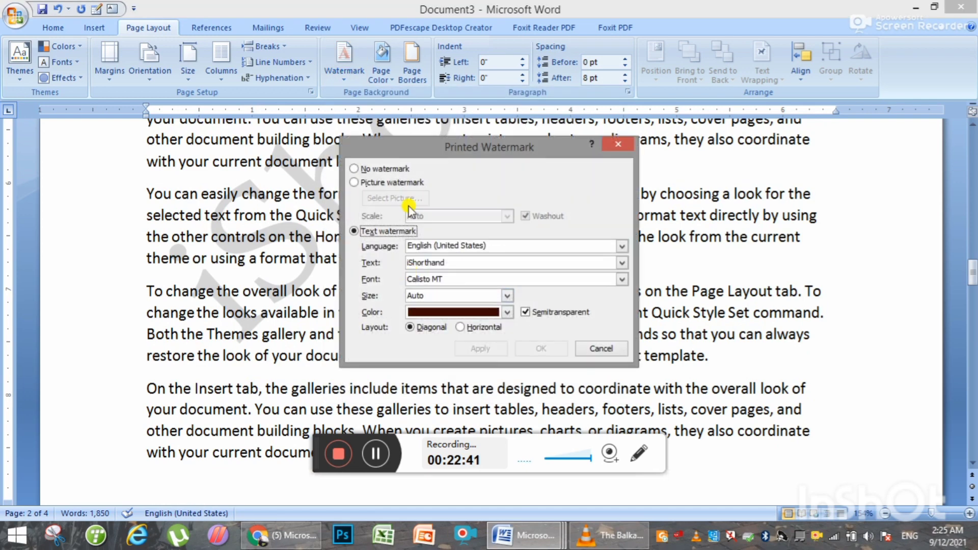
click(367, 184)
click(404, 198)
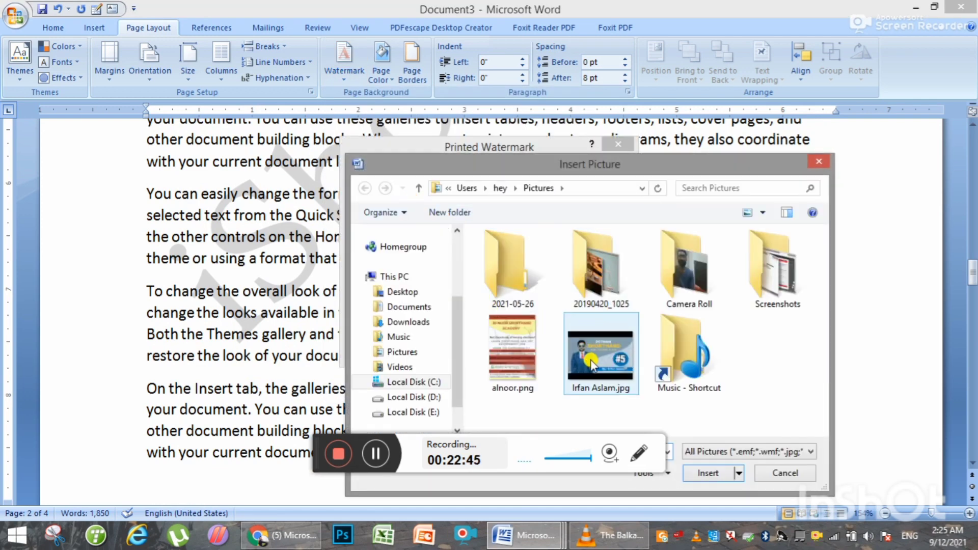
click(599, 363)
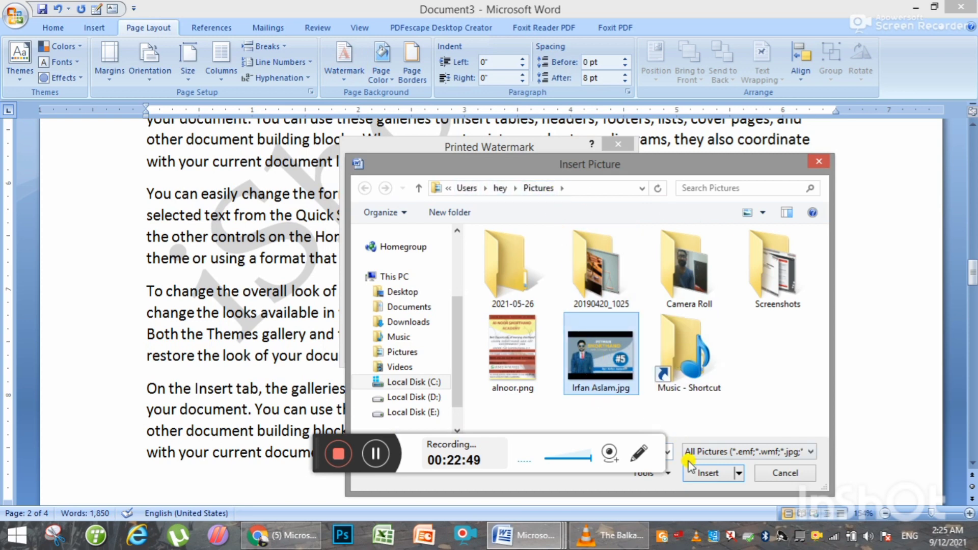
click(707, 473)
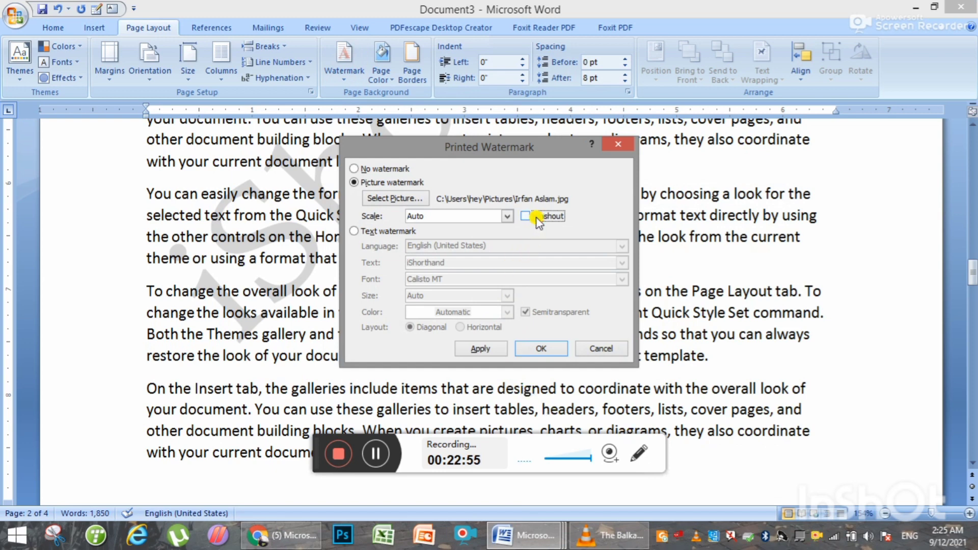
click(540, 348)
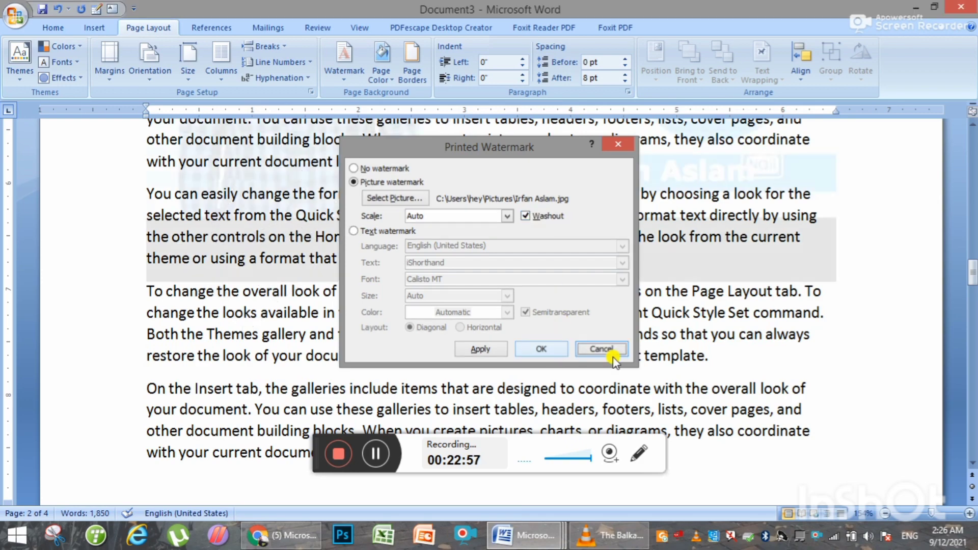
scroll(531, 333, down, 1)
scroll(531, 336, down, 2)
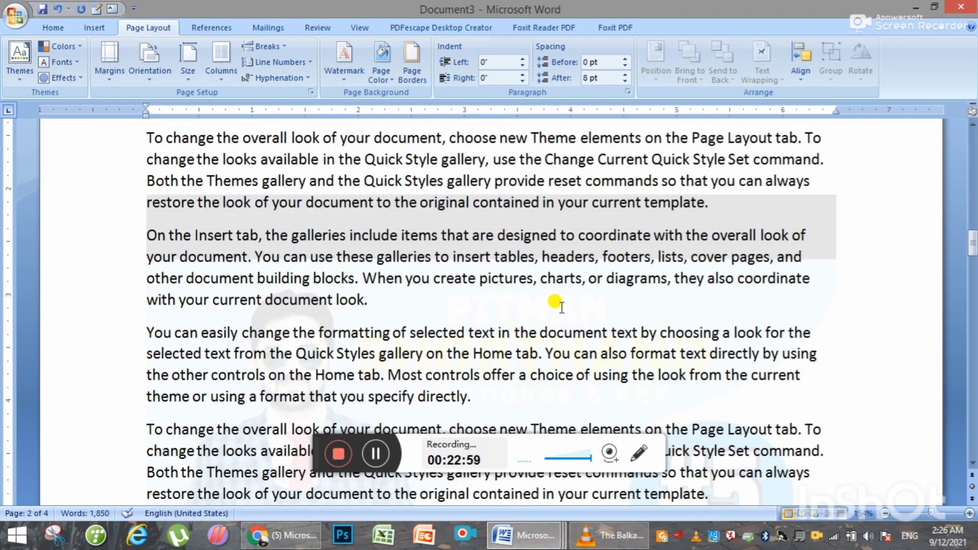
scroll(557, 301, down, 1)
scroll(399, 319, down, 3)
scroll(343, 325, down, 1)
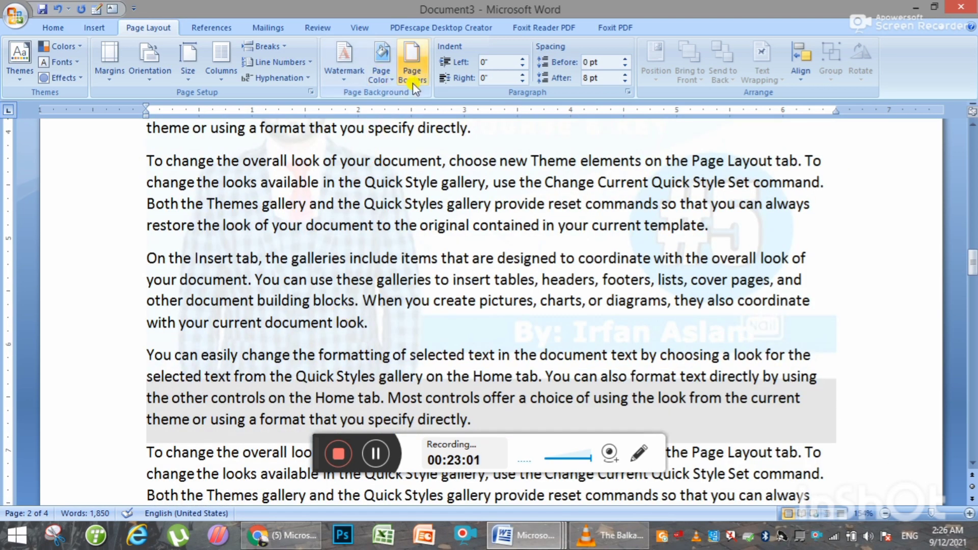
- Set the picture watermark scale to 150% with washout off and apply it
click(344, 81)
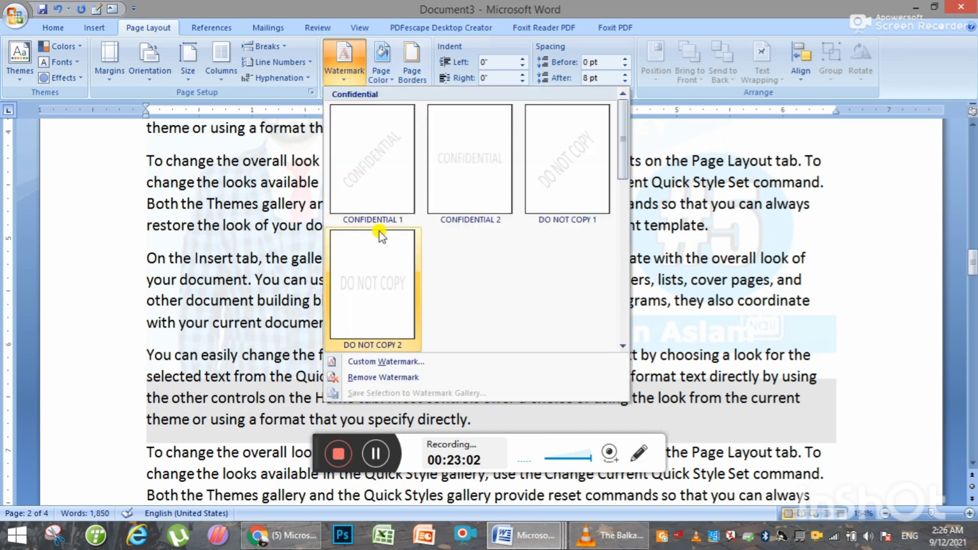
click(377, 362)
click(507, 217)
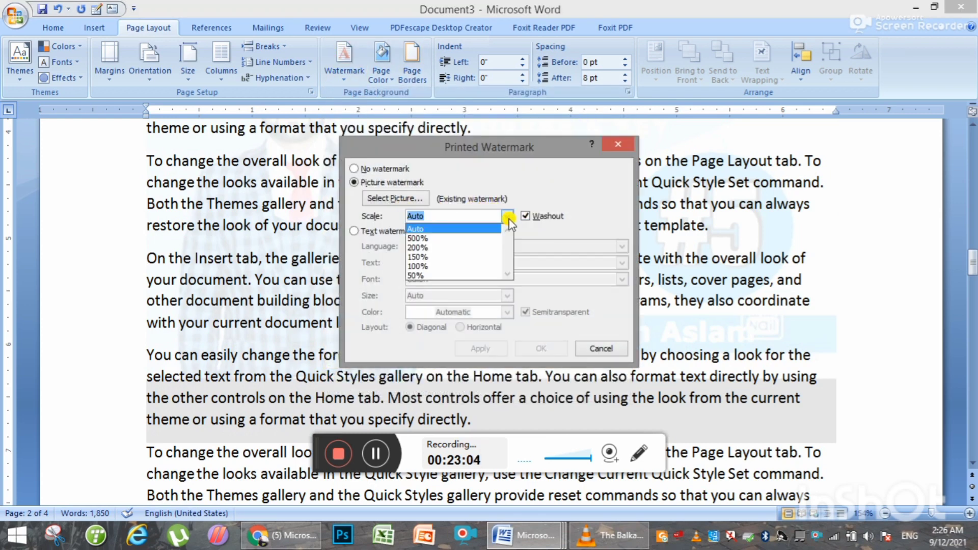
click(426, 256)
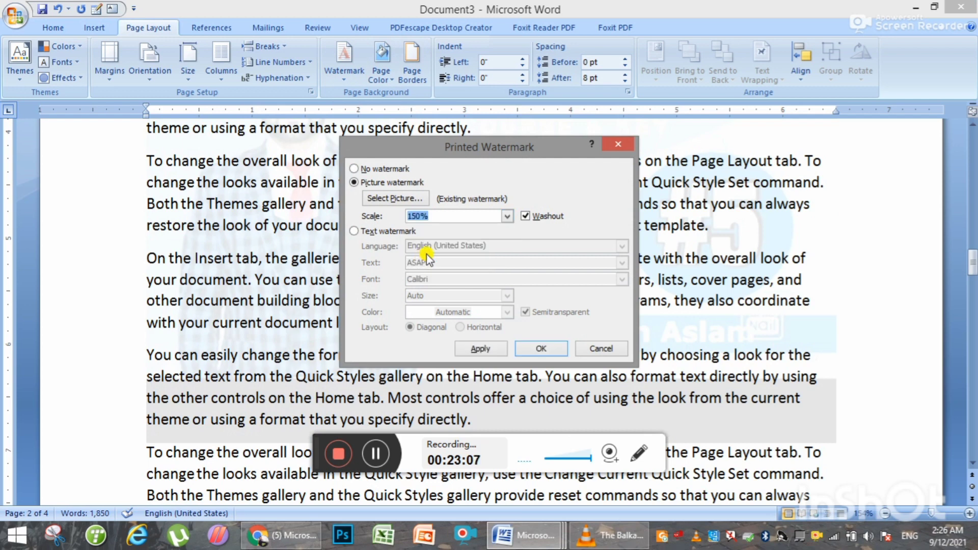
click(481, 350)
click(619, 350)
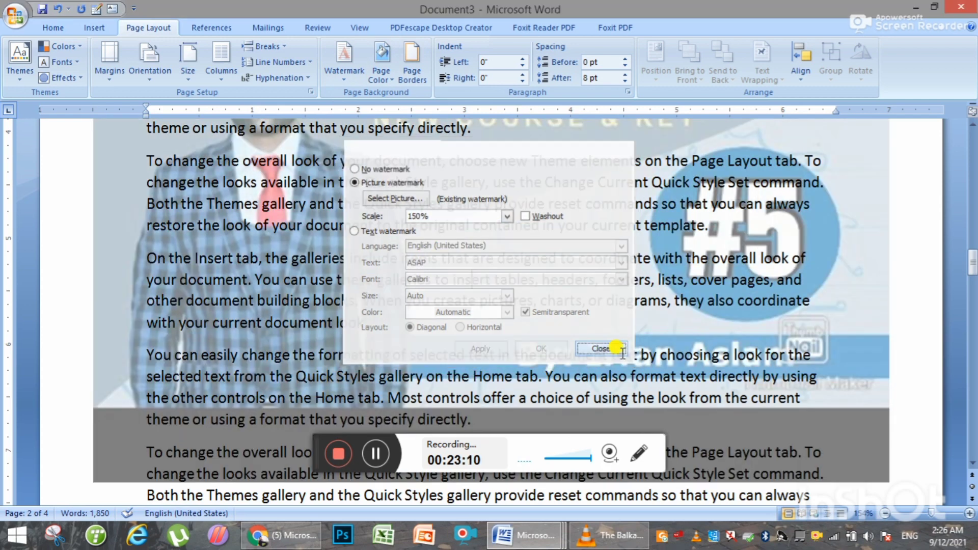
scroll(538, 325, down, 1)
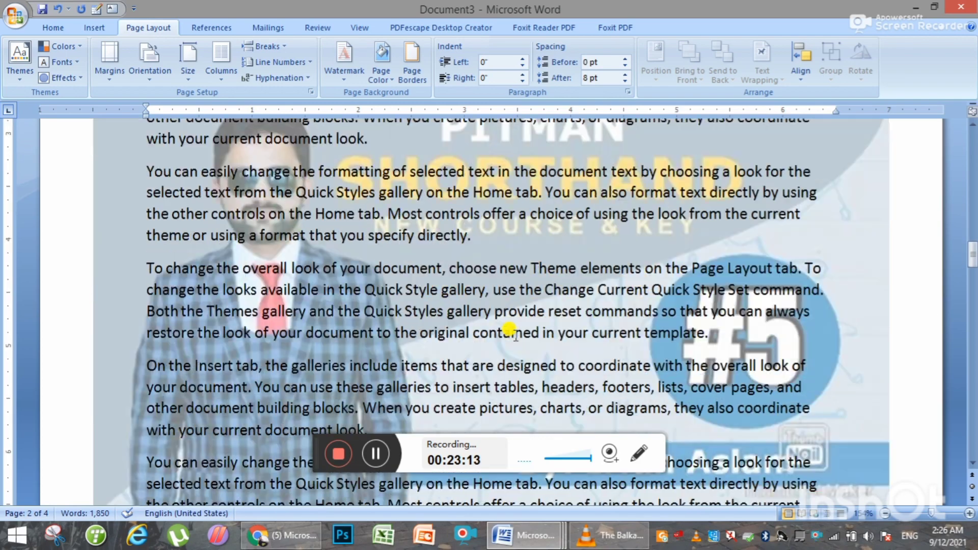
scroll(388, 316, up, 2)
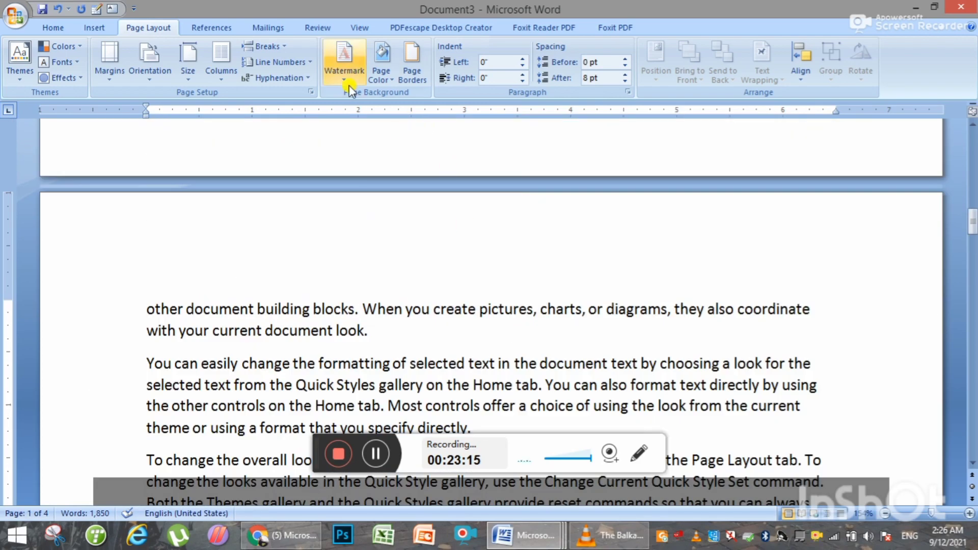
- Remove the picture watermark from the document
click(345, 64)
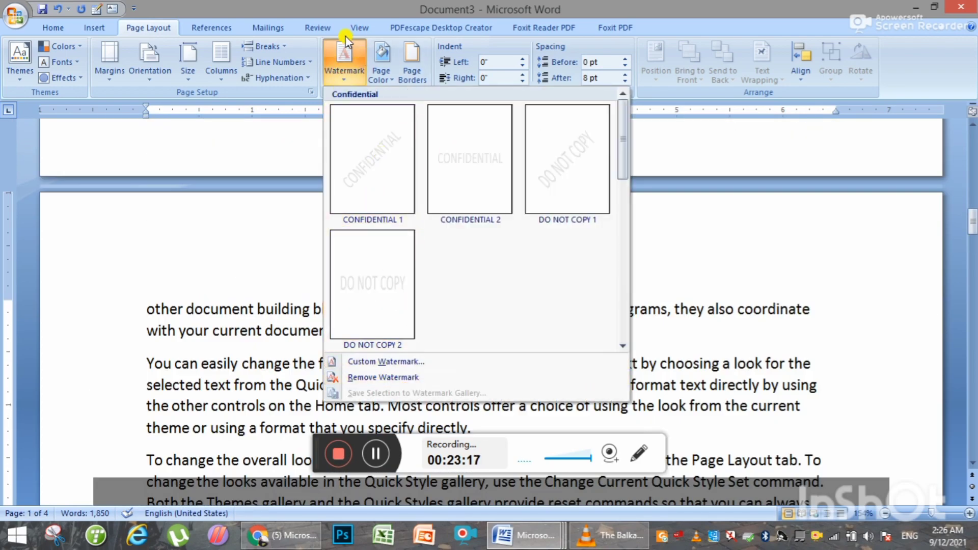
click(375, 377)
scroll(471, 300, up, 1)
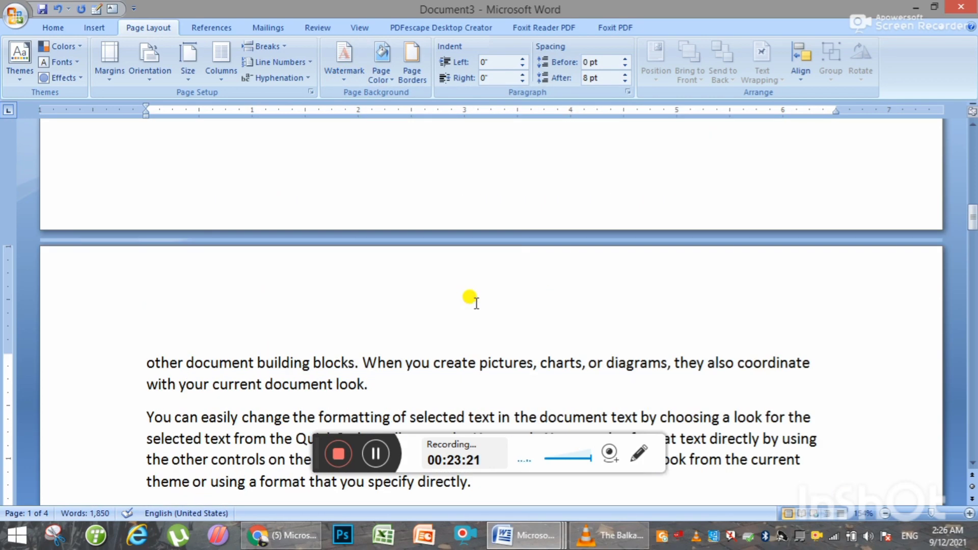
scroll(468, 301, up, 3)
scroll(372, 147, up, 3)
scroll(369, 143, up, 3)
scroll(428, 214, up, 3)
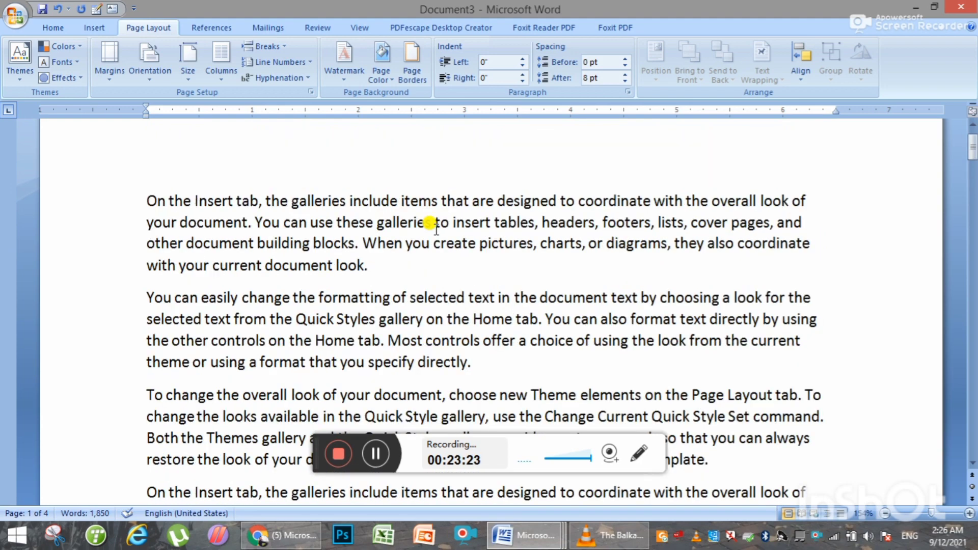
scroll(436, 224, up, 1)
- Set the page colour to No Color so the pages are white again
click(383, 75)
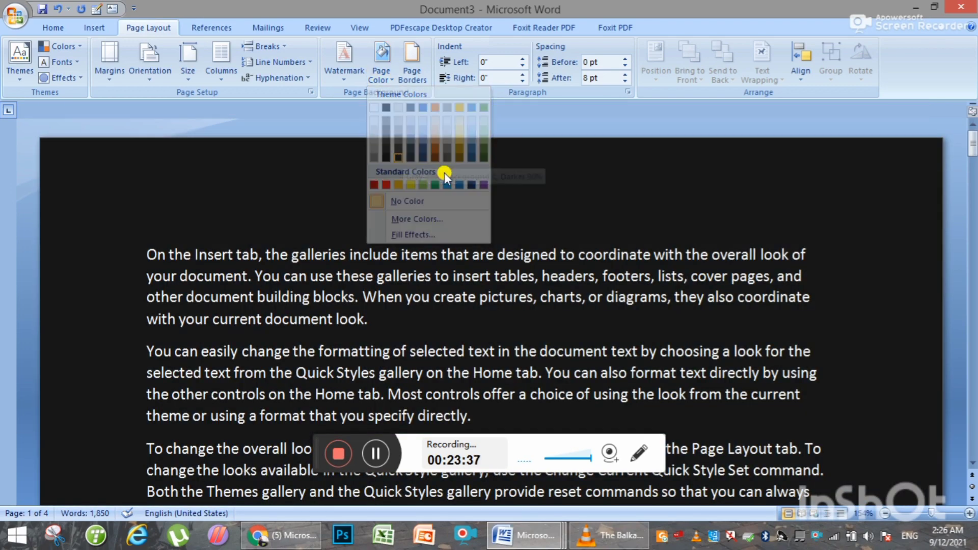
click(539, 194)
scroll(539, 194, down, 4)
scroll(430, 339, down, 3)
scroll(438, 331, up, 1)
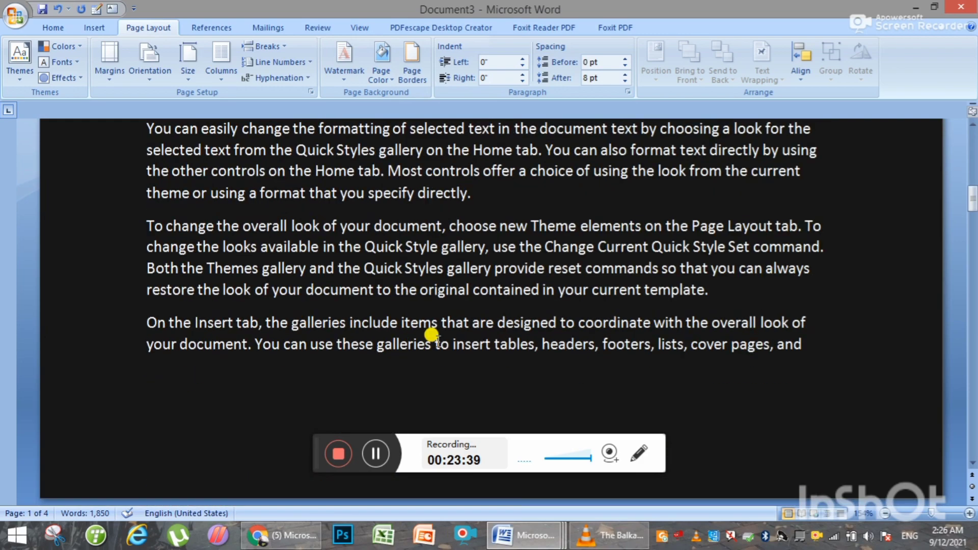
scroll(430, 326, down, 2)
scroll(458, 265, down, 3)
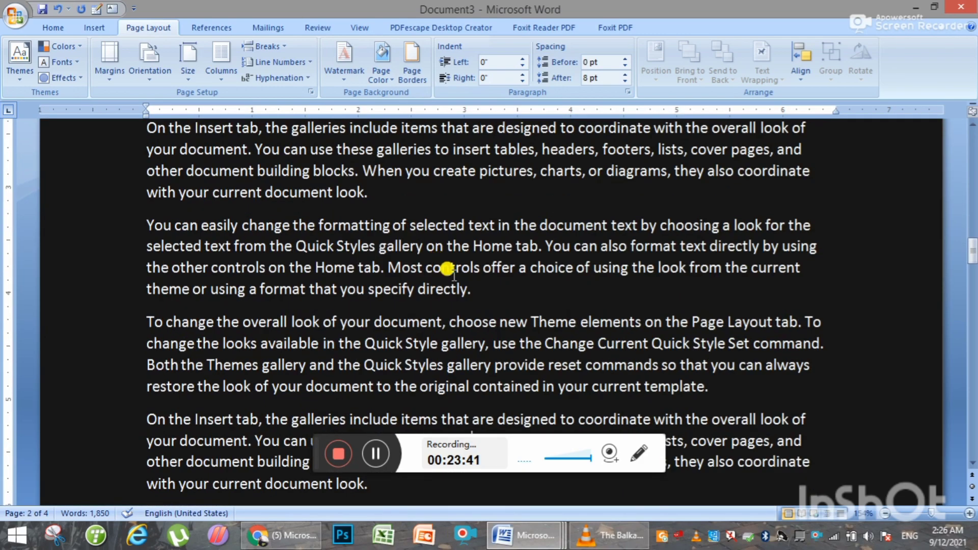
scroll(433, 285, down, 1)
scroll(414, 265, down, 2)
scroll(408, 295, up, 2)
scroll(407, 326, up, 1)
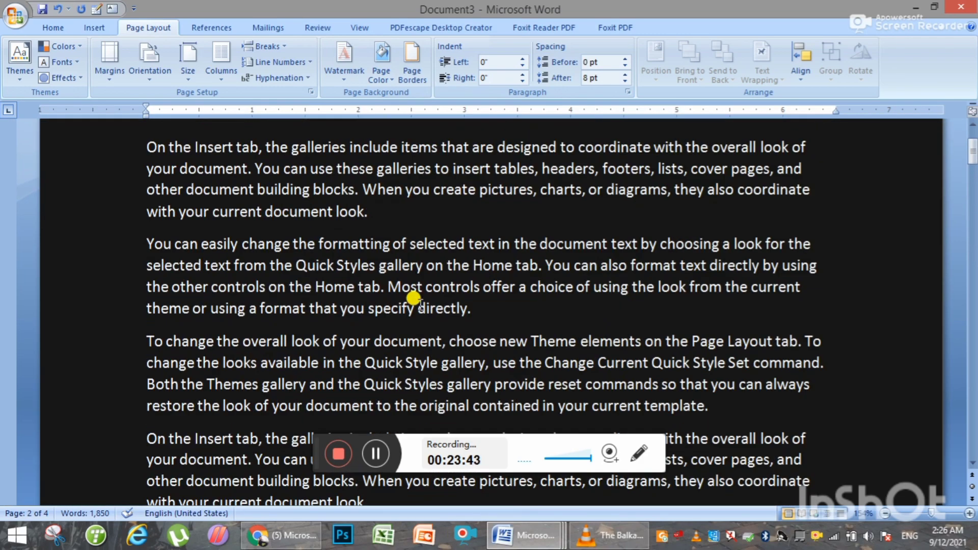
scroll(413, 298, up, 2)
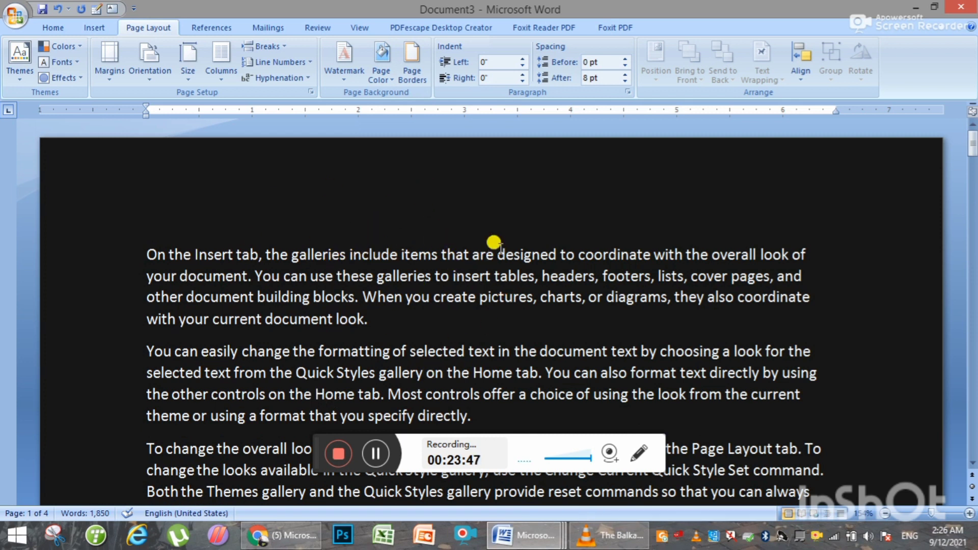
click(388, 77)
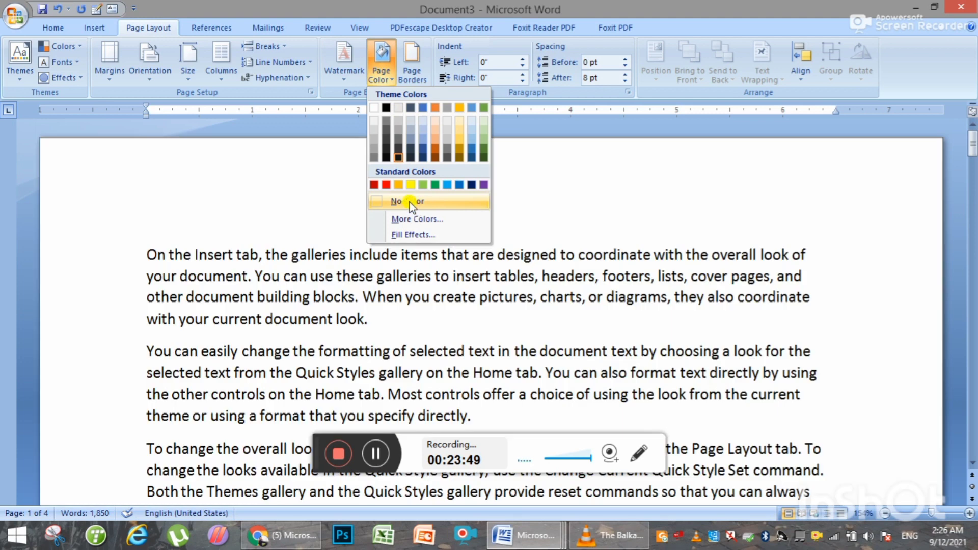
click(409, 201)
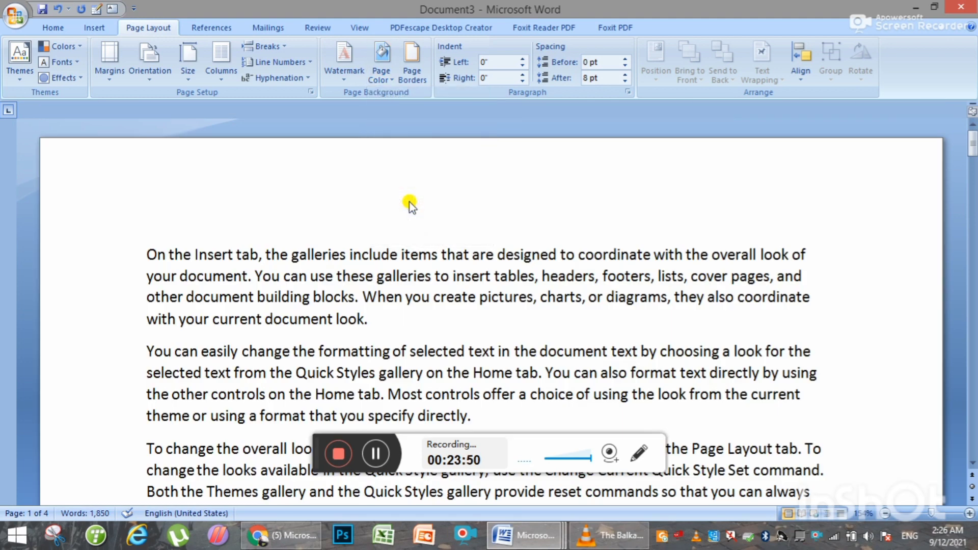
- Compare the Borders, Page Border and Shading tabs of Borders and Shading, then close it
click(413, 77)
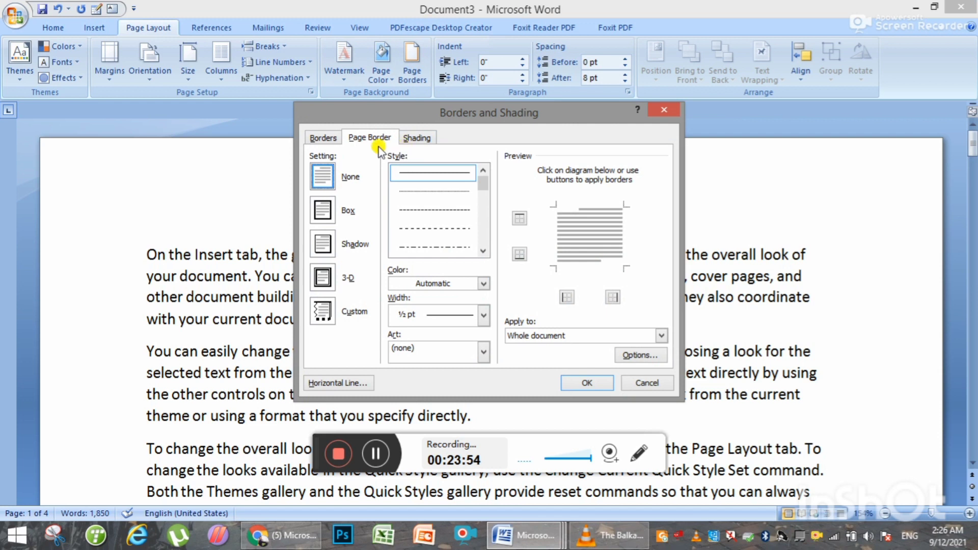
click(326, 138)
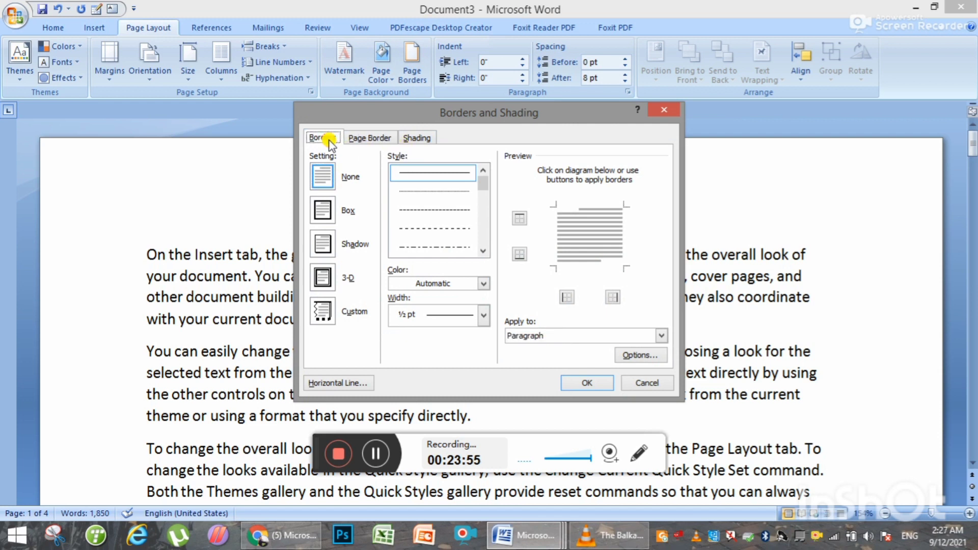
click(363, 139)
click(421, 138)
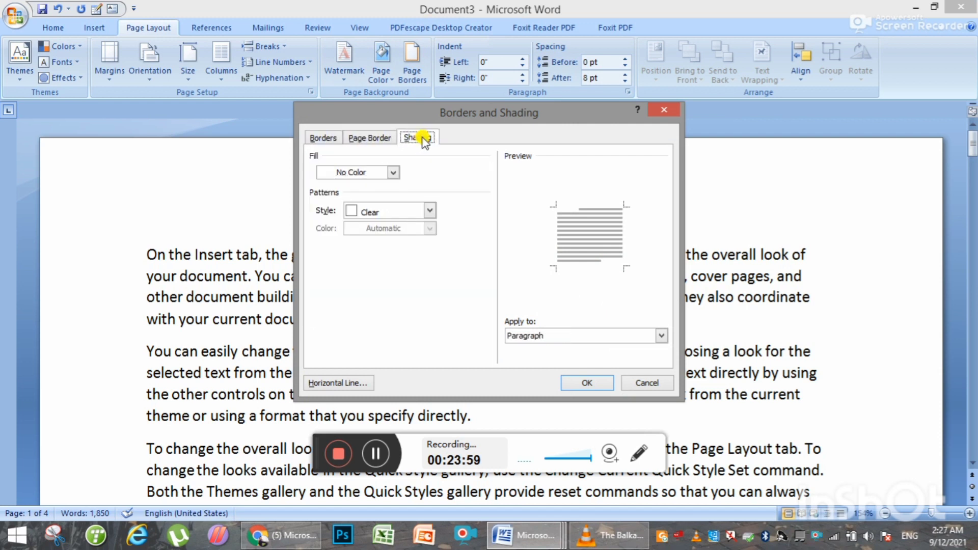
click(321, 139)
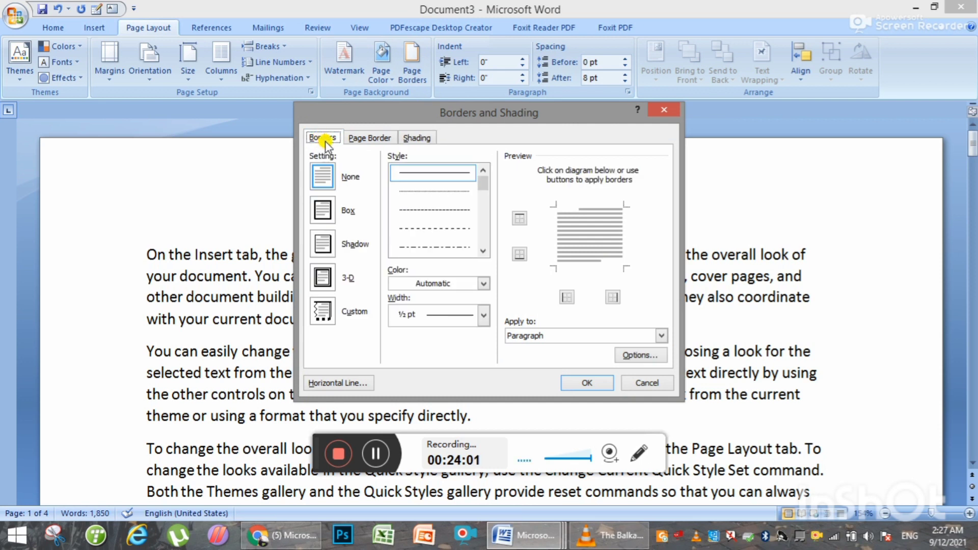
click(363, 138)
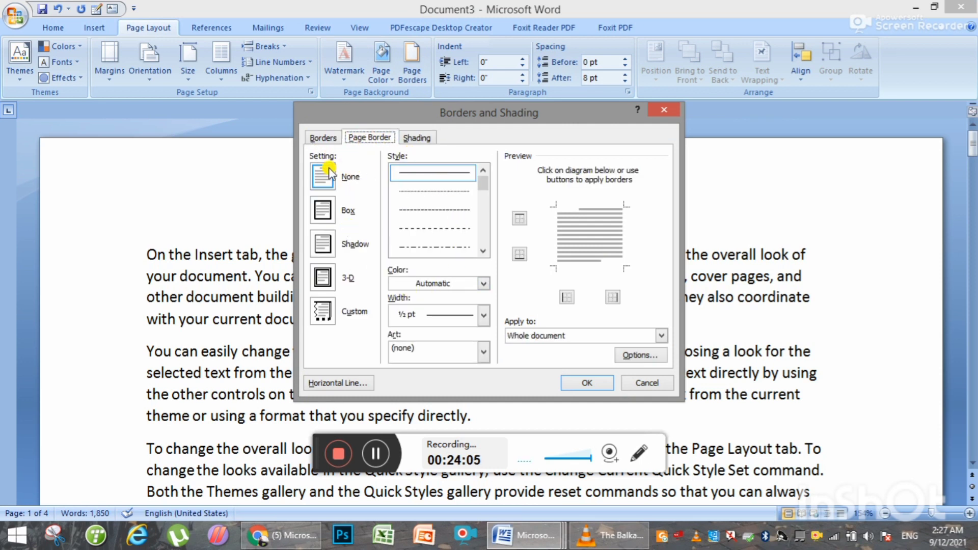
click(323, 136)
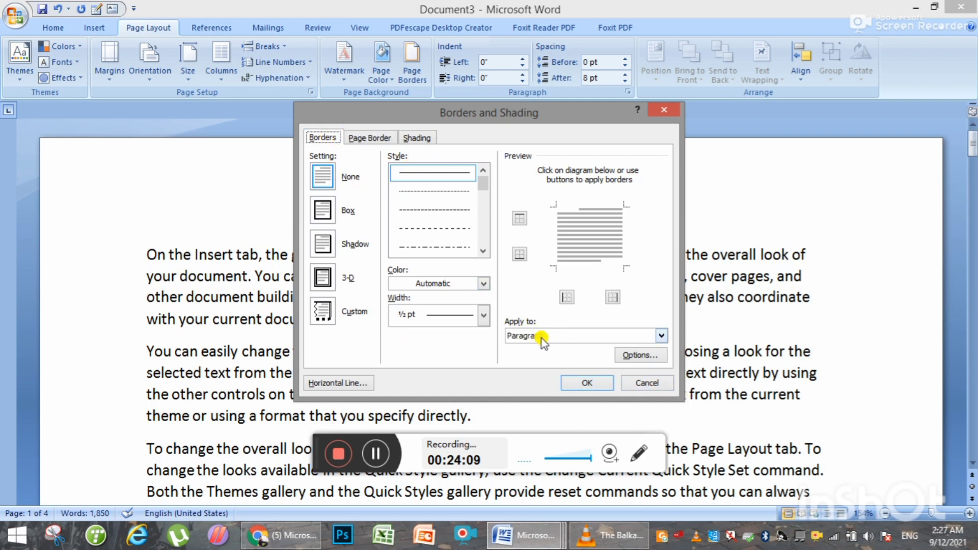
click(371, 139)
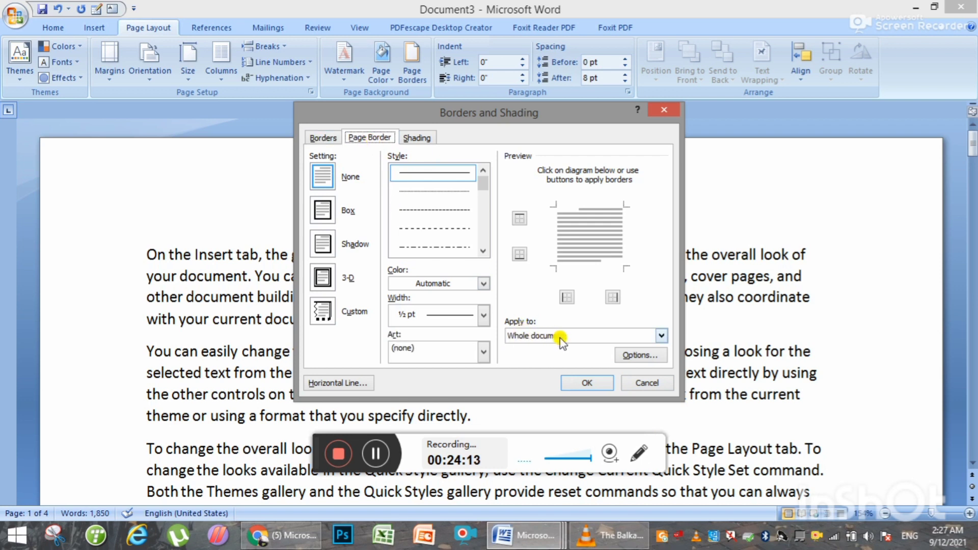
click(418, 138)
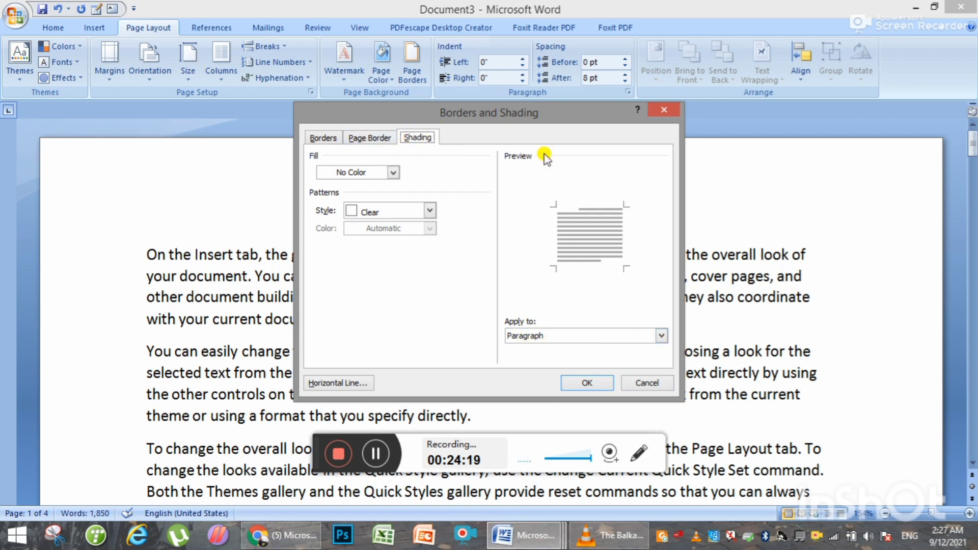
click(664, 111)
- Reopen the Page Borders settings from the Page Layout tab
click(52, 29)
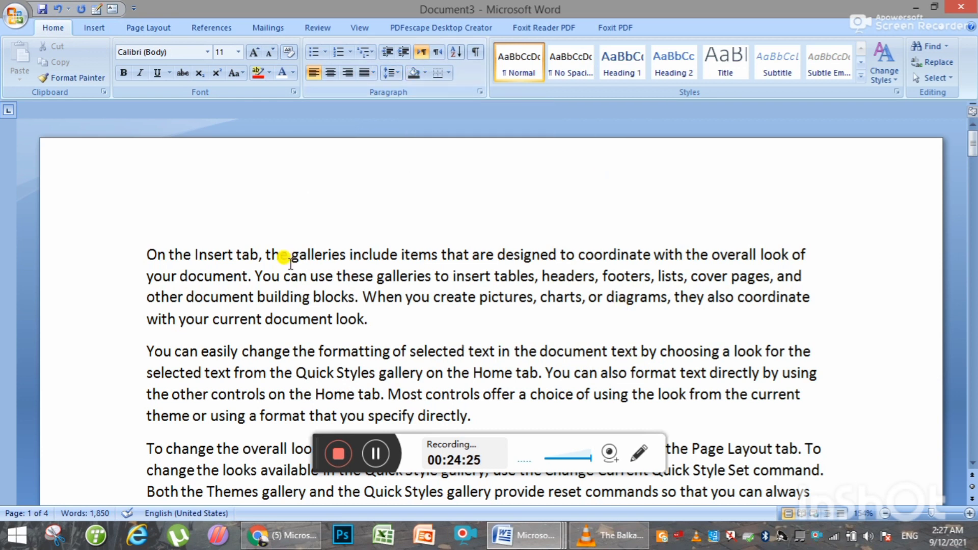
click(147, 28)
click(420, 80)
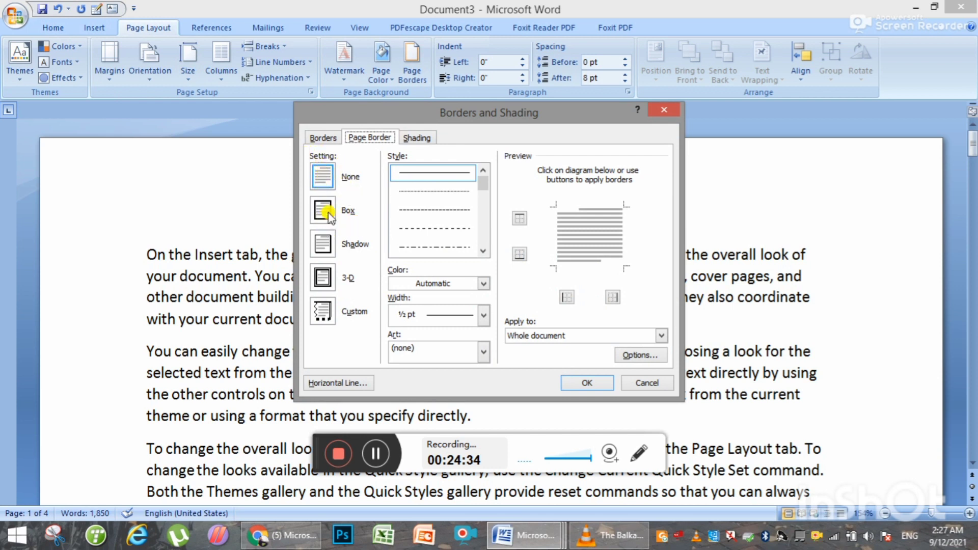
- Apply a dark blue triple-line Box page border, 4½ pt wide, to the whole document
click(322, 210)
click(483, 251)
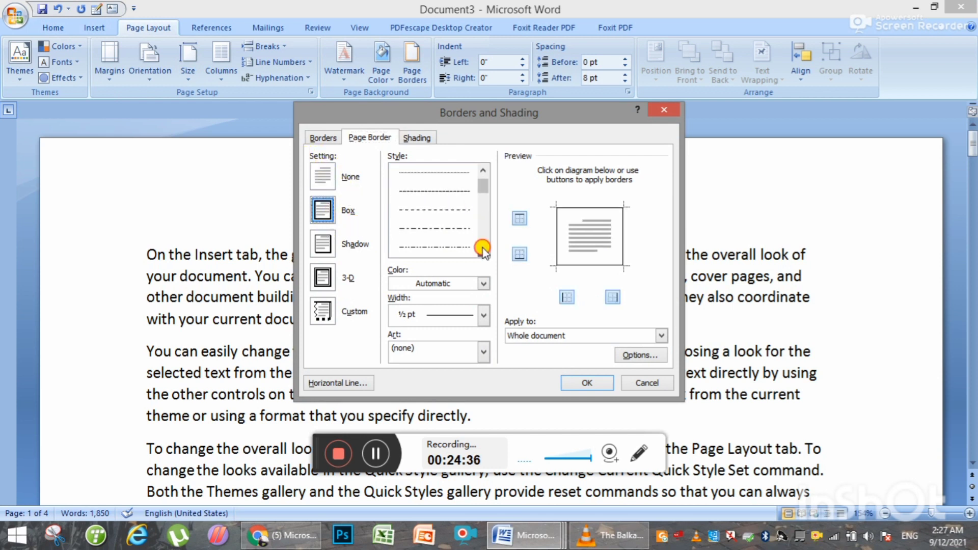
click(482, 250)
click(483, 251)
click(453, 246)
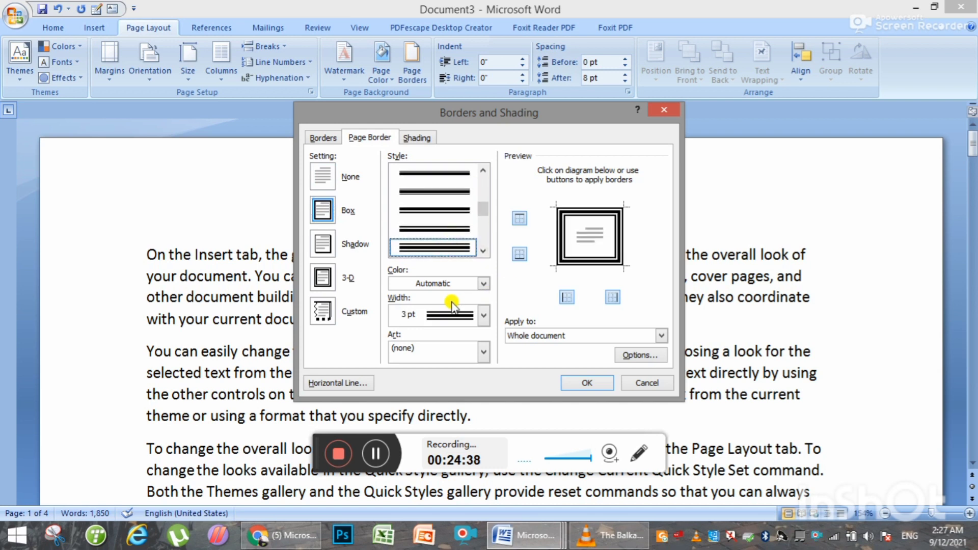
click(484, 284)
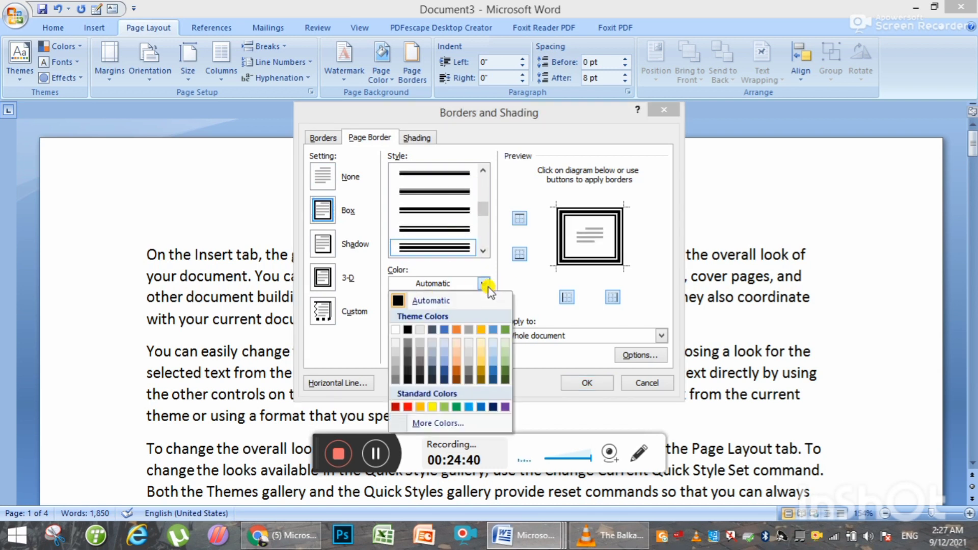
click(445, 374)
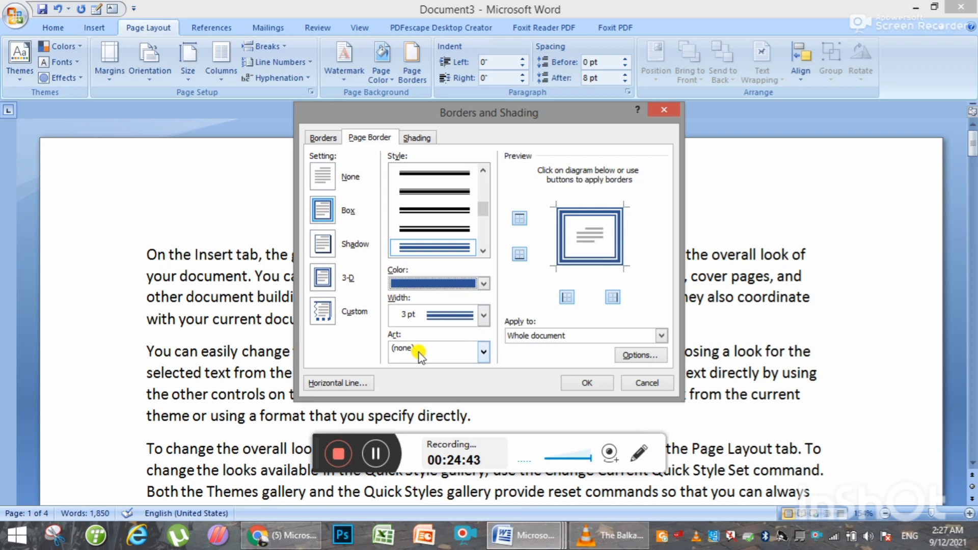
click(474, 317)
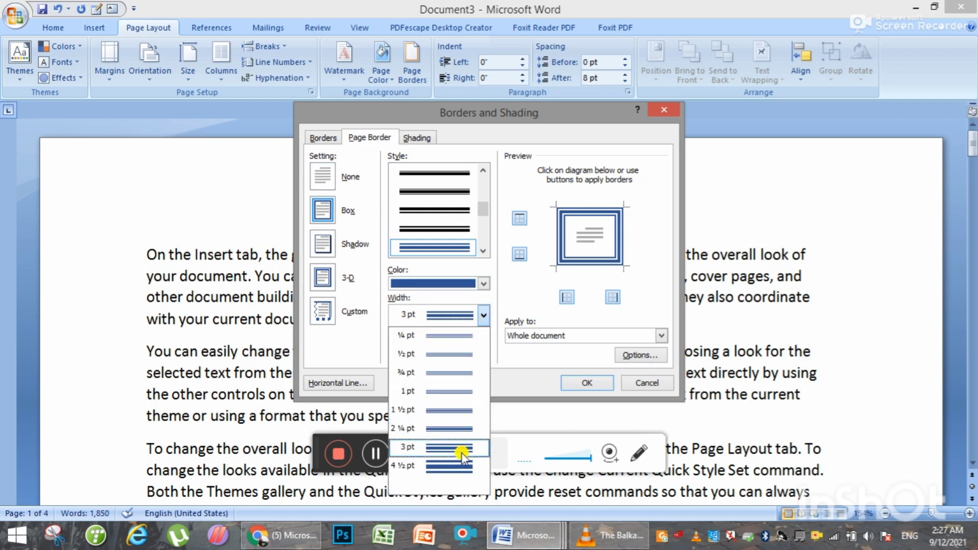
click(447, 467)
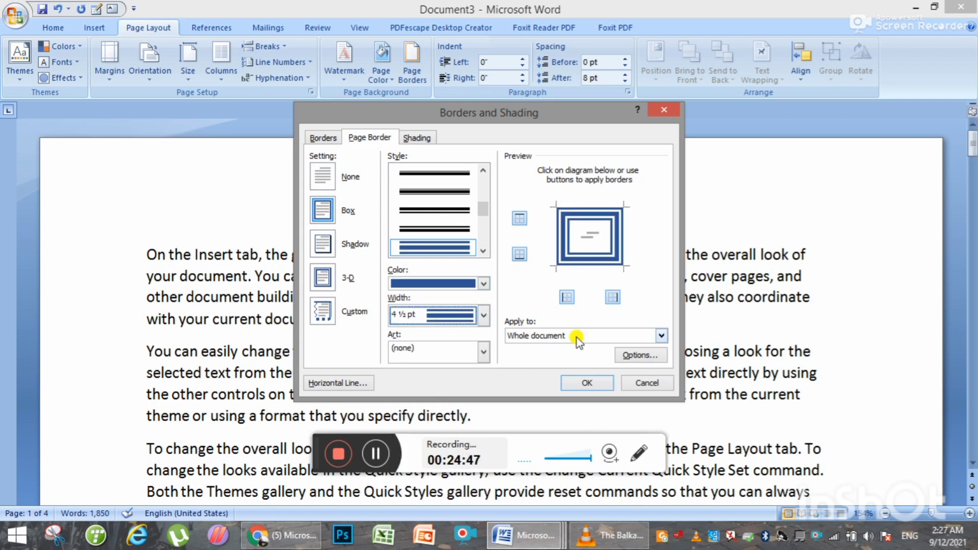
click(586, 381)
scroll(787, 277, down, 3)
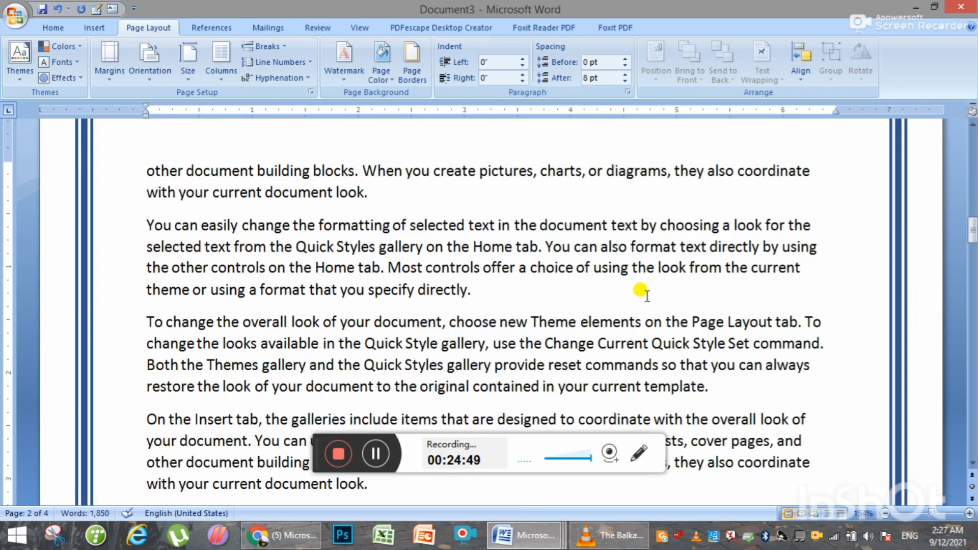
scroll(372, 225, up, 3)
scroll(316, 292, up, 1)
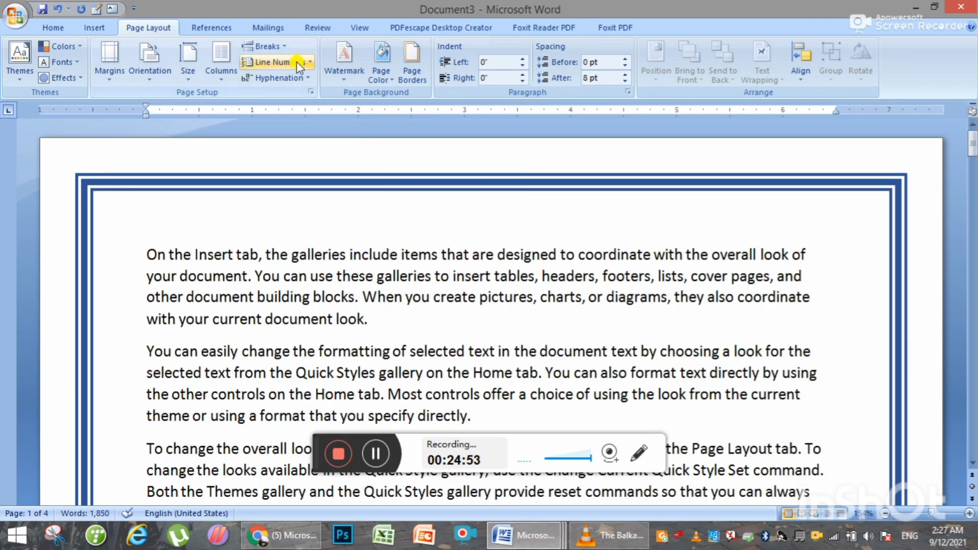
- Swap the page border for the red rose Art border across the whole document
click(415, 67)
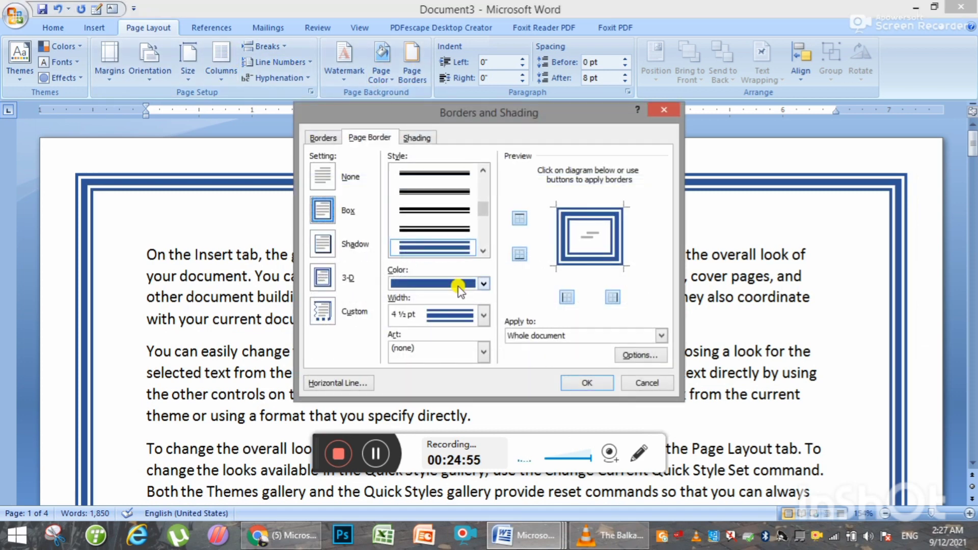
click(482, 352)
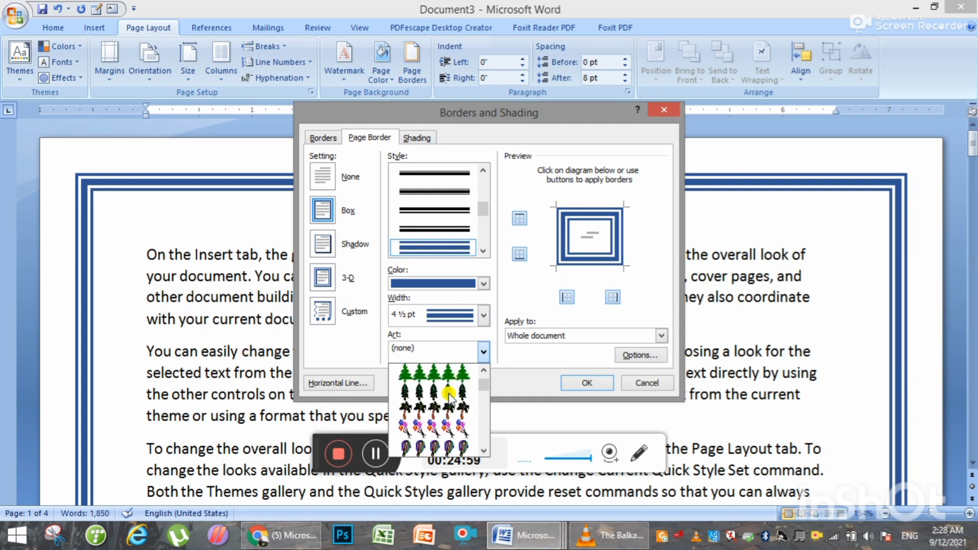
scroll(449, 397, down, 2)
scroll(449, 398, down, 2)
scroll(449, 398, down, 2)
scroll(449, 399, down, 1)
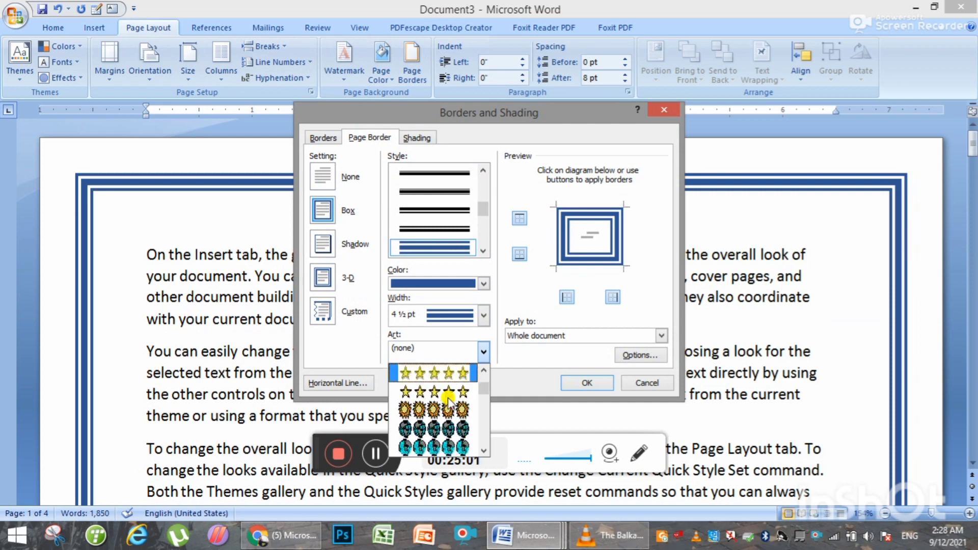
scroll(448, 400, down, 2)
scroll(449, 402, down, 2)
scroll(450, 407, down, 2)
scroll(453, 428, down, 2)
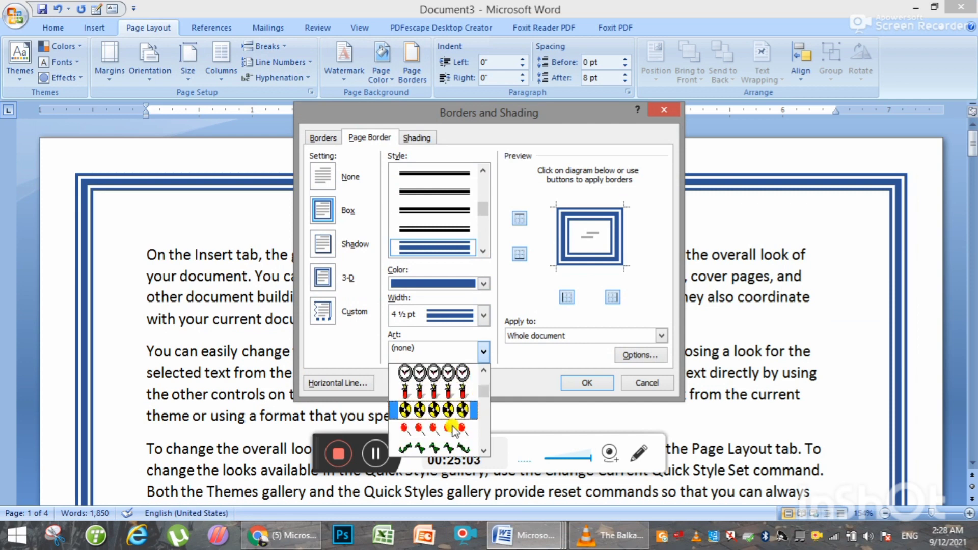
scroll(455, 431, down, 2)
scroll(451, 427, down, 1)
scroll(449, 423, down, 1)
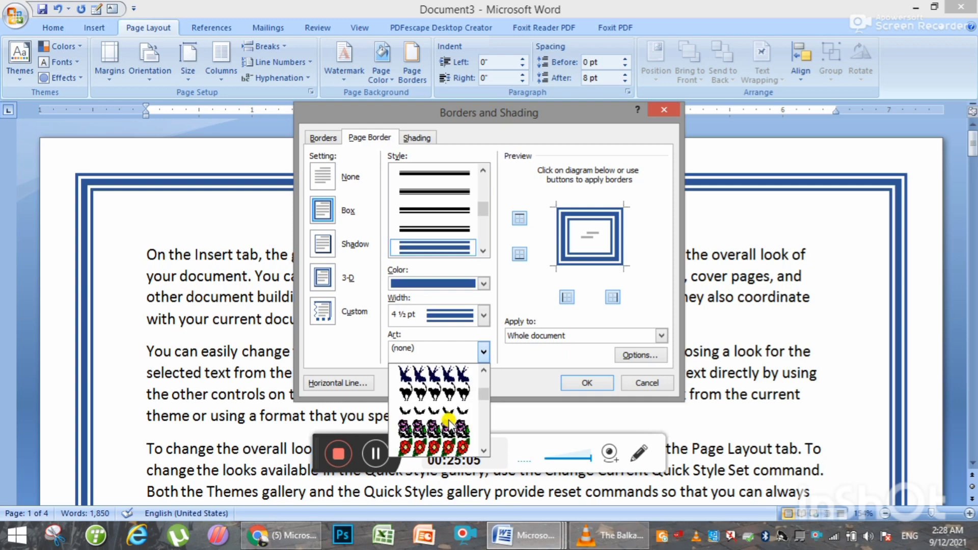
click(448, 448)
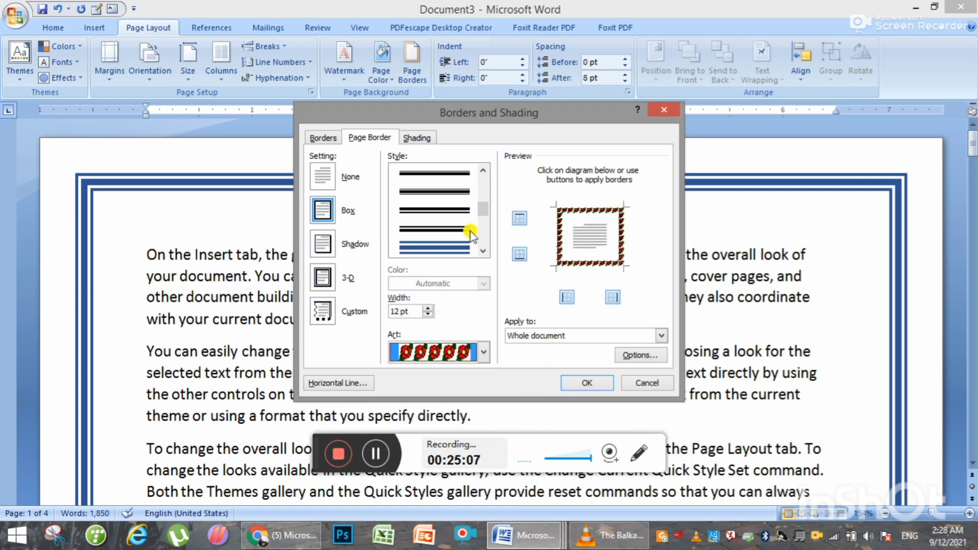
click(585, 379)
scroll(585, 366, down, 2)
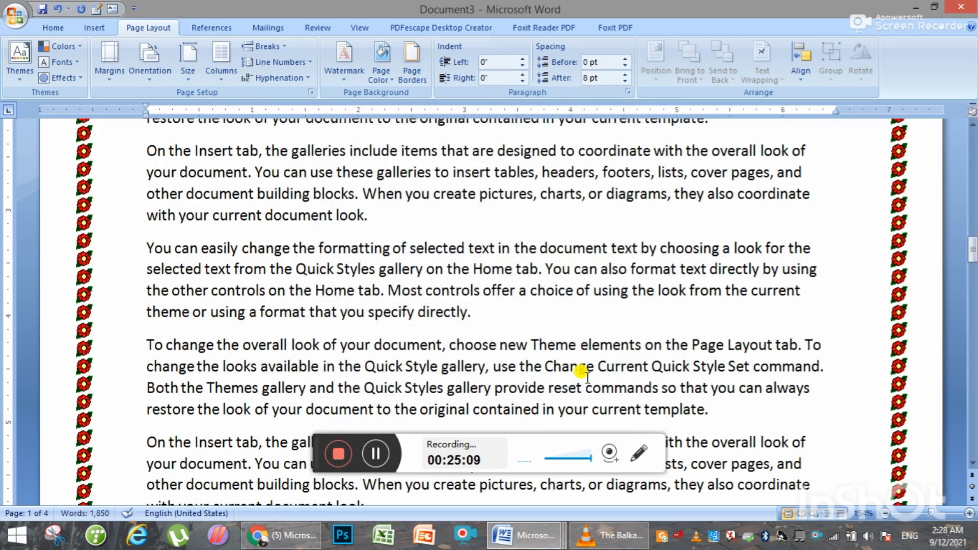
scroll(662, 323, down, 4)
scroll(647, 332, down, 1)
scroll(554, 340, down, 4)
scroll(553, 340, up, 2)
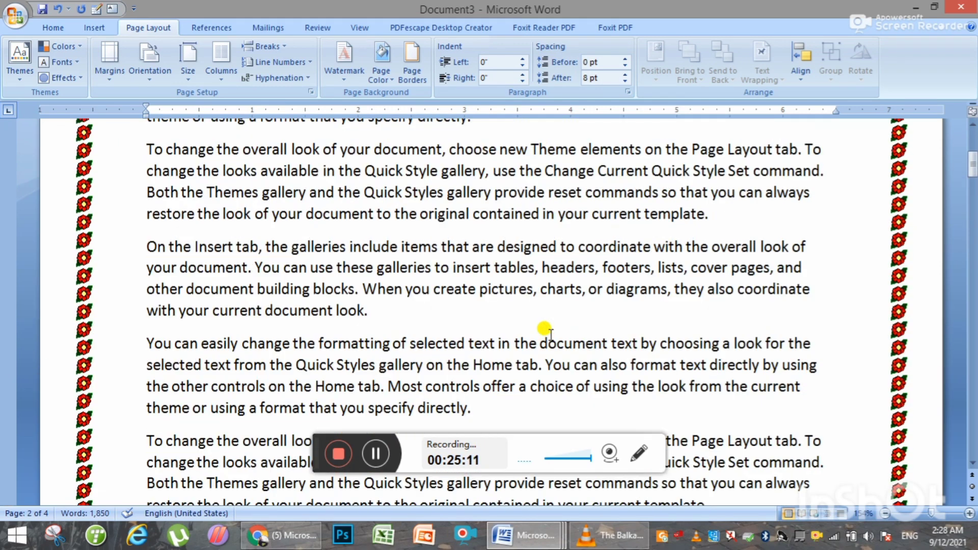
scroll(543, 328, up, 5)
- Put a thick black Box border around the 'On the Insert tab' paragraph
drag(388, 312, 143, 244)
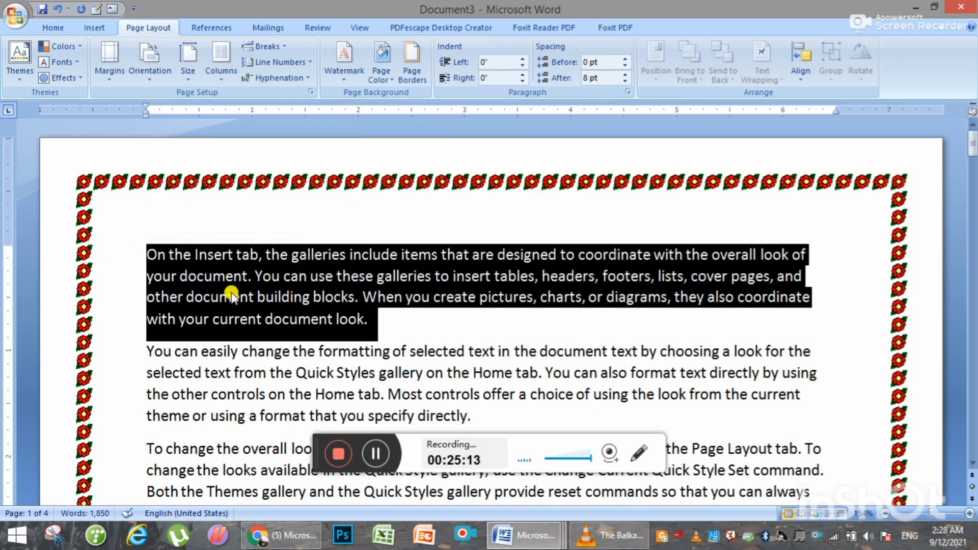
click(412, 76)
click(322, 138)
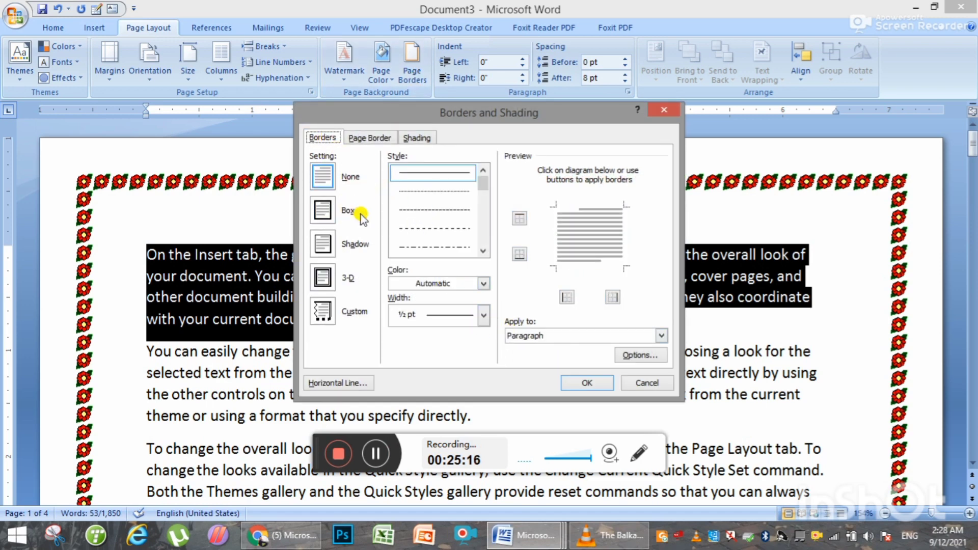
click(326, 208)
scroll(481, 251, down, 4)
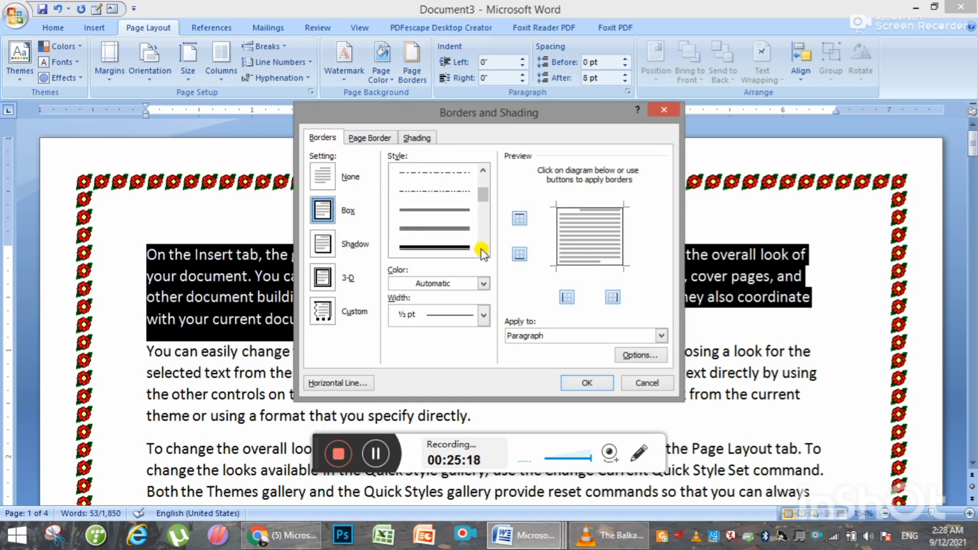
click(460, 248)
click(572, 381)
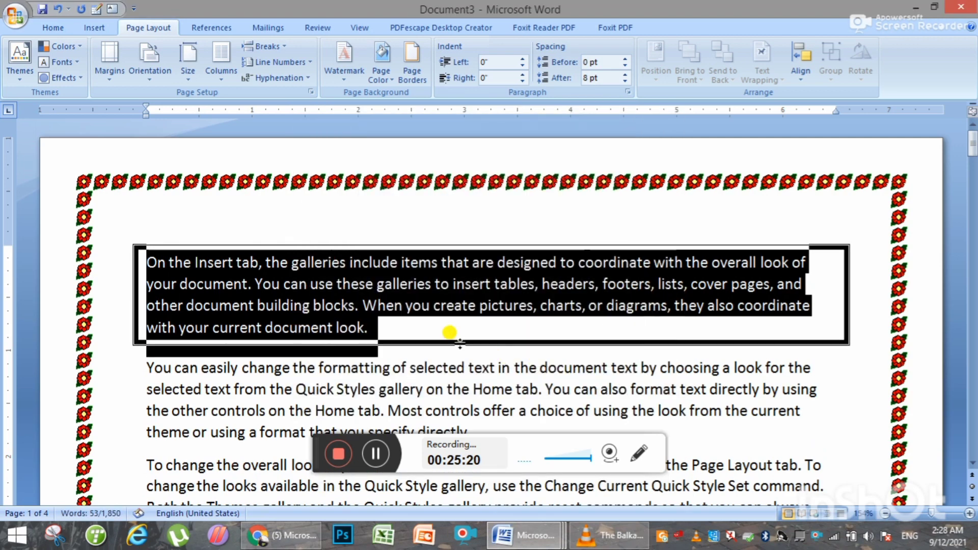
click(377, 330)
drag(386, 320, 144, 261)
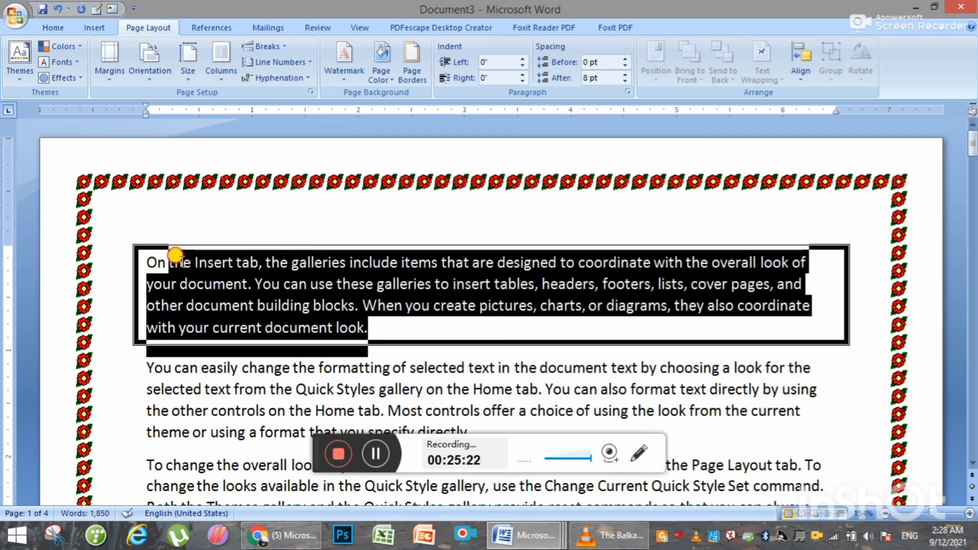
click(408, 334)
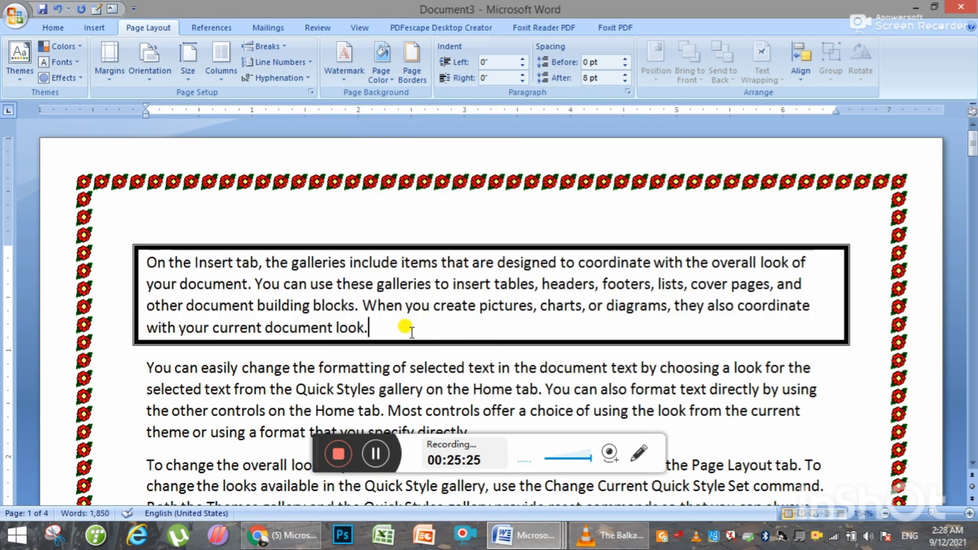
- Hide the white space between pages by double-clicking the page gap
scroll(411, 332, down, 10)
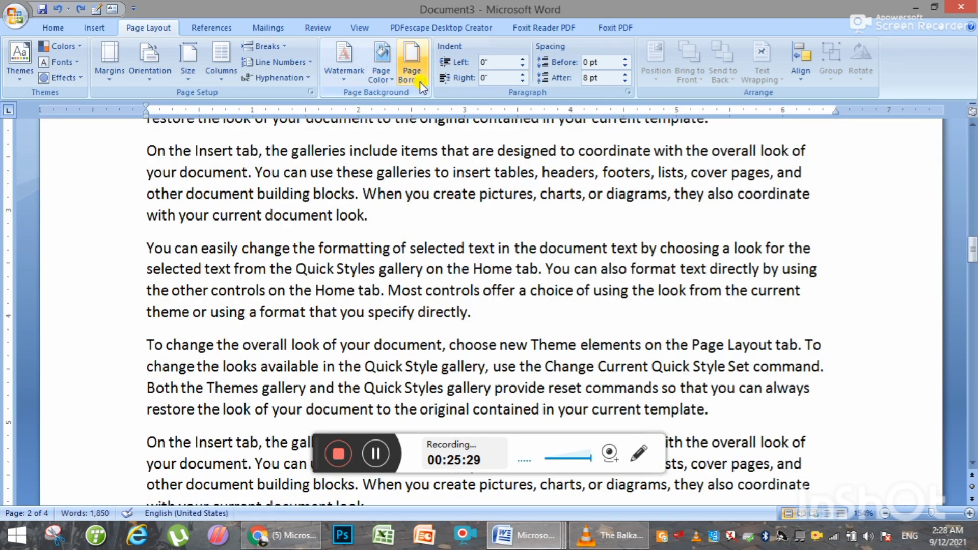
scroll(410, 312, down, 5)
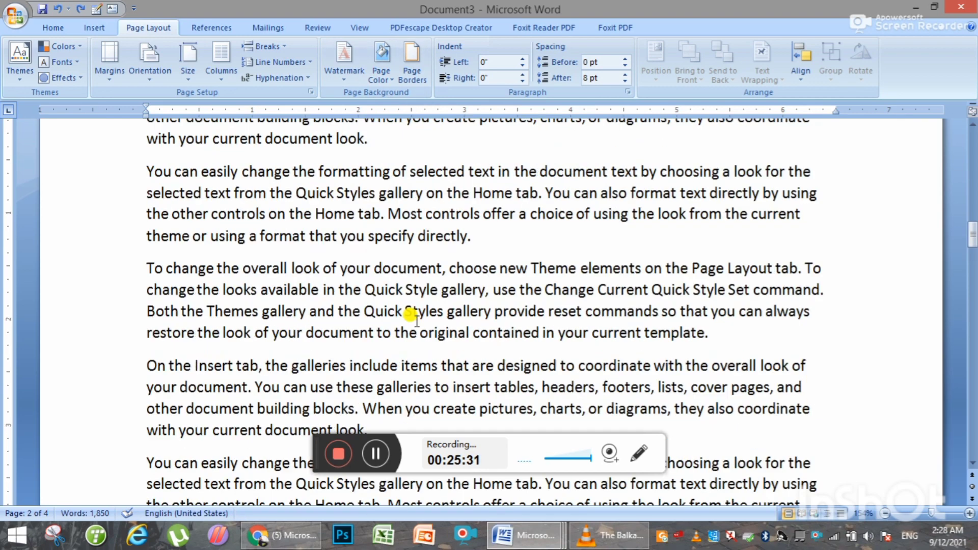
double_click(214, 311)
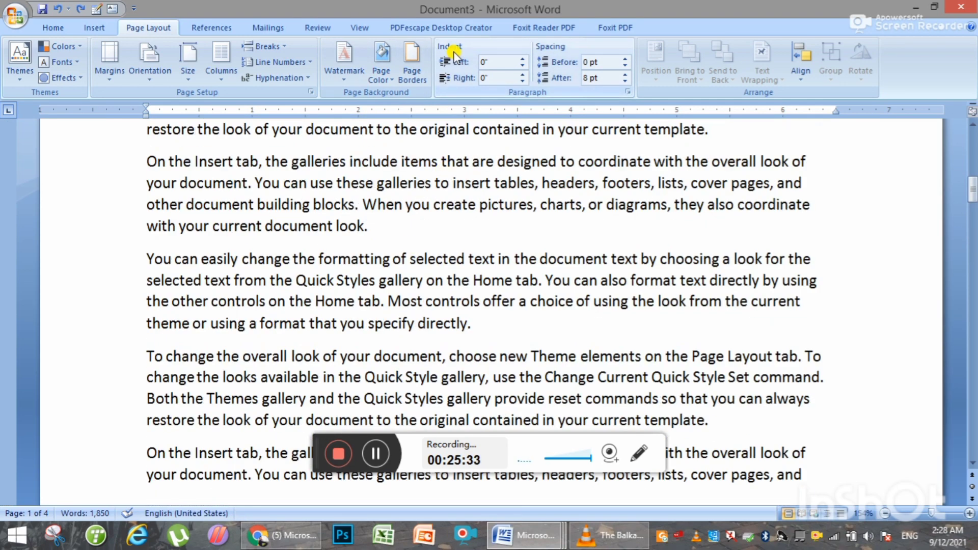
- Look through the Home, Insert and Page Layout ribbon tabs
click(45, 26)
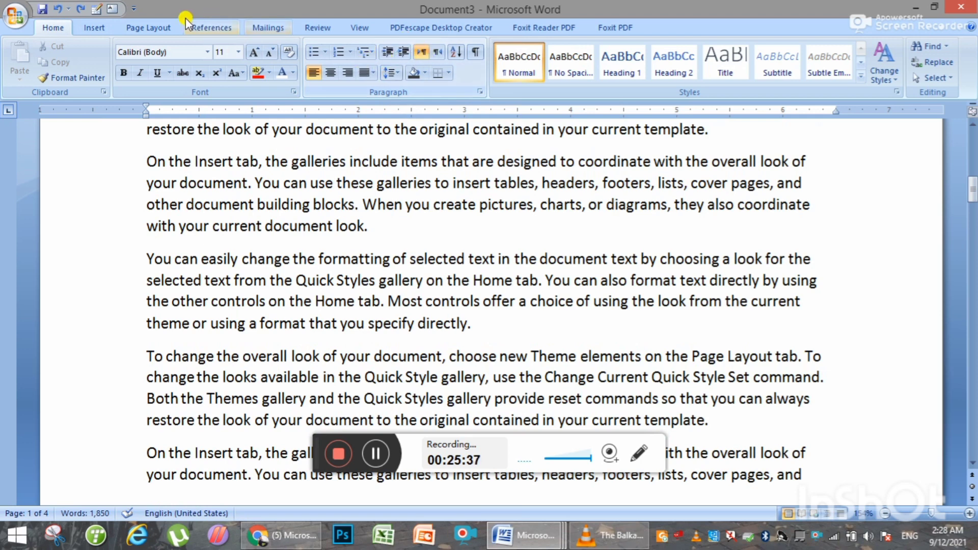
click(111, 29)
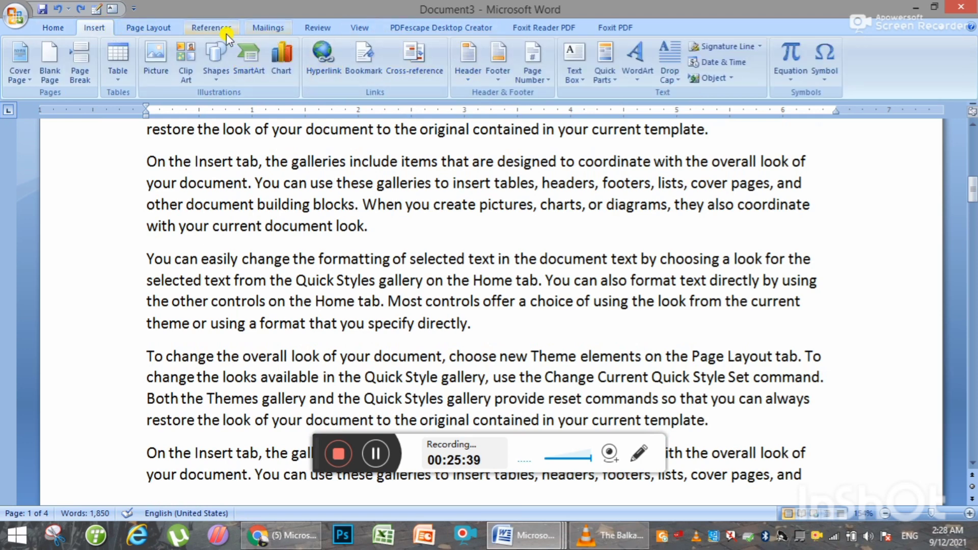
click(157, 30)
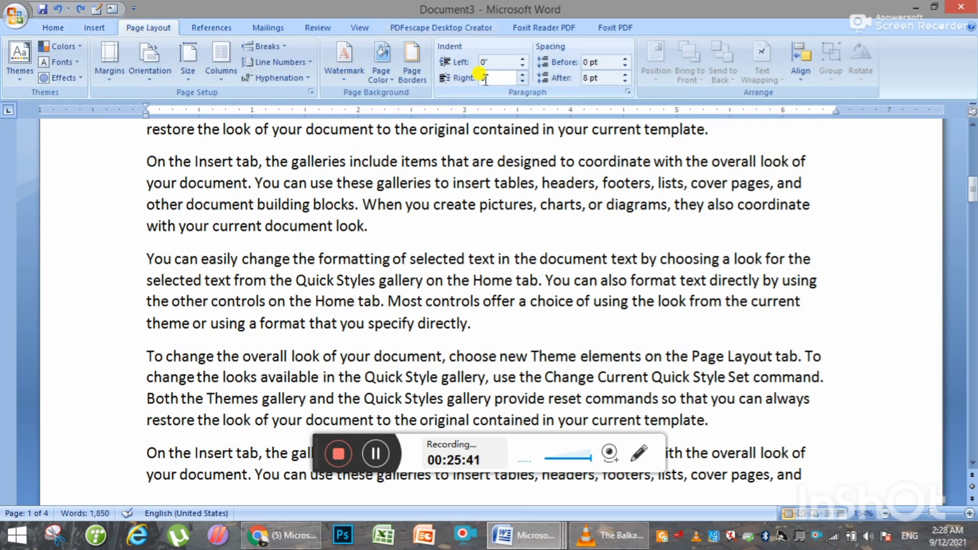
scroll(392, 257, up, 10)
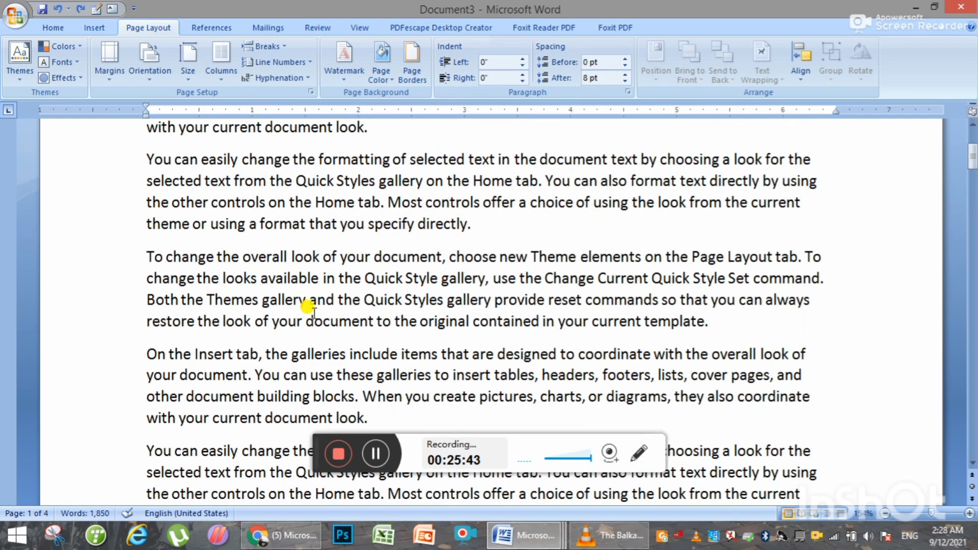
- Select the first paragraph and raise its left indent to 0.5"
double_click(350, 318)
drag(345, 311, 146, 251)
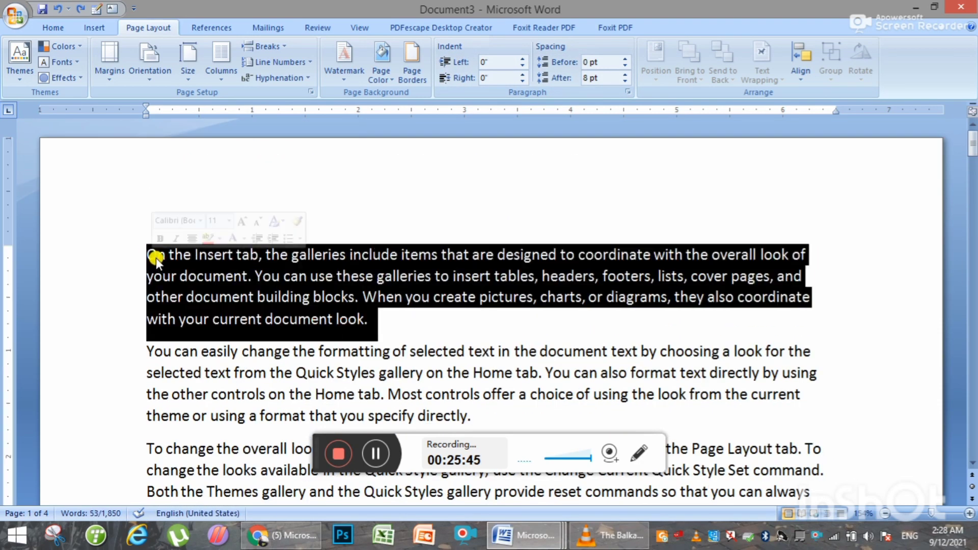
click(522, 59)
click(522, 59)
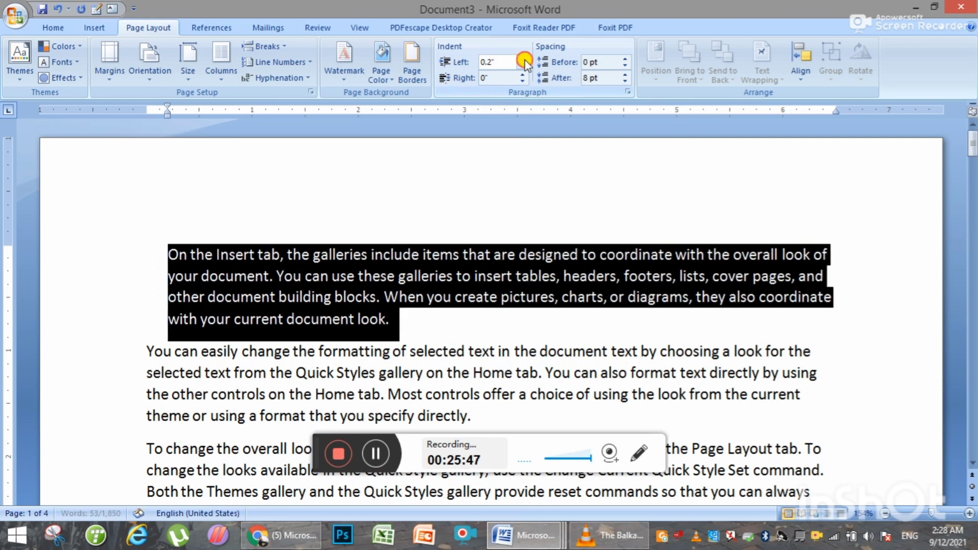
click(522, 59)
click(521, 59)
click(522, 59)
- Raise the paragraph's right indent to 1.3"
click(522, 76)
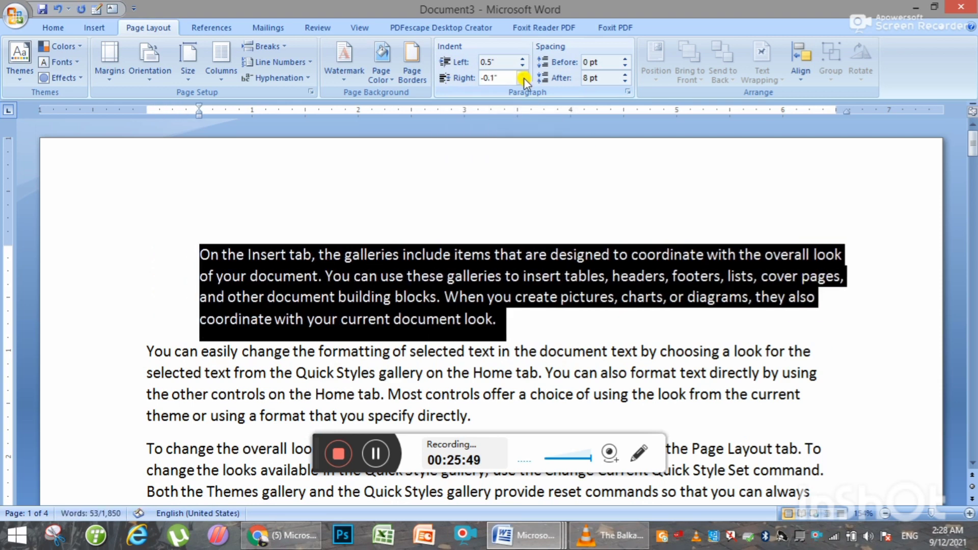
click(523, 76)
click(523, 76)
click(523, 77)
click(522, 76)
click(522, 76)
click(522, 76)
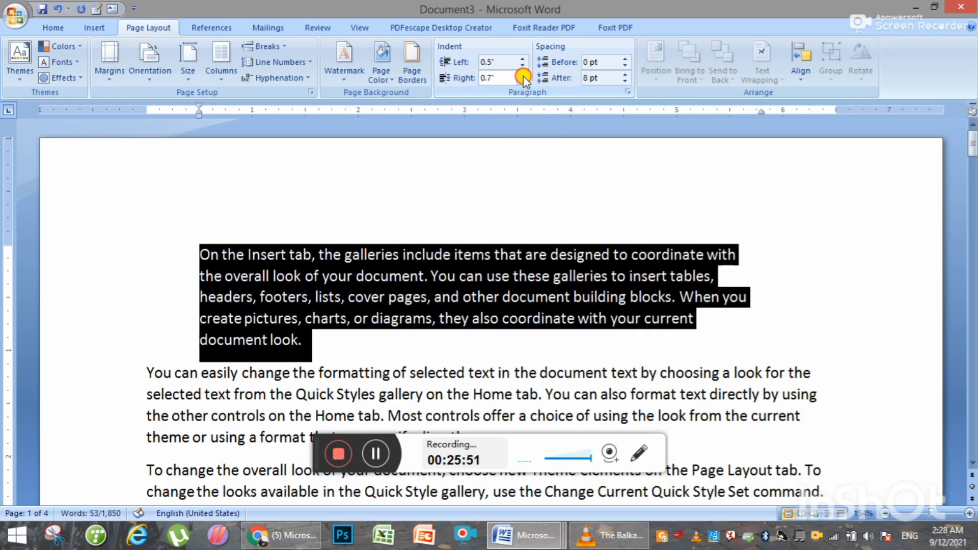
click(522, 76)
click(522, 76)
click(522, 75)
click(522, 75)
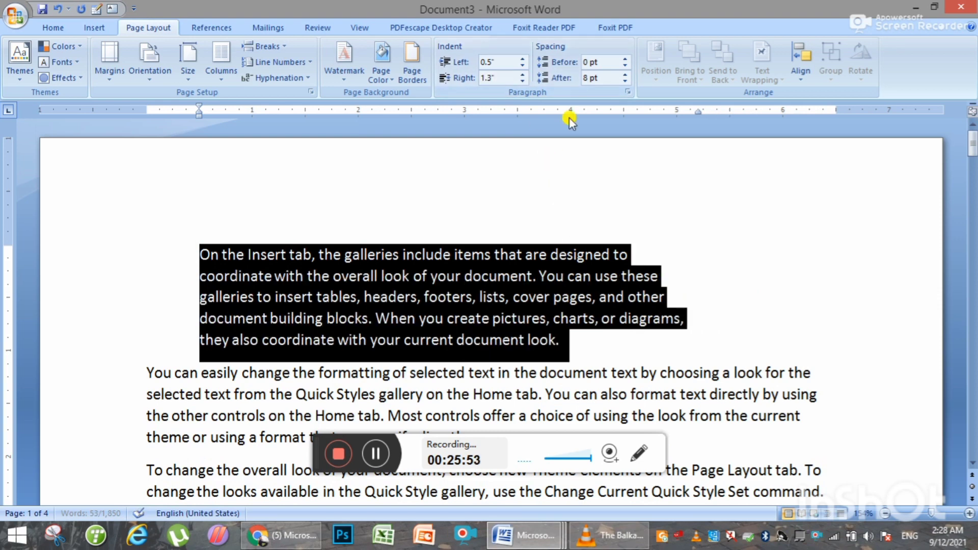
scroll(548, 334, down, 4)
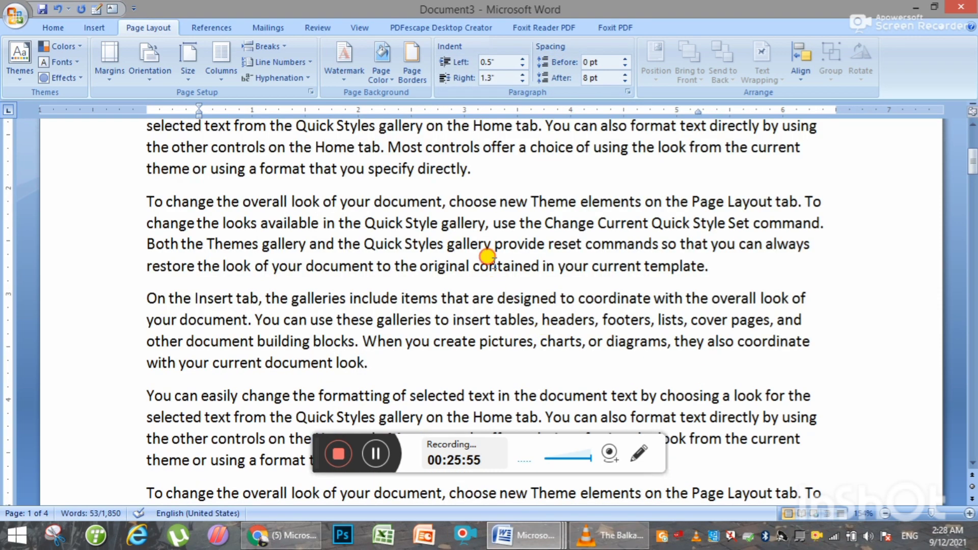
drag(708, 265, 106, 205)
- Set the paragraph's left and right indents to 0.5" each
click(522, 59)
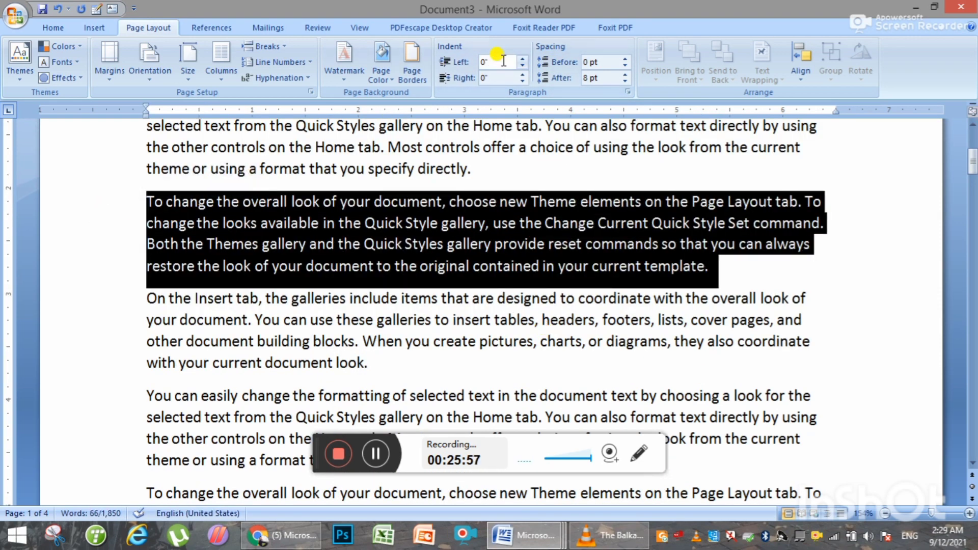
click(522, 59)
click(522, 59)
double_click(523, 59)
click(522, 75)
click(523, 75)
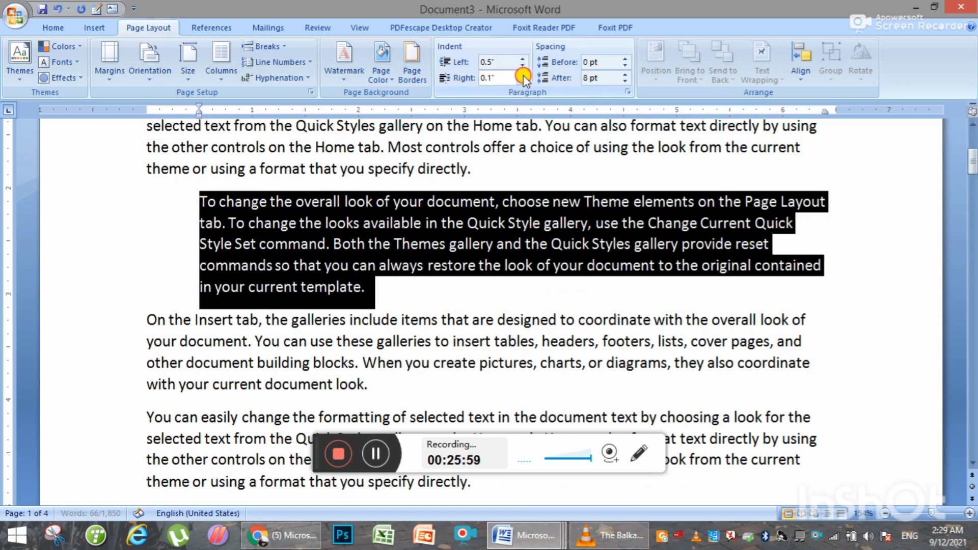
click(522, 75)
click(523, 75)
click(522, 75)
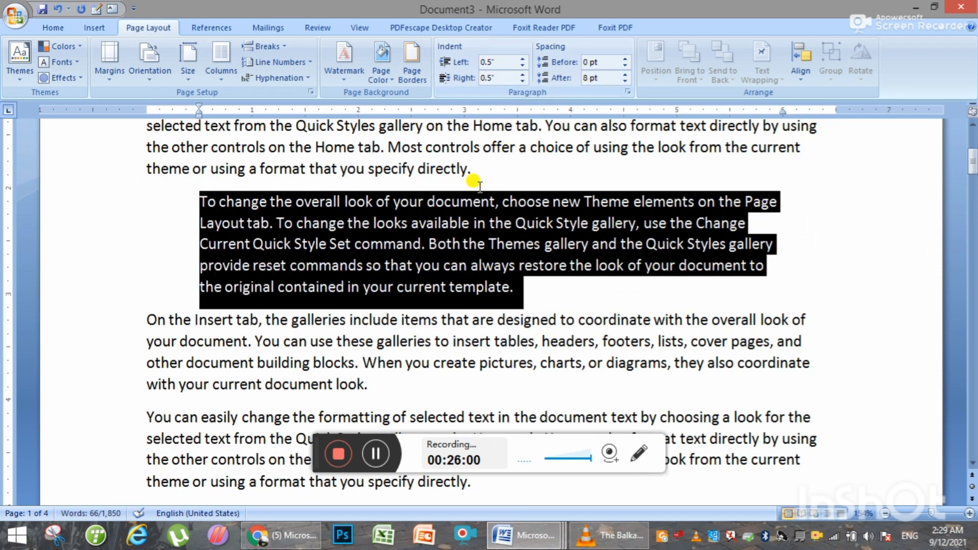
- Set the paragraph's spacing before and after to 54 pt
click(624, 60)
click(624, 60)
click(623, 60)
click(624, 60)
click(624, 60)
click(624, 61)
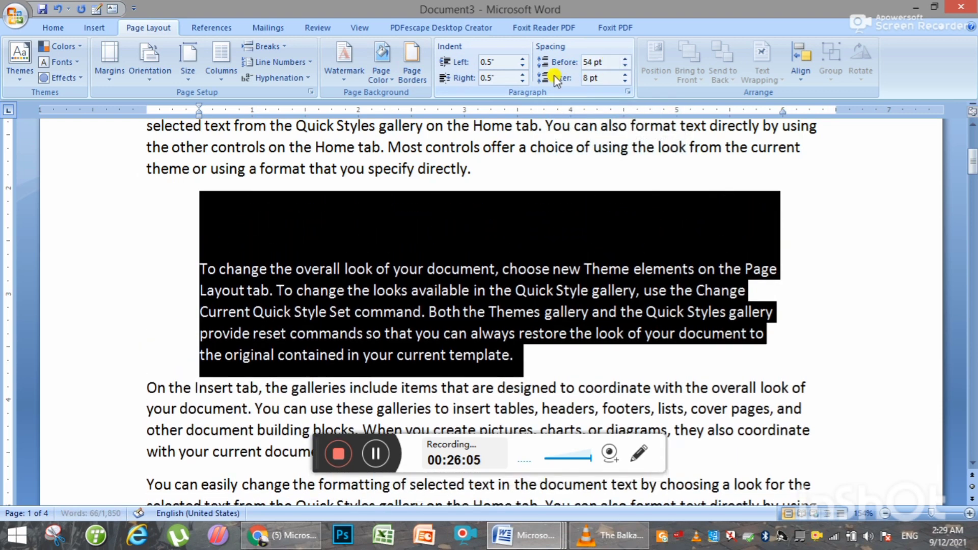
click(623, 77)
click(623, 77)
click(624, 76)
click(623, 76)
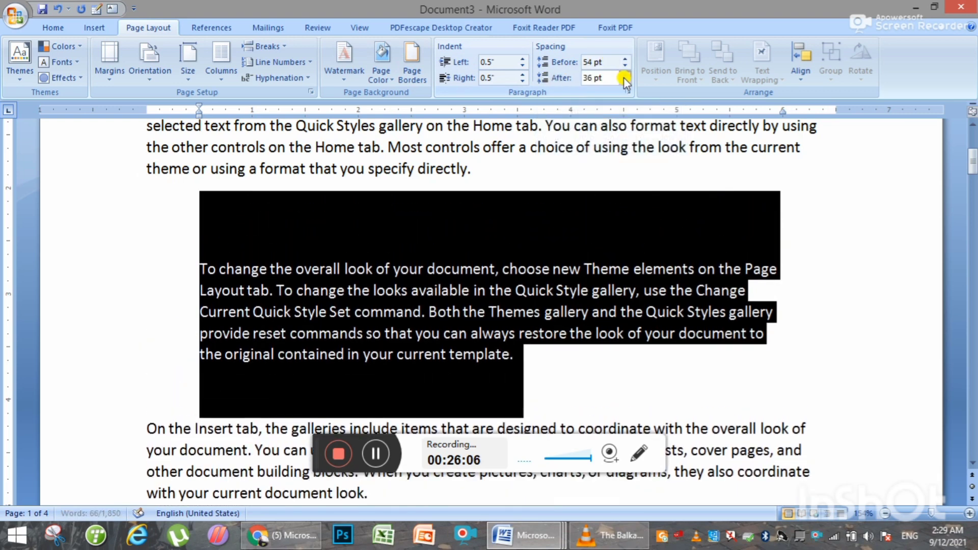
click(624, 77)
click(623, 76)
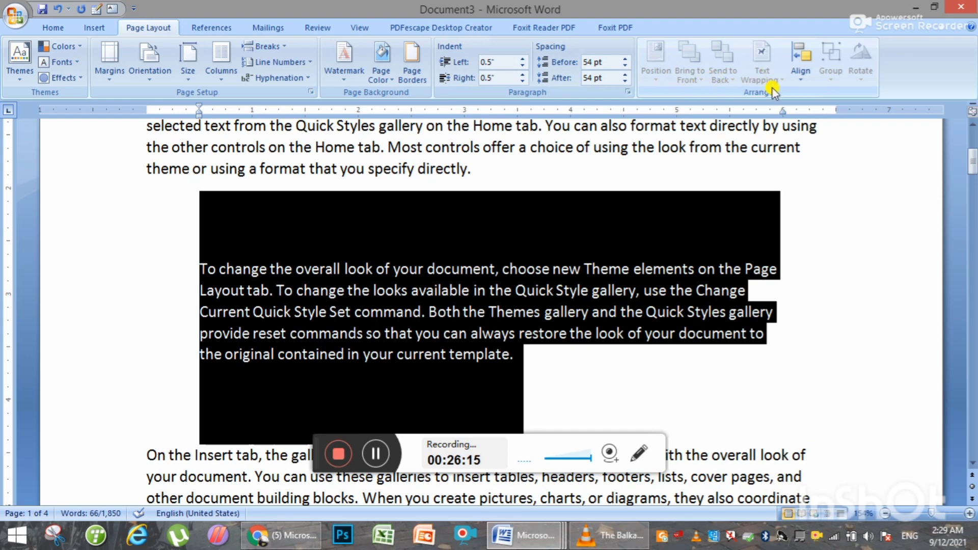
- Draw a Right Triangle shape below the paragraph from the Insert Shapes gallery
click(664, 359)
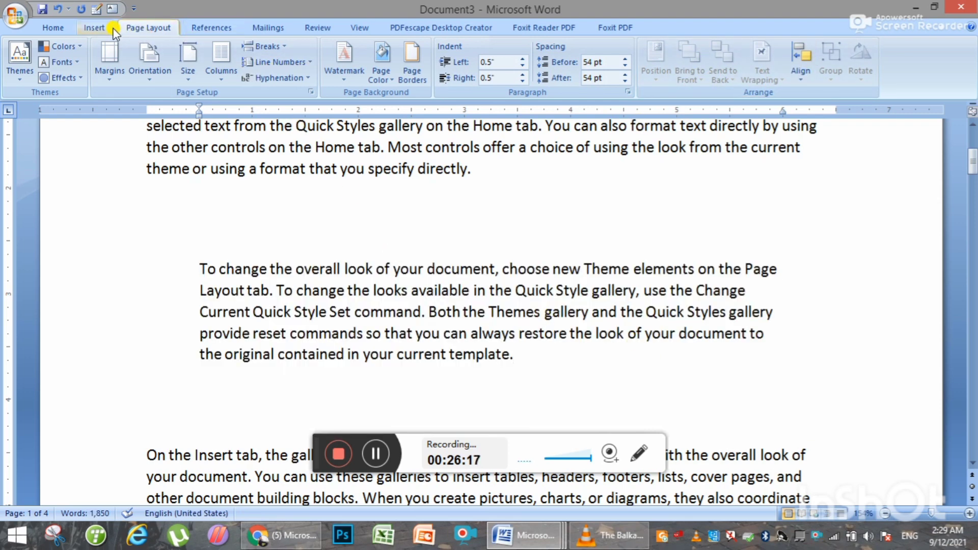
click(94, 27)
click(216, 61)
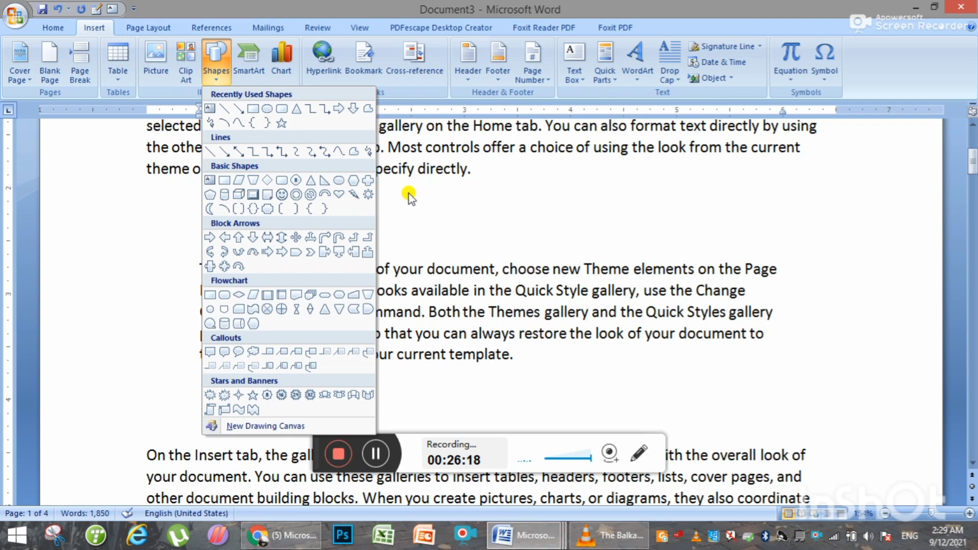
click(326, 184)
drag(437, 193, 541, 237)
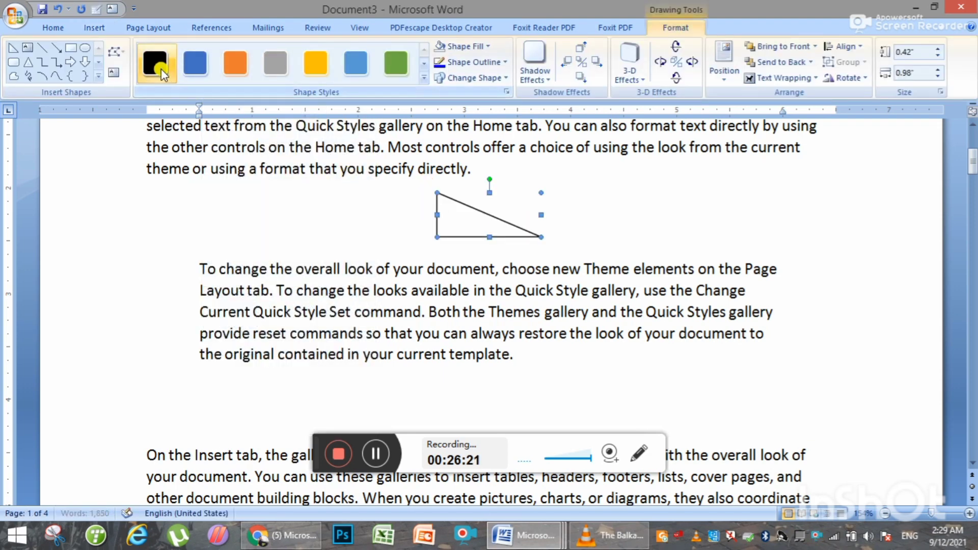
- Style the triangle orange, make it the default shape, and wrap text Square around it
click(226, 64)
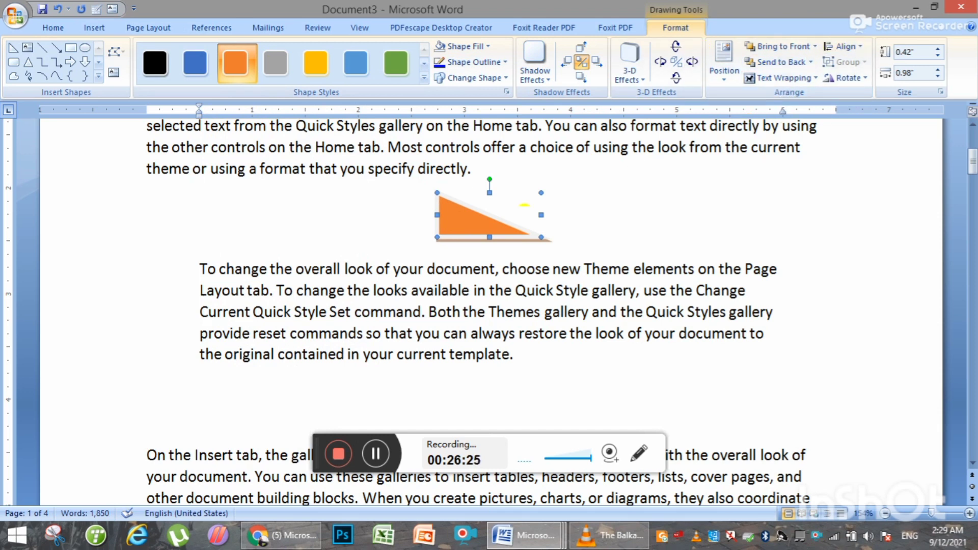
right_click(459, 208)
mouse_move(502, 283)
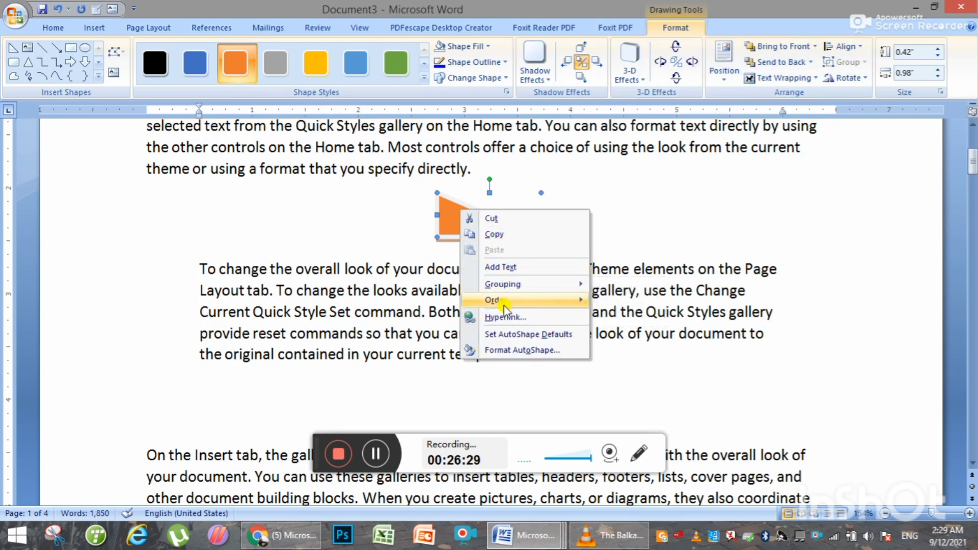
click(515, 335)
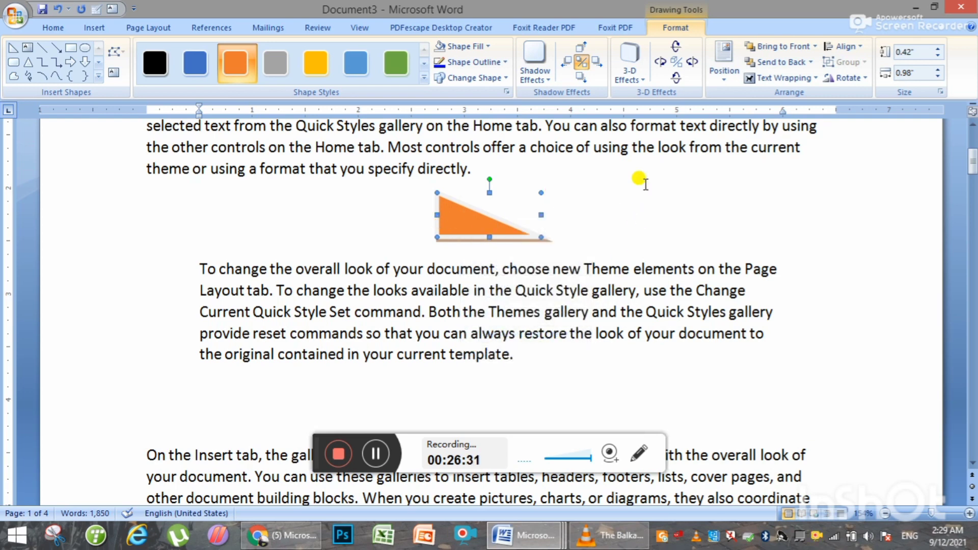
click(773, 76)
click(779, 112)
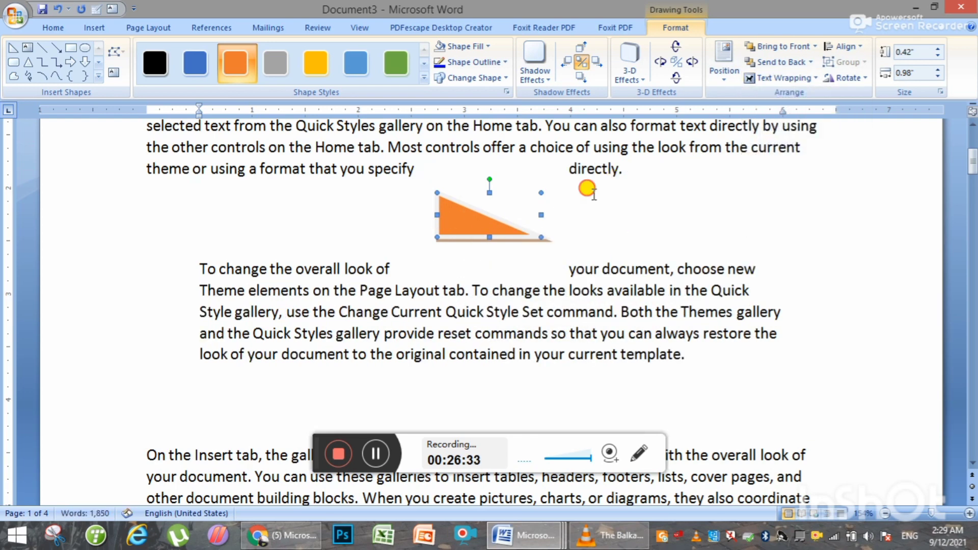
click(594, 269)
click(160, 29)
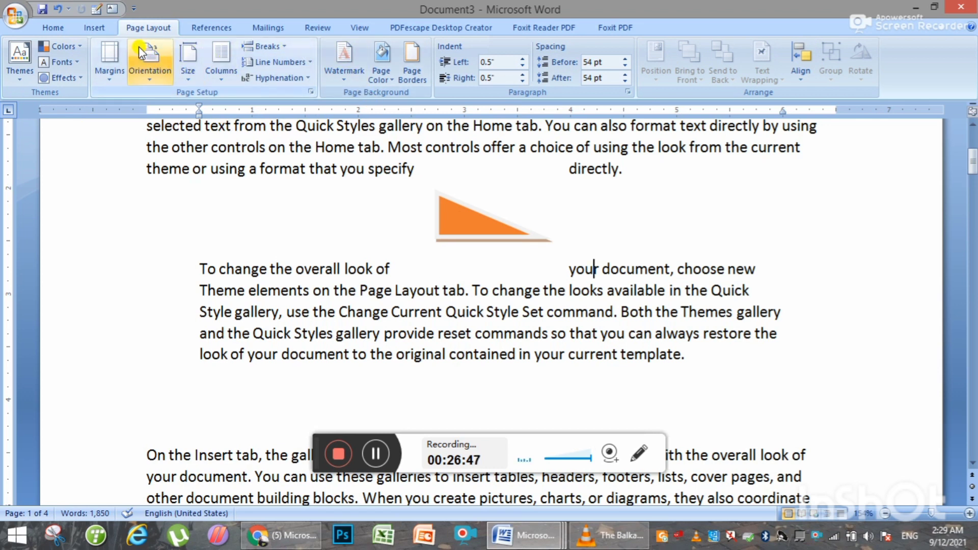
- Open the View tab's document views and switch toward Full Screen Reading
click(368, 35)
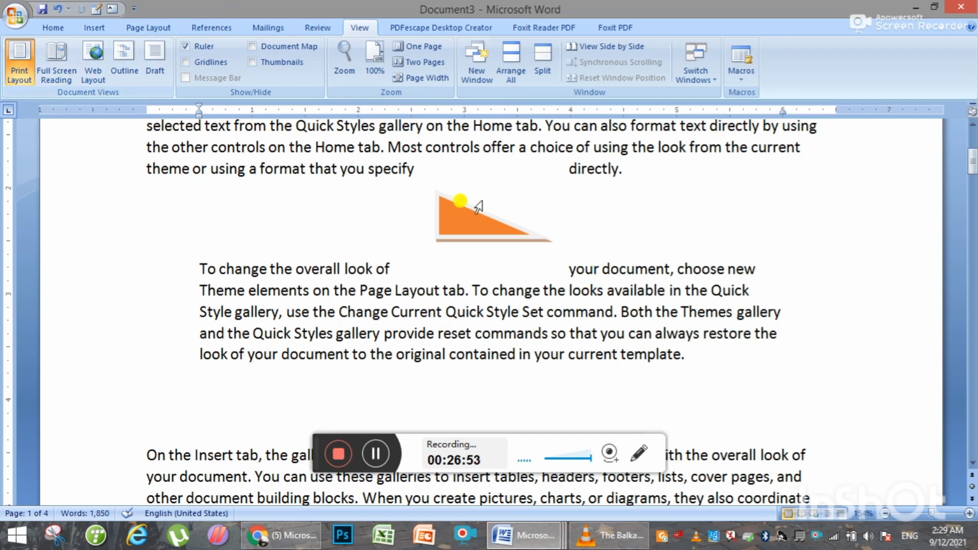
click(287, 354)
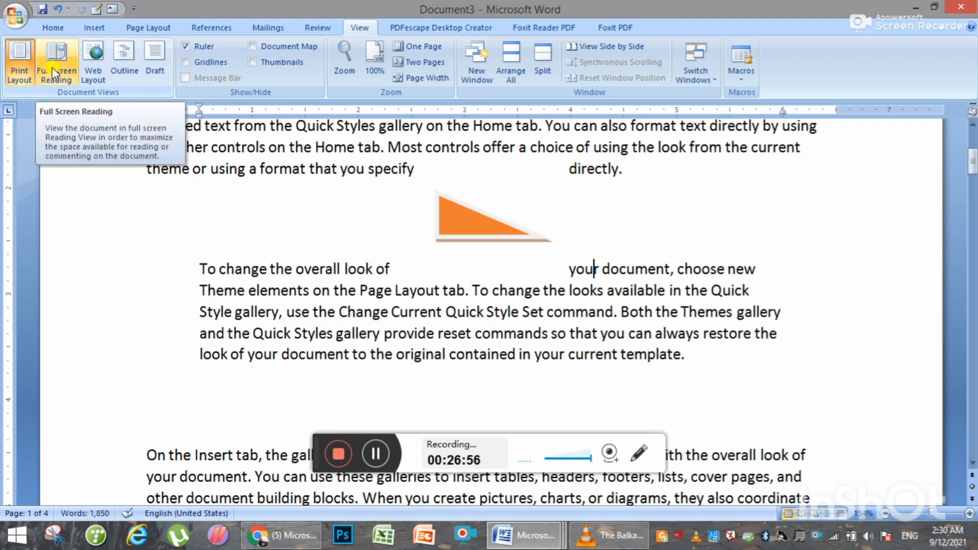
click(52, 67)
- Page through the document in Full Screen Reading, then press Esc to return to Print Layout
click(164, 57)
click(21, 8)
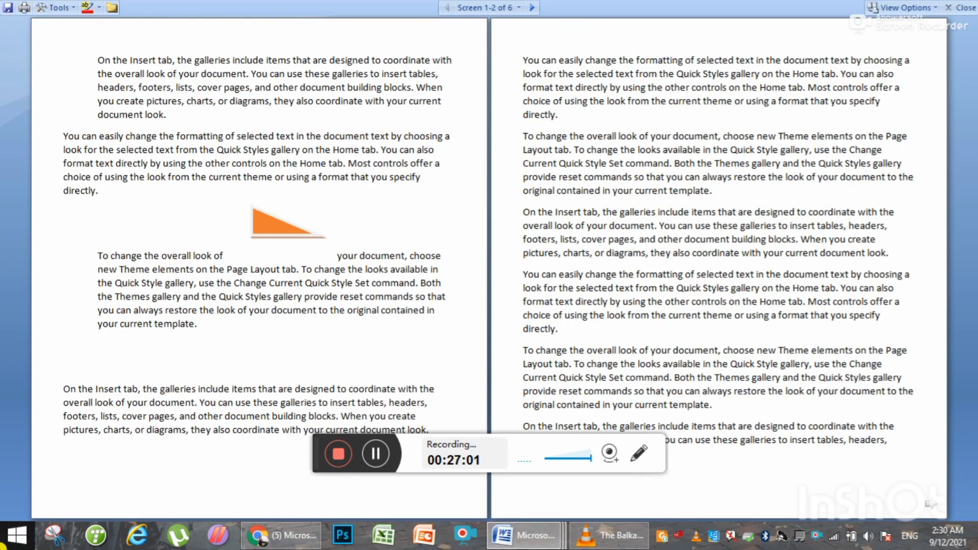
click(159, 118)
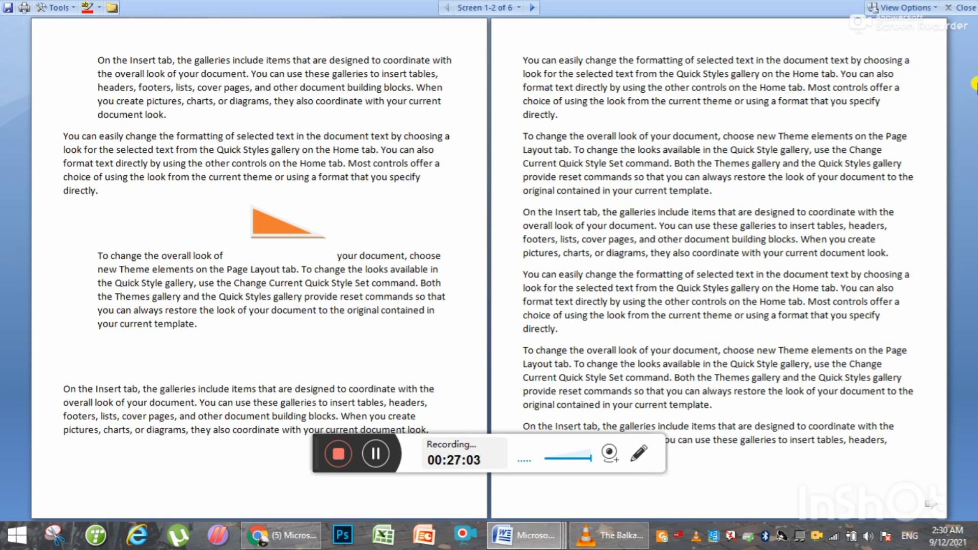
scroll(333, 239, down, 2)
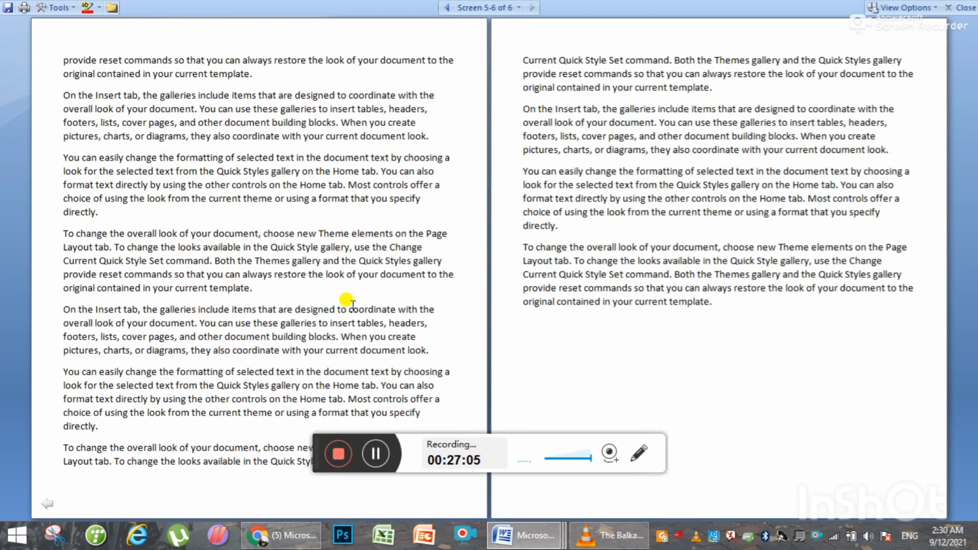
scroll(353, 304, up, 2)
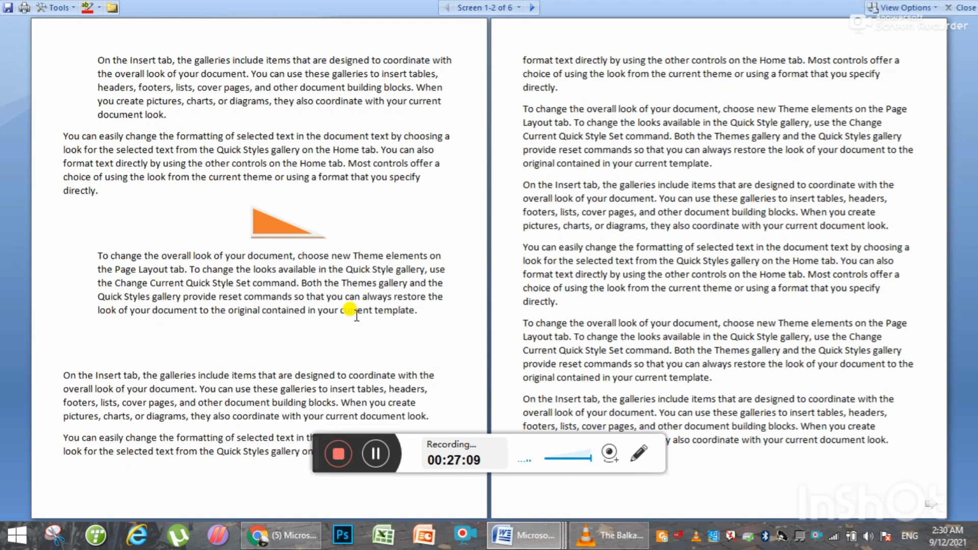
key(Escape)
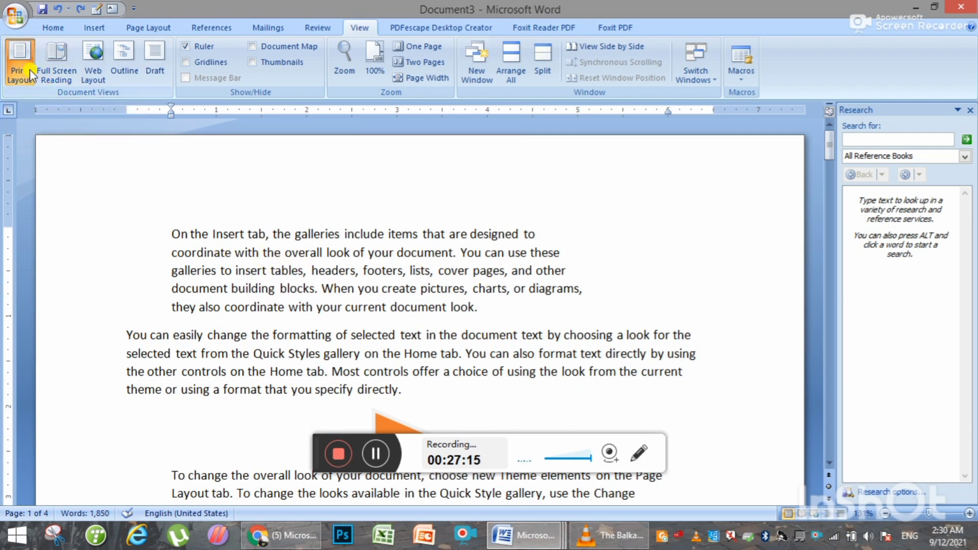
- Close the Research pane and try Web Layout and Outline views, then close Outline
click(480, 307)
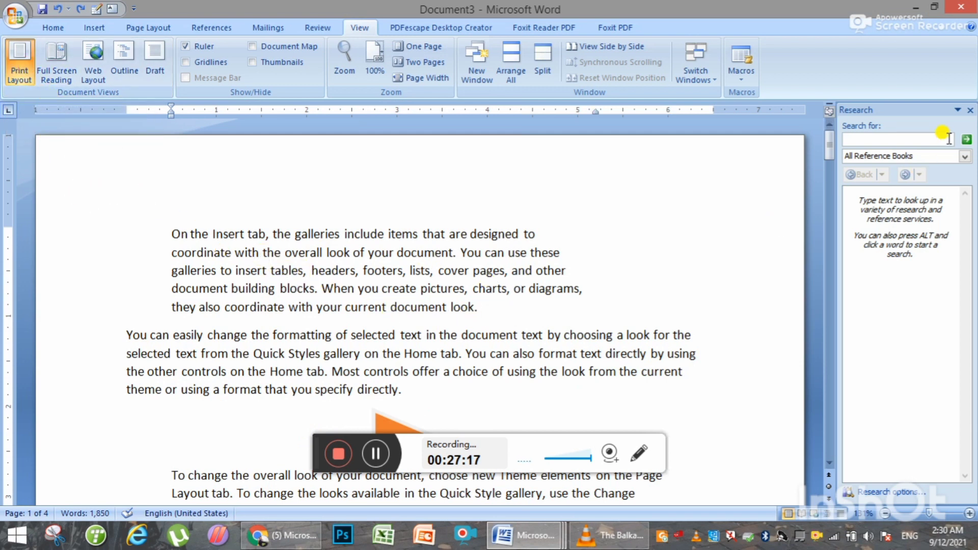
click(970, 110)
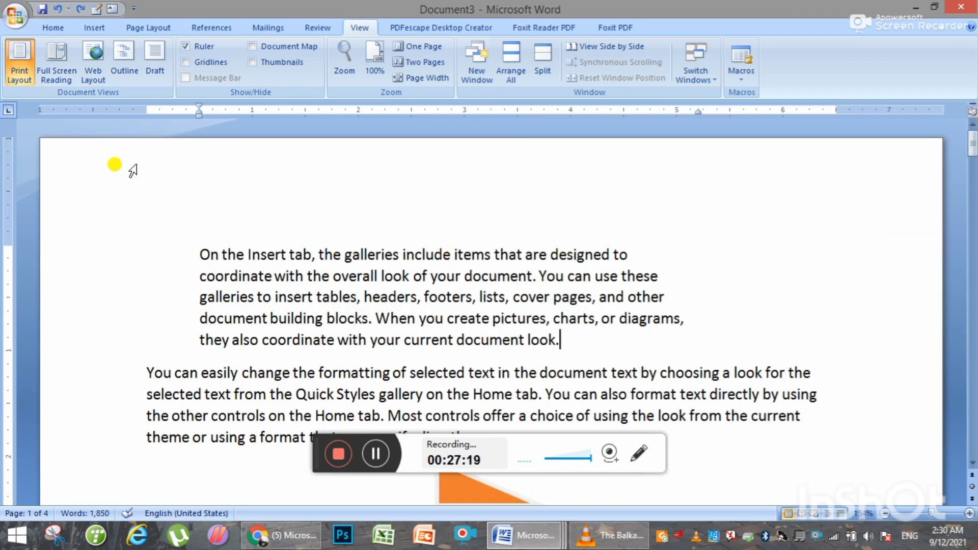
click(93, 61)
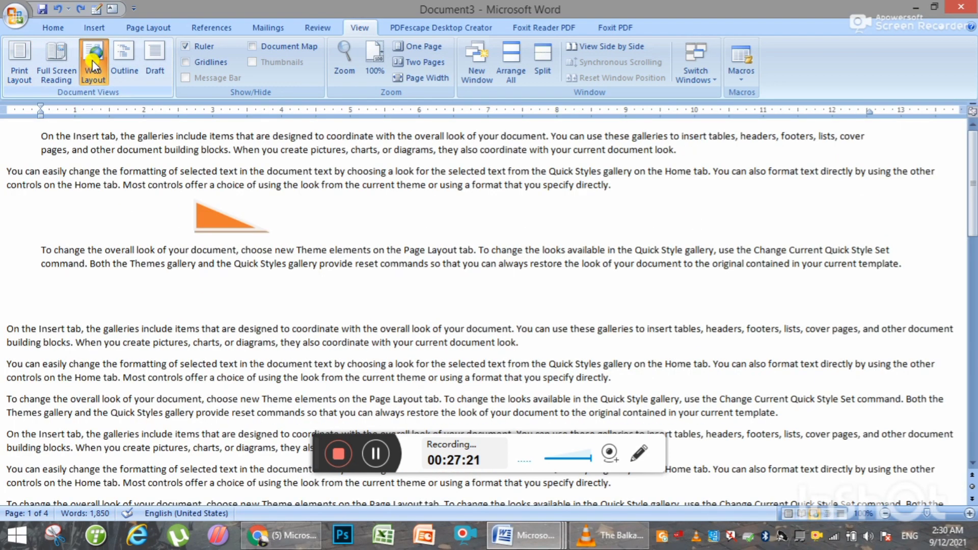
click(127, 65)
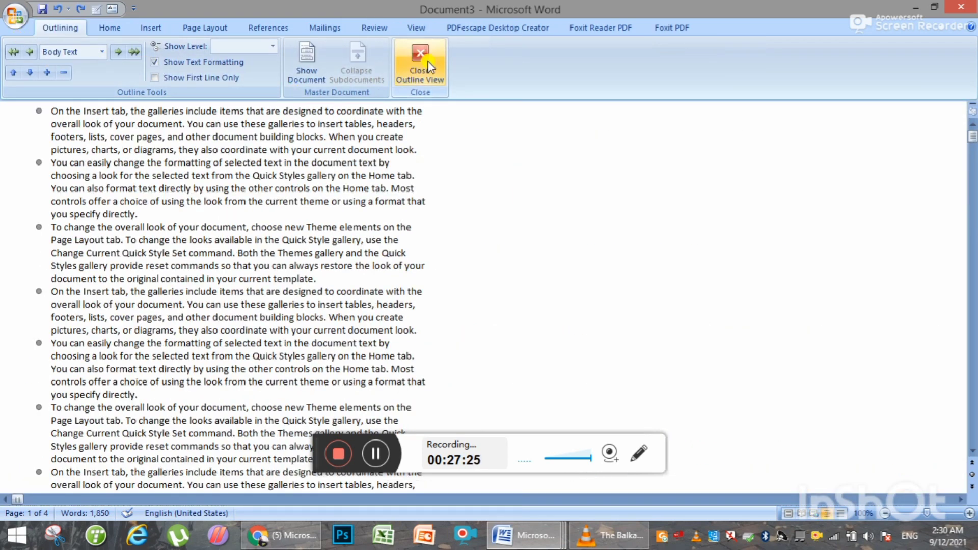
click(408, 59)
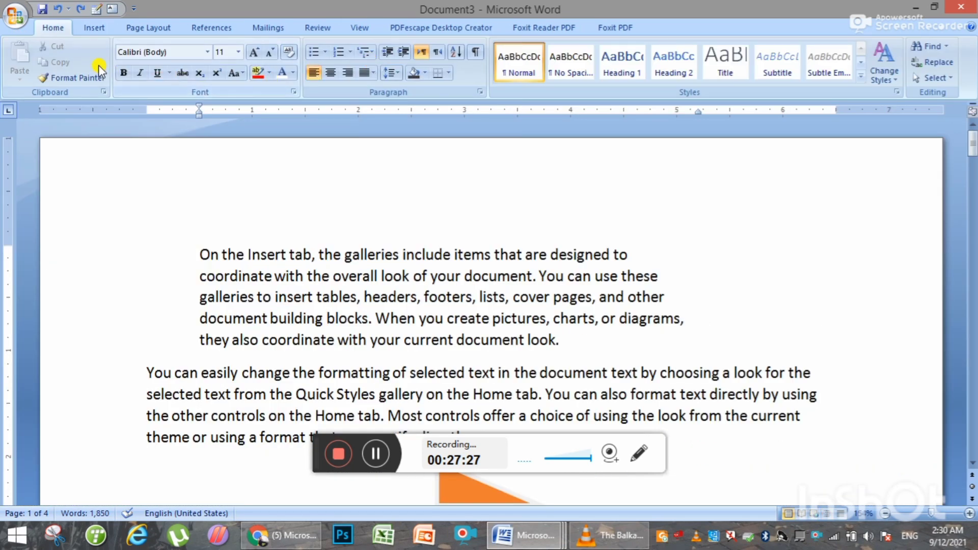
- Switch to Draft view, then back to Print Layout
click(363, 29)
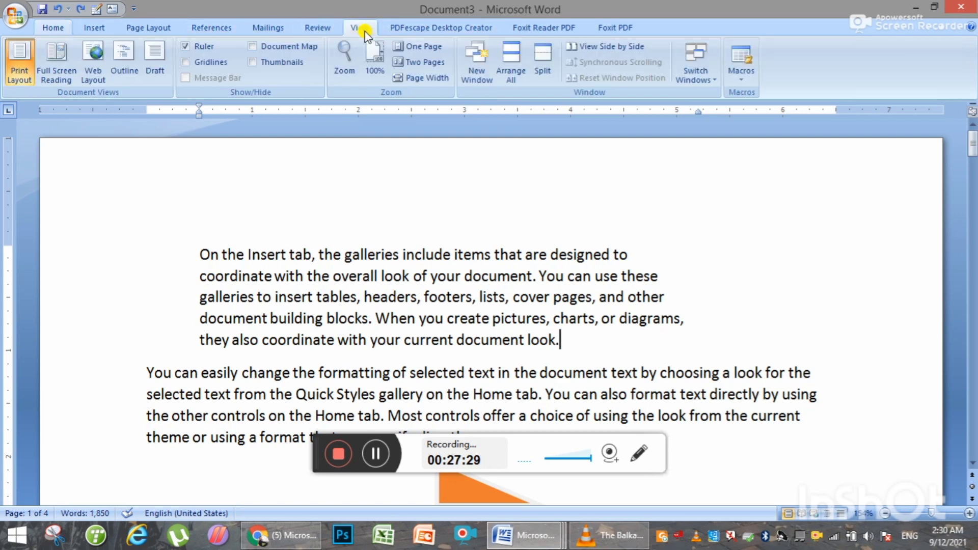
click(151, 67)
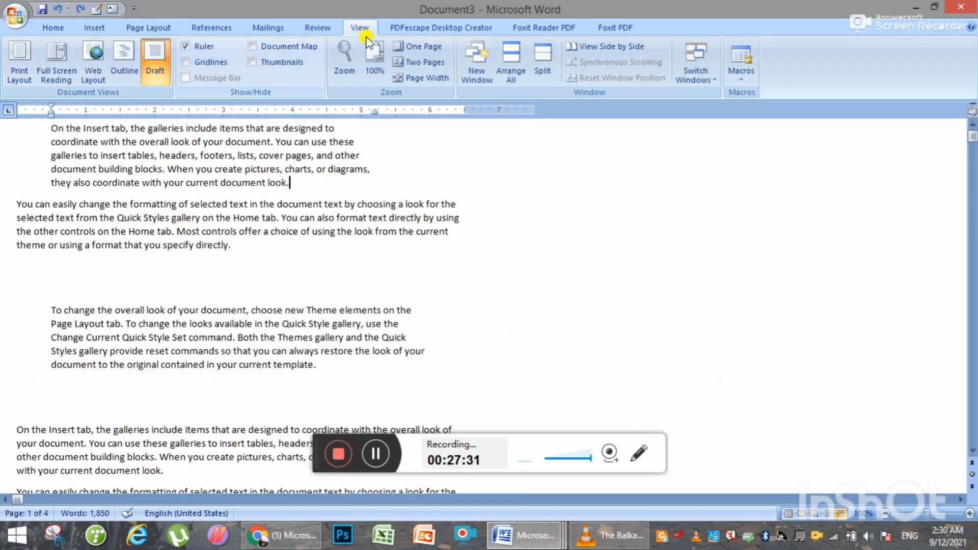
click(21, 72)
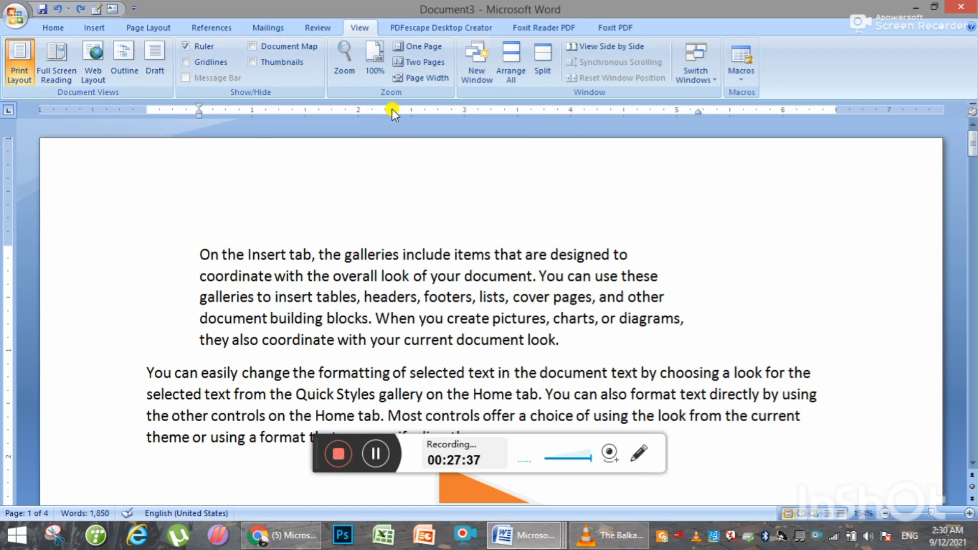
- Toggle the rulers off and back on, then display gridlines over the page
click(186, 46)
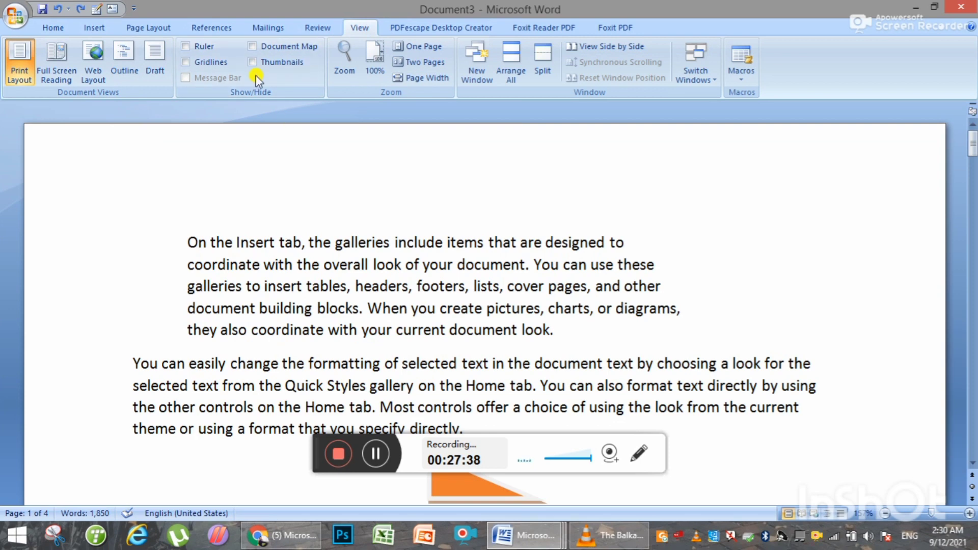
click(186, 46)
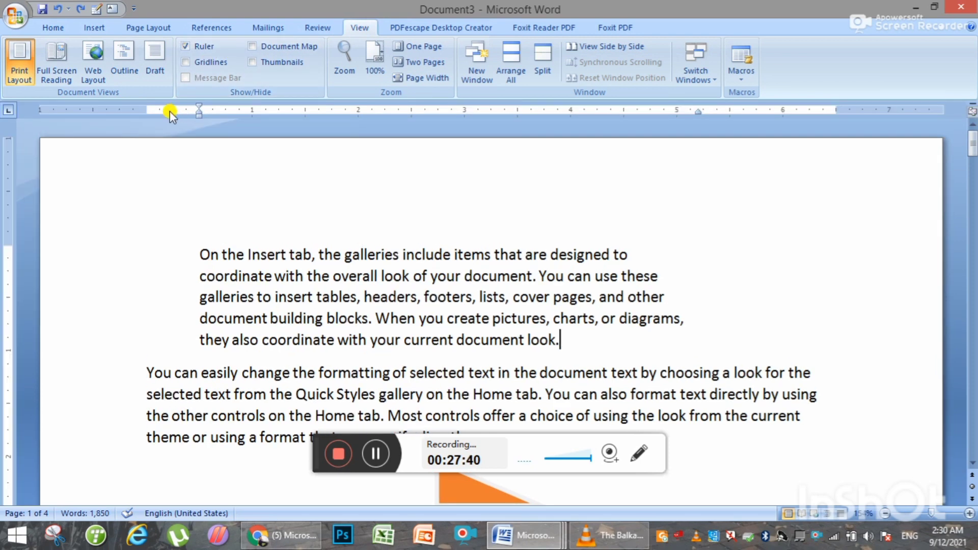
click(218, 65)
scroll(192, 277, down, 5)
scroll(198, 280, down, 2)
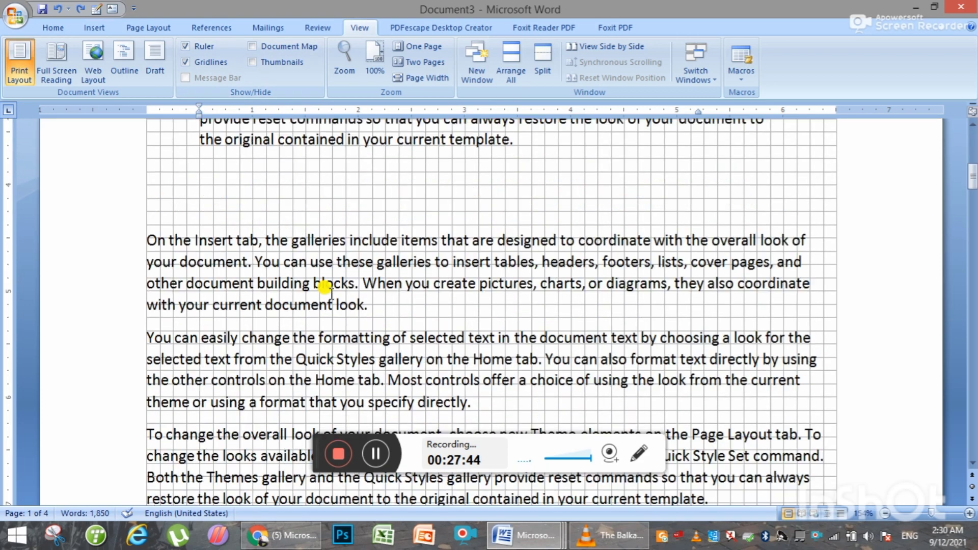
scroll(327, 284, down, 3)
- Duplicate the orange triangle with Ctrl+D and place the copy right of the first triangle
click(450, 276)
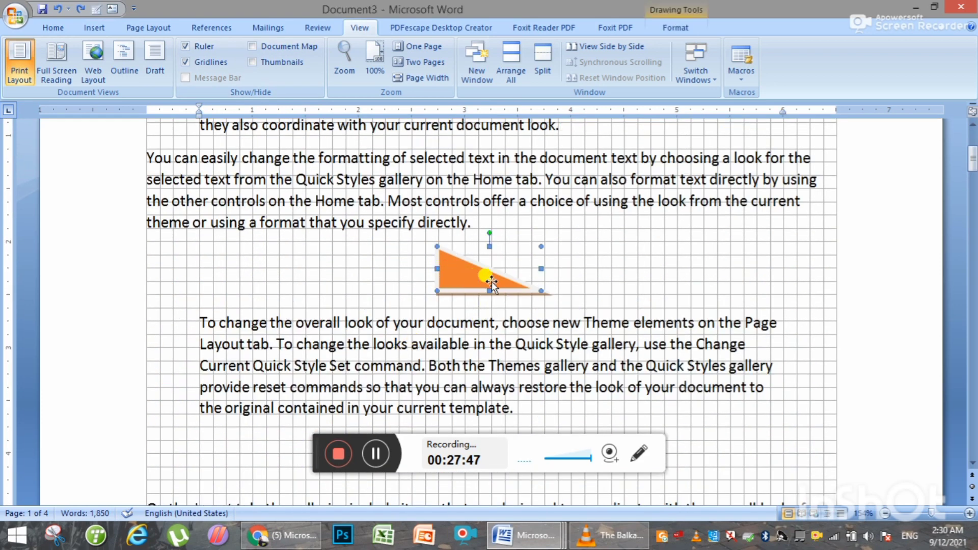
click(448, 266)
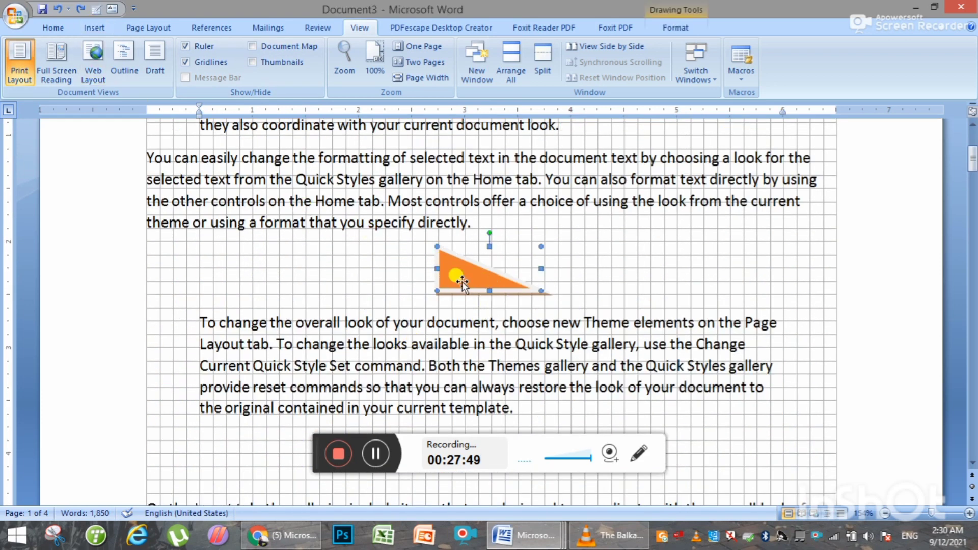
key(ctrl+d)
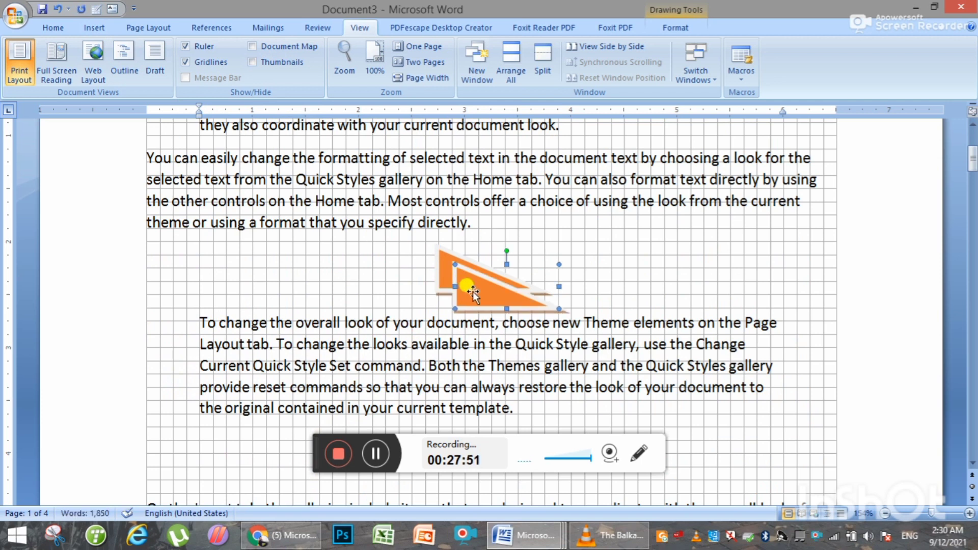
mouse_move(472, 291)
mouse_down()
mouse_move(613, 263)
mouse_move(586, 276)
mouse_move(301, 278)
mouse_up()
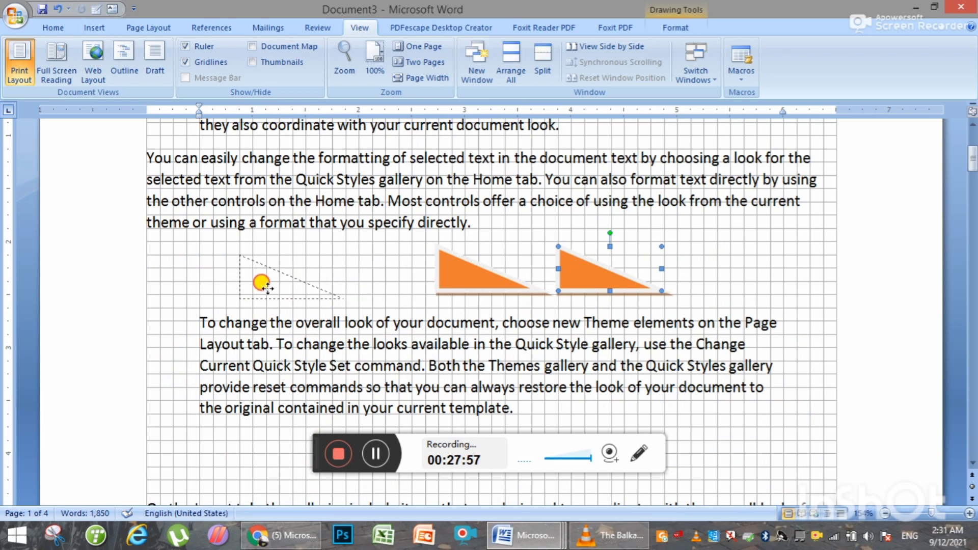
drag(310, 280, 607, 281)
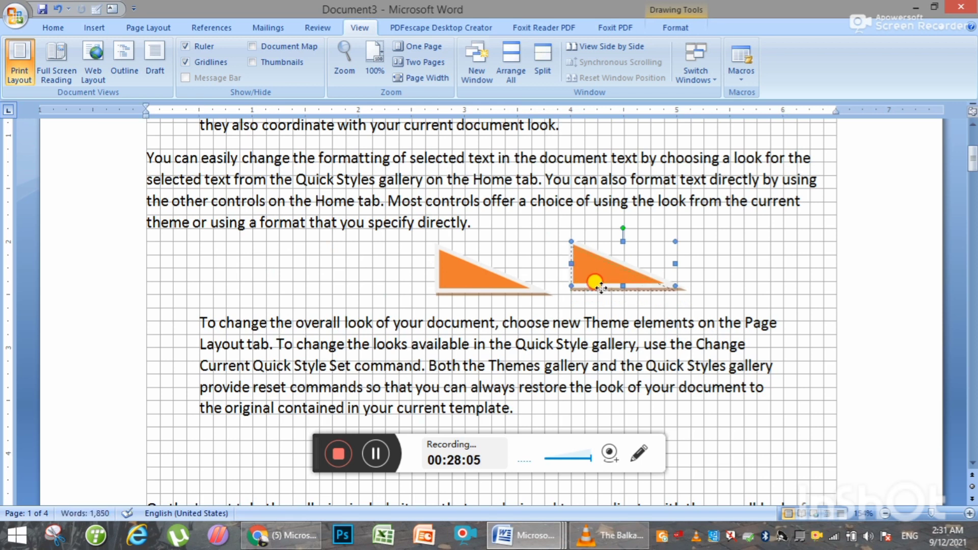
drag(601, 286, 596, 291)
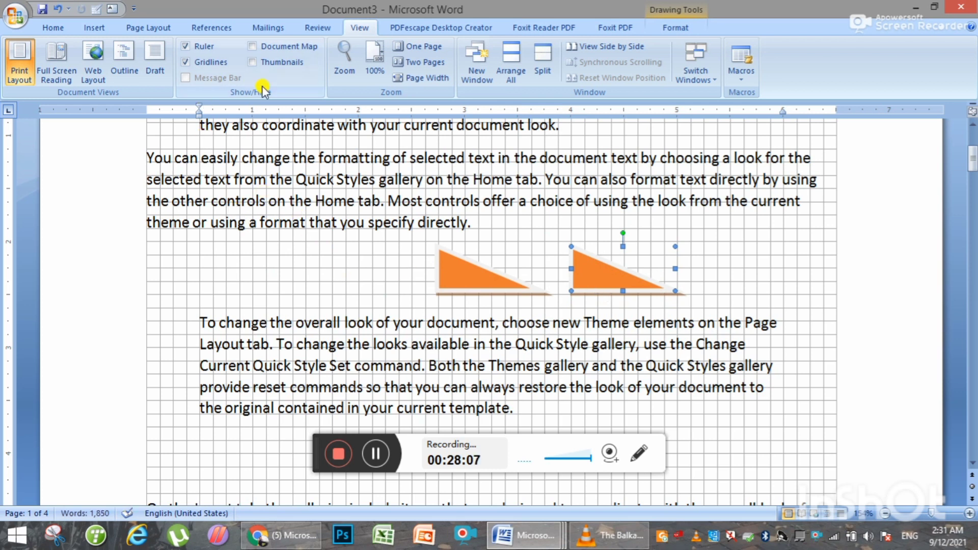
- Hide the gridlines and show page thumbnails in the side pane instead of the Document Map
click(200, 63)
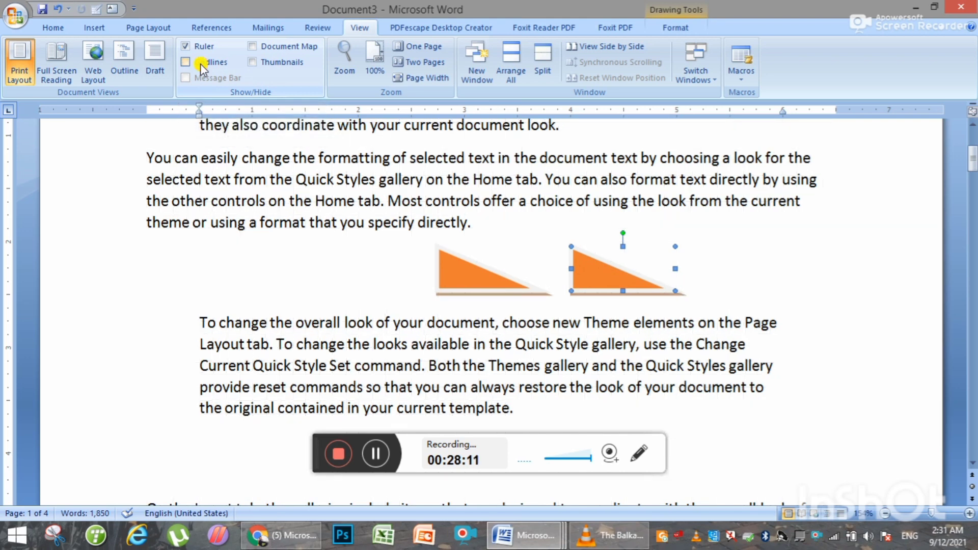
click(289, 50)
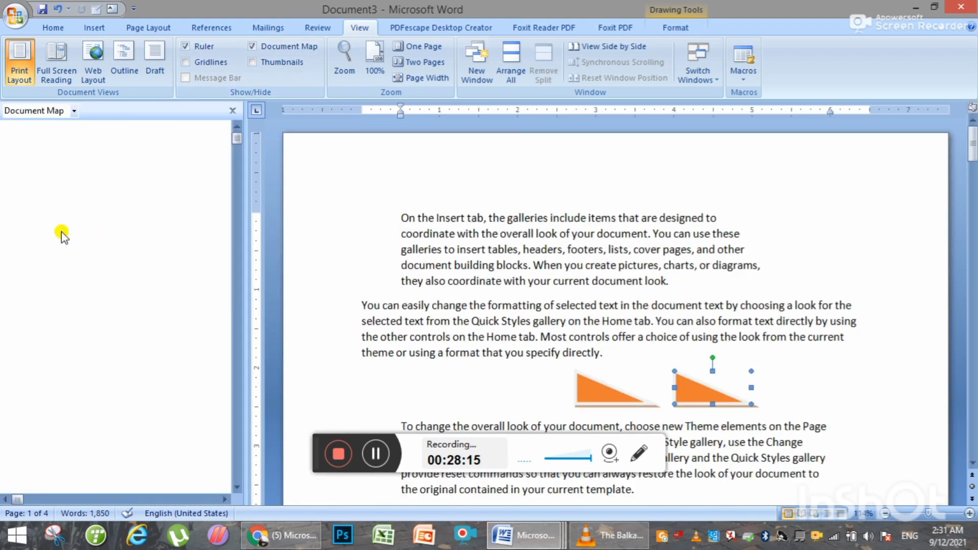
click(280, 46)
click(281, 62)
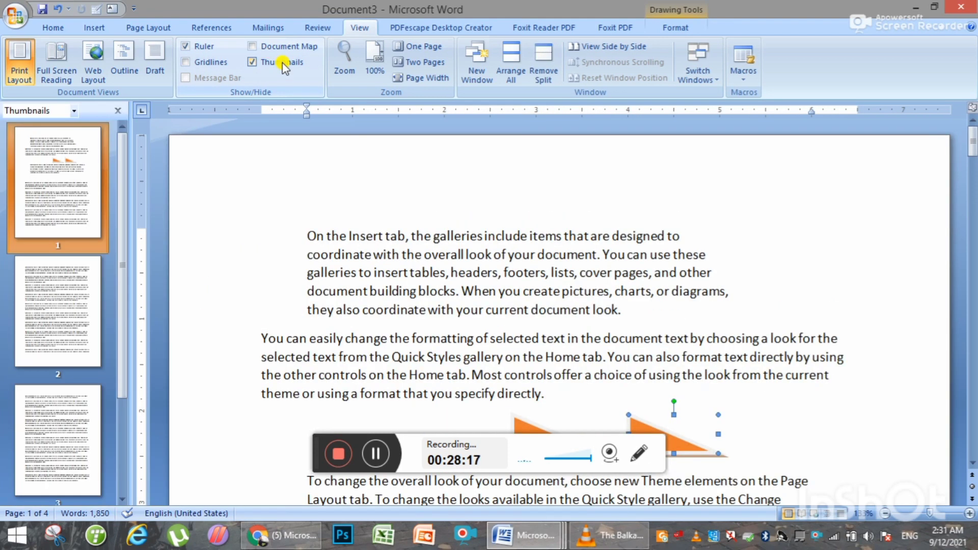
- Browse the thumbnails to page 2, then page 3, back to page 2, and finally page 1
click(59, 334)
click(41, 178)
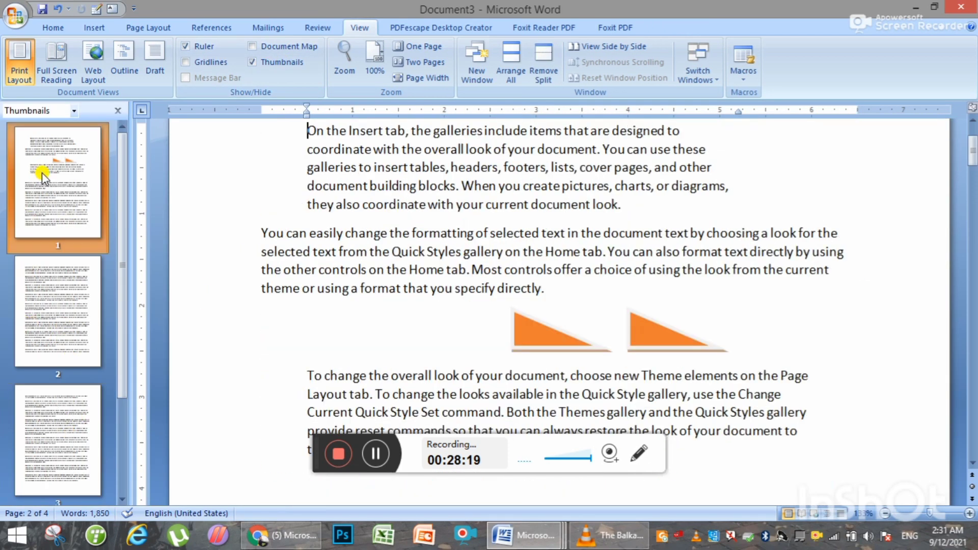
click(58, 357)
click(62, 392)
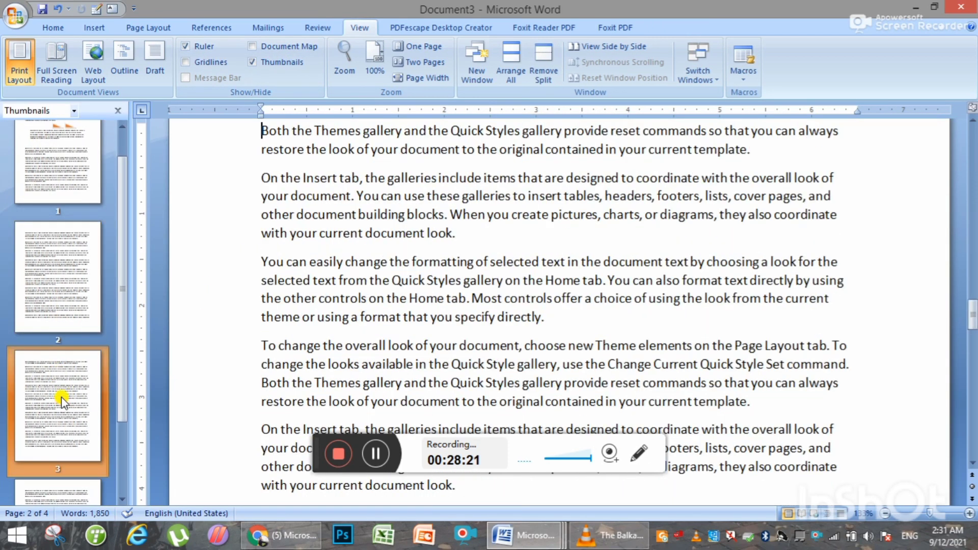
scroll(57, 327, down, 2)
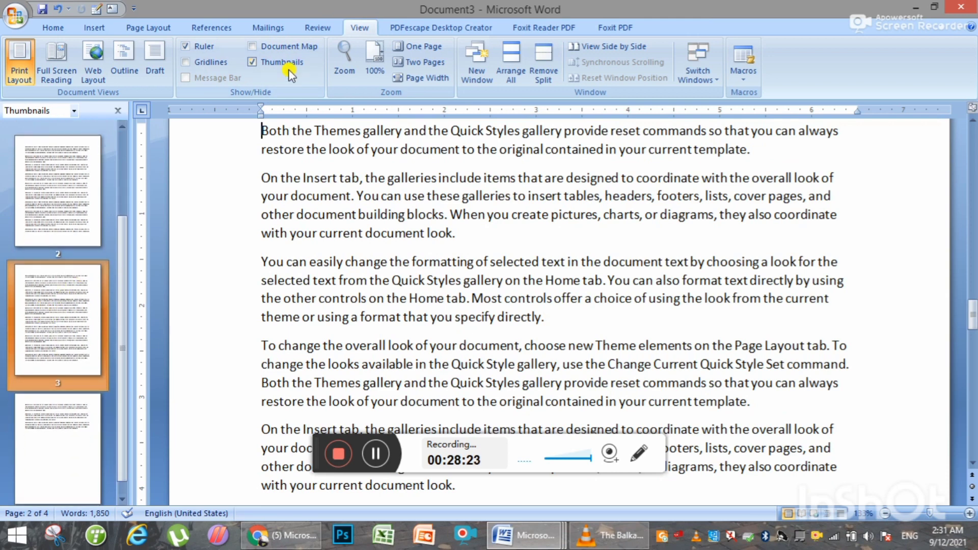
scroll(108, 252, down, 1)
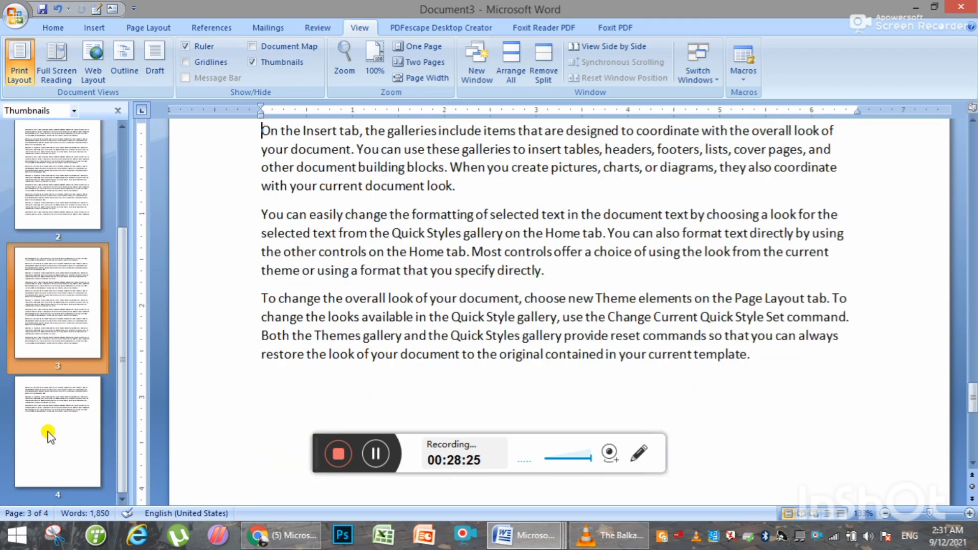
click(75, 183)
scroll(81, 206, up, 3)
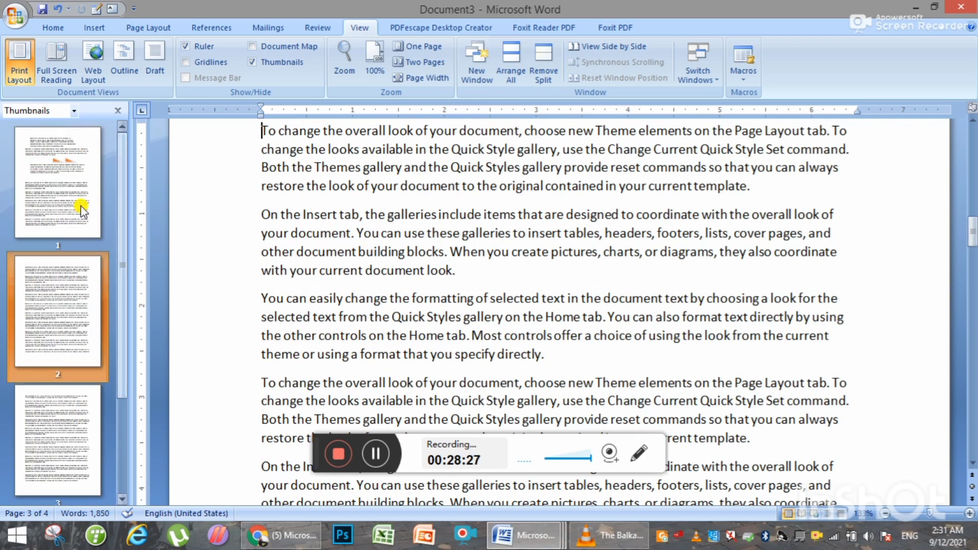
click(81, 205)
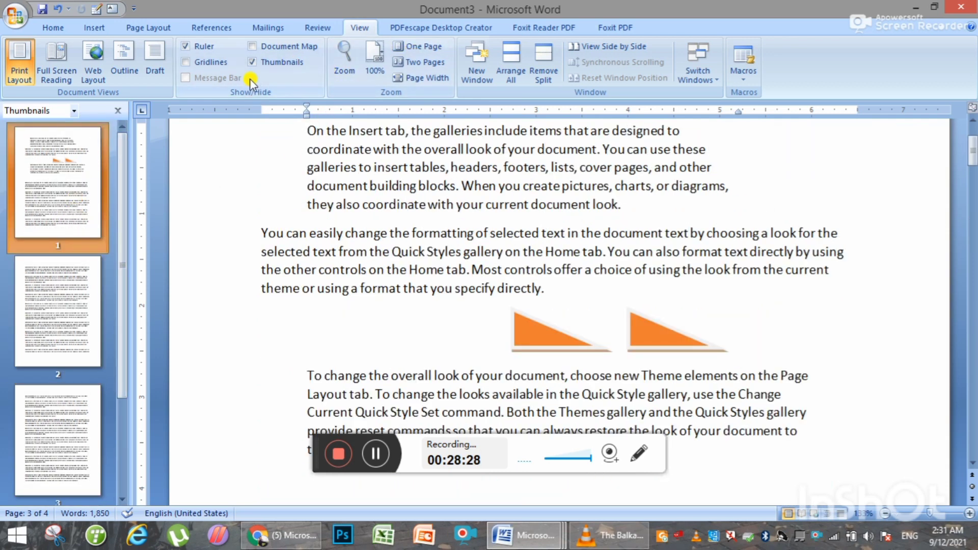
- Zoom the document to 200%, step out to 150%, then back in to about 170%
click(344, 61)
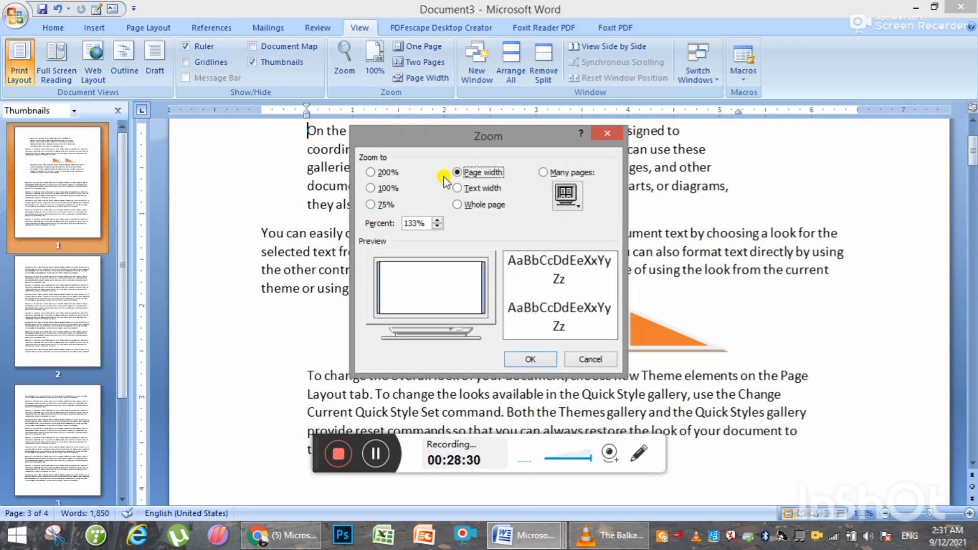
click(382, 172)
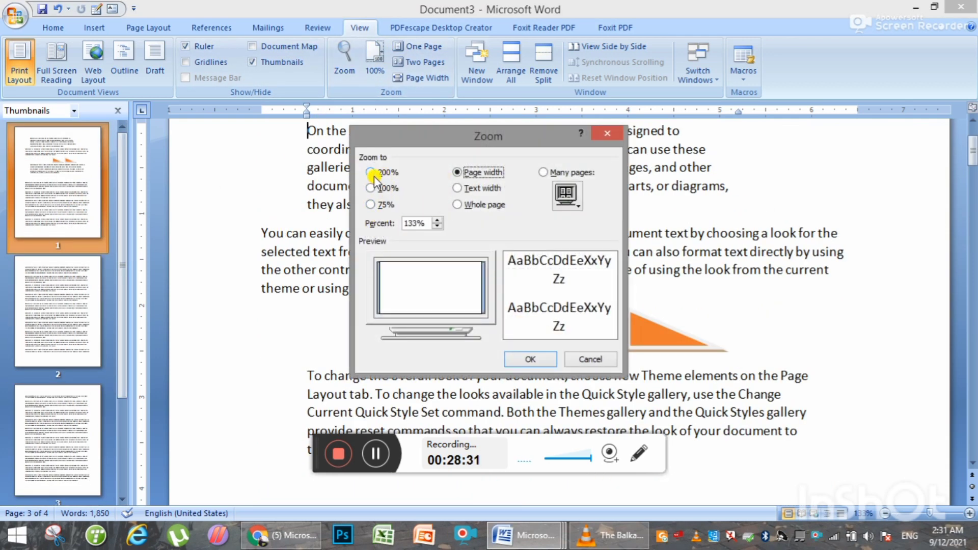
click(529, 359)
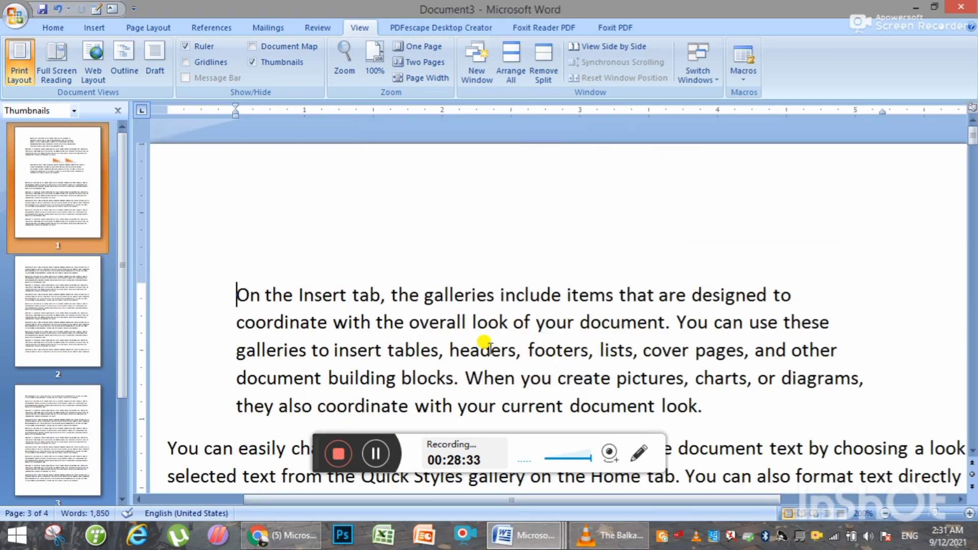
click(885, 513)
click(885, 513)
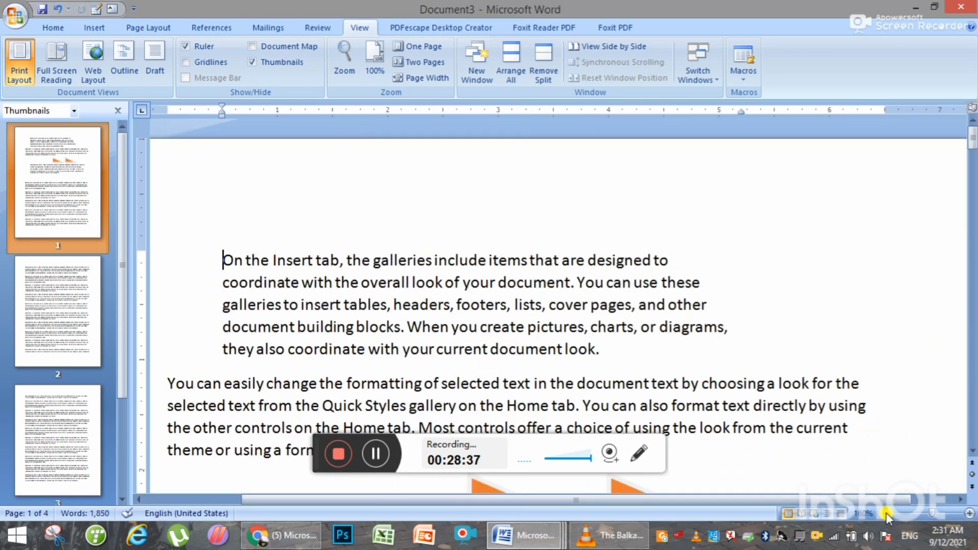
click(885, 512)
click(885, 513)
click(885, 513)
click(969, 513)
click(969, 513)
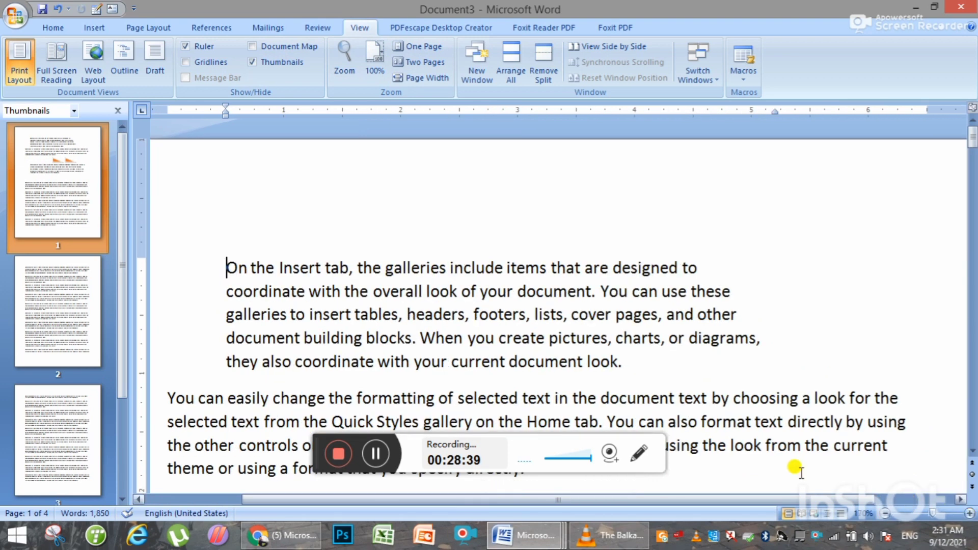
- Hide the thumbnails pane and cycle the zoom through 200%, 100%, and about 160%
click(275, 63)
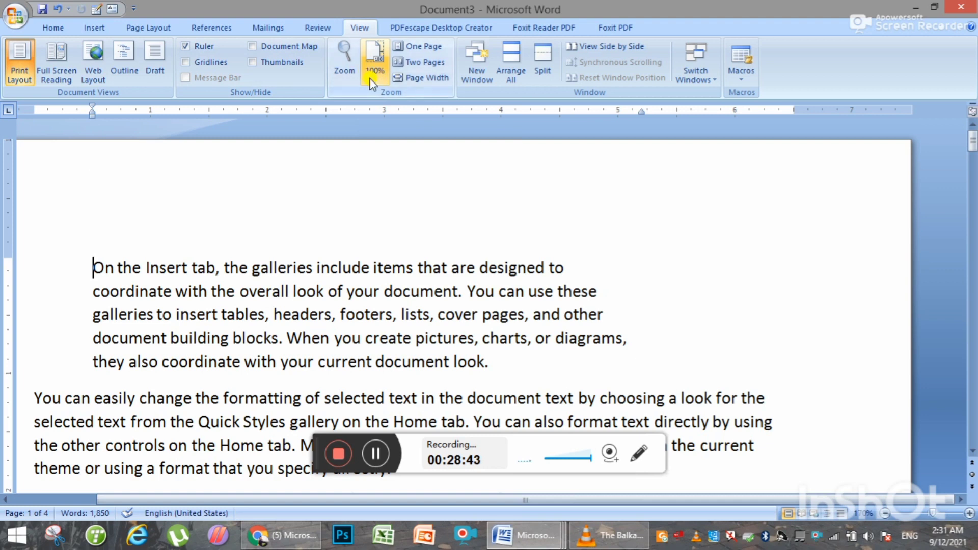
click(344, 57)
click(370, 172)
click(530, 359)
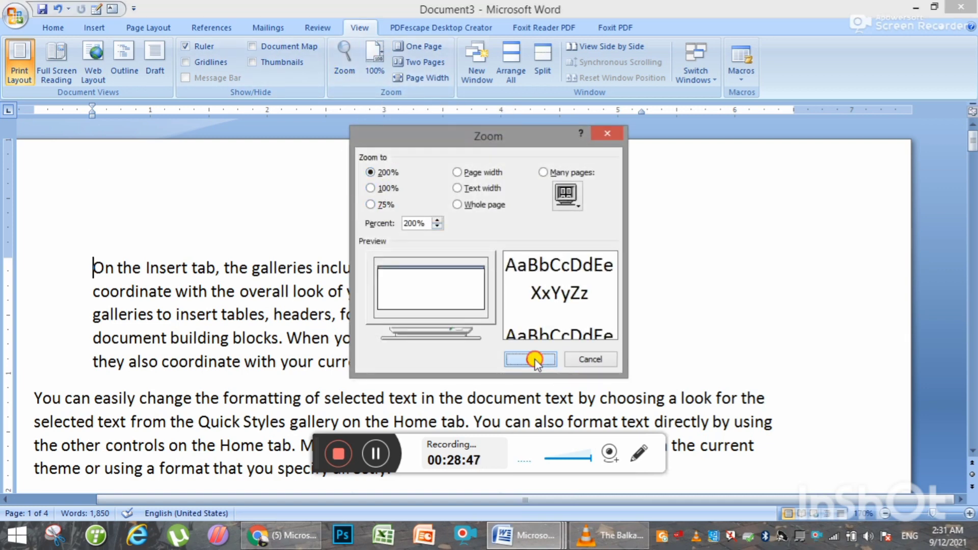
click(371, 57)
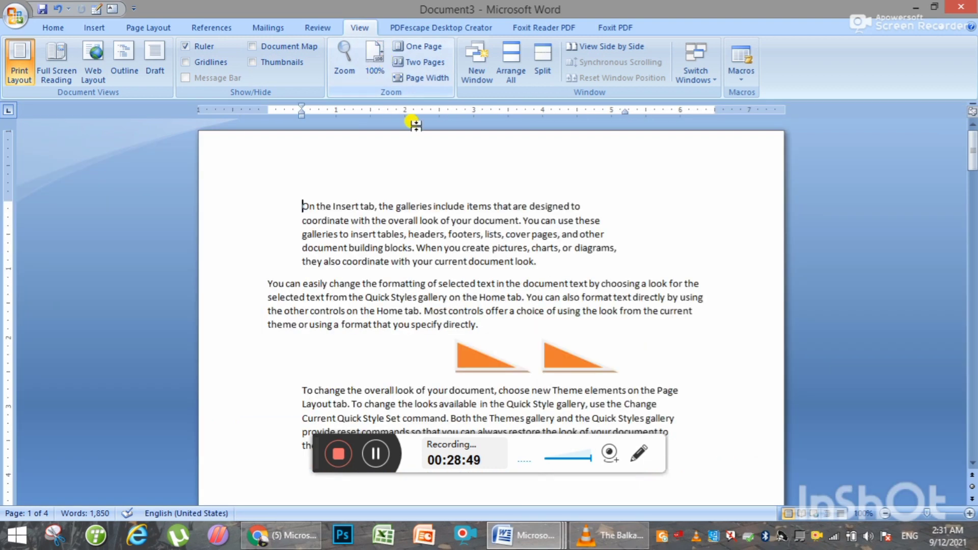
click(969, 512)
click(969, 513)
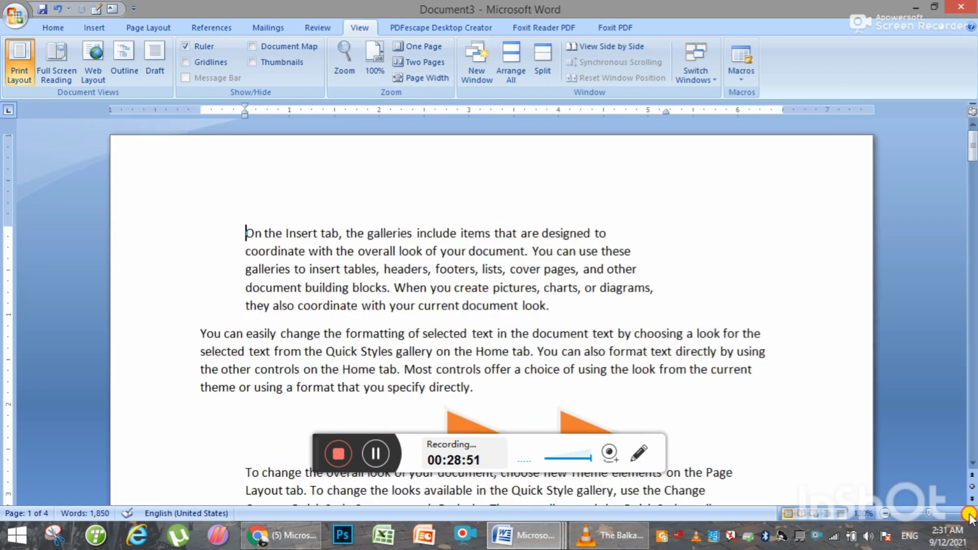
click(969, 513)
click(969, 512)
click(969, 513)
click(969, 513)
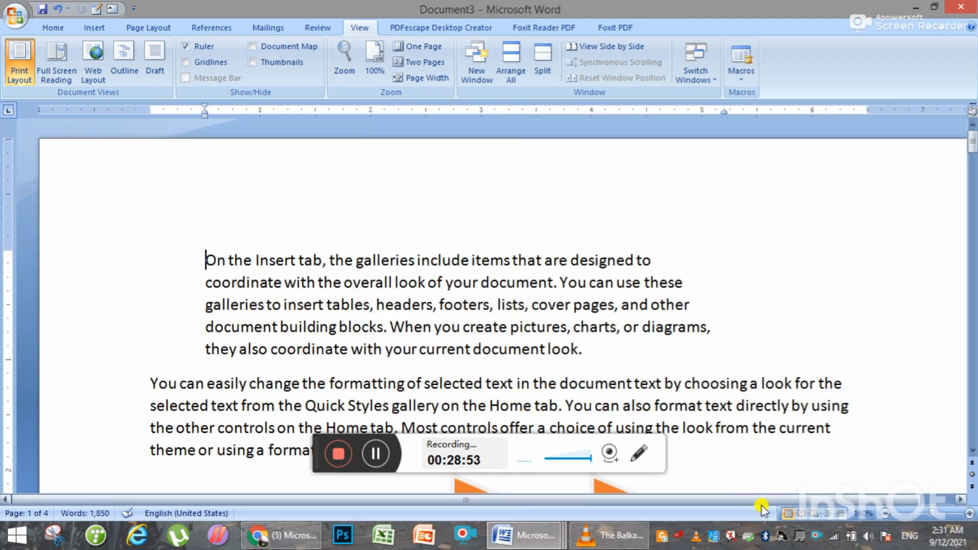
click(885, 513)
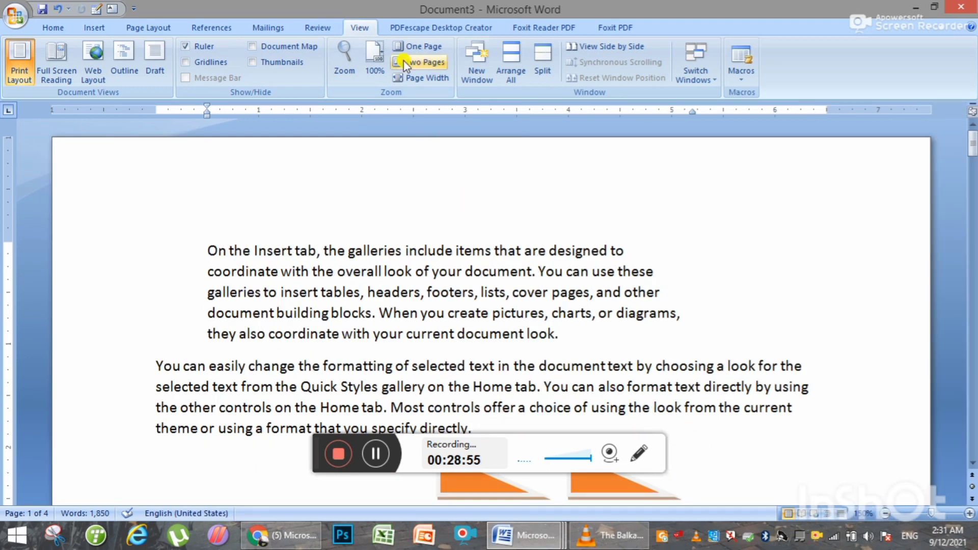
- Fit one whole page in the window and scroll through the document's pages
click(413, 47)
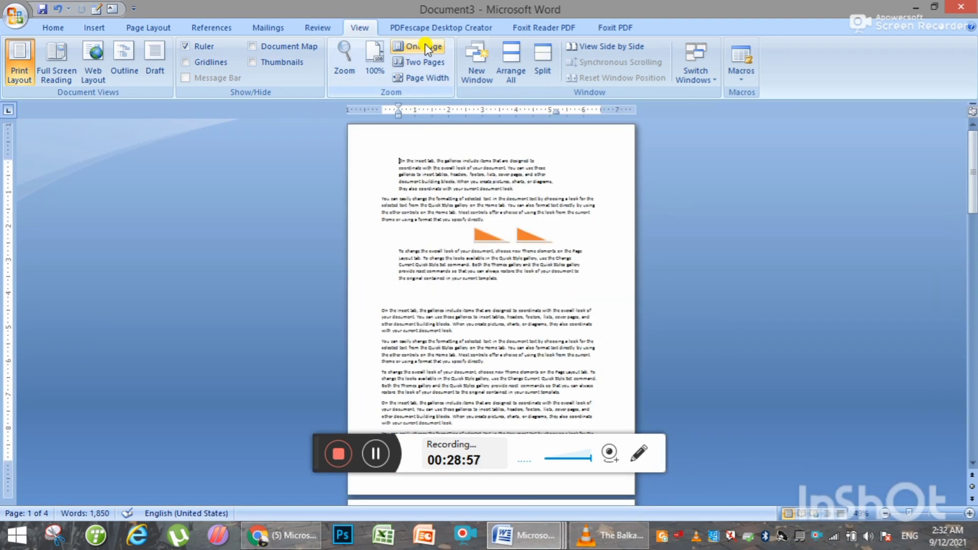
scroll(481, 258, down, 5)
scroll(410, 255, down, 5)
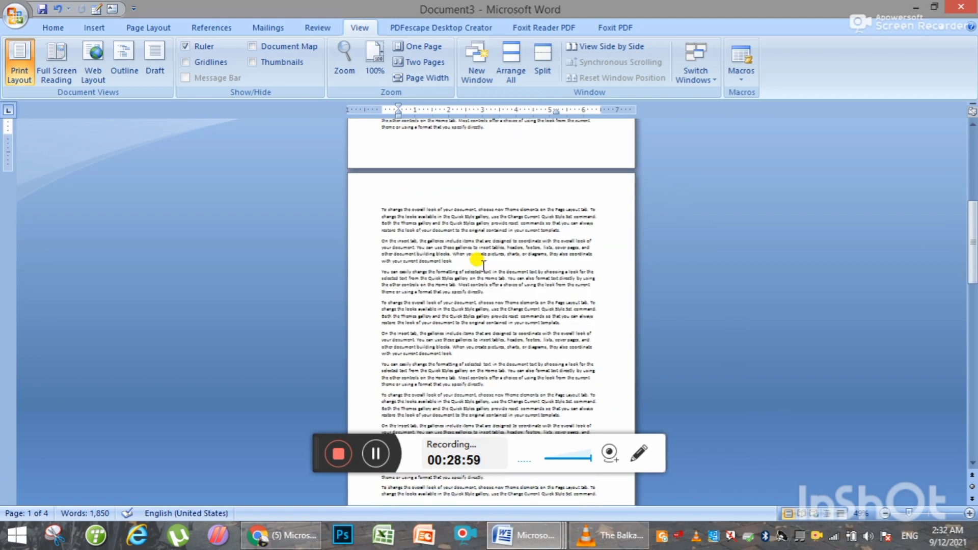
scroll(410, 255, down, 5)
scroll(410, 264, down, 5)
scroll(446, 280, down, 3)
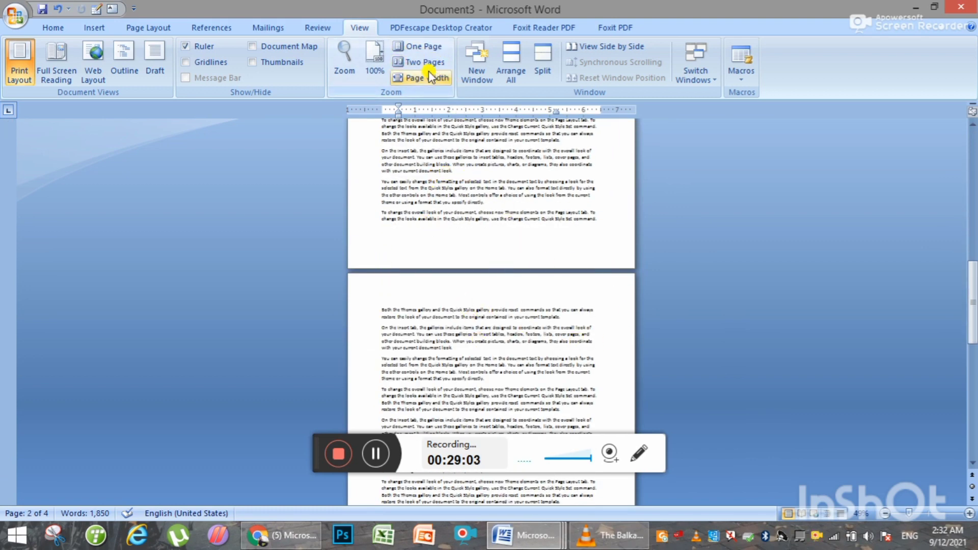
scroll(621, 288, down, 3)
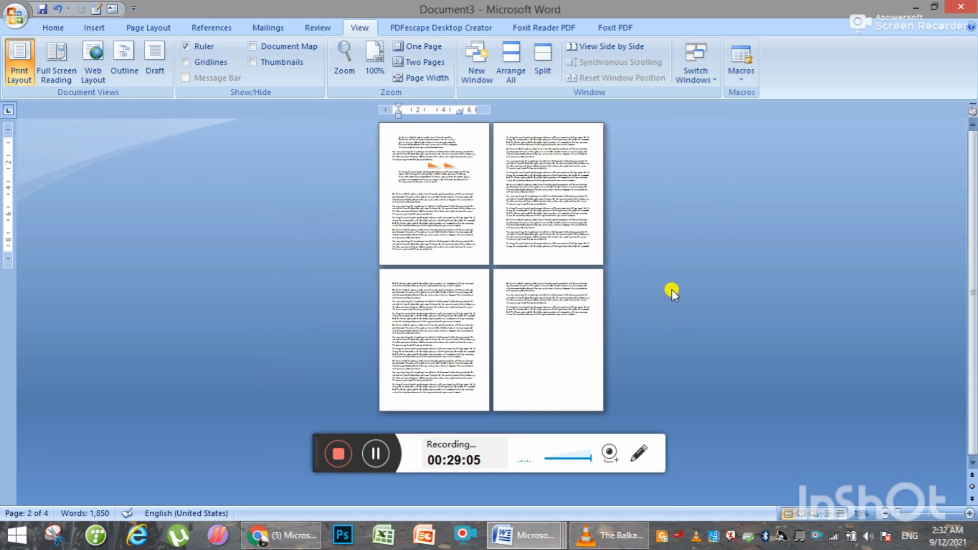
scroll(671, 289, down, 1)
scroll(671, 289, up, 2)
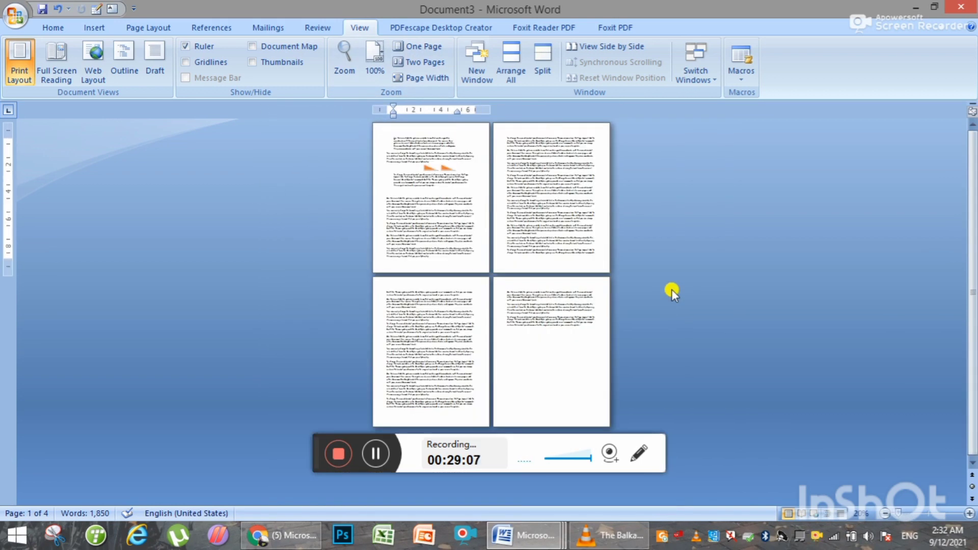
scroll(671, 289, up, 1)
scroll(671, 289, up, 2)
scroll(671, 289, up, 1)
scroll(671, 289, up, 1)
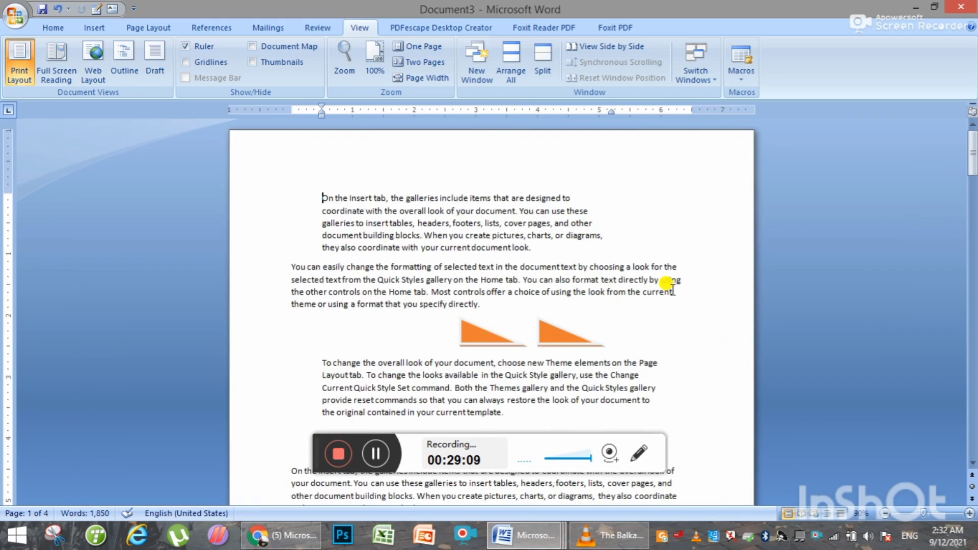
scroll(671, 289, up, 3)
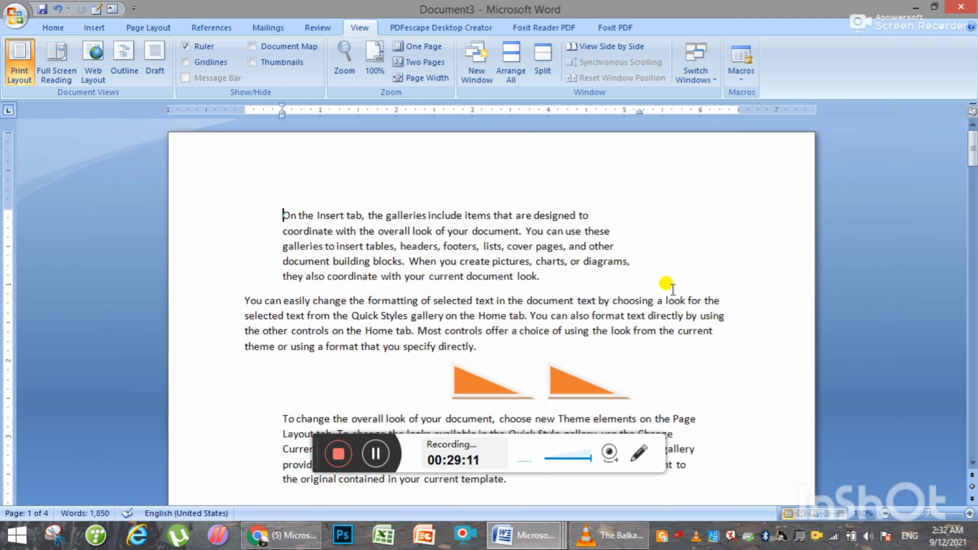
scroll(671, 290, down, 5)
scroll(671, 289, down, 1)
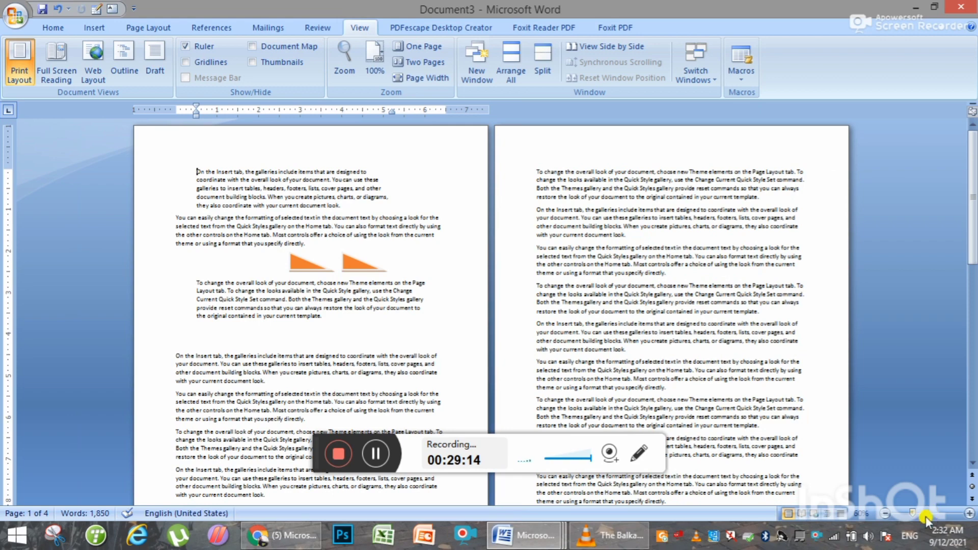
- Zoom in a few steps, then zoom out until several pages show at once and scroll through them
click(966, 514)
click(966, 514)
click(966, 514)
click(966, 514)
click(966, 514)
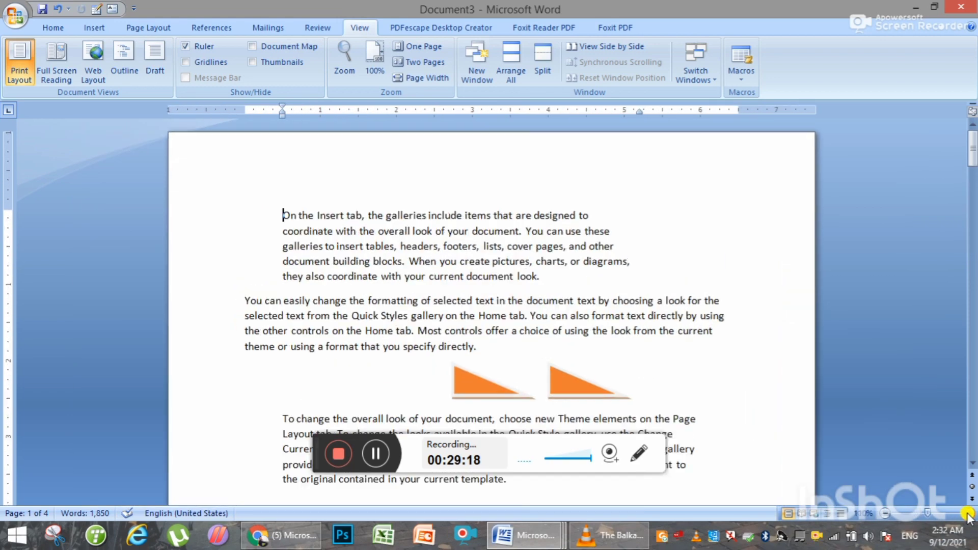
click(881, 513)
click(882, 513)
click(881, 513)
click(882, 514)
click(882, 513)
click(881, 513)
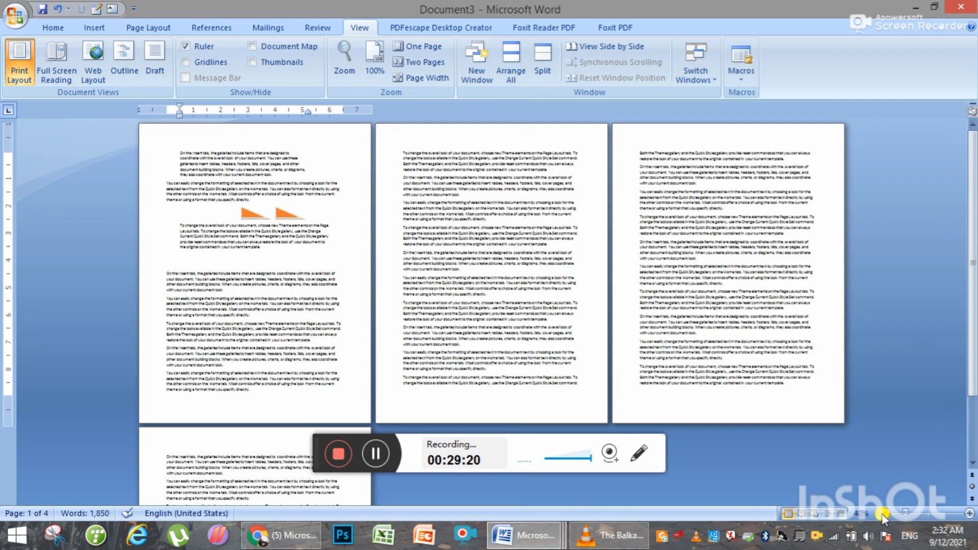
click(881, 514)
click(881, 514)
click(881, 513)
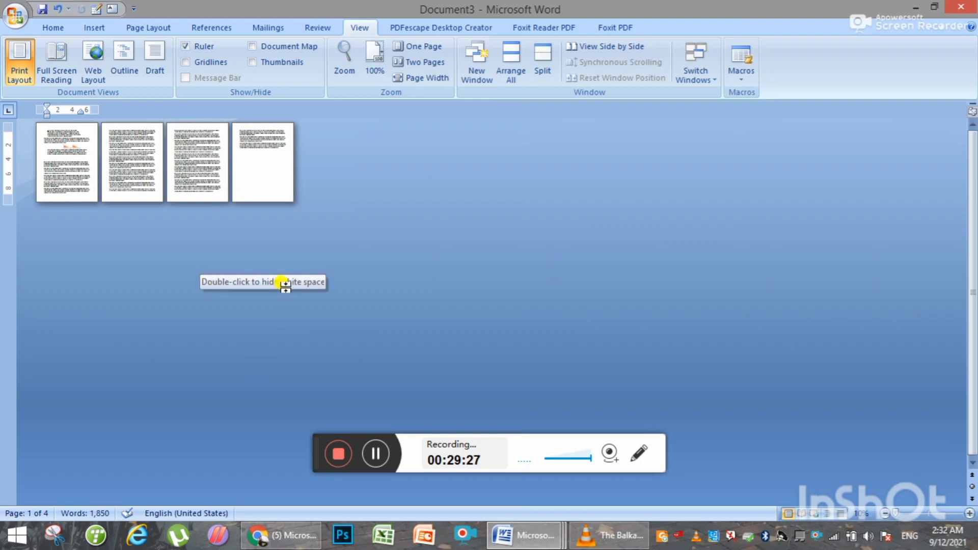
scroll(285, 283, up, 2)
scroll(283, 285, up, 3)
scroll(283, 286, up, 1)
scroll(283, 288, up, 1)
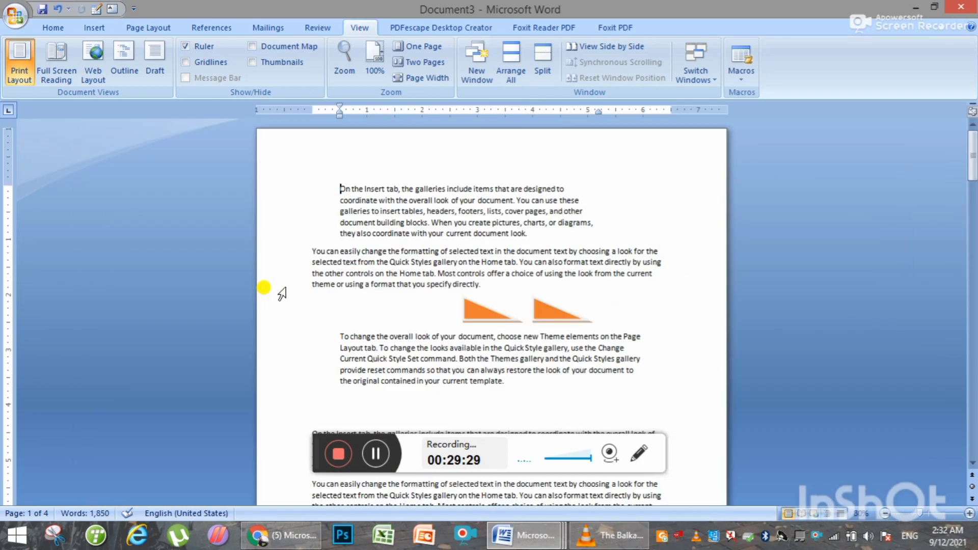
scroll(281, 291, up, 3)
scroll(283, 285, up, 2)
scroll(295, 351, up, 1)
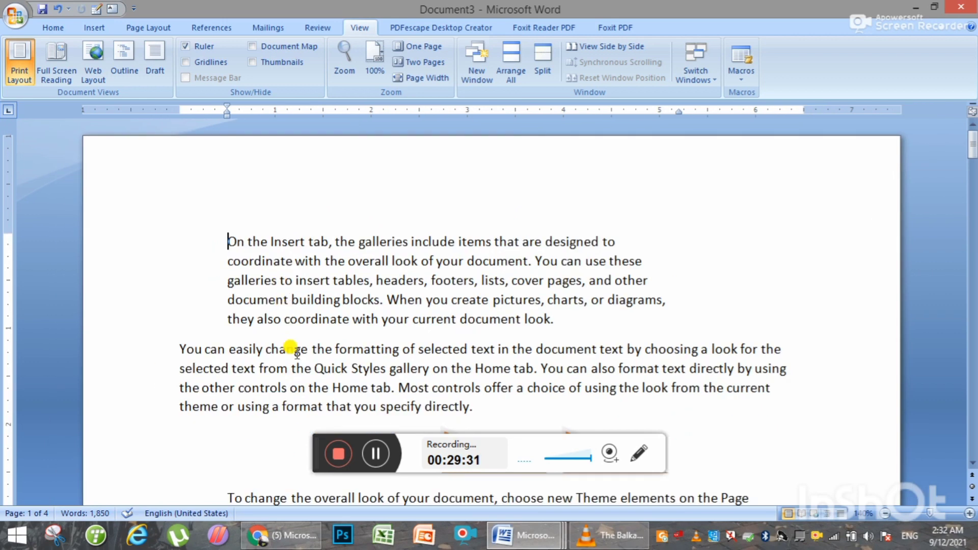
scroll(301, 355, down, 3)
scroll(303, 357, up, 1)
scroll(303, 357, up, 1)
scroll(305, 358, up, 3)
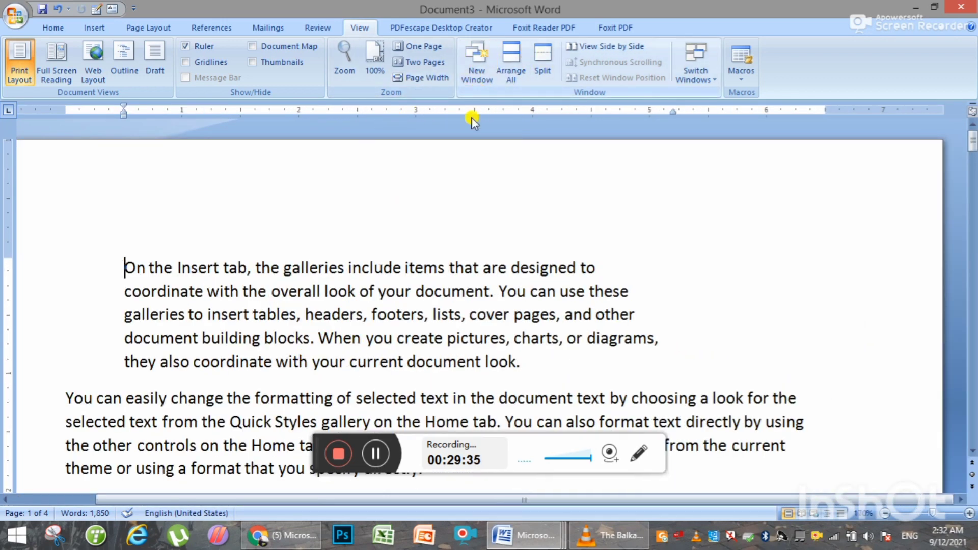
scroll(392, 272, down, 3)
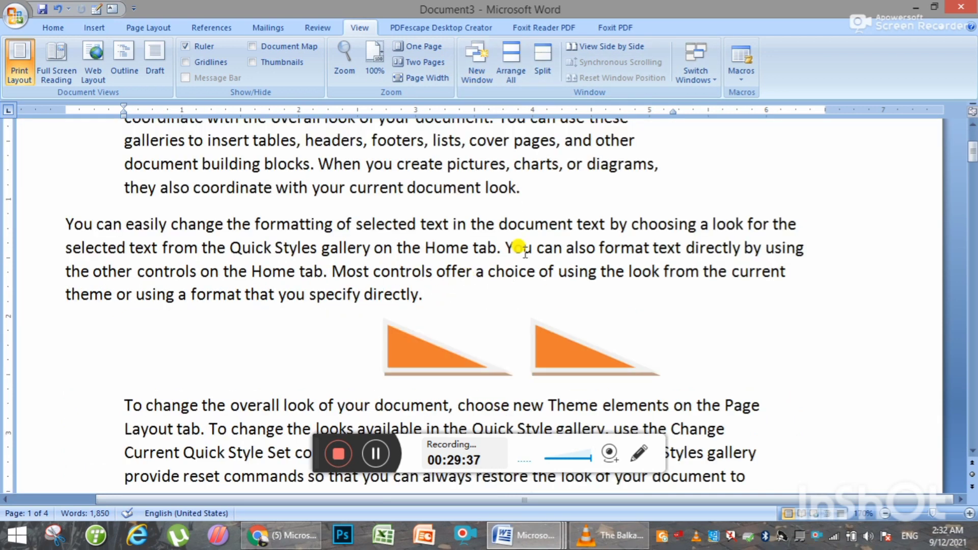
- Place the caret in the indented first paragraph
click(402, 235)
scroll(421, 239, up, 3)
click(184, 287)
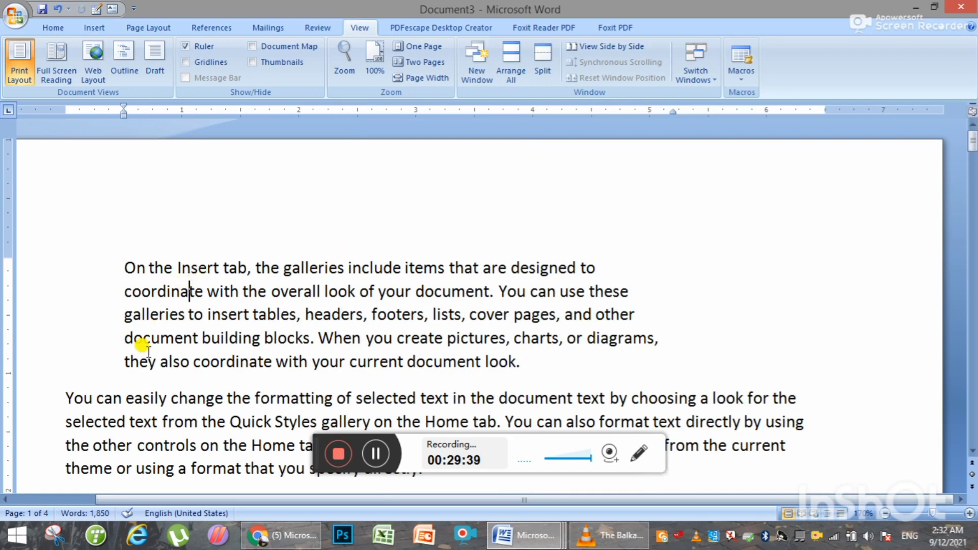
- Open a second window of the document and tile all Word windows with Arrange All
click(469, 61)
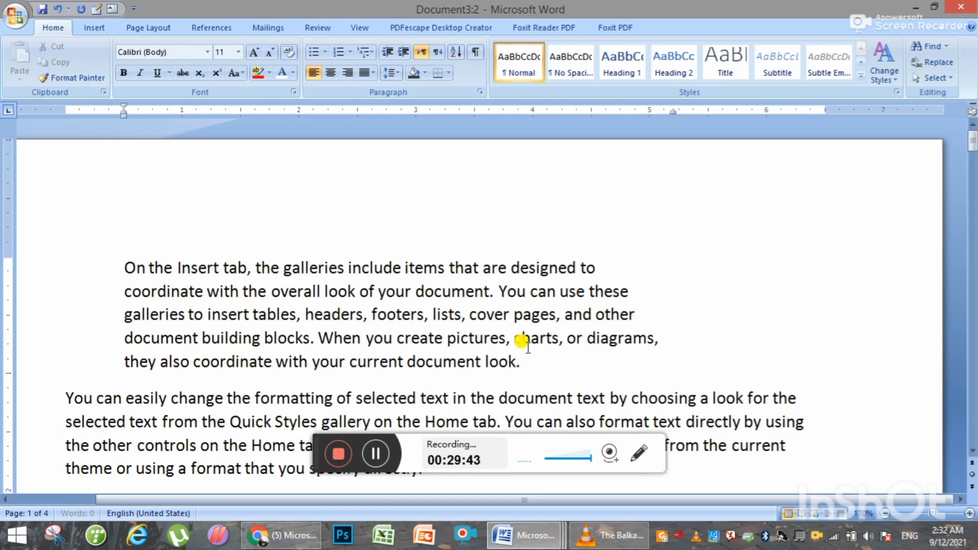
mouse_move(525, 535)
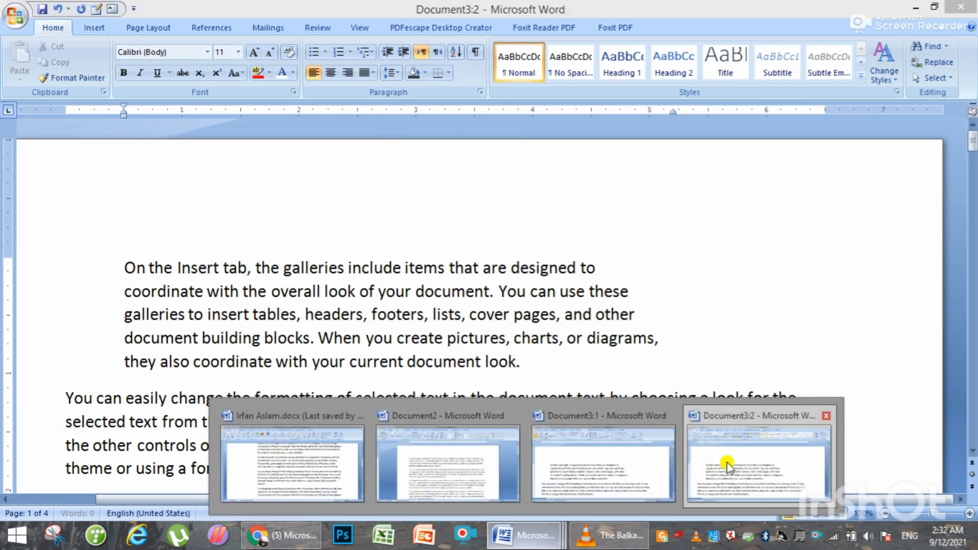
click(623, 468)
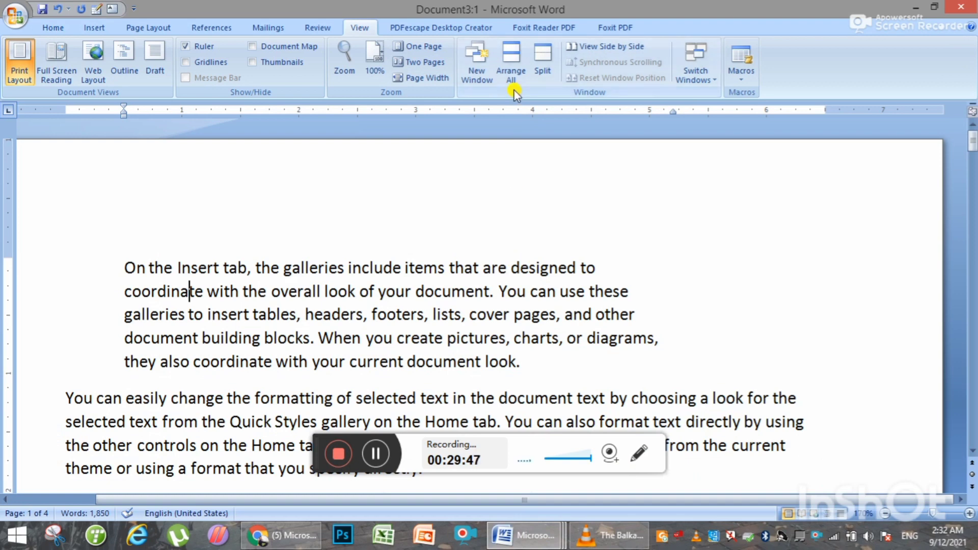
click(511, 66)
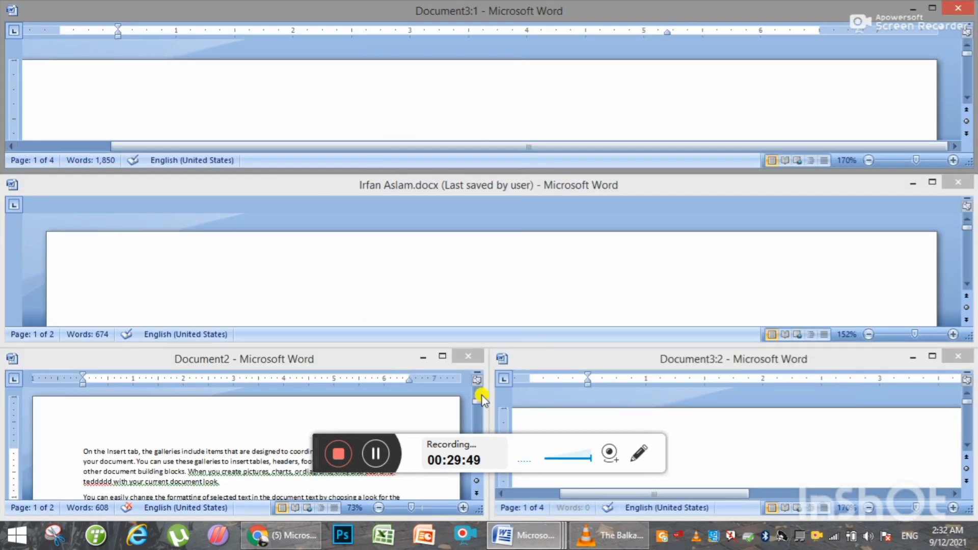
- Close both Document3 windows and the other document without saving changes
click(962, 9)
click(919, 9)
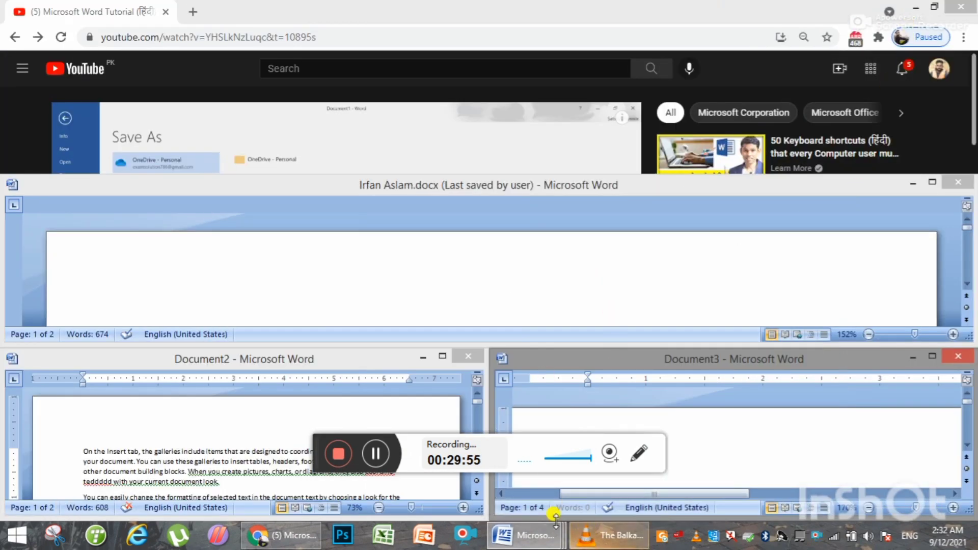
click(957, 358)
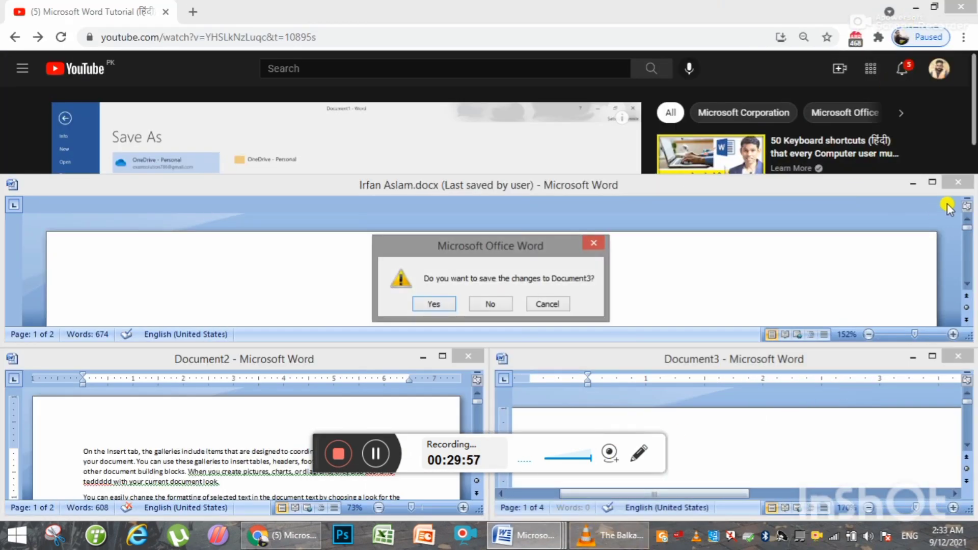
click(491, 304)
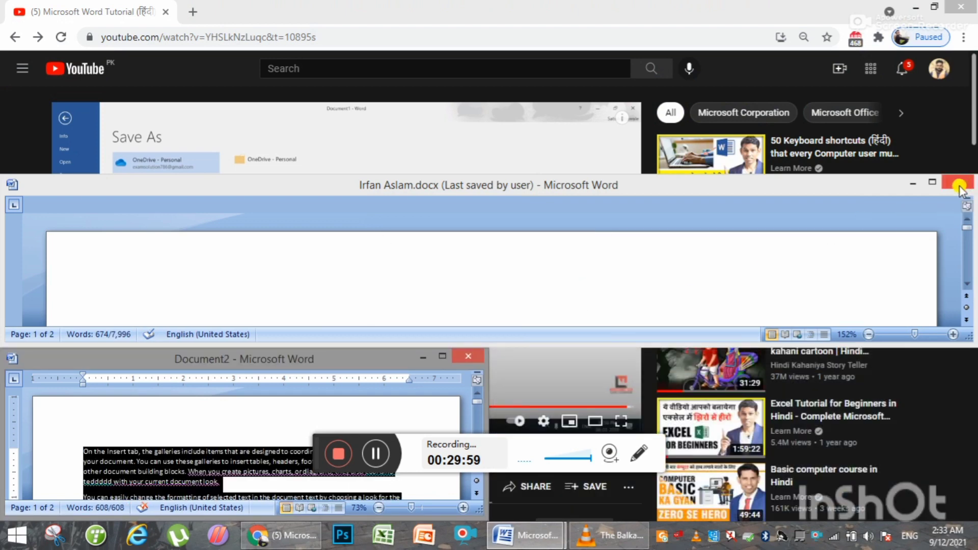
click(958, 181)
click(511, 304)
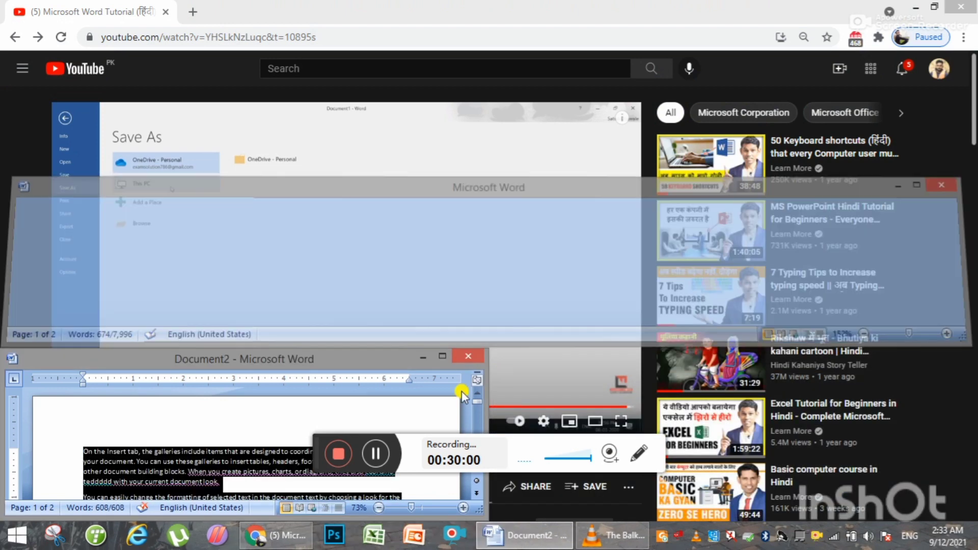
- Maximise the Document2 window and place the caret in the text
click(442, 356)
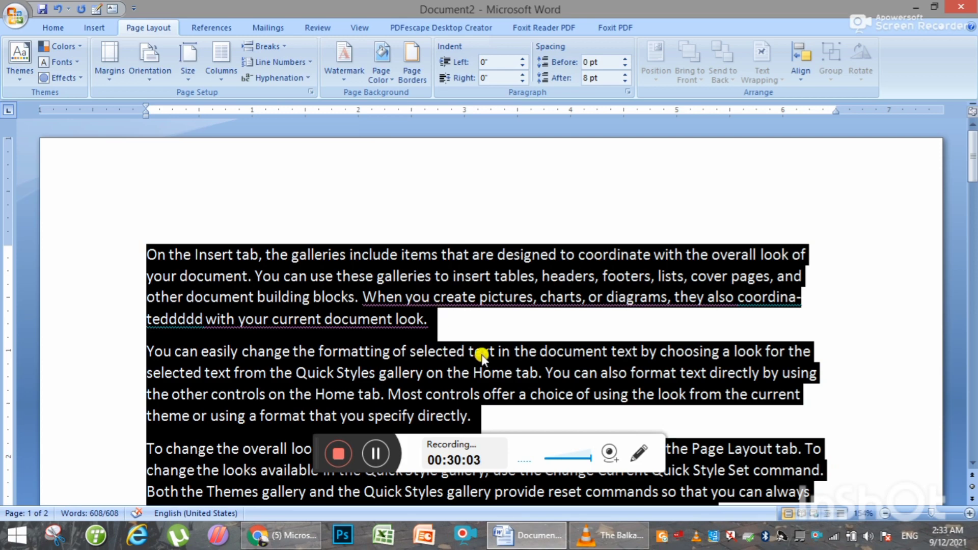
scroll(439, 335, down, 3)
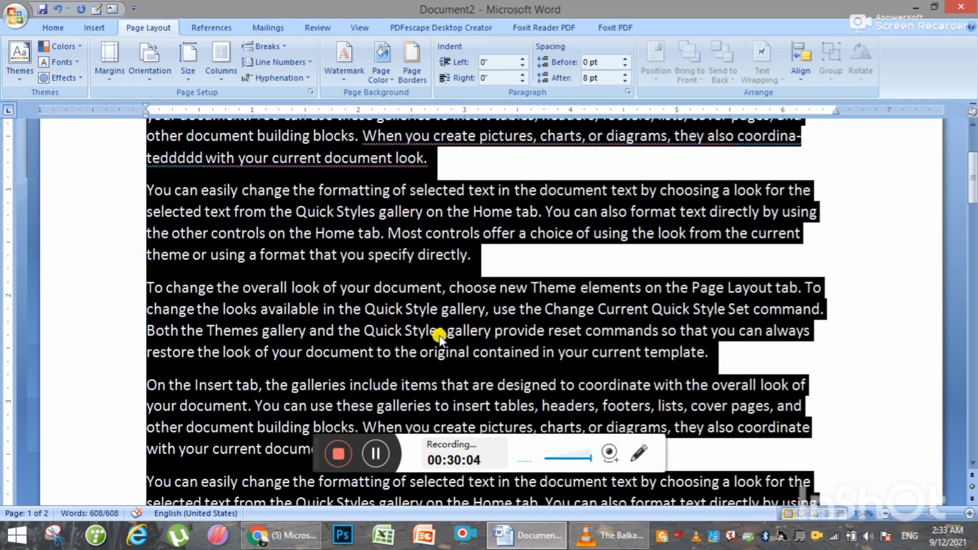
click(495, 228)
scroll(495, 228, up, 3)
- Split Document2 into two panes, select the first paragraph in the upper pane, then remove the split
click(360, 28)
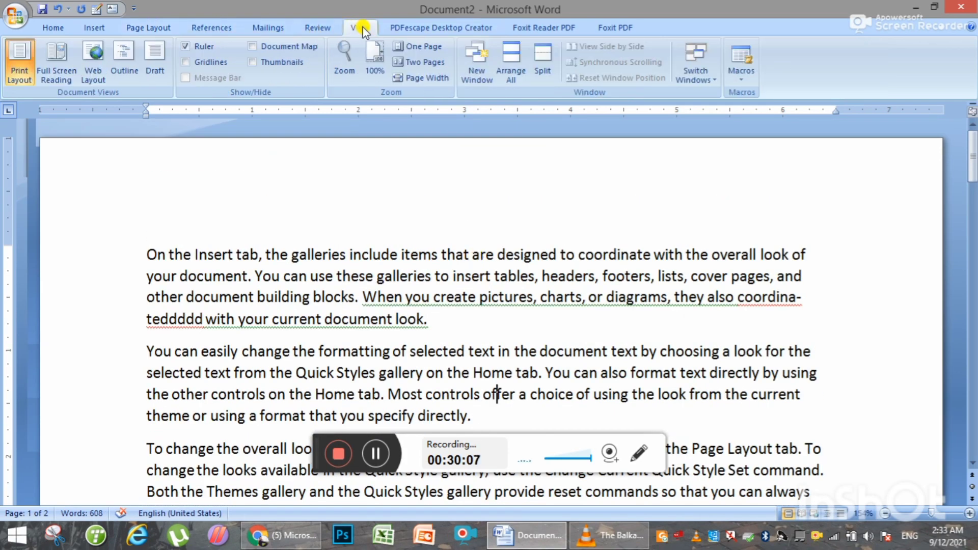
click(544, 68)
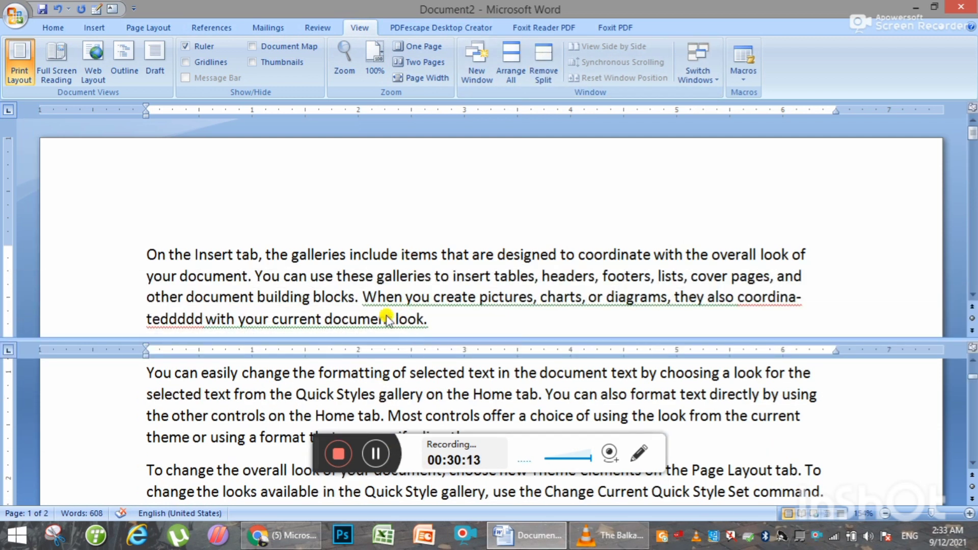
click(405, 338)
scroll(431, 411, up, 2)
click(197, 436)
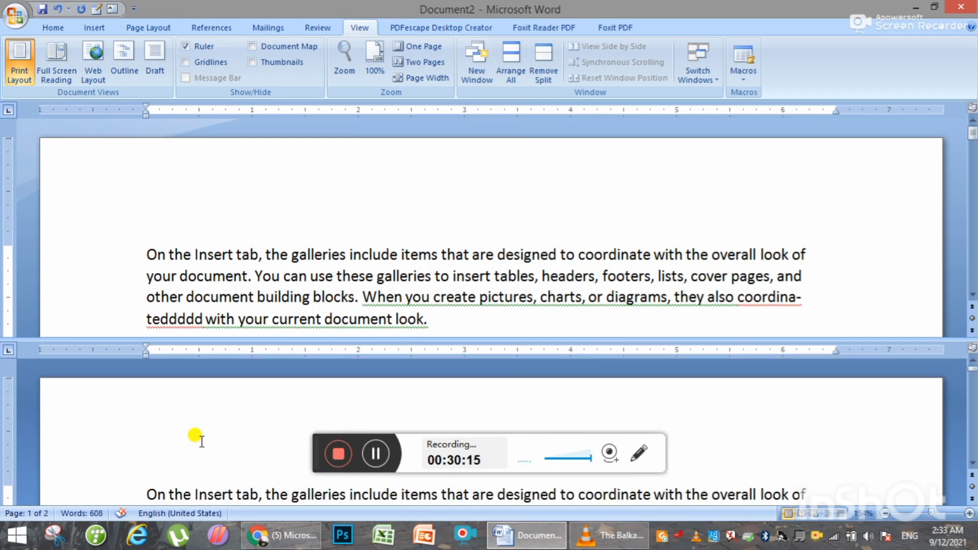
scroll(197, 438, down, 1)
scroll(197, 439, down, 1)
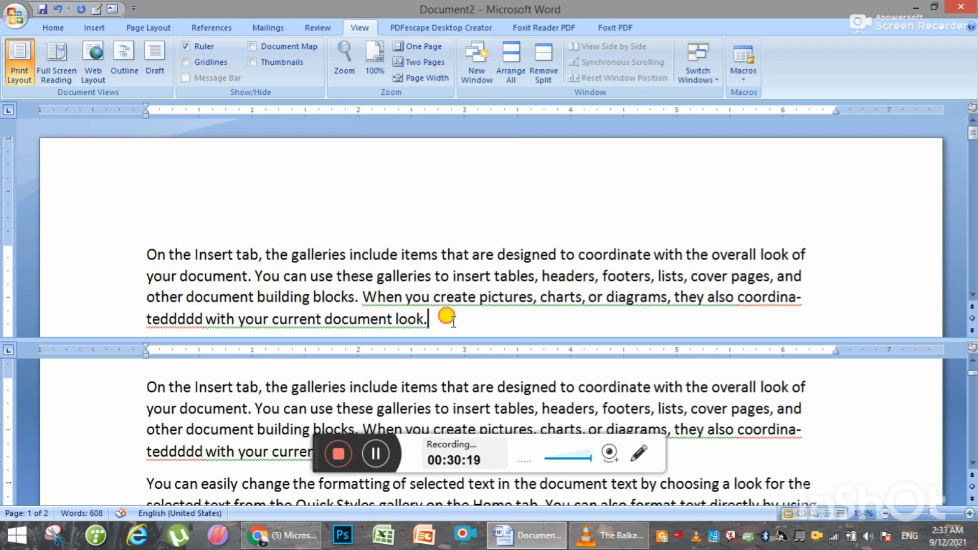
drag(447, 318, 153, 253)
scroll(458, 379, down, 3)
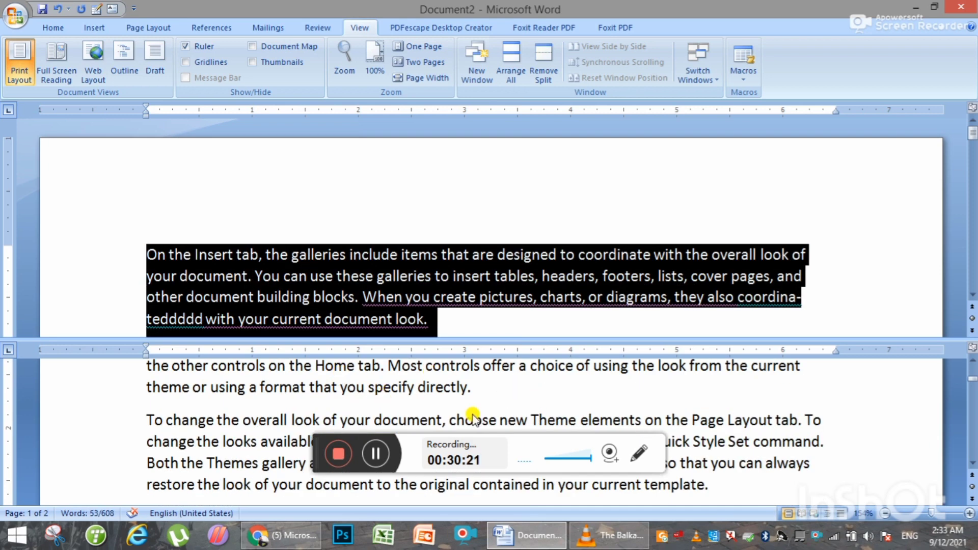
scroll(472, 415, up, 5)
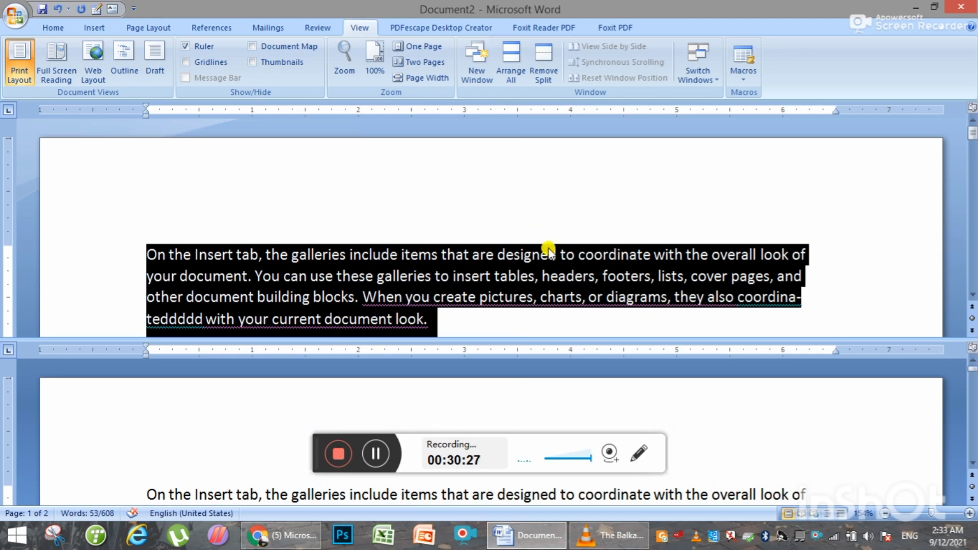
click(543, 71)
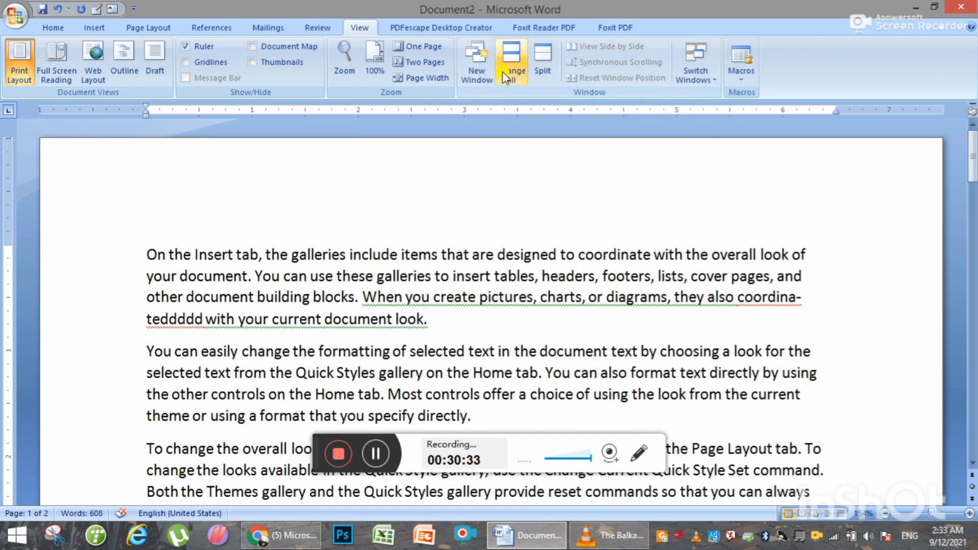
- Open a second Document2 window and view both windows side by side
click(469, 66)
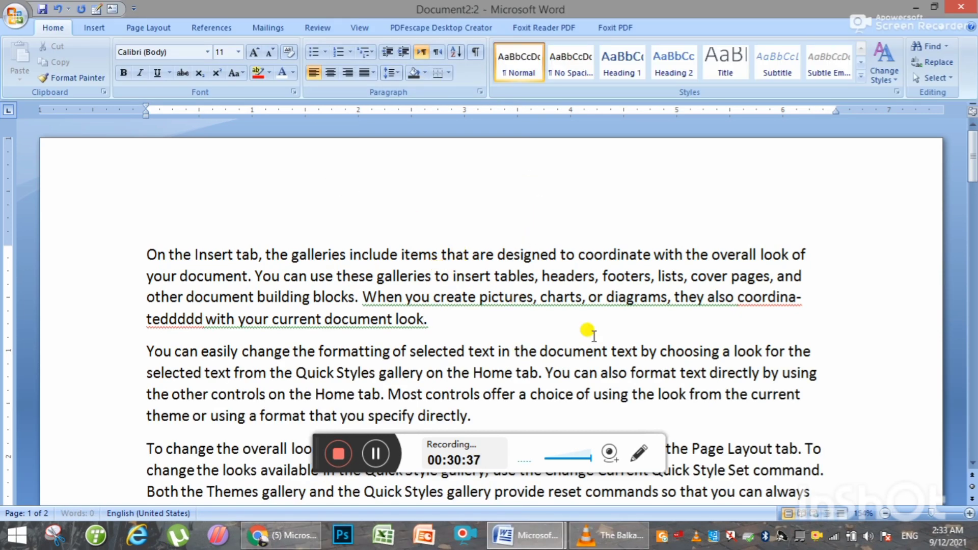
click(915, 7)
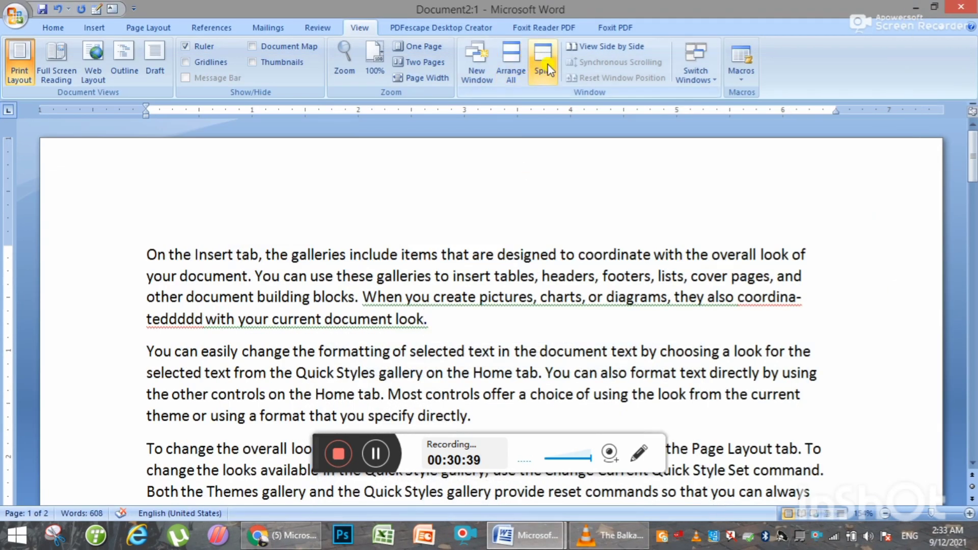
click(607, 51)
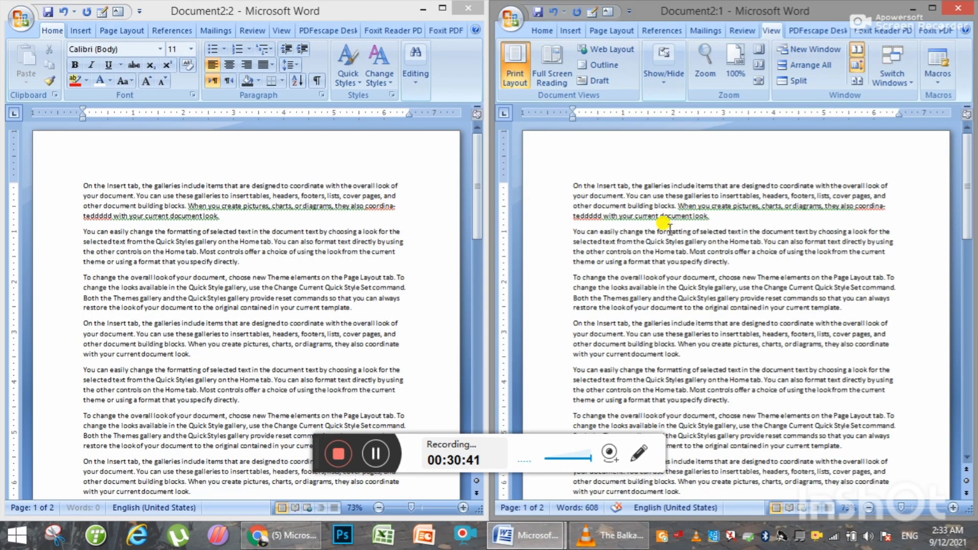
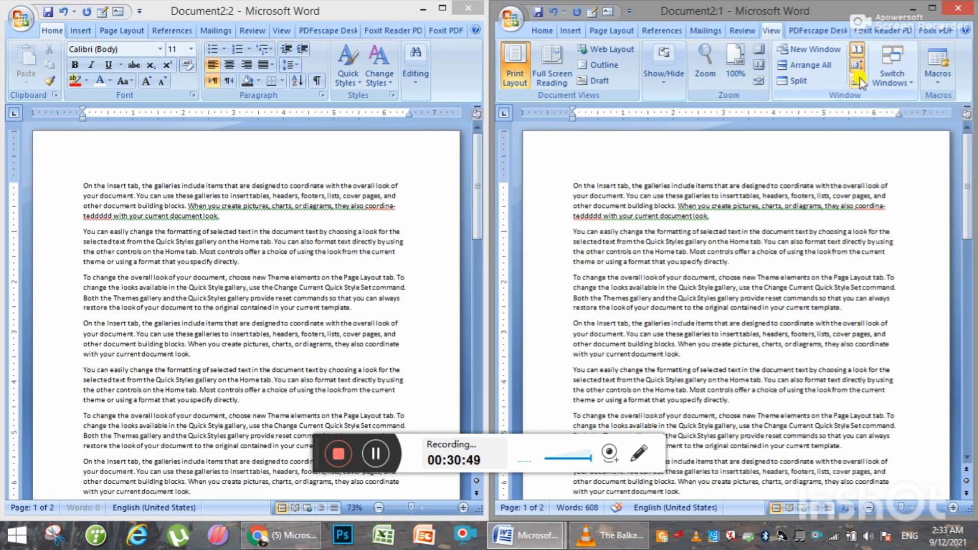
- Switch to the Document2:2 window and close it, leaving one Document2 window maximized
click(858, 81)
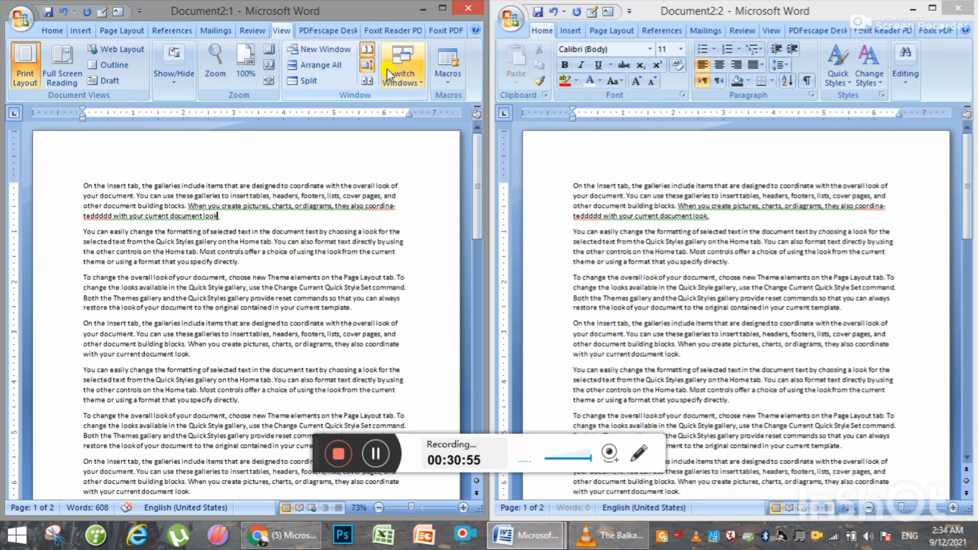
click(413, 81)
click(419, 116)
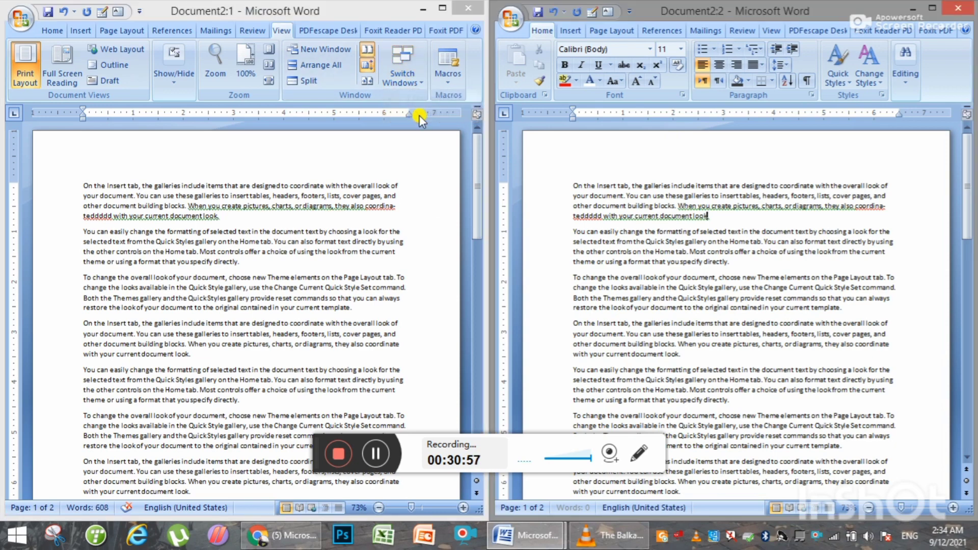
click(409, 82)
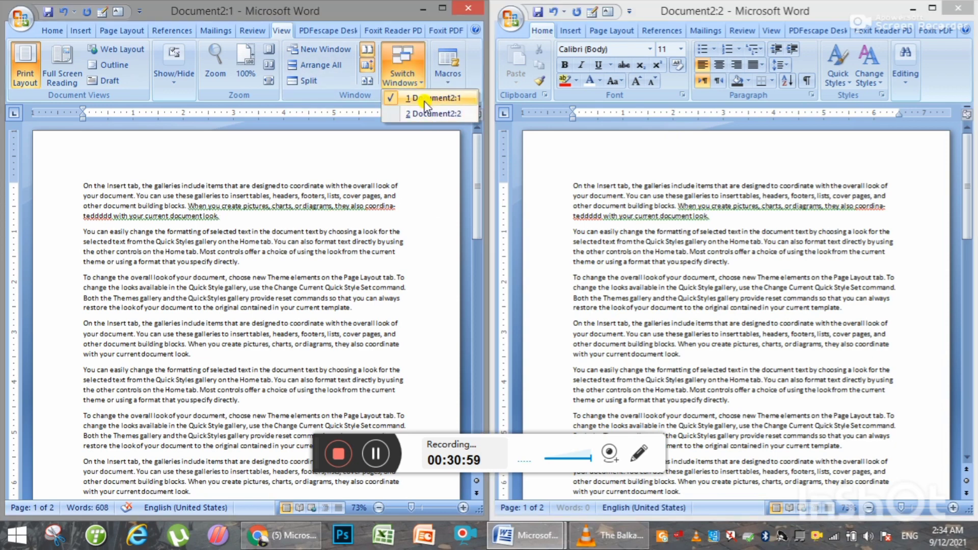
click(420, 115)
click(958, 8)
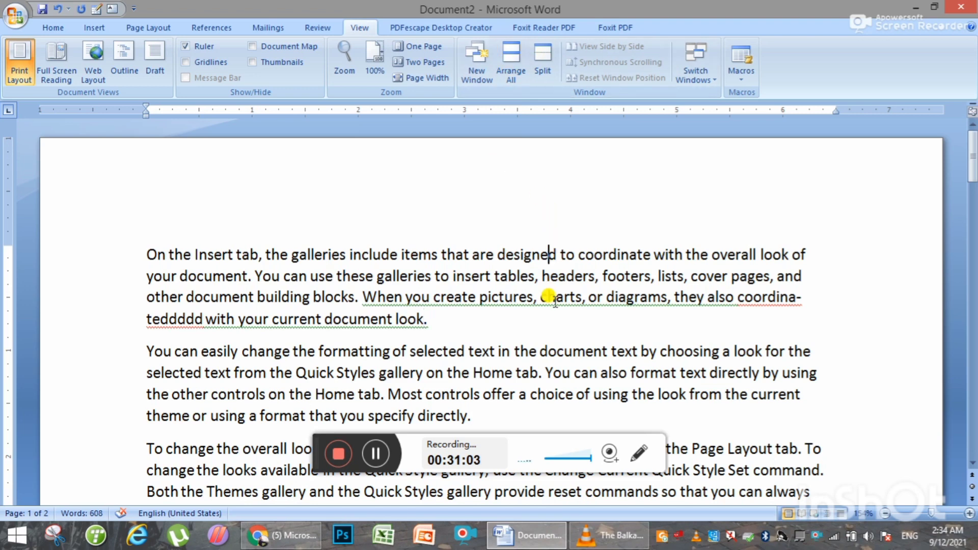
- Create a new blank document, return to Document2, and glance at the macro options list
key(ctrl+n)
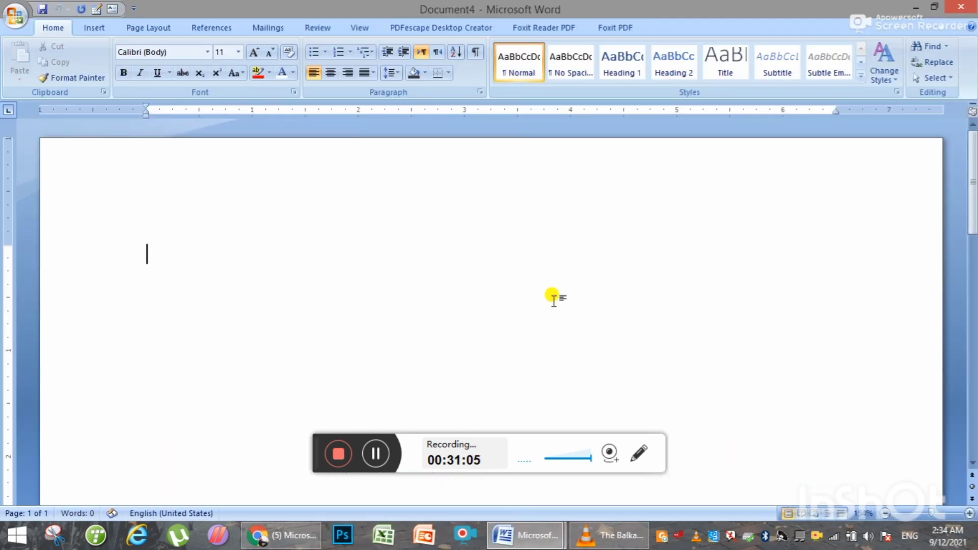
key(alt+Tab)
key(alt+Tab)
key(alt+Tab)
key(alt+Tab)
key(alt+Tab)
key(alt+Tab)
key(alt+Tab)
key(alt+Tab)
key(alt+Tab)
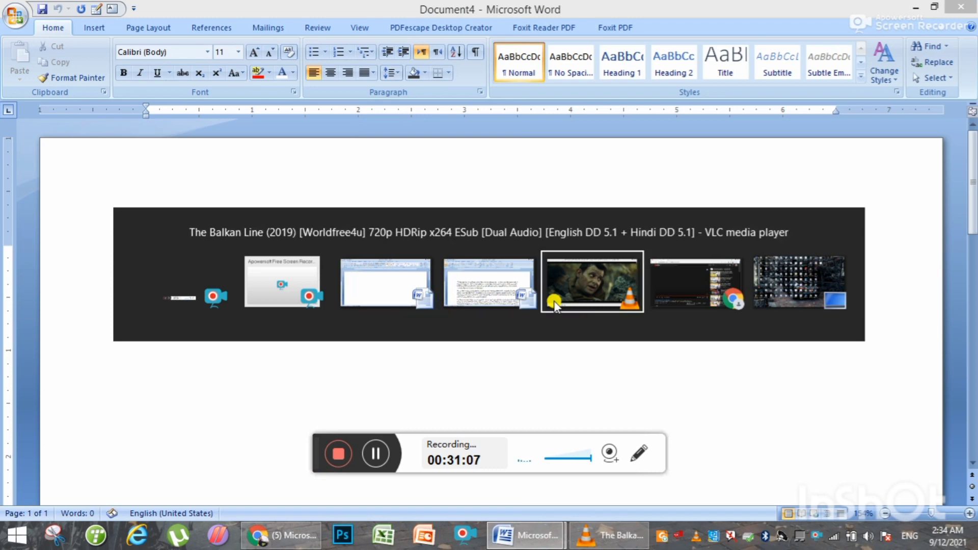
key(alt+Tab)
key(alt+Tab)
key(alt+Tab)
key(alt+Tab)
key(alt+Tab)
key(alt+Tab)
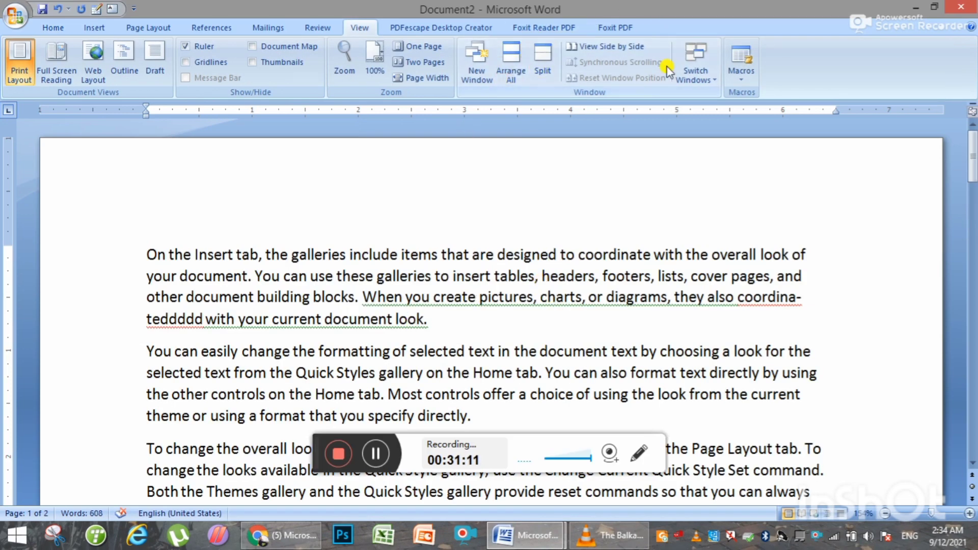
click(741, 77)
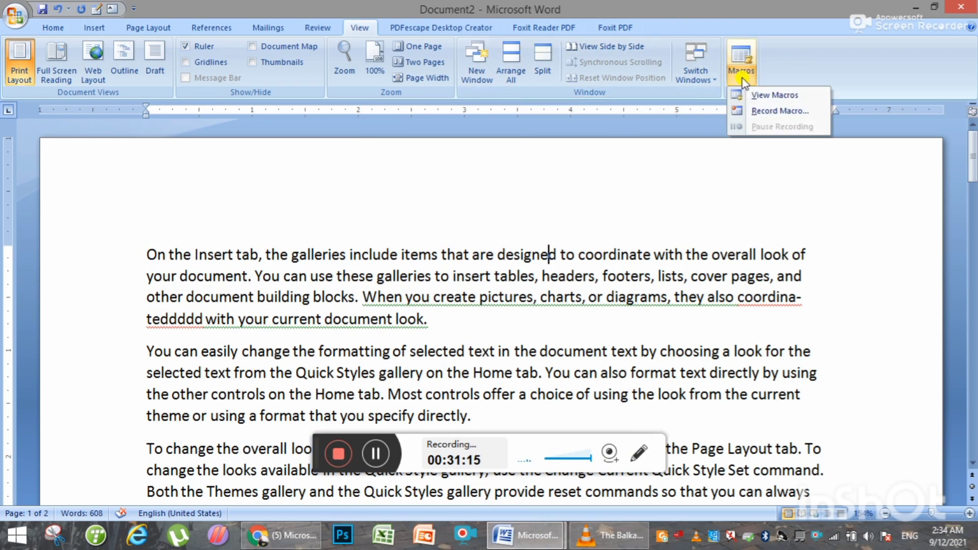
click(417, 217)
- Place the insertion point after the paragraph ending 'look.', then create blank Document5
scroll(509, 281, down, 5)
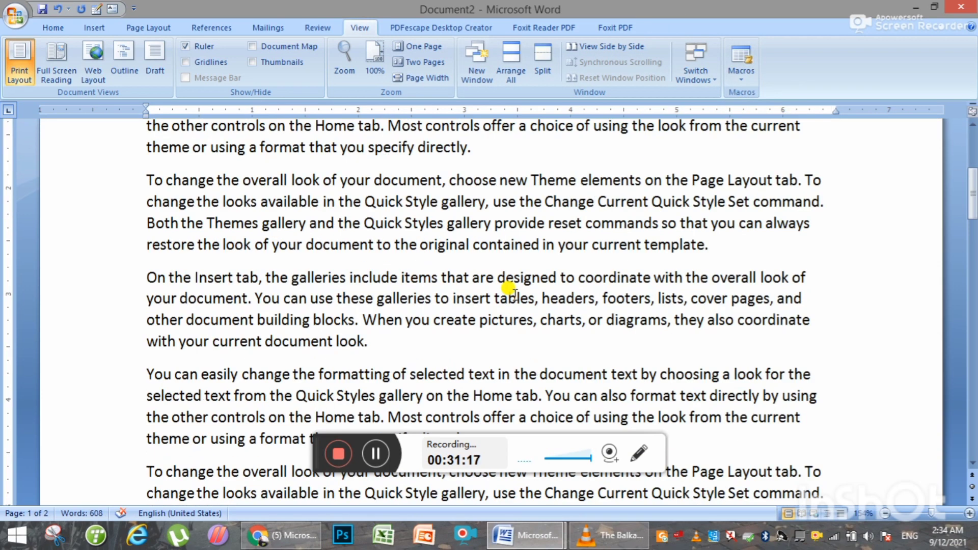
scroll(400, 273, down, 5)
scroll(415, 297, down, 5)
scroll(402, 290, down, 5)
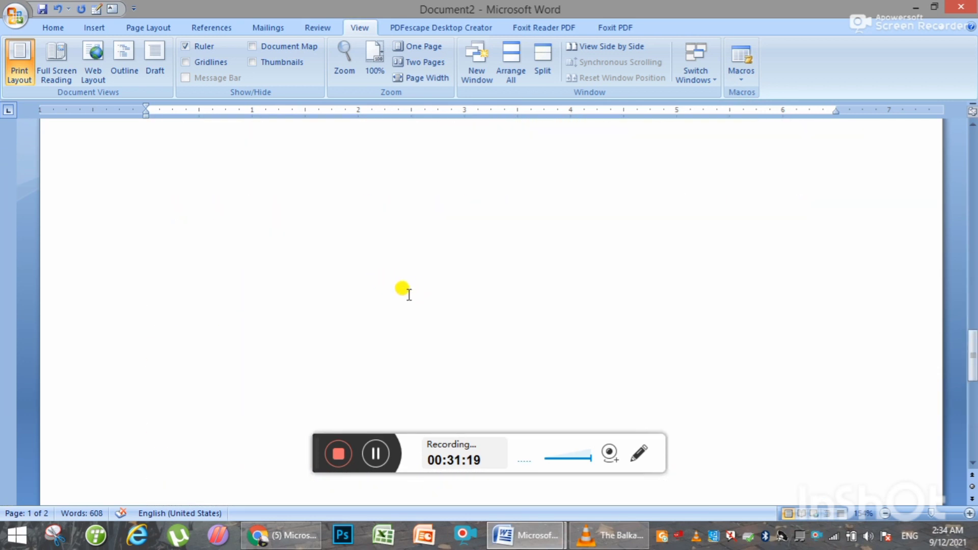
scroll(407, 285, up, 3)
scroll(405, 282, up, 3)
click(402, 286)
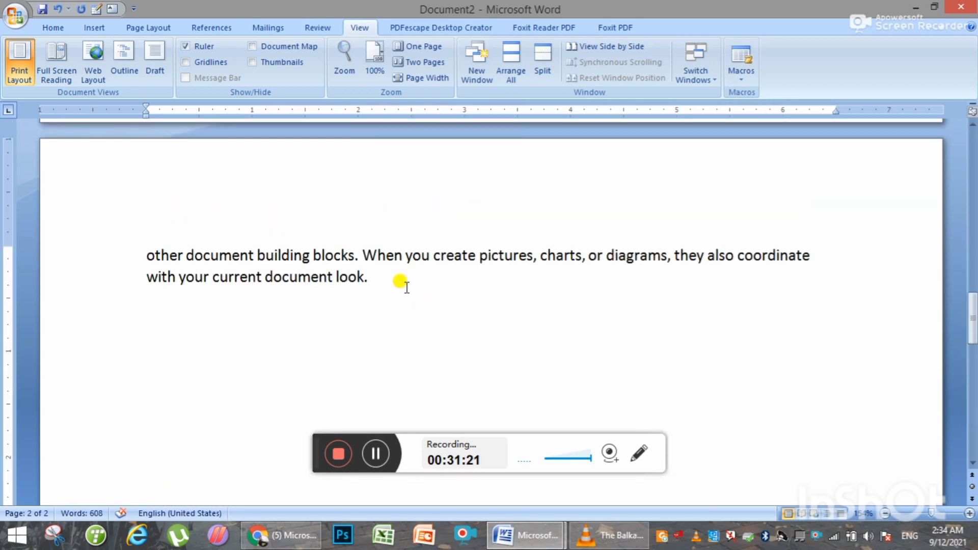
scroll(408, 356, up, 5)
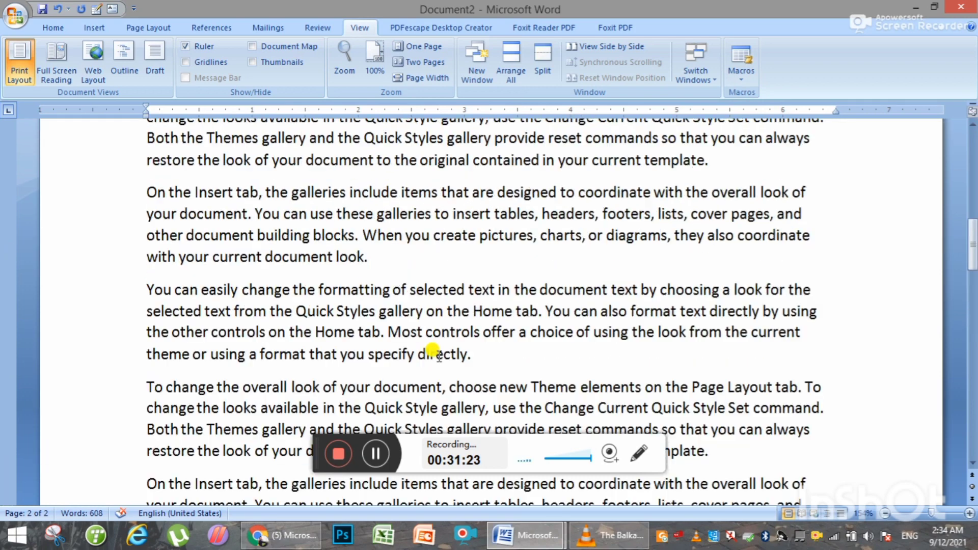
key(ctrl+n)
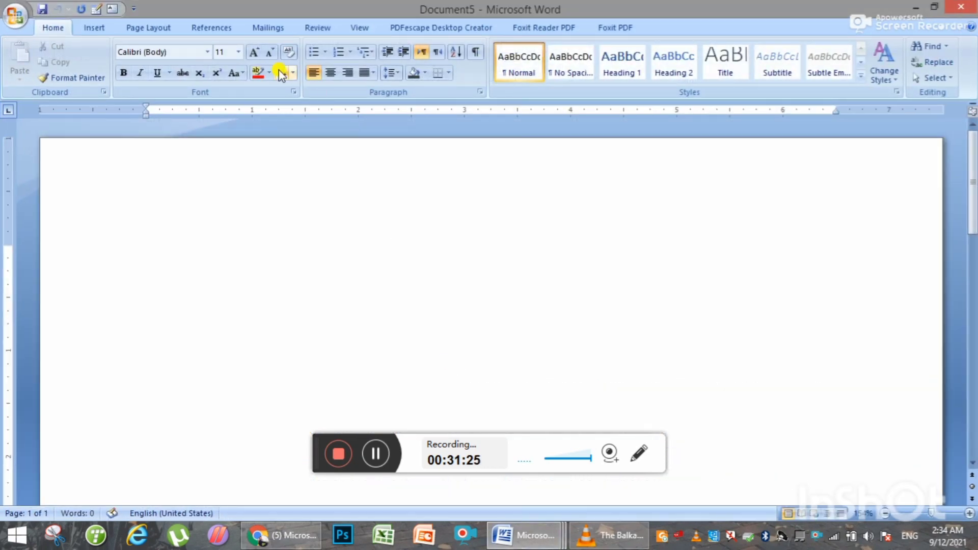
- Start recording a new macro, keeping the default name Macro1
click(132, 31)
click(352, 25)
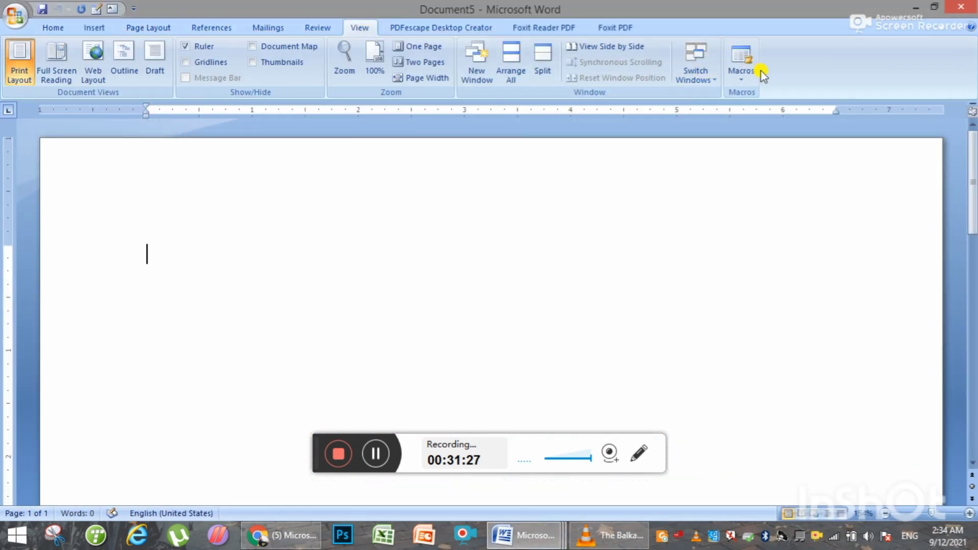
click(736, 81)
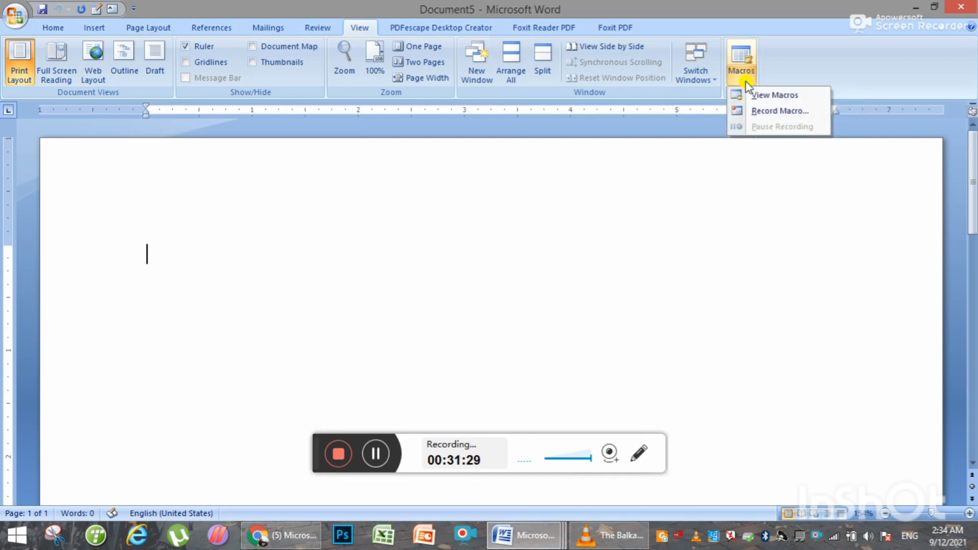
click(757, 111)
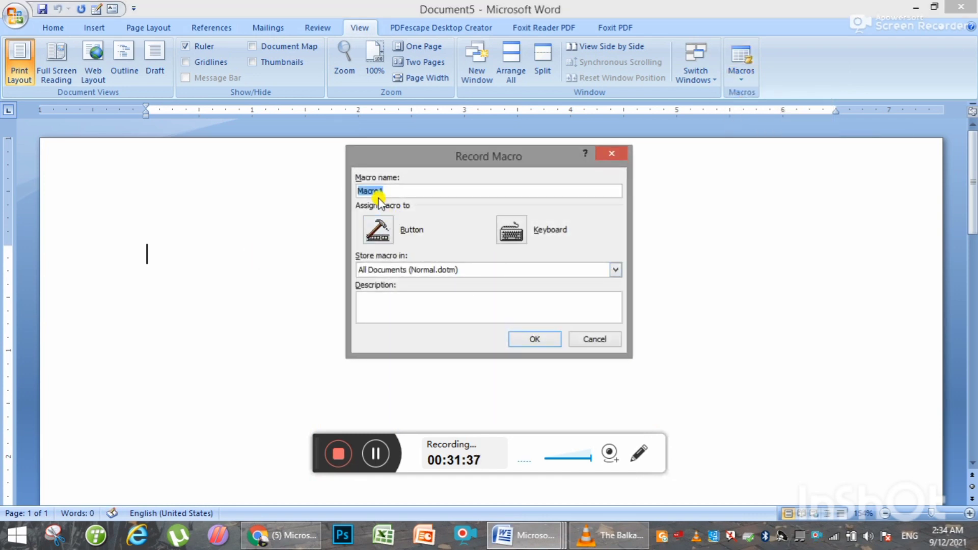
click(532, 339)
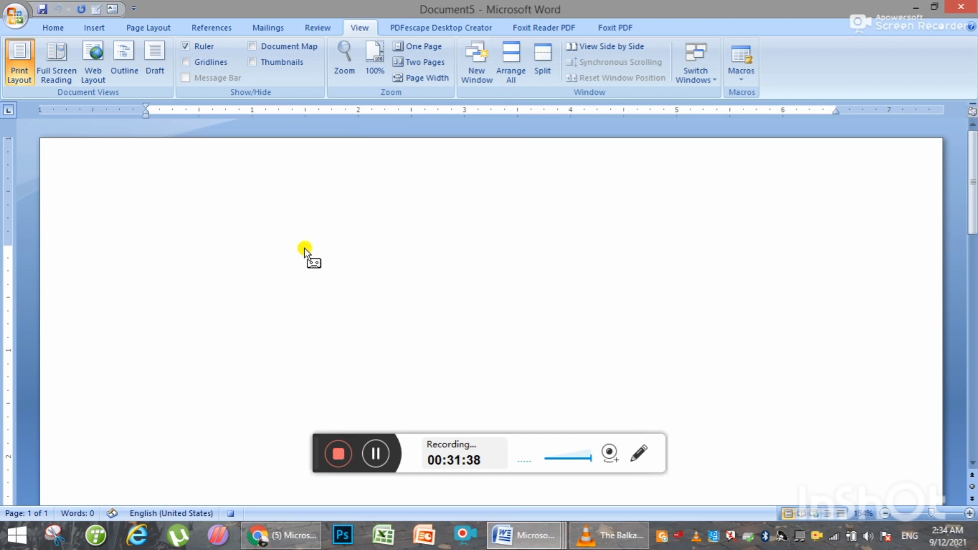
- Type the person's name into Document5 and stop the macro recording
text(Irfan Aslam)
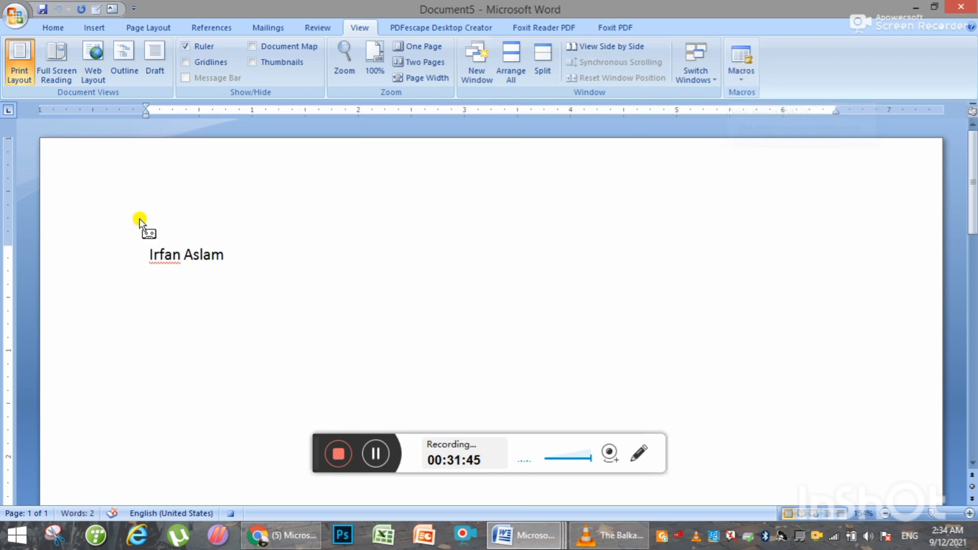
click(741, 78)
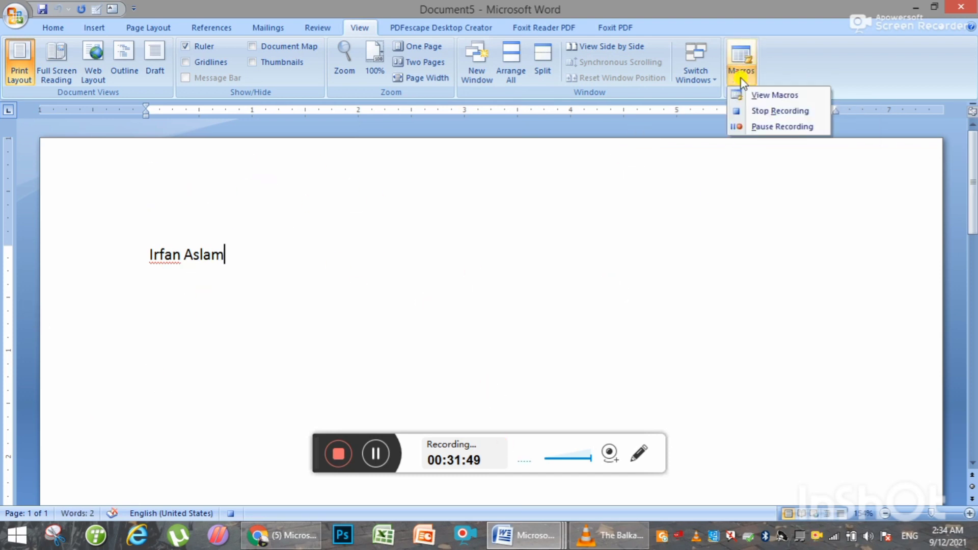
click(767, 112)
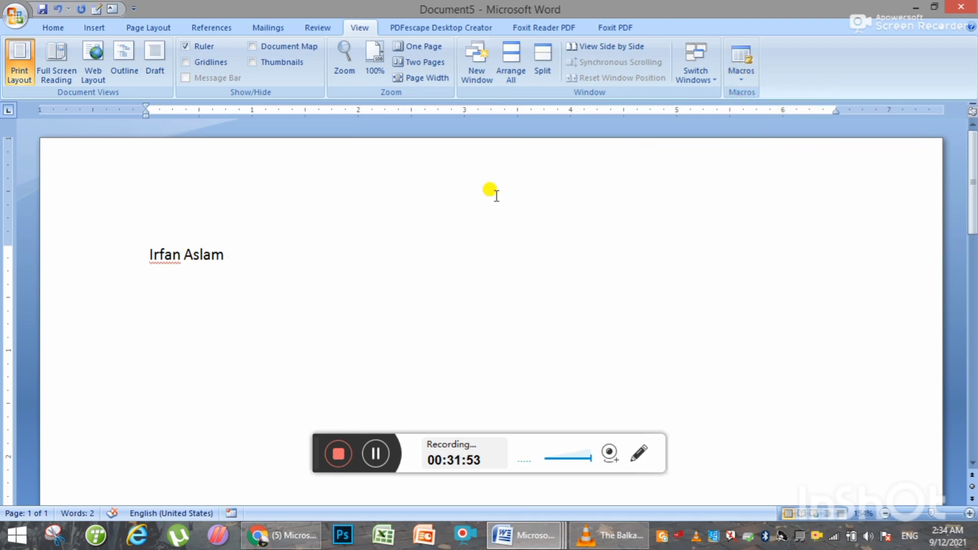
- Run Macro1 from the View Macros list to insert the name again
click(744, 77)
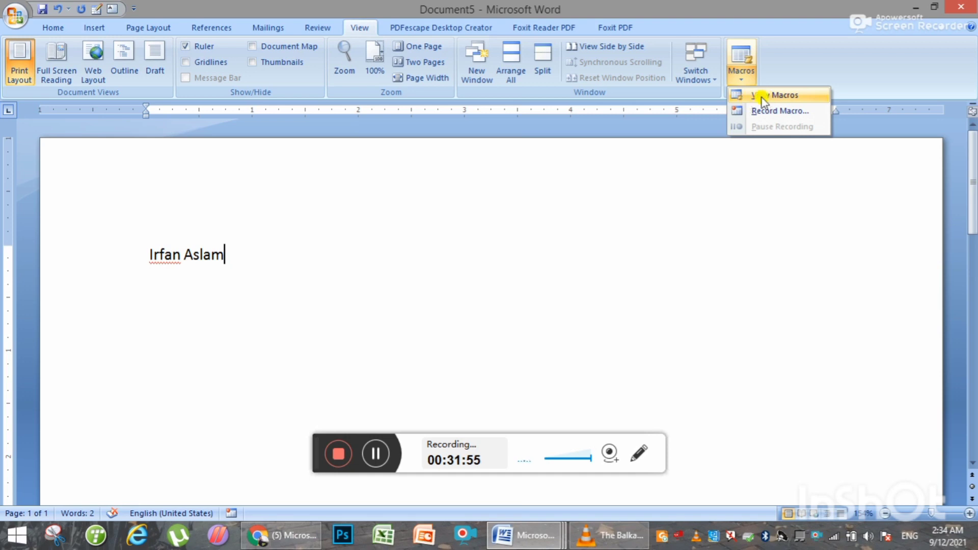
click(774, 96)
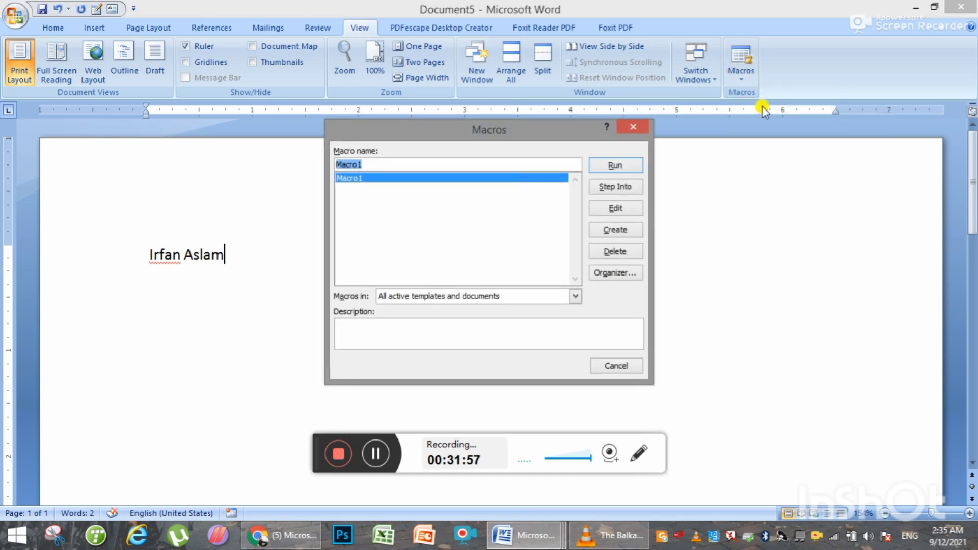
click(616, 166)
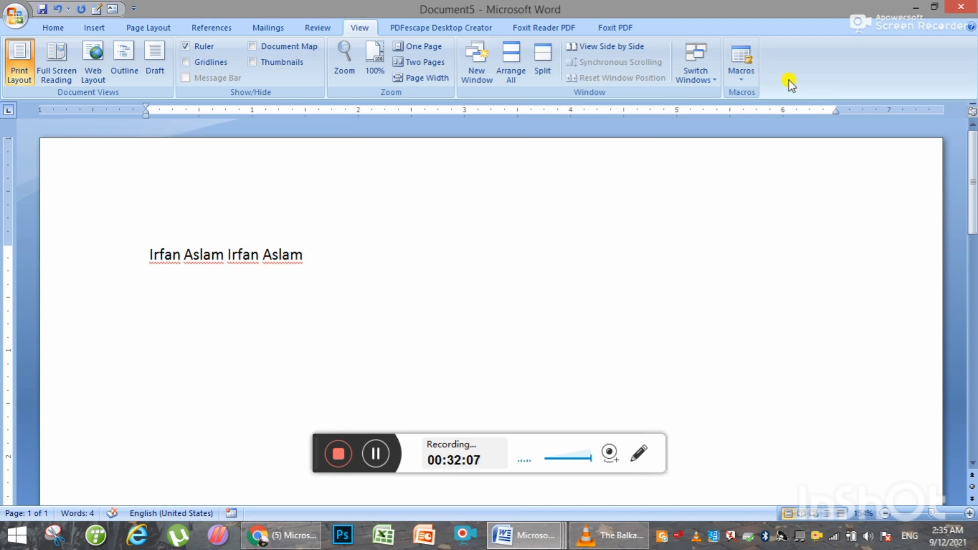
- Put the insertion point at the text's end, run Macro1 again, and select the line
click(743, 76)
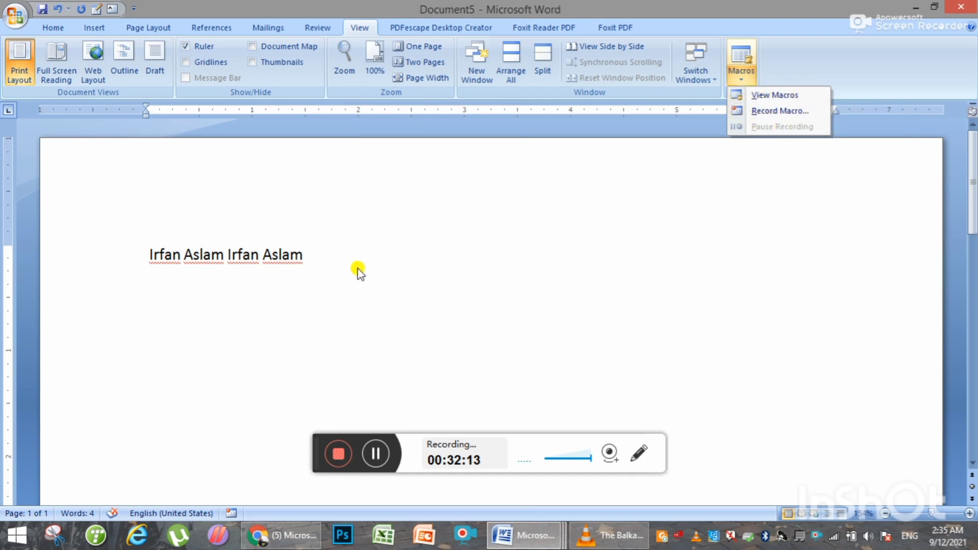
click(316, 258)
click(736, 73)
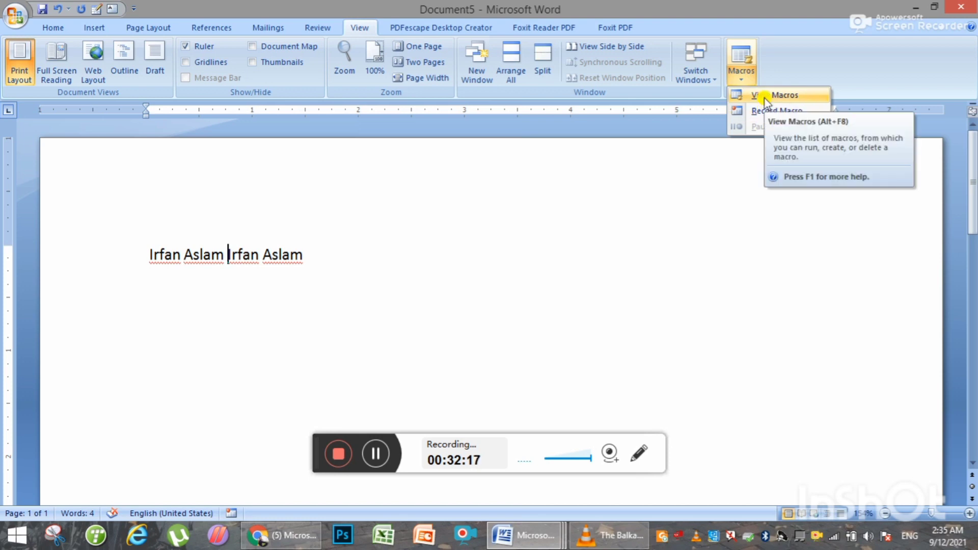
click(306, 258)
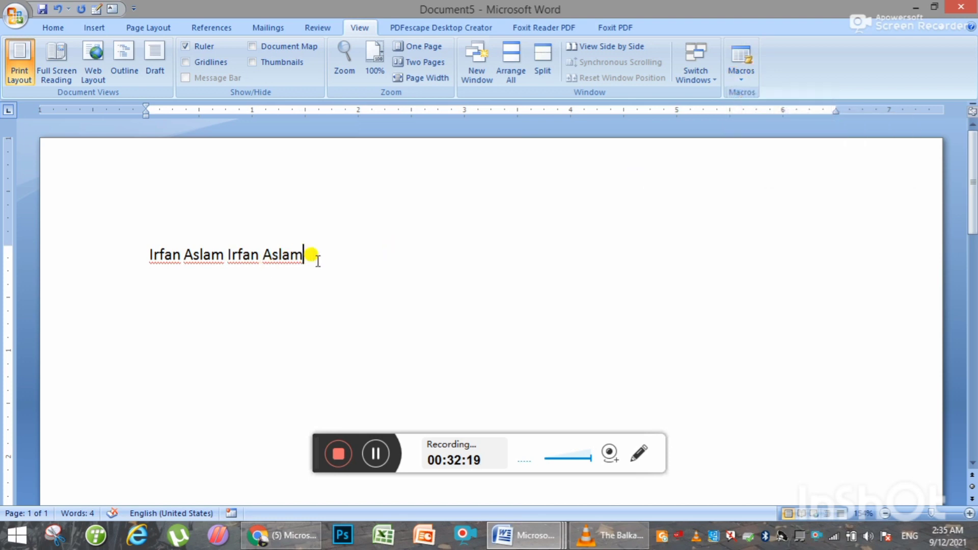
click(741, 77)
click(756, 95)
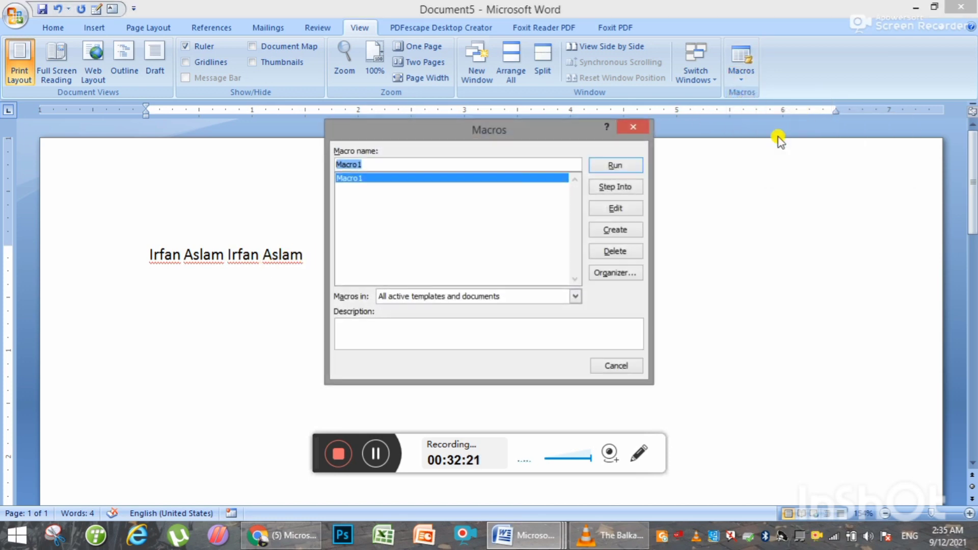
click(614, 166)
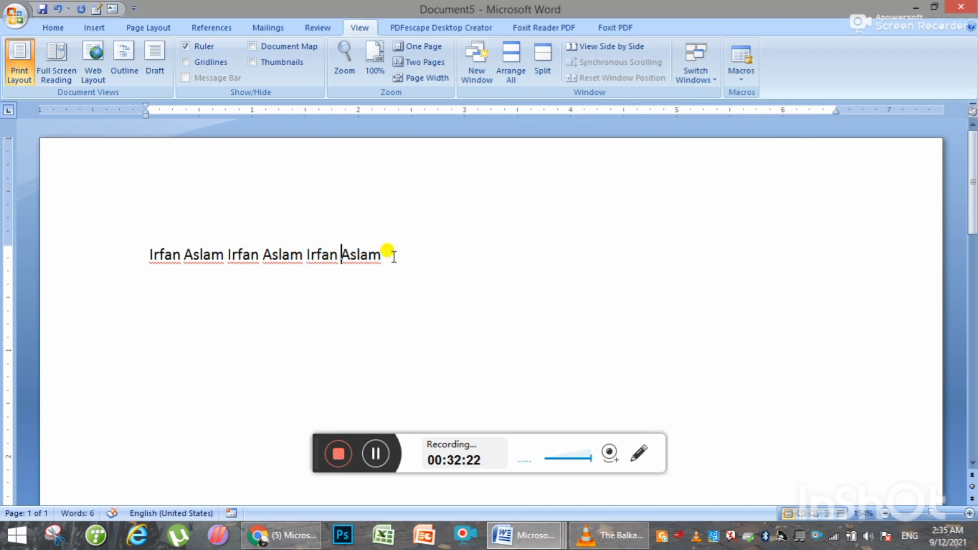
drag(387, 257, 33, 281)
- Deselect the line of names, leaving the insertion point at its end
click(452, 275)
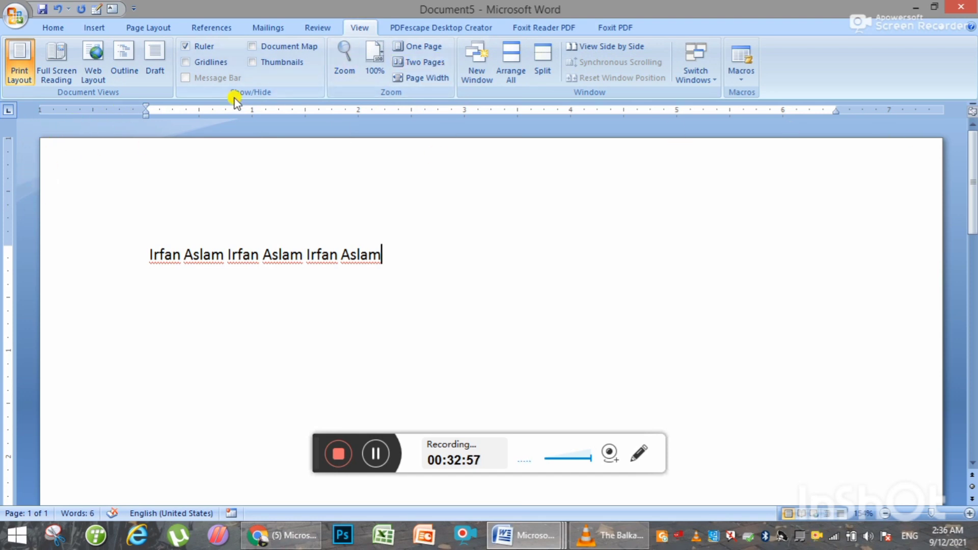
- Browse the Page Layout, Insert, Home and Mailings tabs, then return to View
click(151, 30)
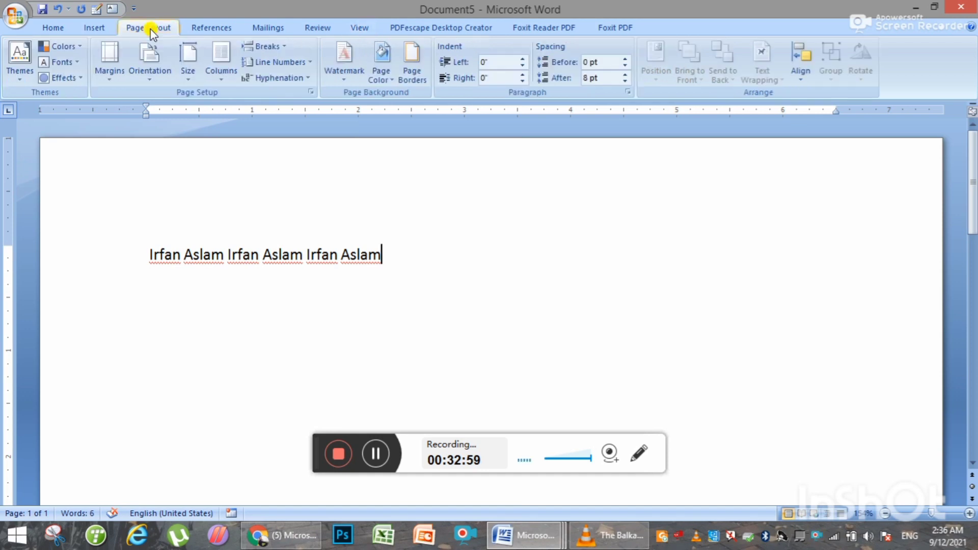
click(95, 28)
click(61, 29)
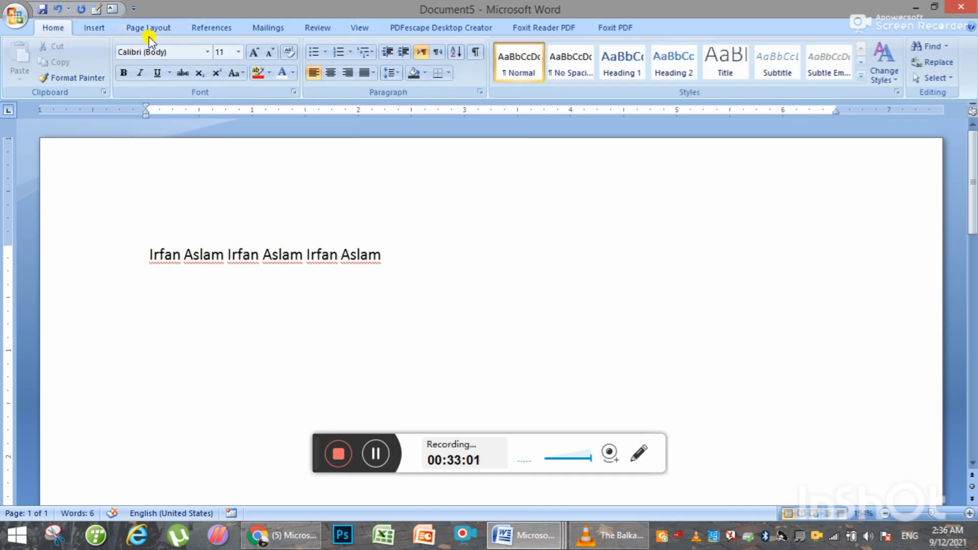
click(275, 29)
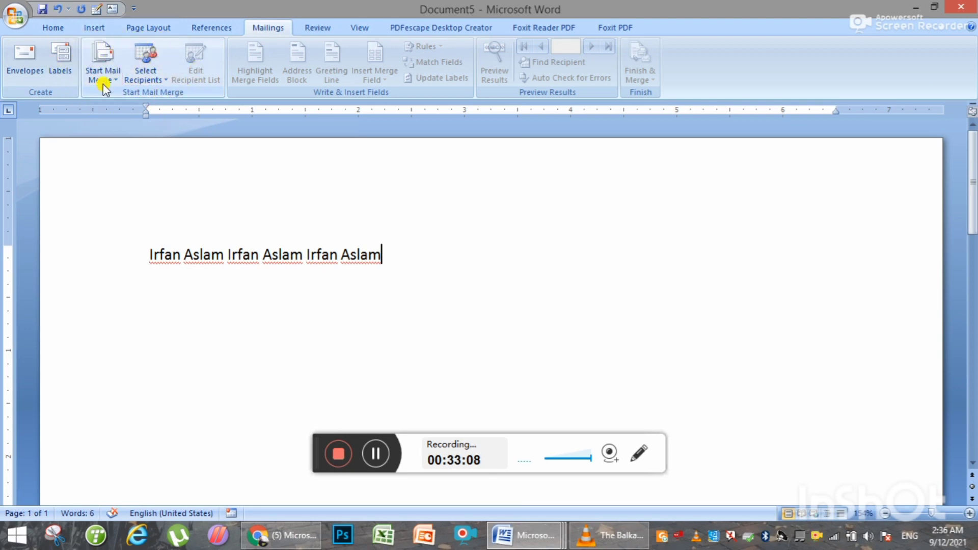
click(368, 29)
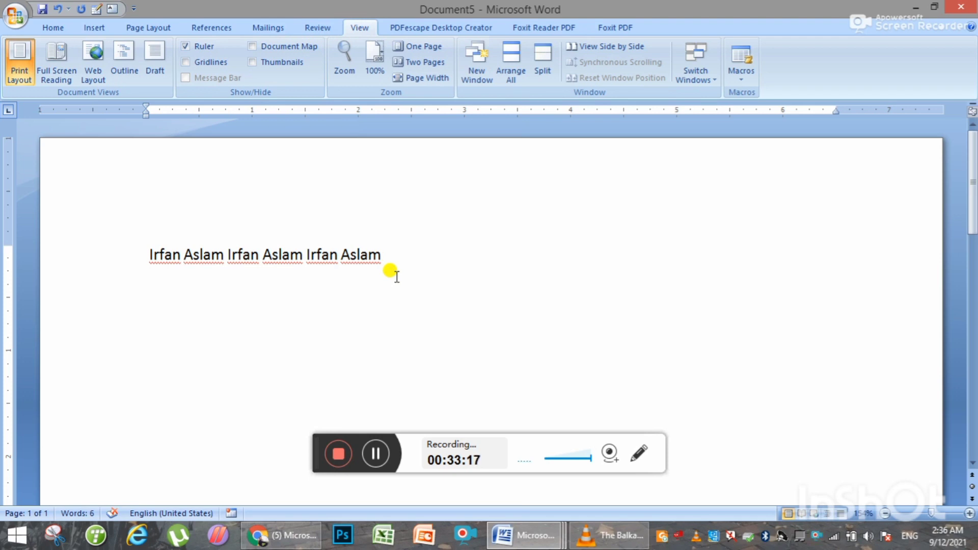
- Delete the whole line of repeated names, then open and close the Find and Replace dialogs
drag(436, 252, 3, 263)
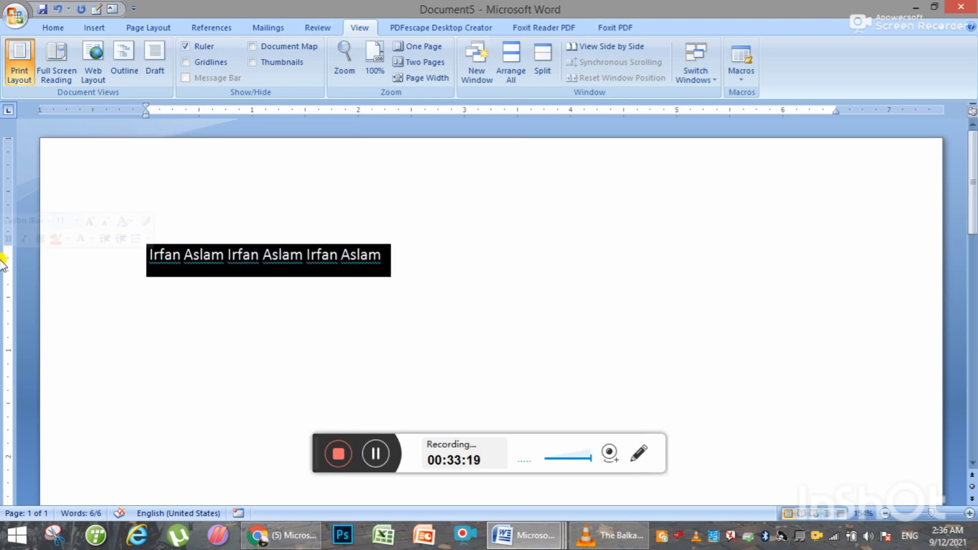
key(Delete)
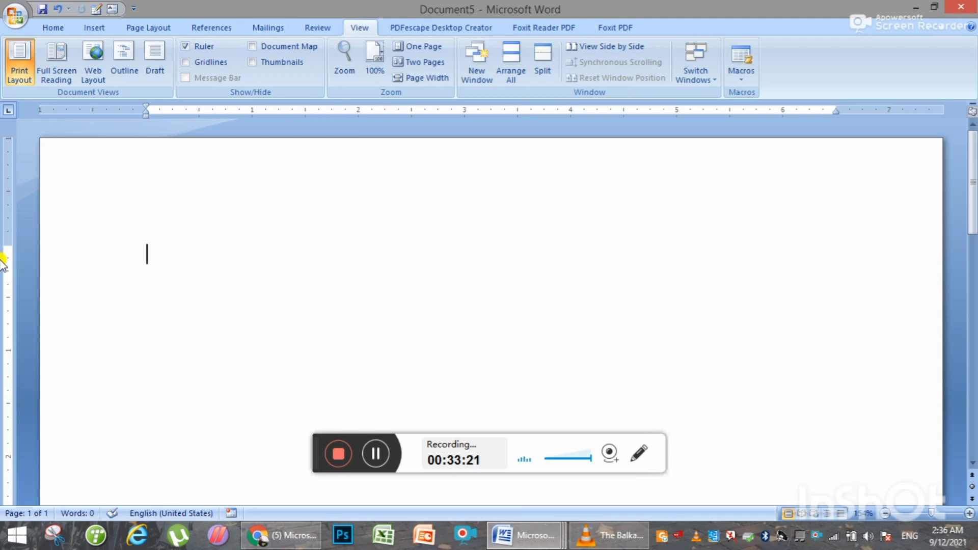
key(ctrl+f)
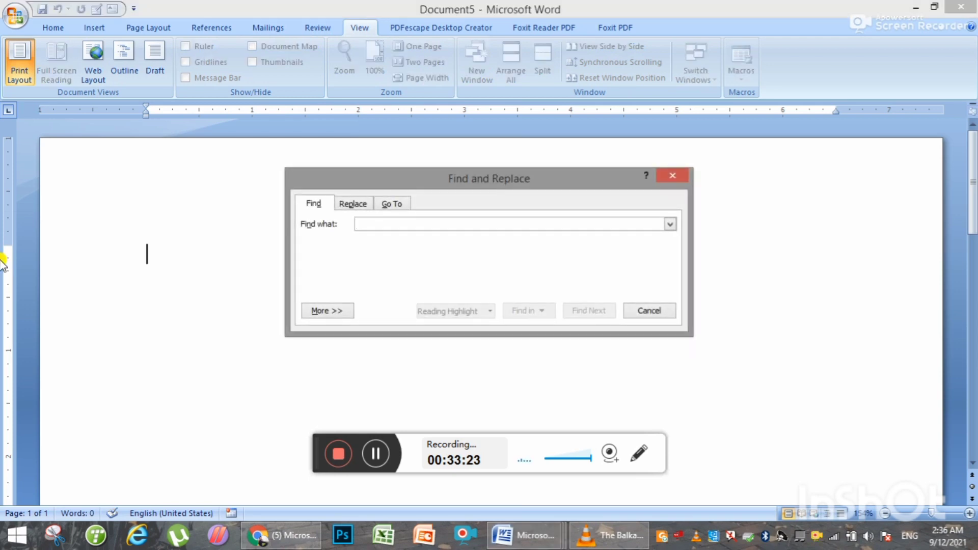
key(Escape)
key(ctrl+h)
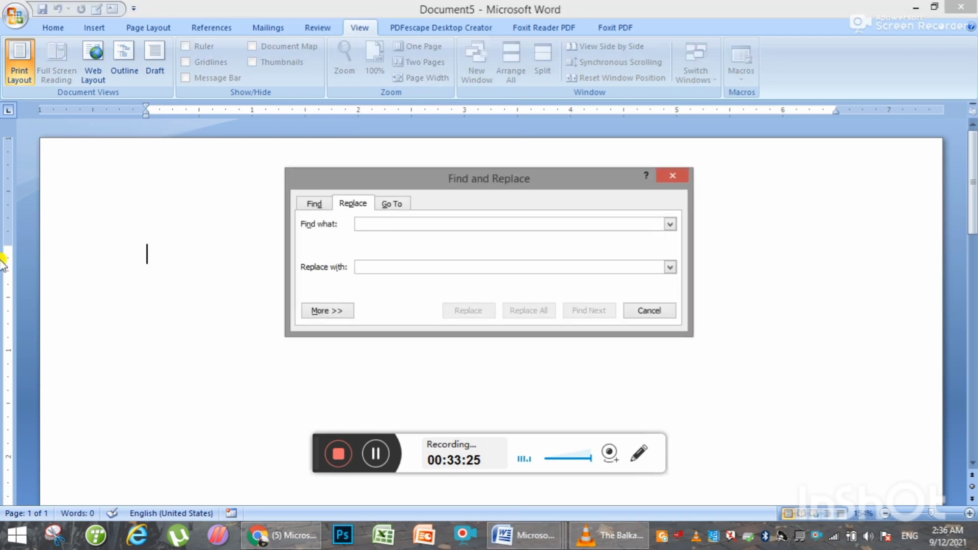
key(Escape)
- Open and close the Go To dialog, then view Mailings before returning to Home
key(ctrl+g)
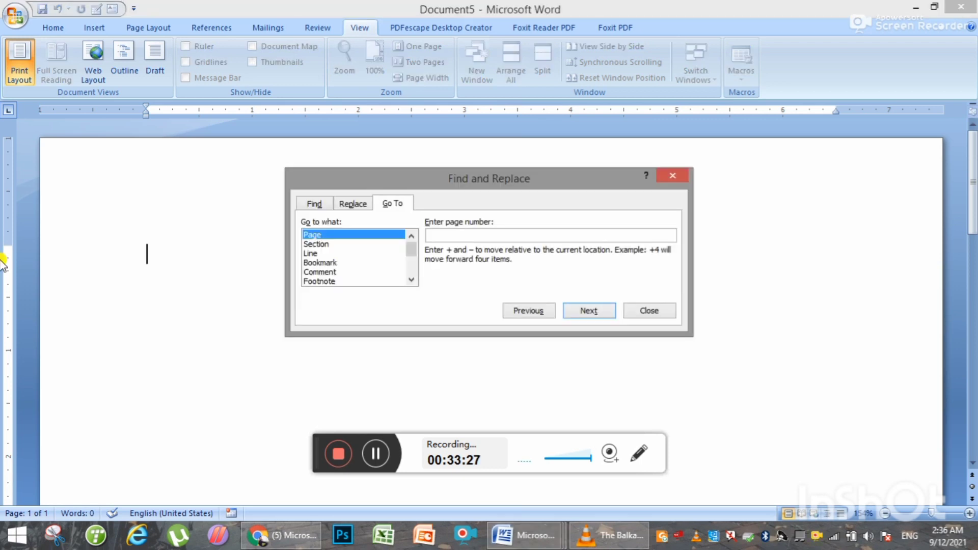
click(652, 311)
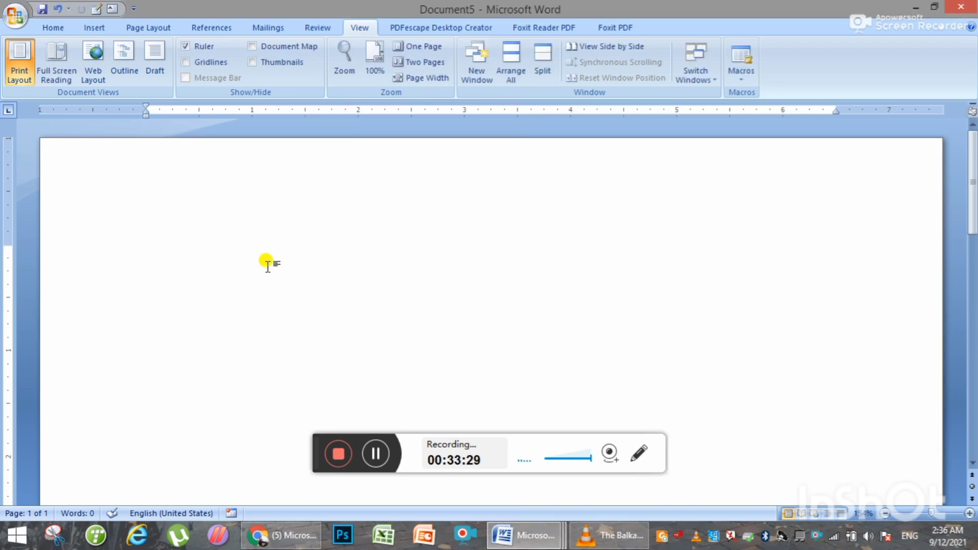
scroll(686, 296, down, 5)
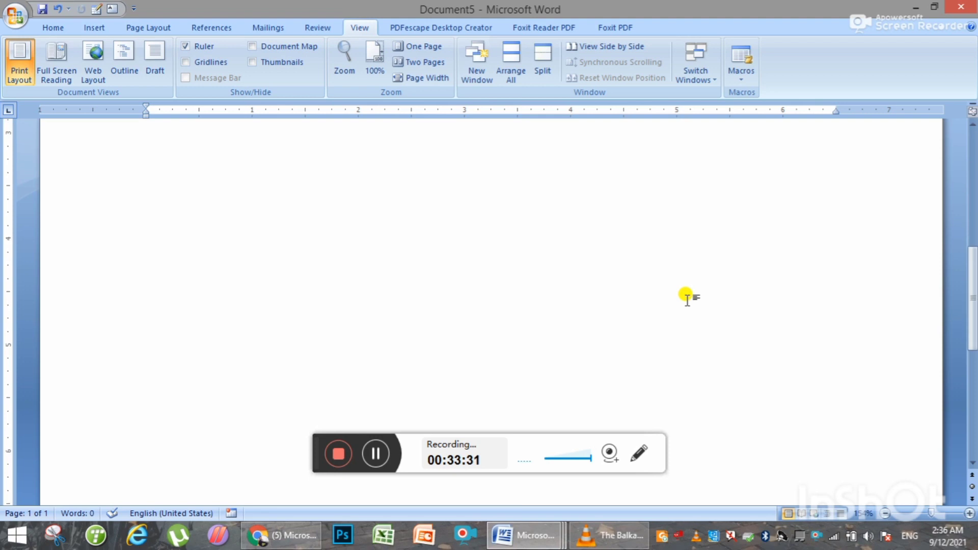
scroll(277, 341, up, 2)
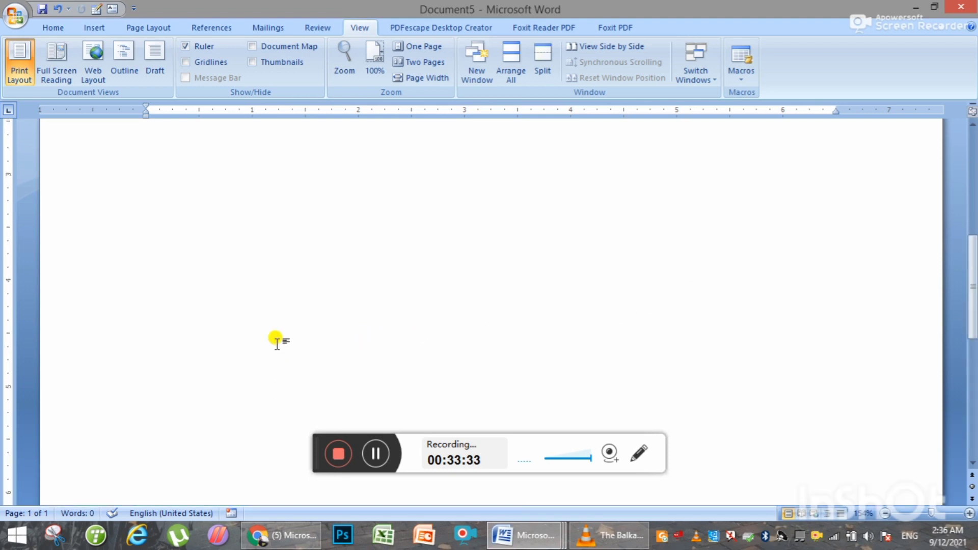
scroll(277, 341, up, 5)
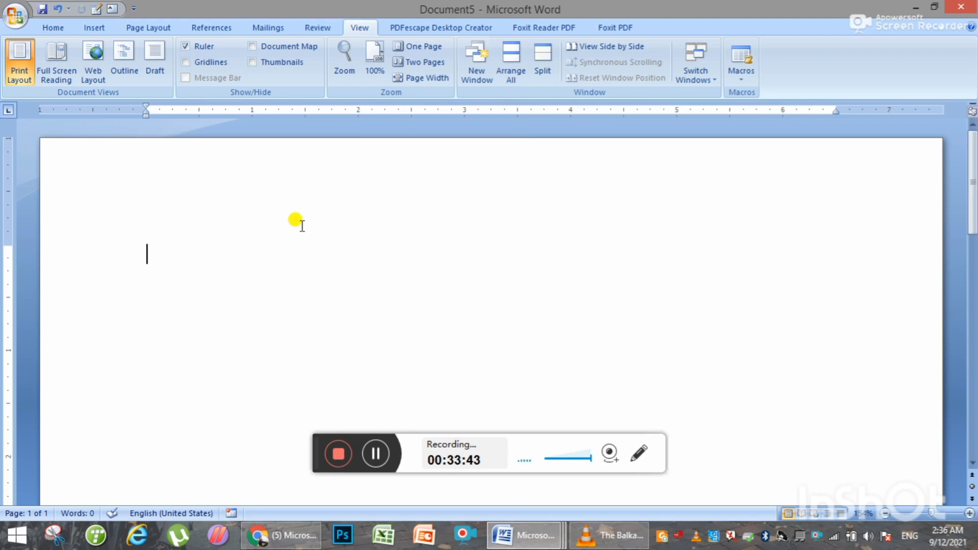
click(265, 28)
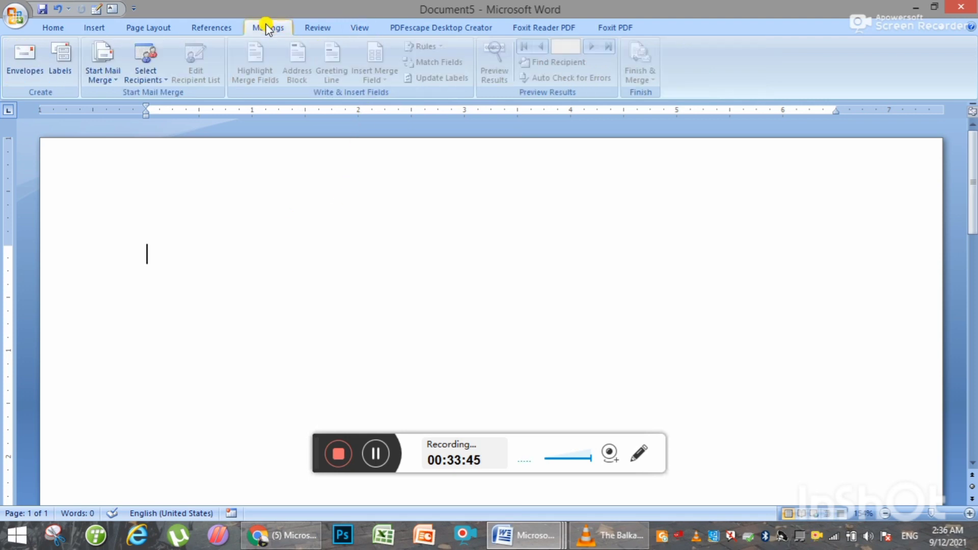
click(55, 30)
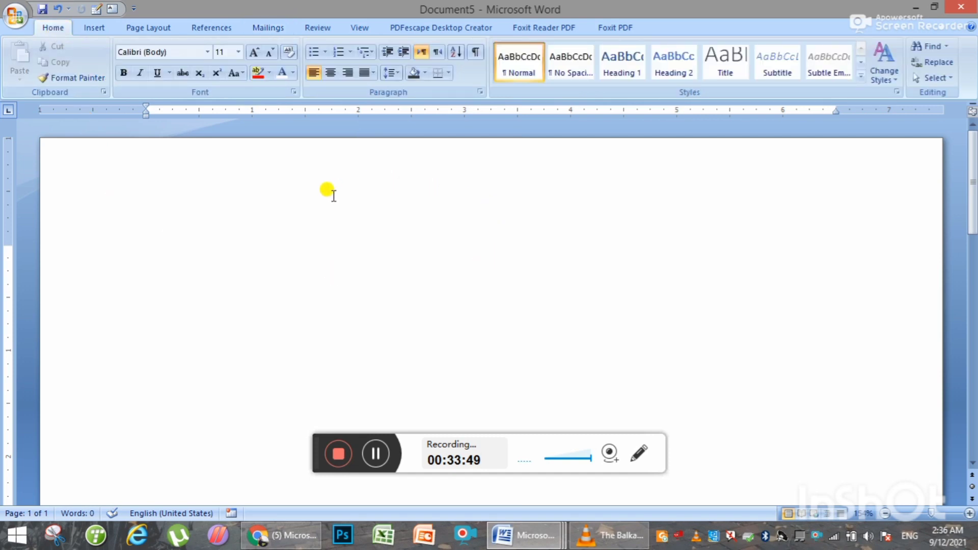